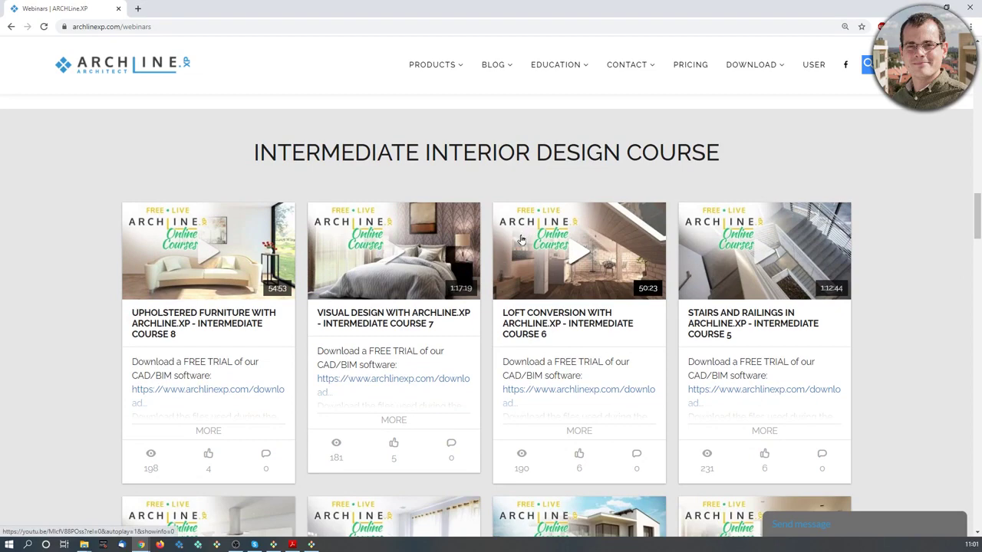
Browse the intermediate and preliminary interior design courses on the webinars page and return to the Curtain Walls webinar section.
scroll(520, 240, down, 3)
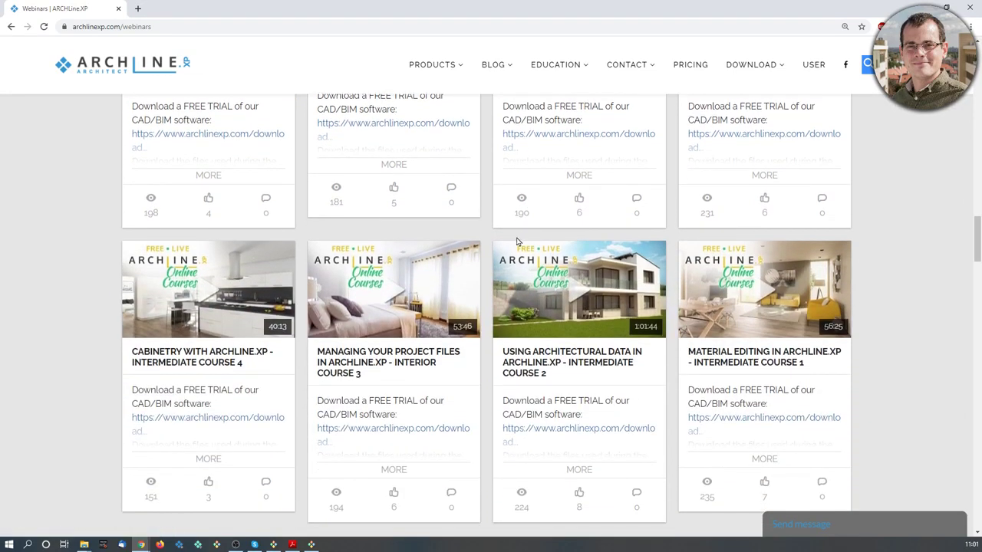
scroll(507, 244, down, 2)
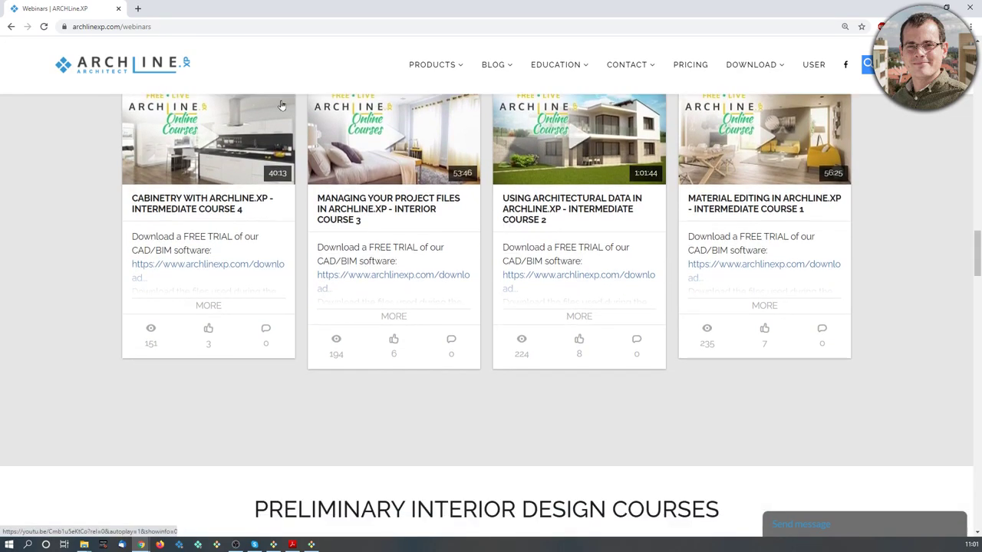
scroll(649, 280, down, 4)
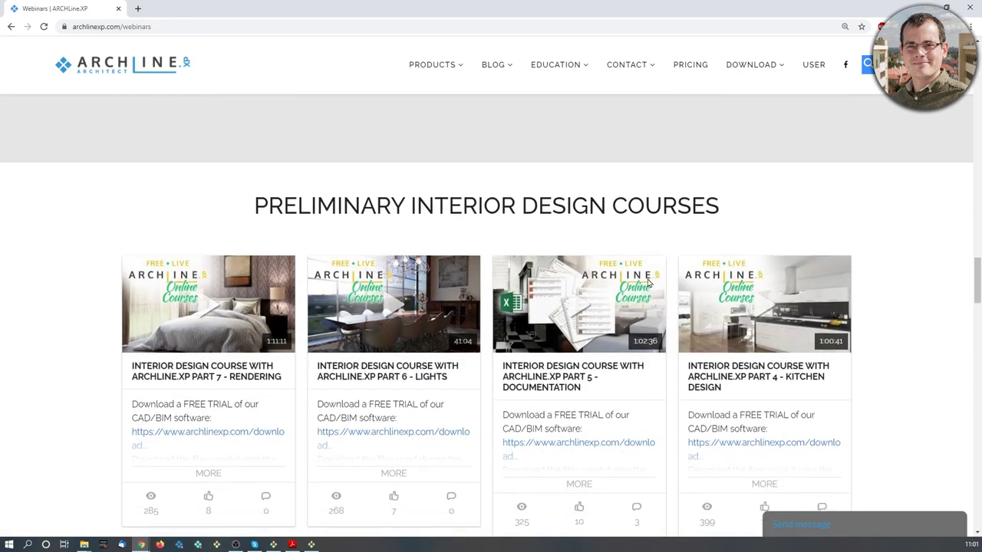
scroll(649, 281, down, 1)
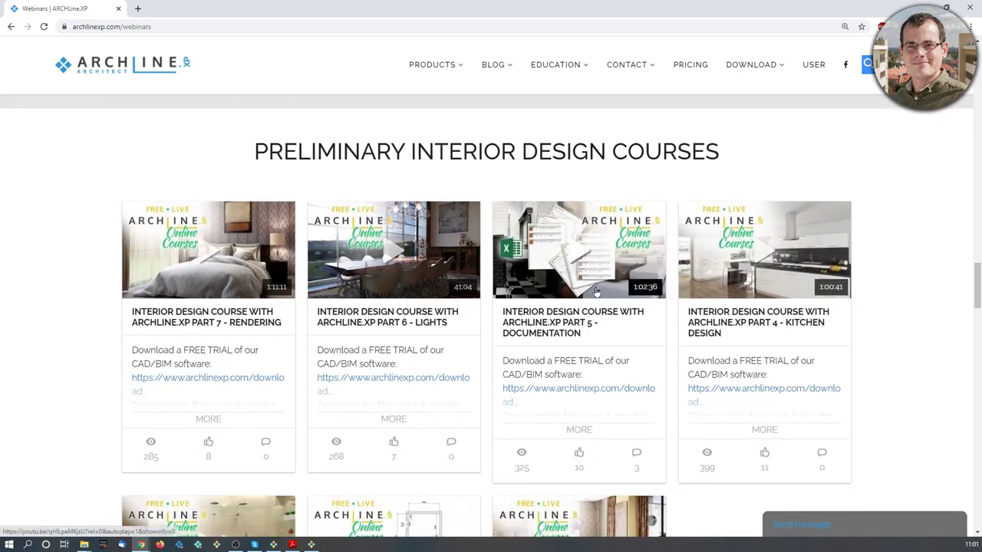
scroll(593, 293, up, 18)
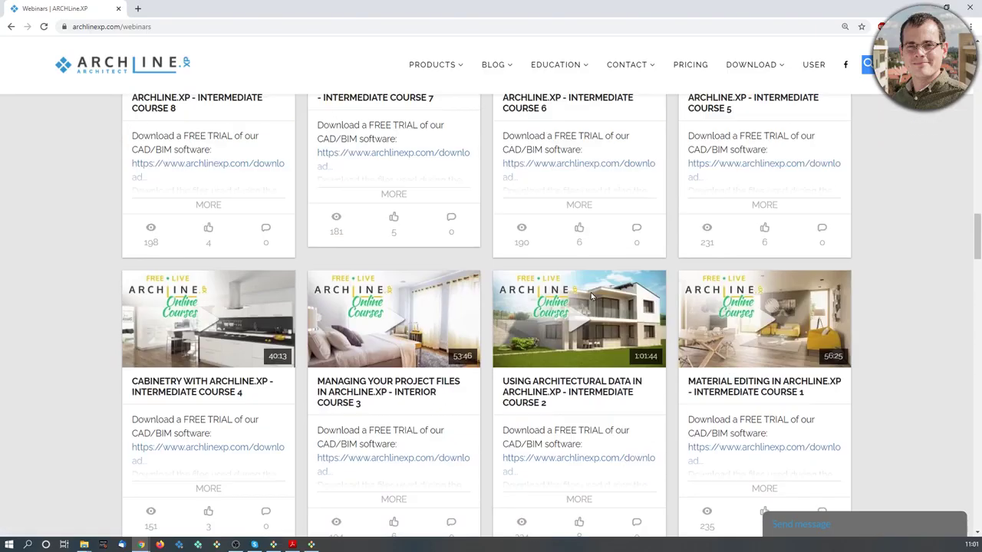
scroll(590, 292, up, 10)
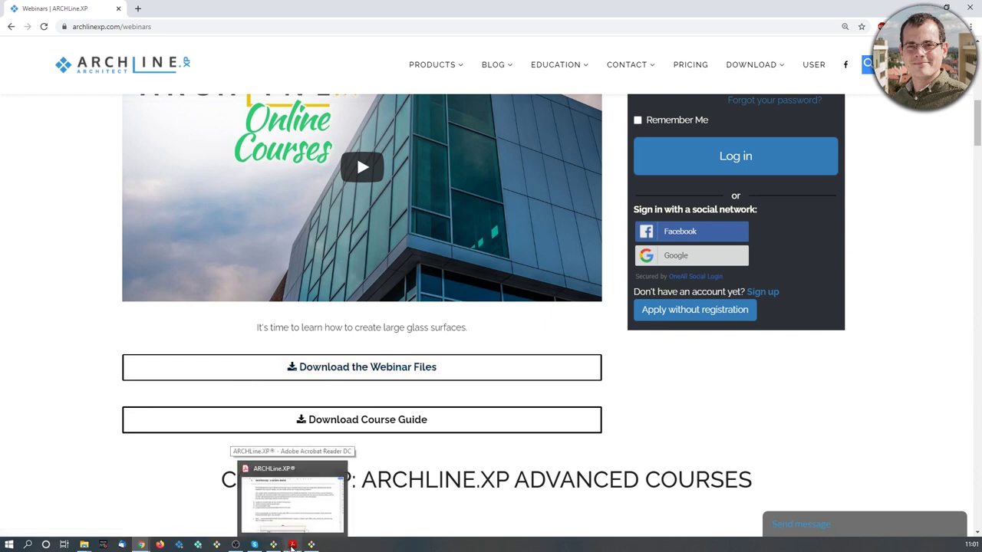
Switch to the course guide in Acrobat Reader, review the introduction of Workshop: Curtain walls, and move the guide out of view.
click(291, 545)
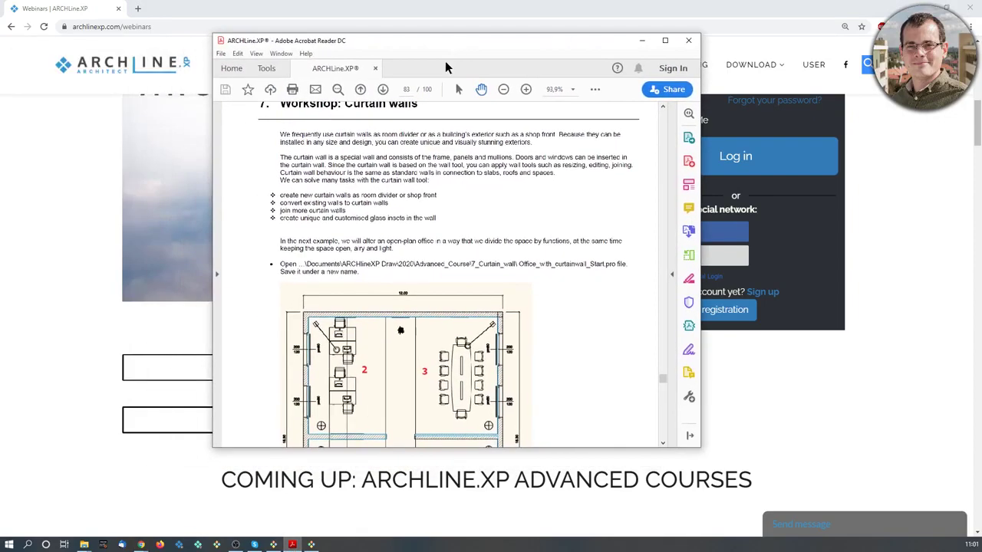
scroll(434, 342, down, 3)
scroll(434, 342, down, 10)
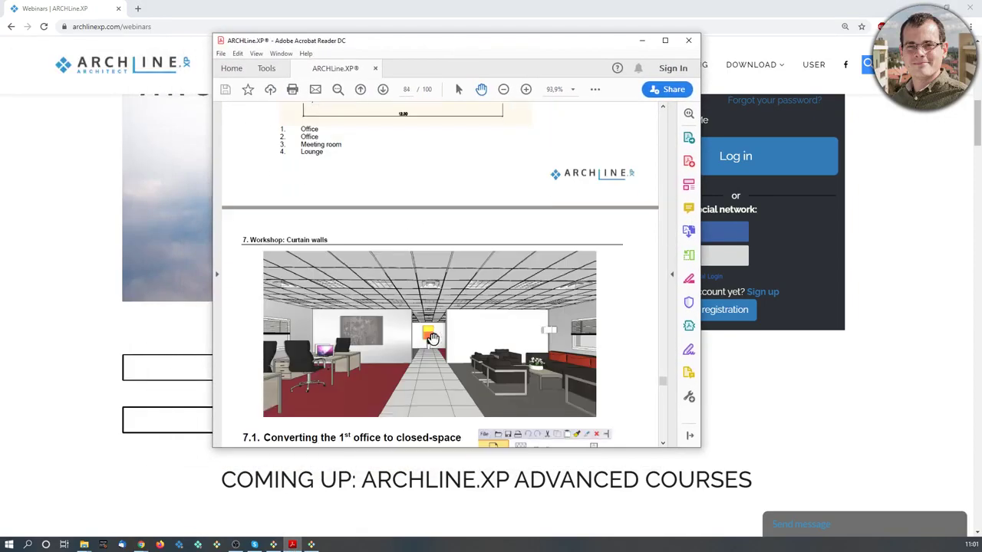
scroll(433, 337, up, 5)
scroll(493, 158, up, 5)
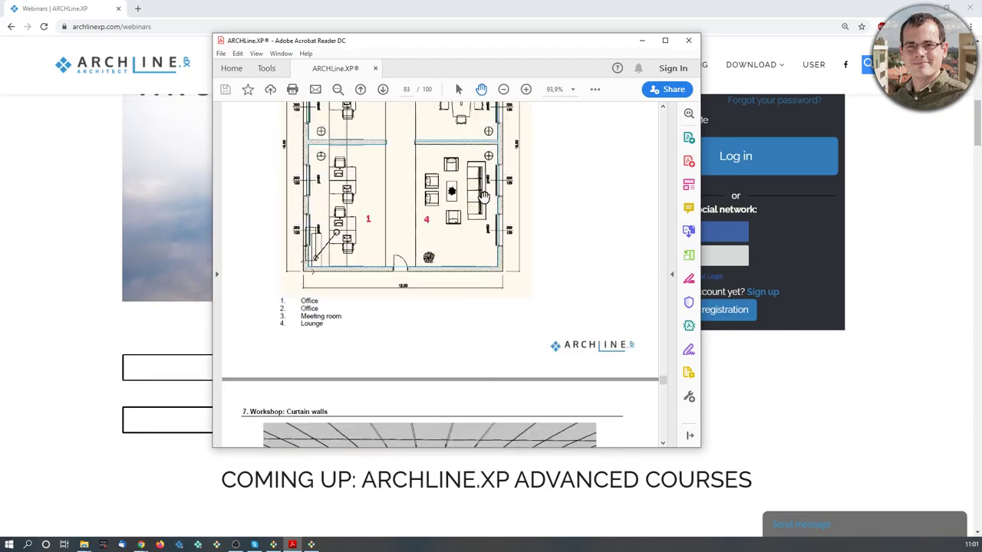
scroll(476, 207, up, 1)
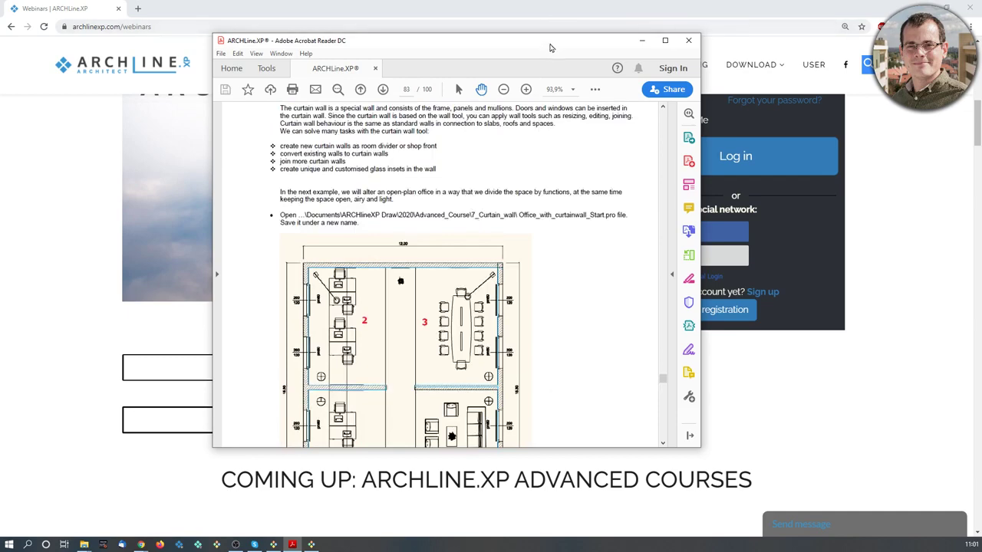
drag(549, 44, 0, 115)
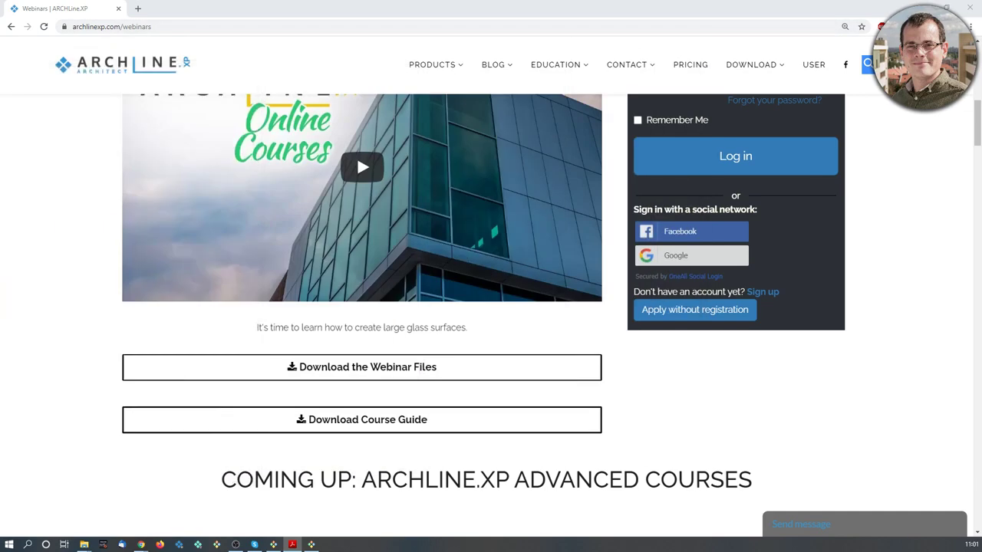
scroll(294, 241, up, 1)
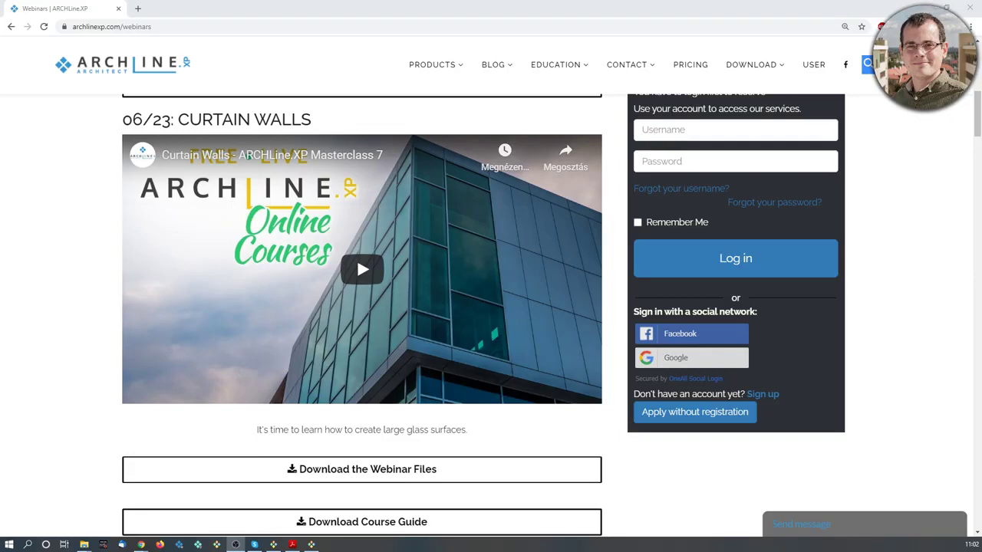
Switch to ARCHLine.XP and examine the glazed facades of the tower in the Nakatomi3 project from roof to base.
key(alt+Tab)
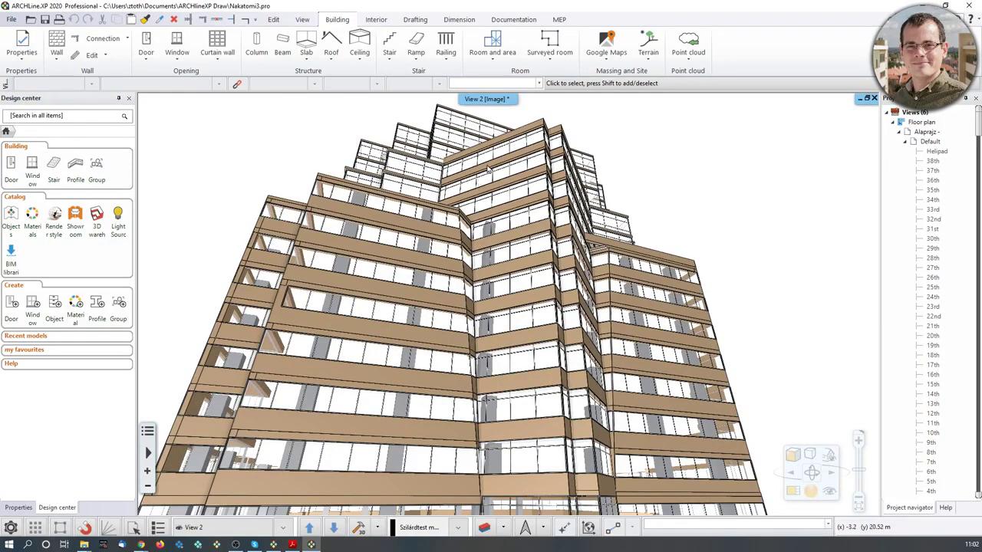
scroll(488, 165, up, 5)
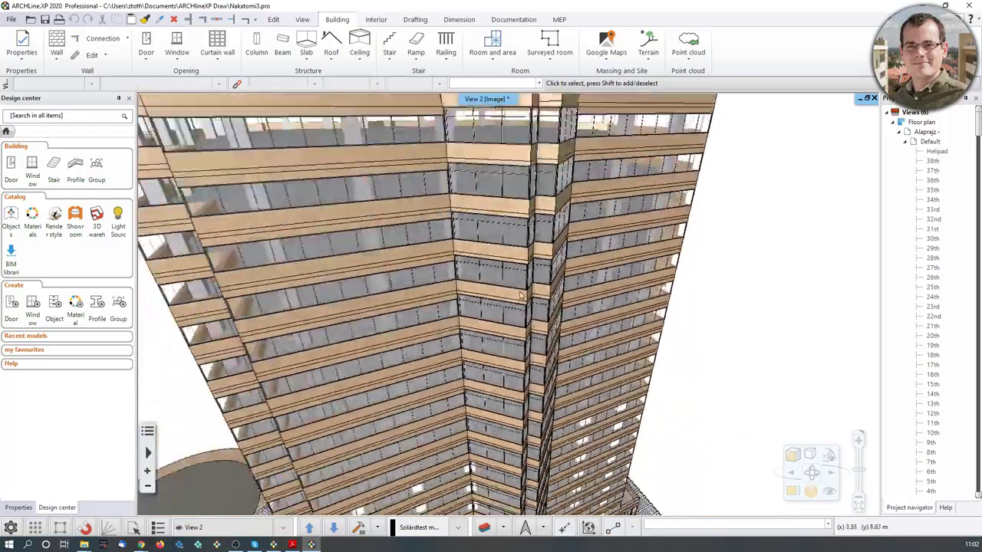
scroll(519, 295, down, 5)
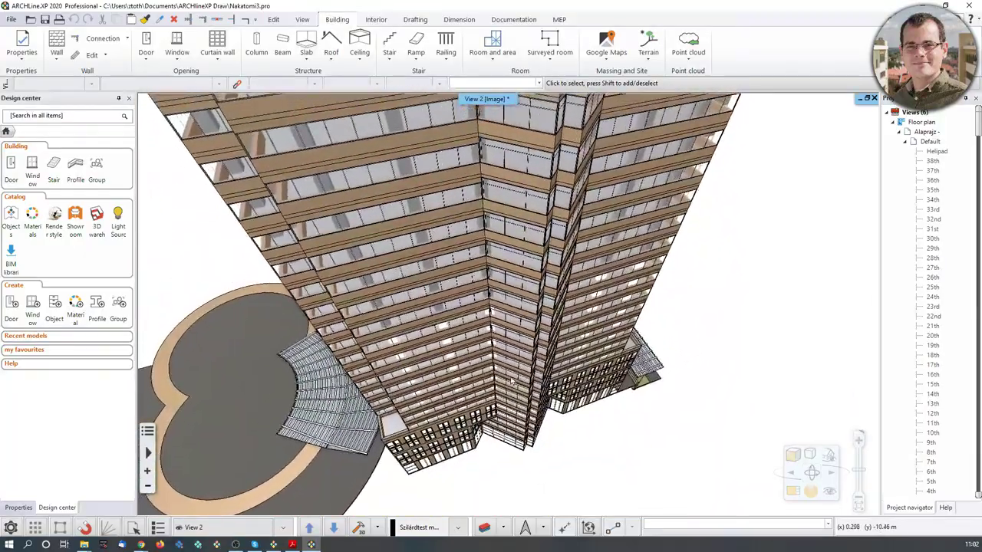
scroll(511, 381, up, 5)
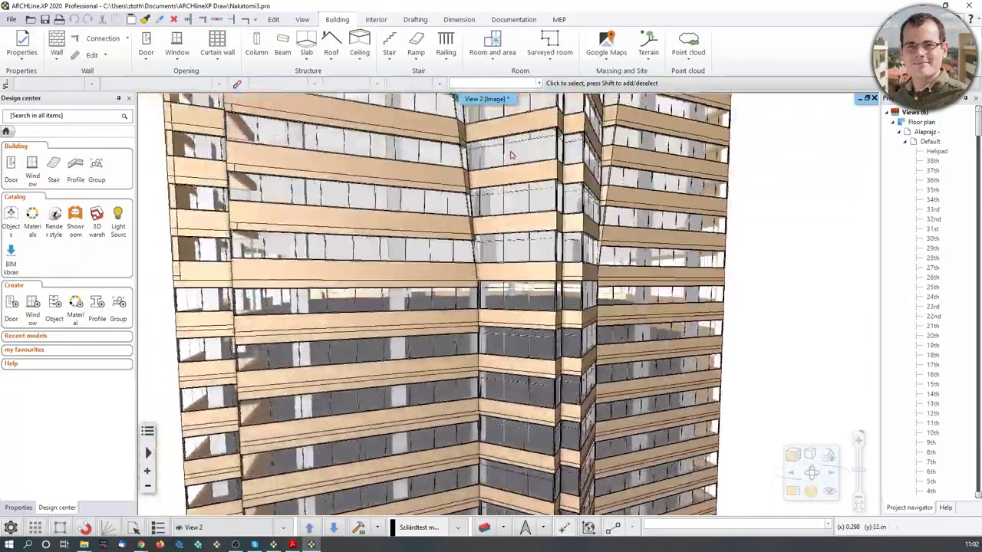
scroll(527, 303, down, 5)
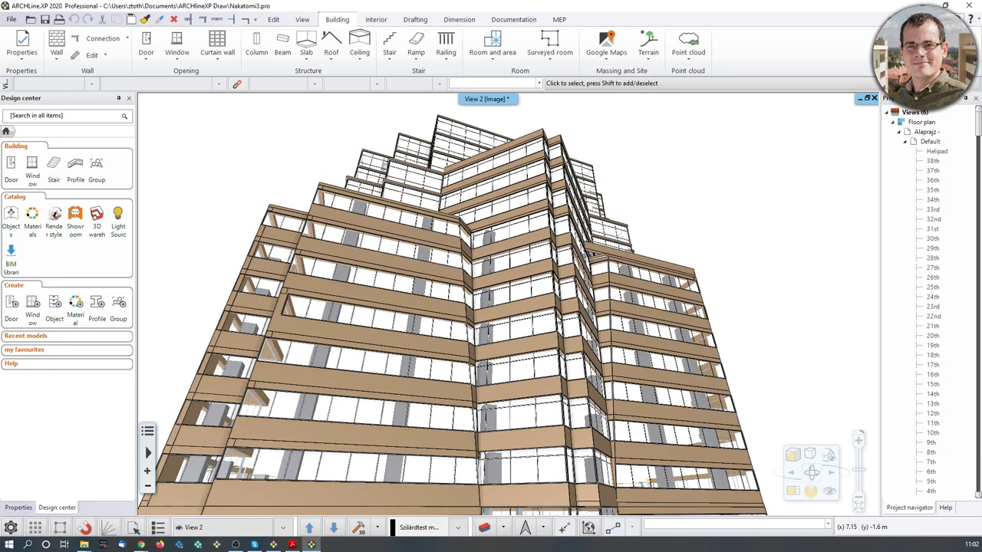
Switch to the Office_Curtain_wall_Start project, make its 3D view the main view and look around the open office and corridor.
click(274, 545)
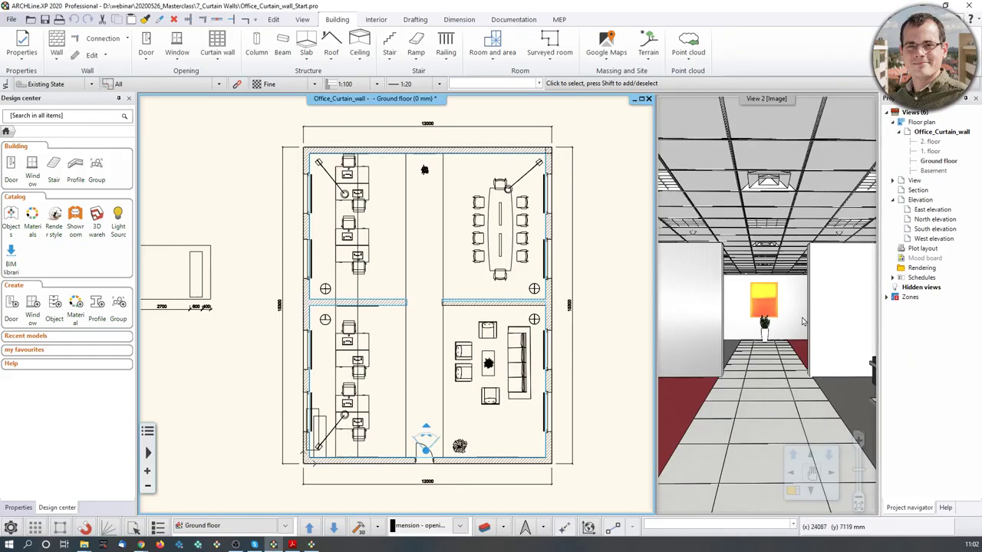
click(805, 324)
click(794, 493)
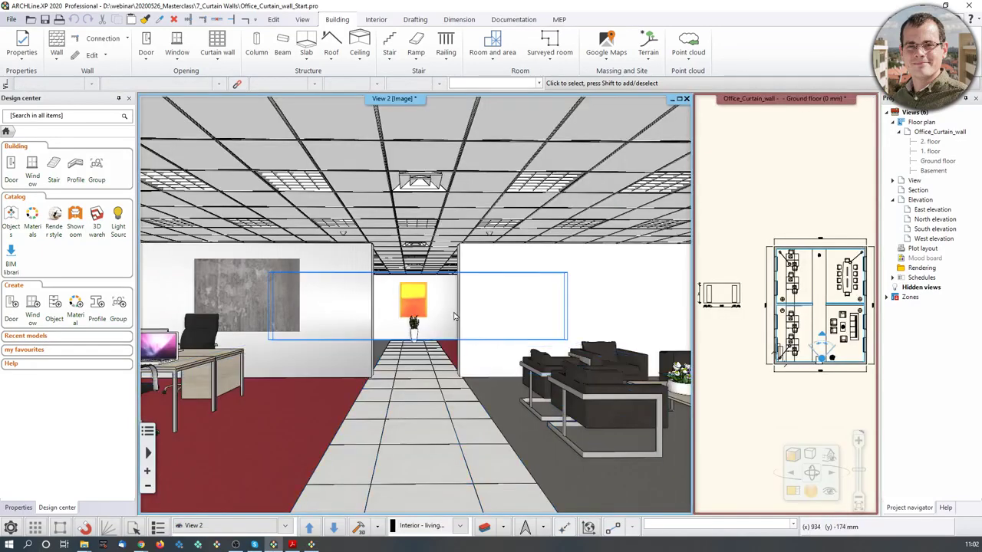
middle_drag(460, 318, 572, 364)
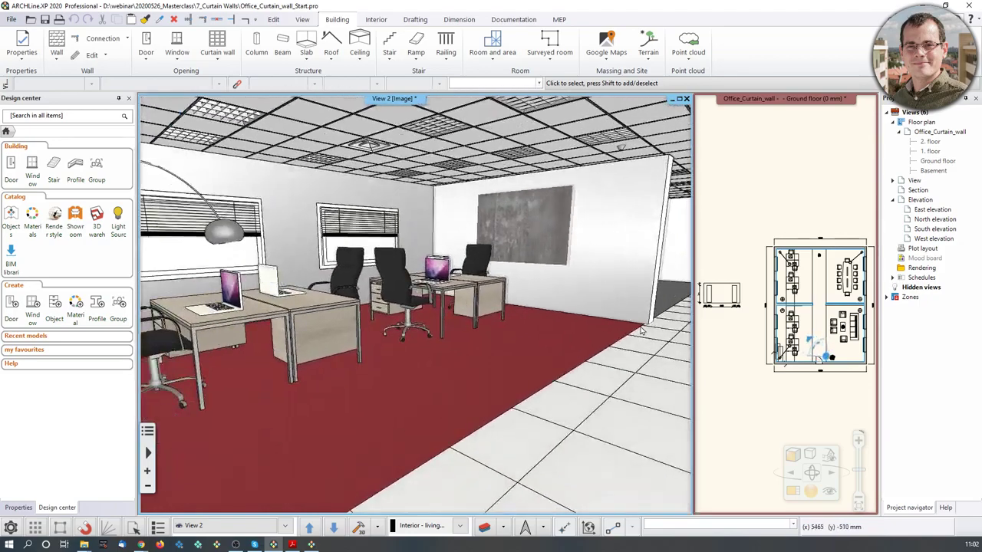
middle_drag(641, 329, 192, 312)
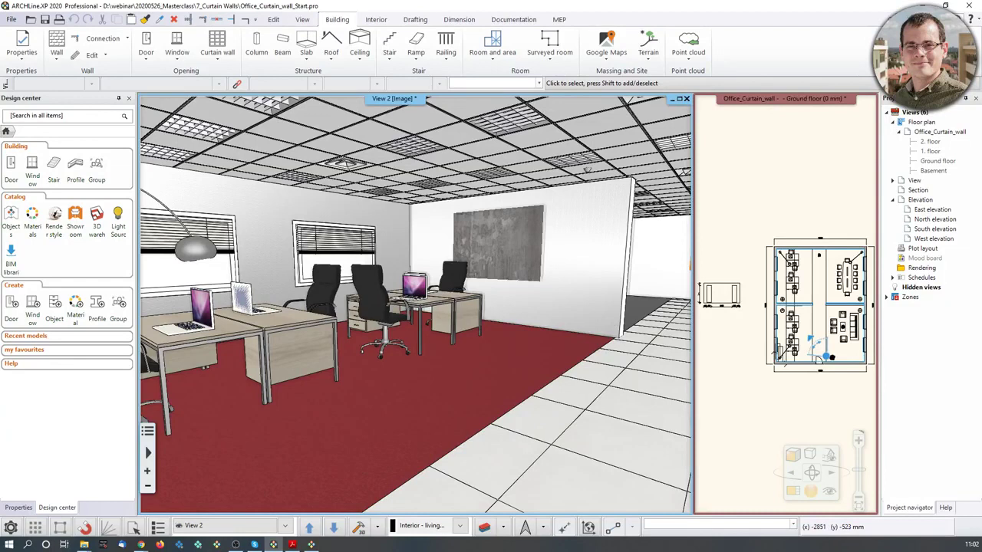
key(alt+Tab)
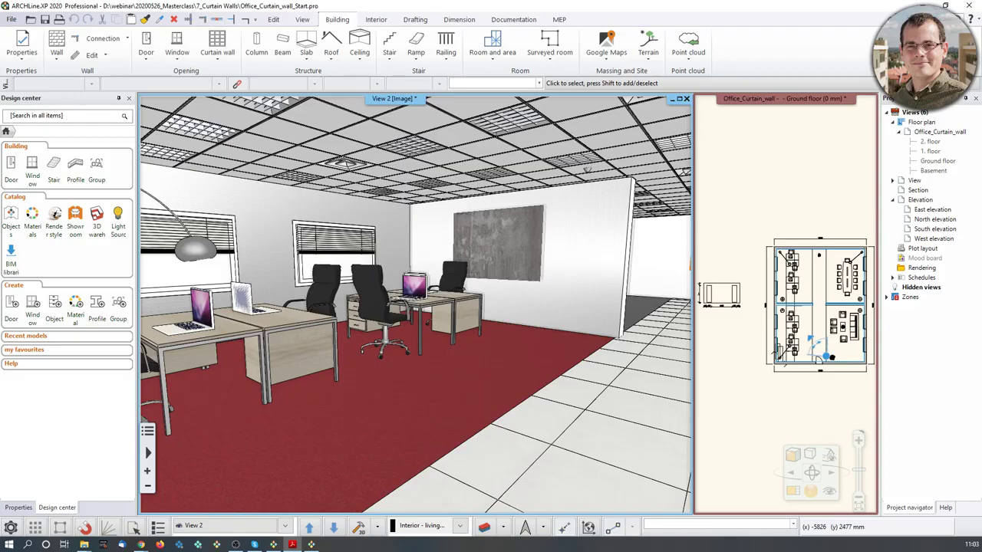
right_drag(480, 301, 415, 341)
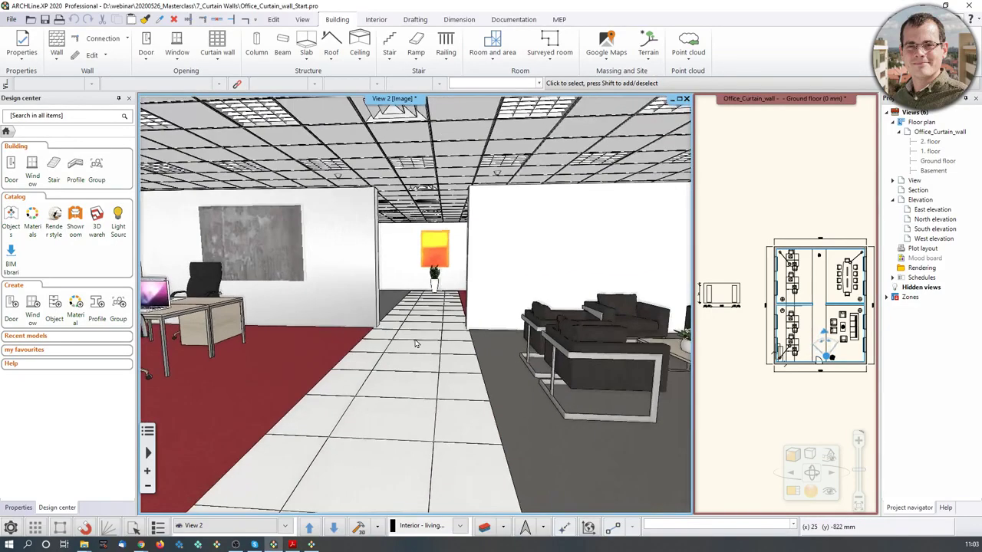
middle_drag(417, 344, 467, 340)
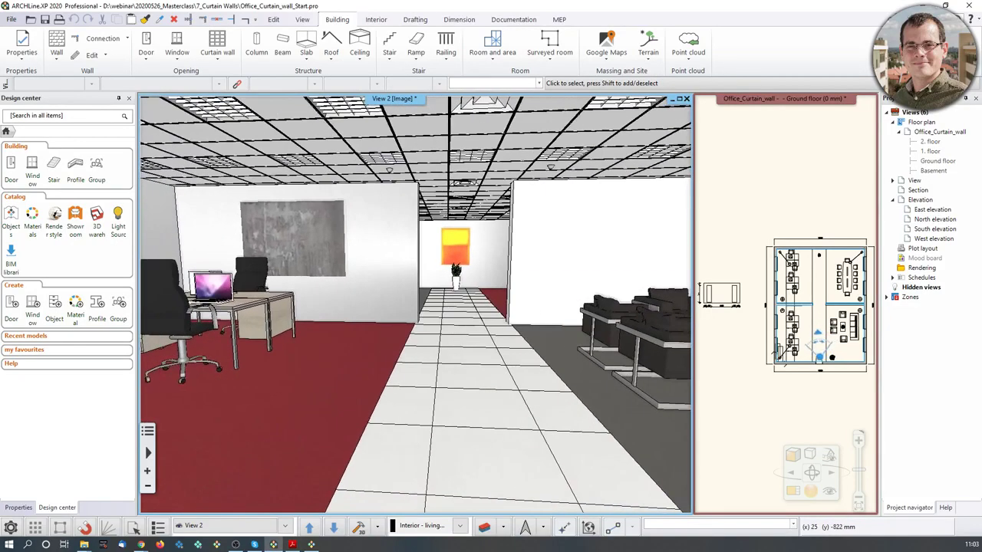
Review the general wall properties and close them without making changes.
click(58, 52)
click(85, 53)
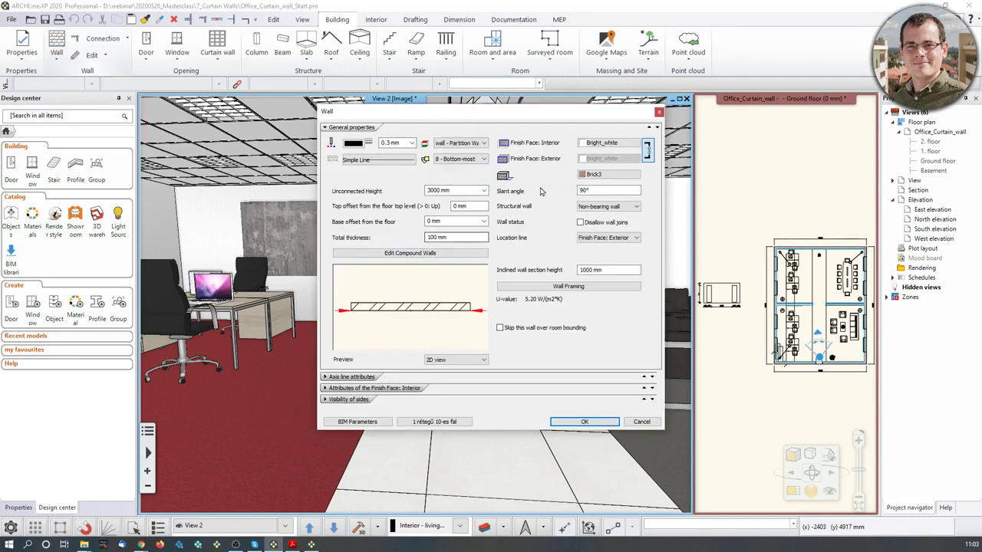
click(659, 112)
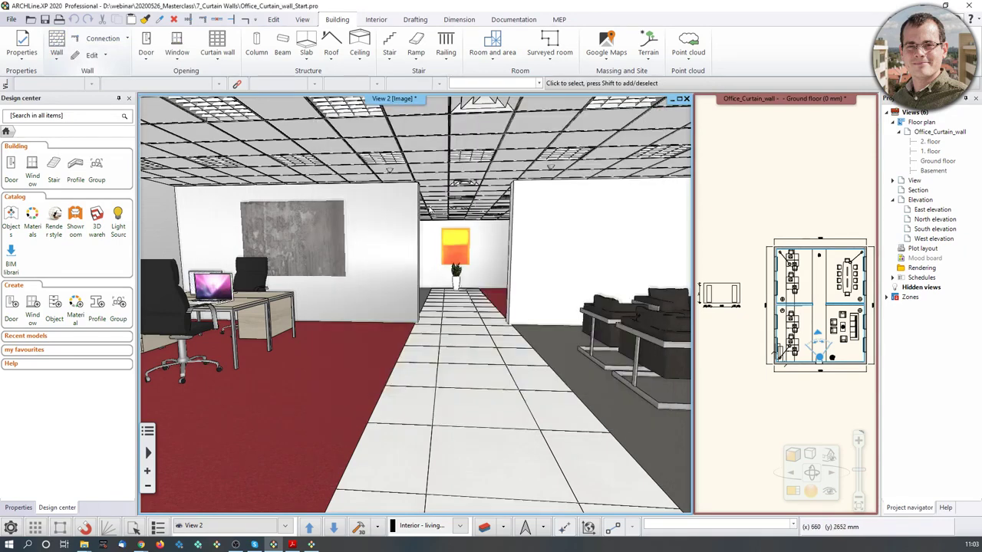
middle_drag(411, 215, 421, 204)
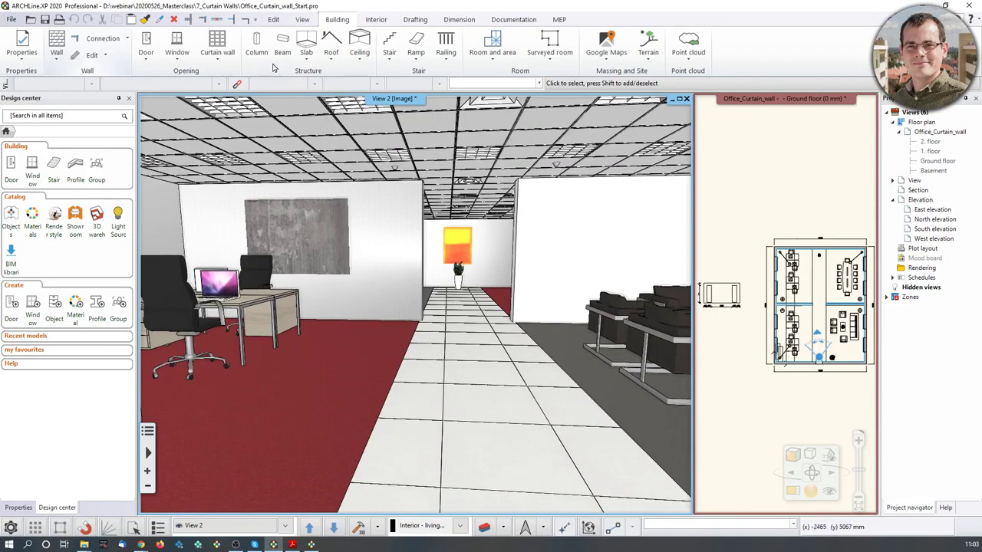
Open the curtain wall properties and check the main parameters against the course guide.
right_click(217, 46)
click(226, 66)
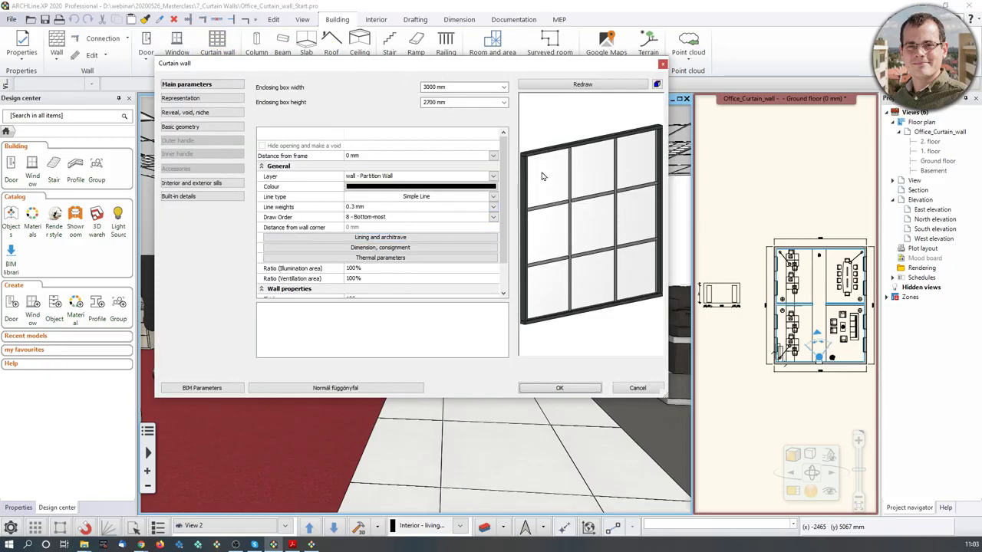
mouse_move(569, 180)
mouse_down()
mouse_move(603, 182)
mouse_move(579, 182)
mouse_up()
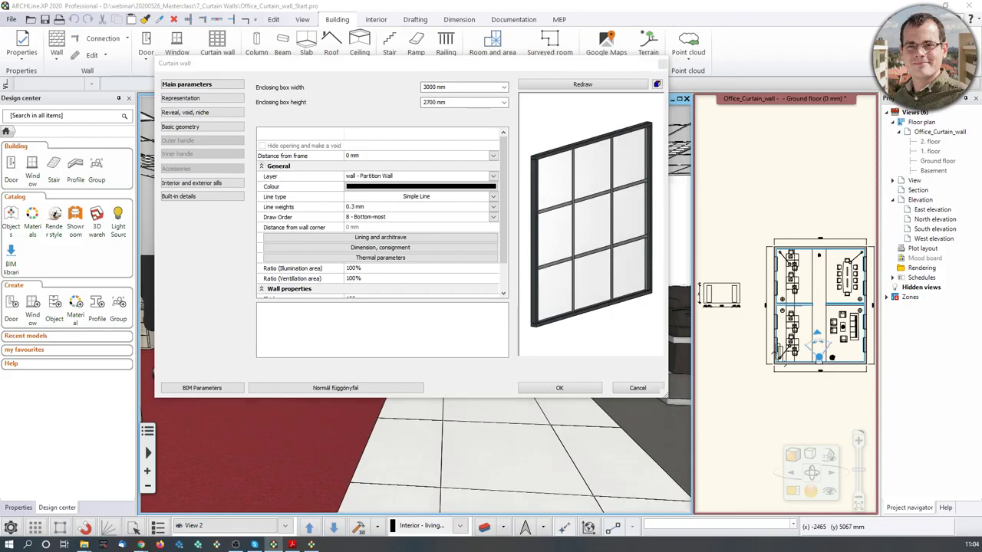
drag(0, 31, 455, 60)
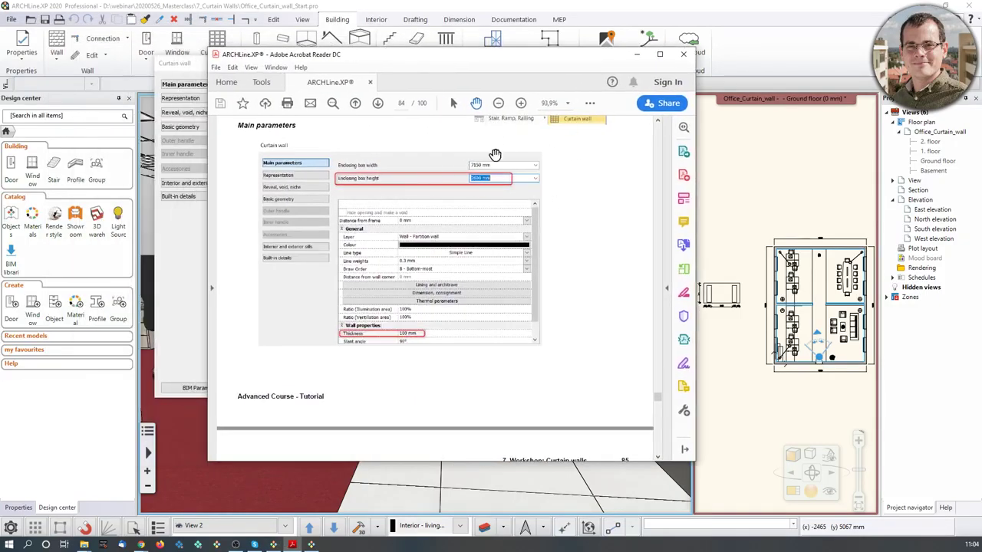
drag(540, 59, 0, 81)
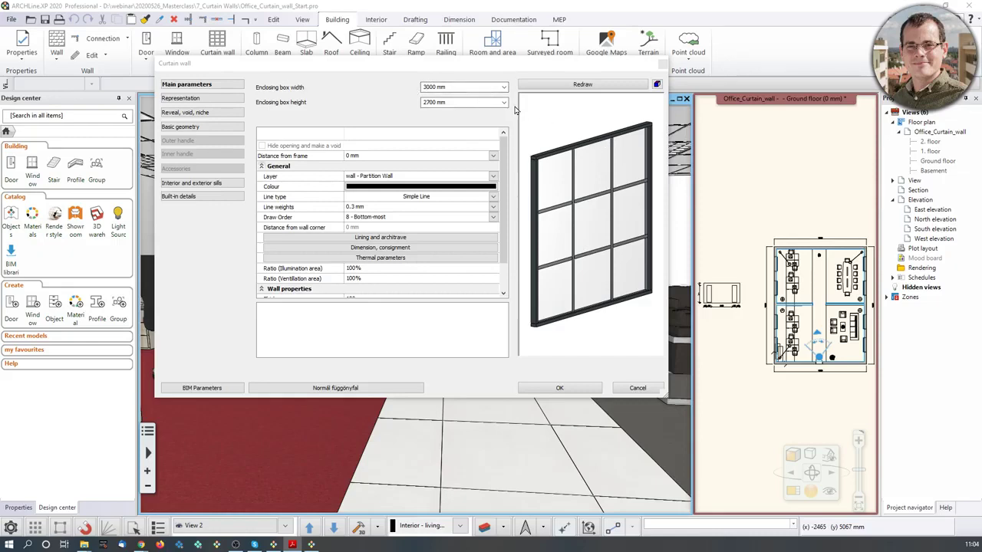
Set the curtain wall's enclosing box to 7150 mm wide and 2600 mm high, and redraw the preview.
click(465, 87)
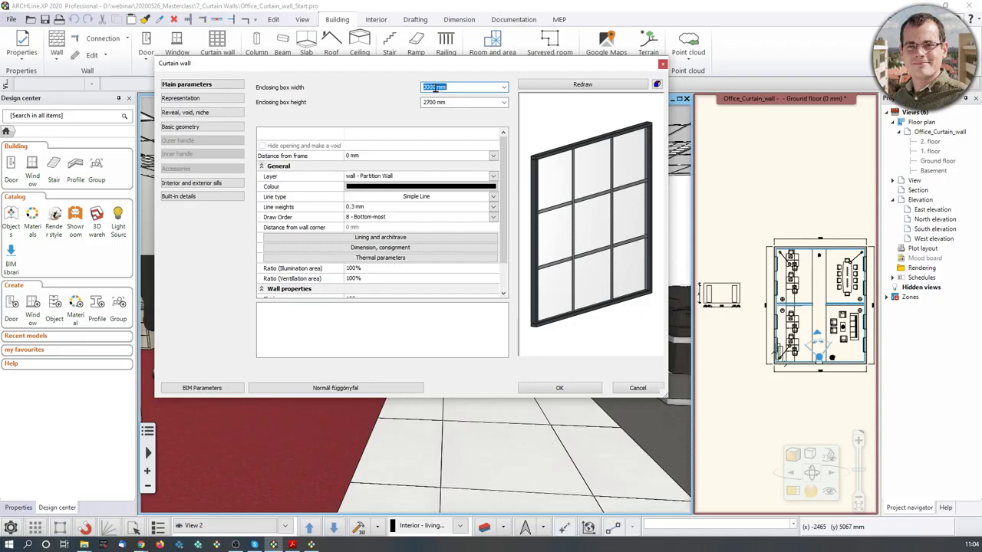
text(7150)
key(Tab)
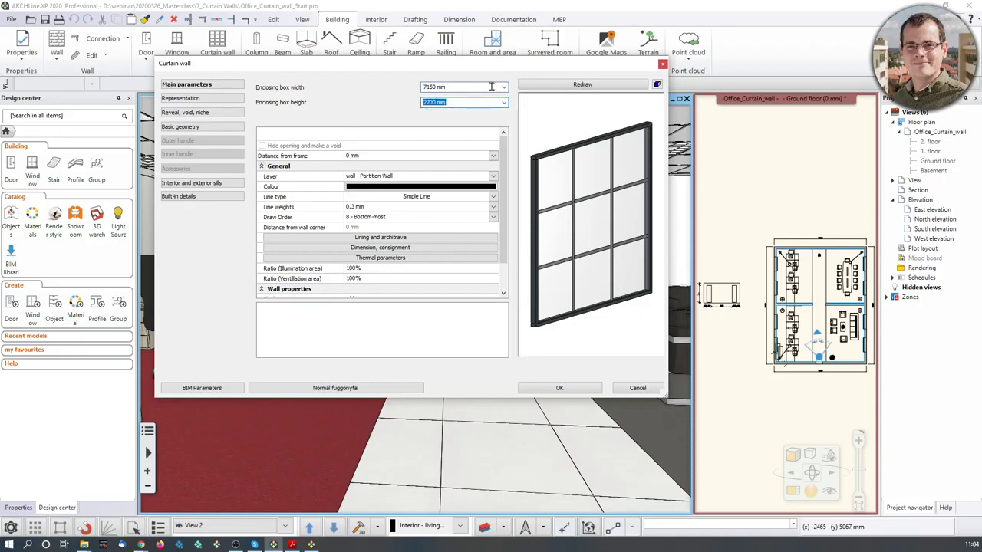
text(2600)
click(529, 84)
scroll(570, 226, down, 2)
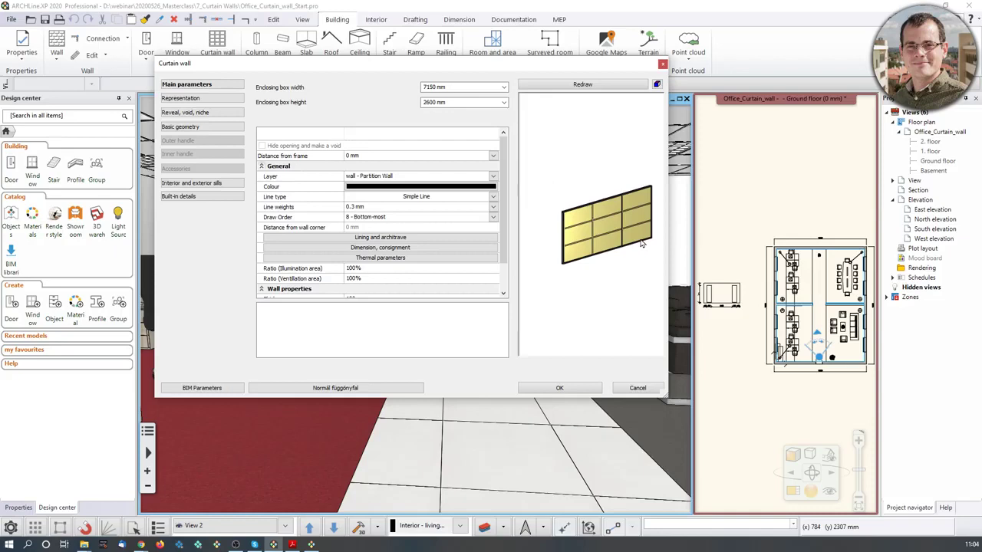
drag(636, 191, 621, 199)
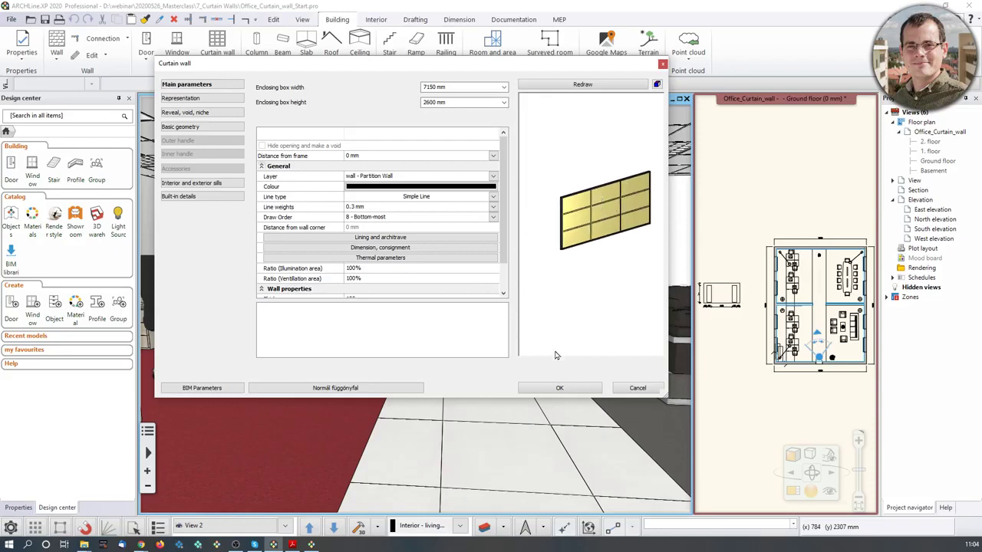
Accept the curtain wall properties and review the project's unit and angle settings without changing them.
click(561, 388)
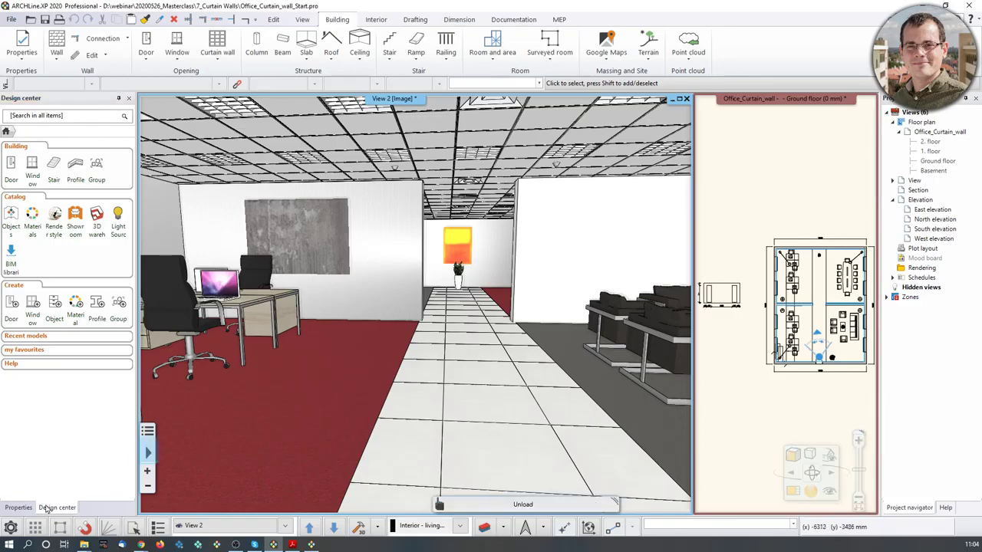
click(10, 527)
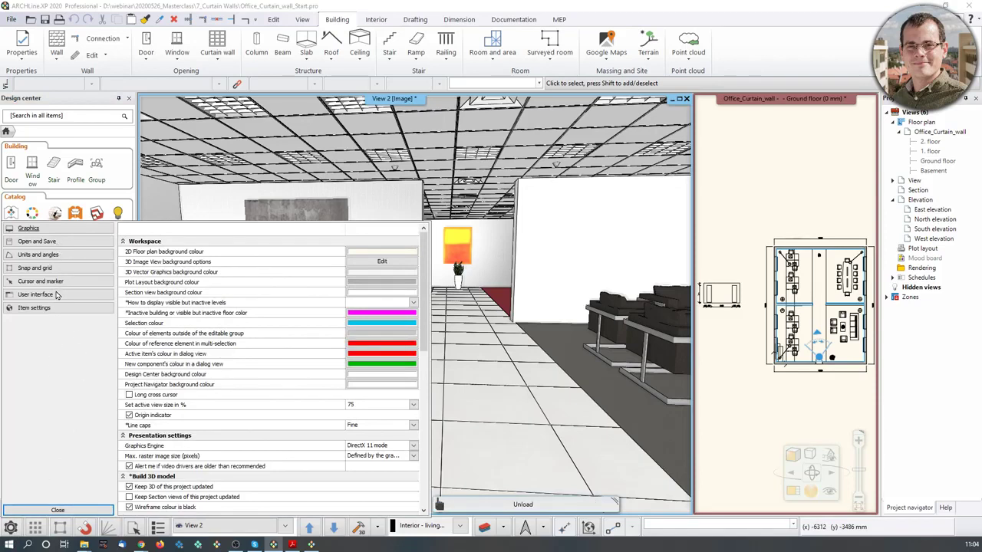
click(54, 257)
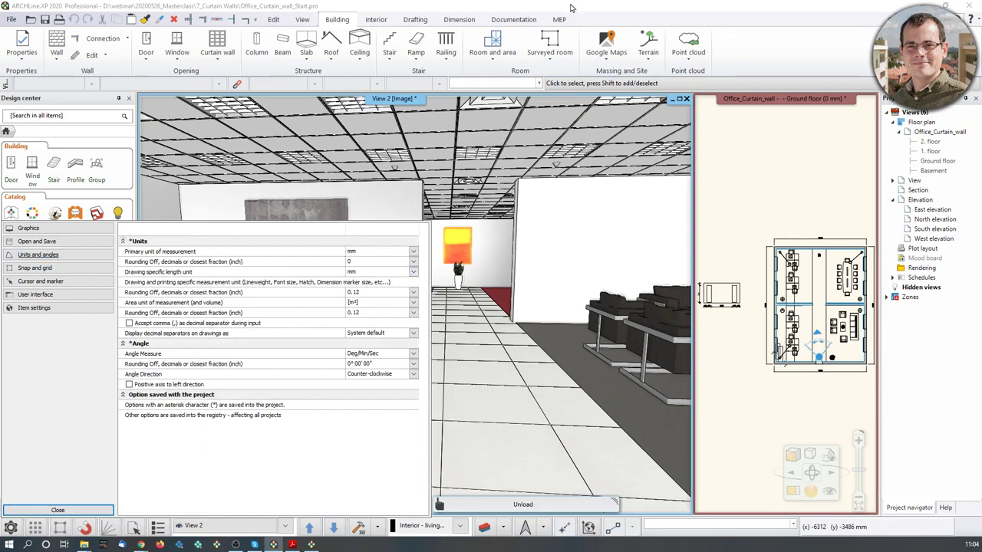
click(84, 510)
Reopen the curtain wall properties and examine the wall property values and the frame corner in the 3D preview.
right_click(221, 43)
click(247, 46)
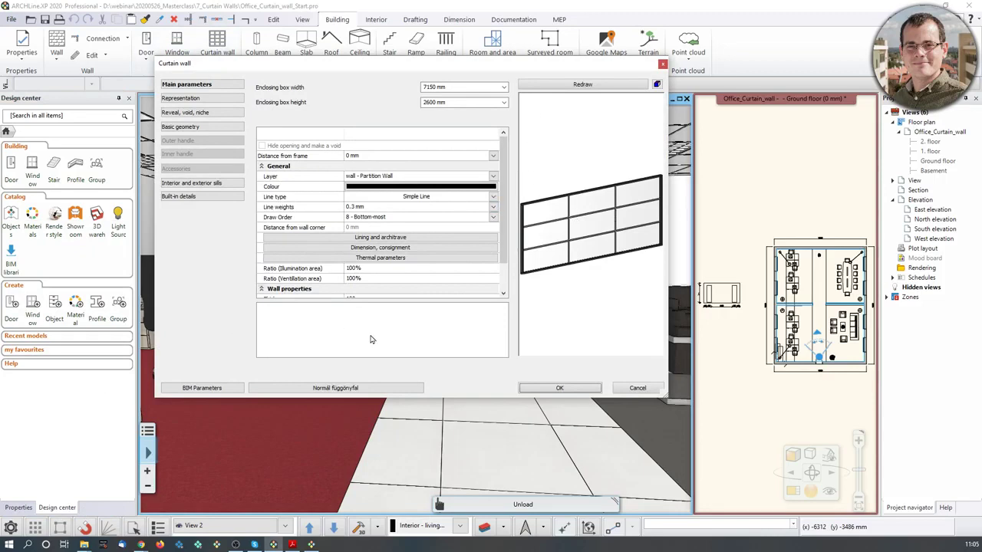
scroll(409, 230, down, 1)
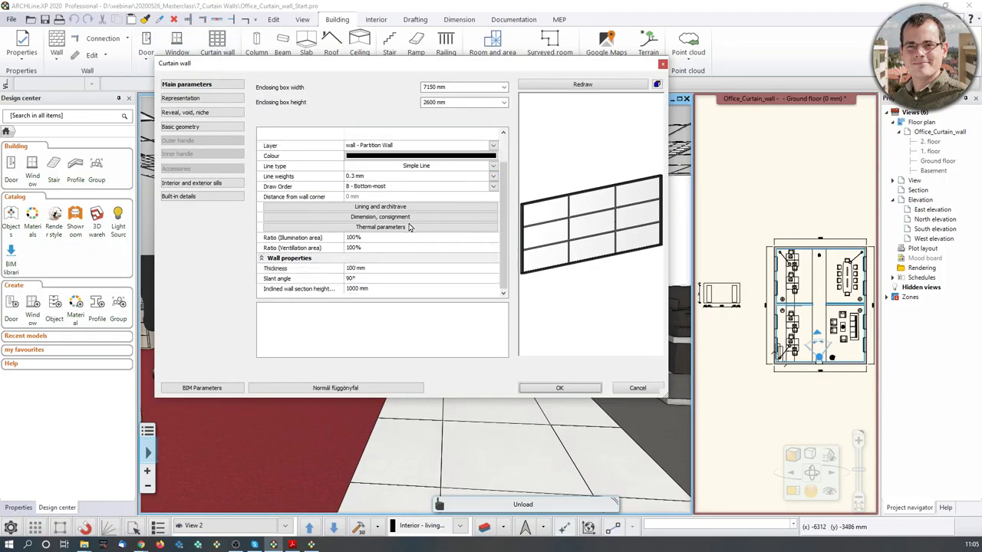
drag(557, 214, 587, 221)
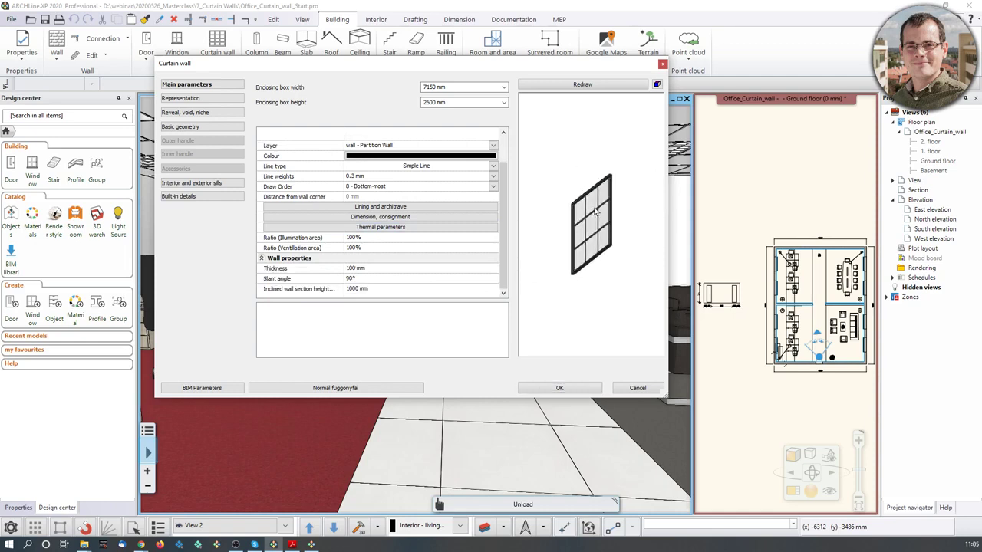
scroll(583, 222, up, 8)
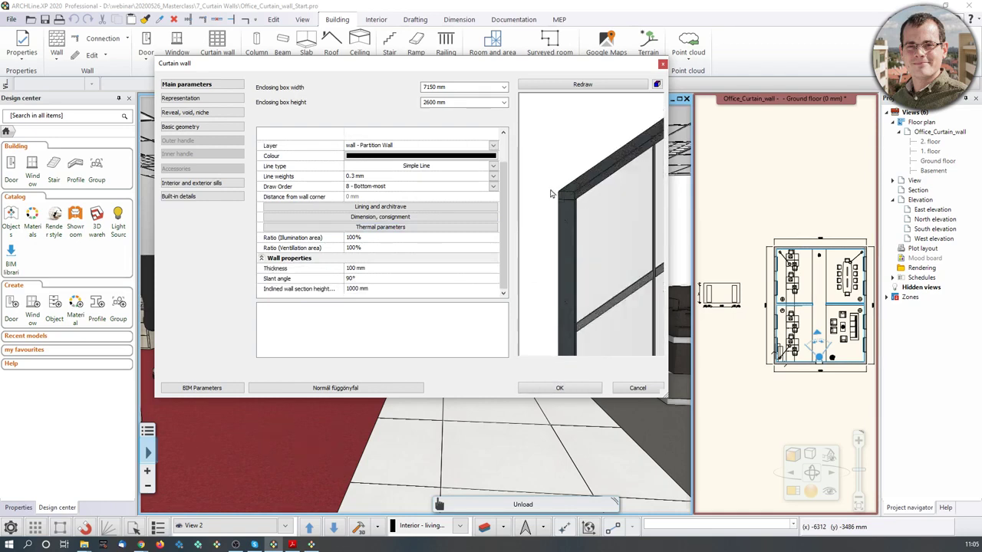
scroll(559, 199, down, 8)
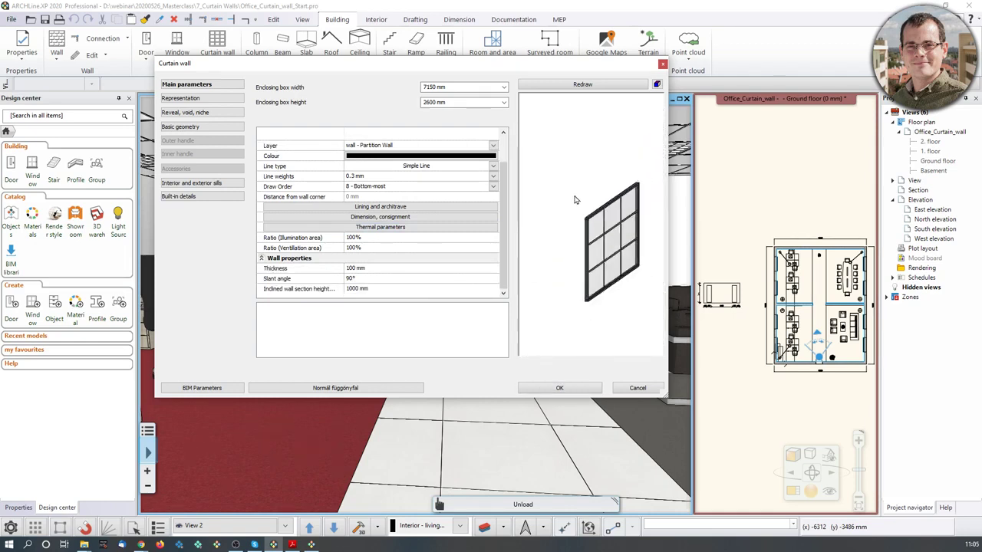
Try a curtain wall thickness of 50 mm in the preview, and restore it to 100 mm.
click(353, 270)
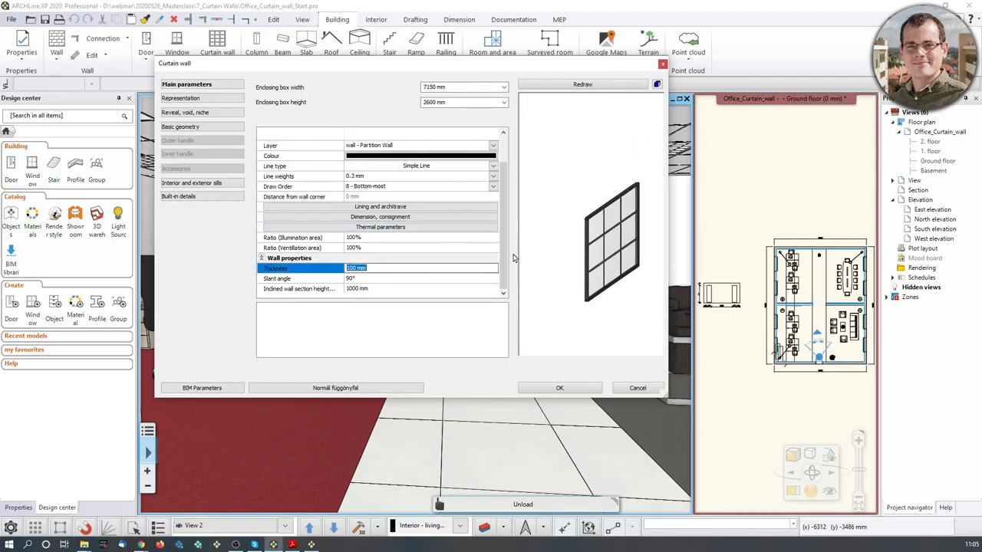
text(50)
click(613, 84)
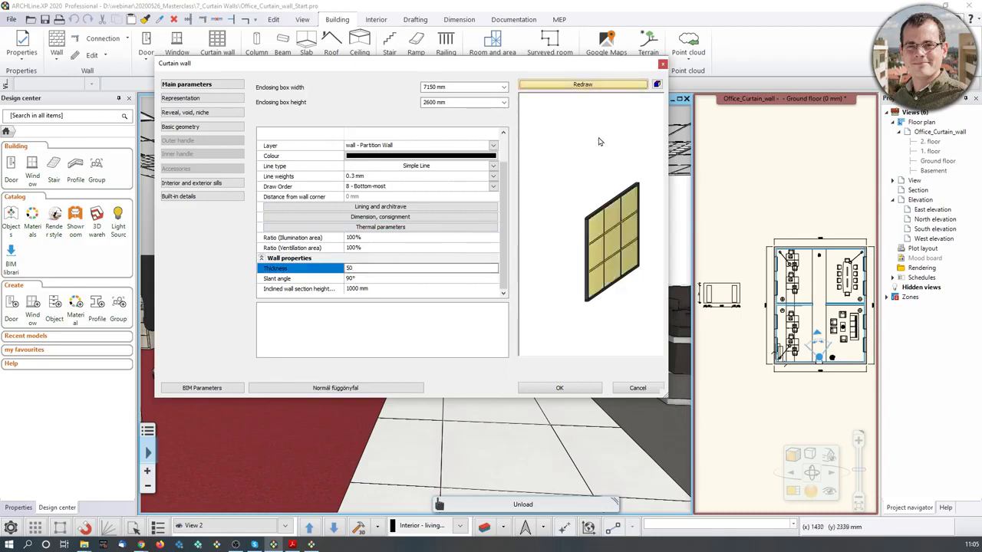
click(355, 269)
text(100)
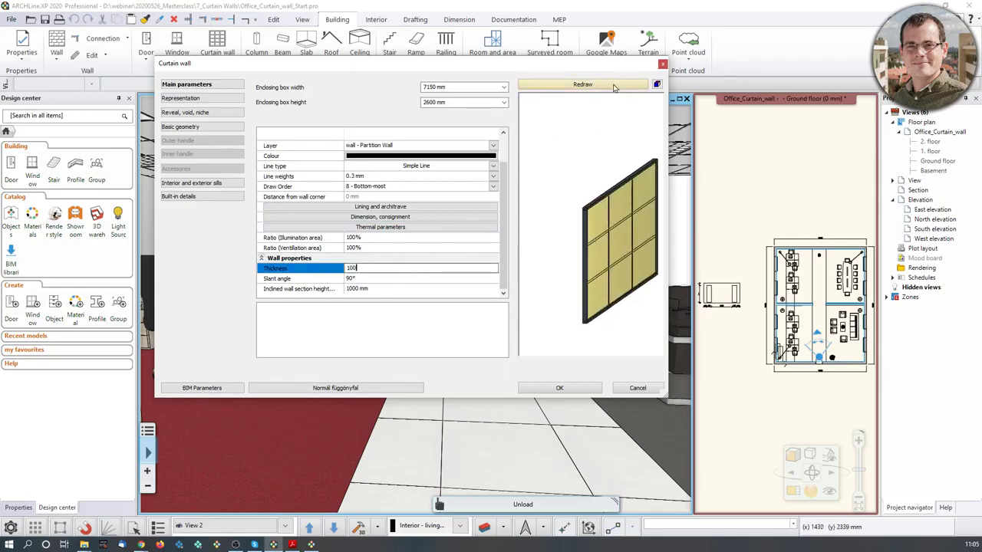
click(614, 84)
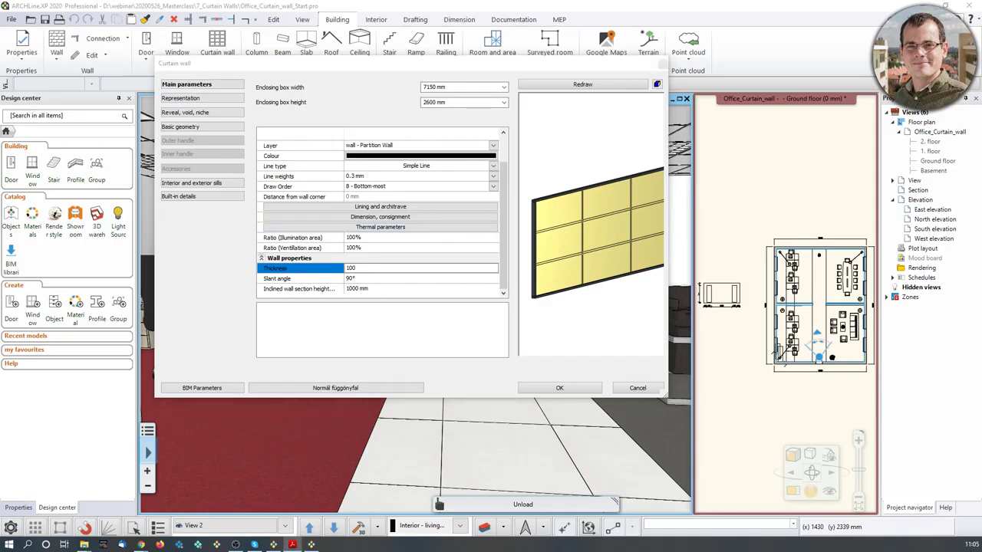
Set the mullion thickness and mullion width to 30 mm each in the basic geometry, redrawing the preview after each change.
click(189, 127)
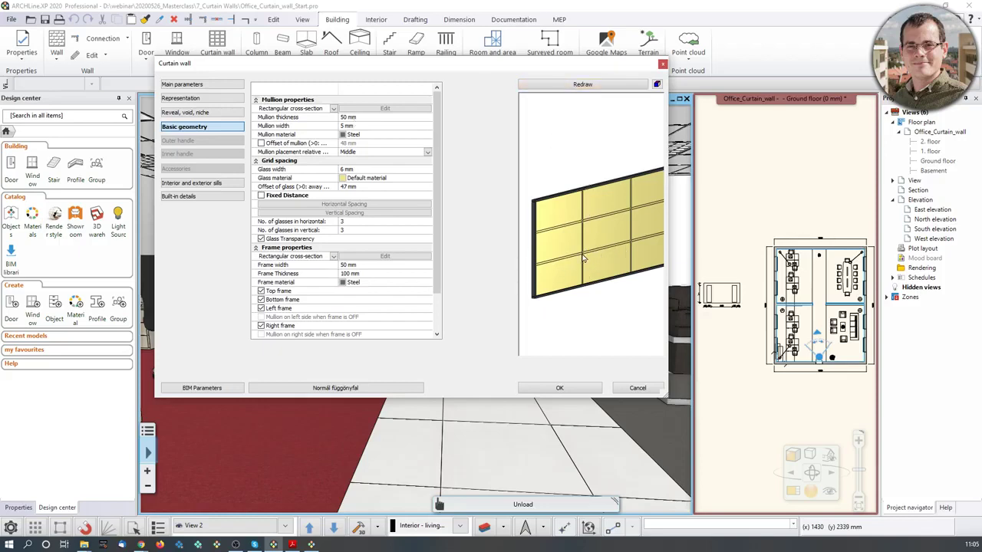
click(369, 116)
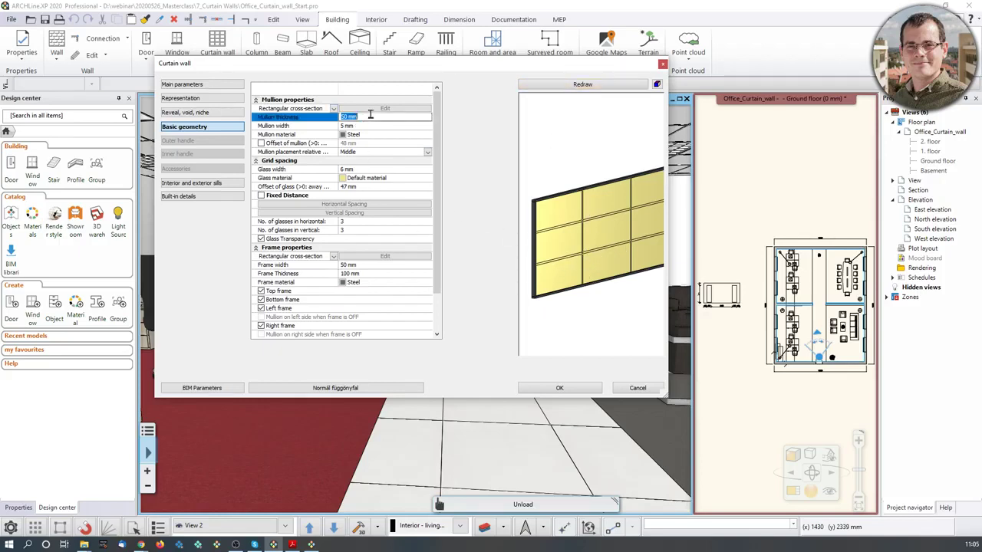
text(30)
click(548, 88)
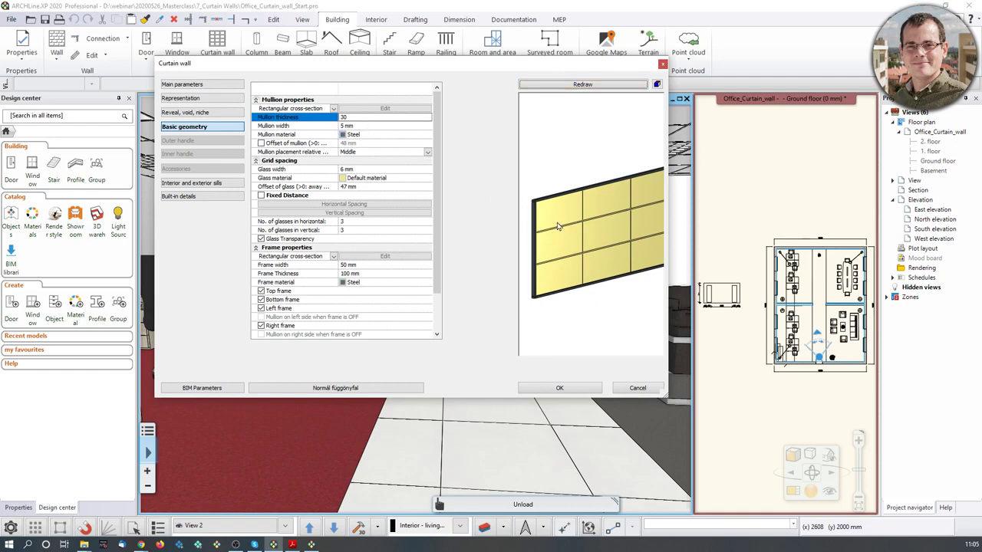
scroll(559, 226, up, 5)
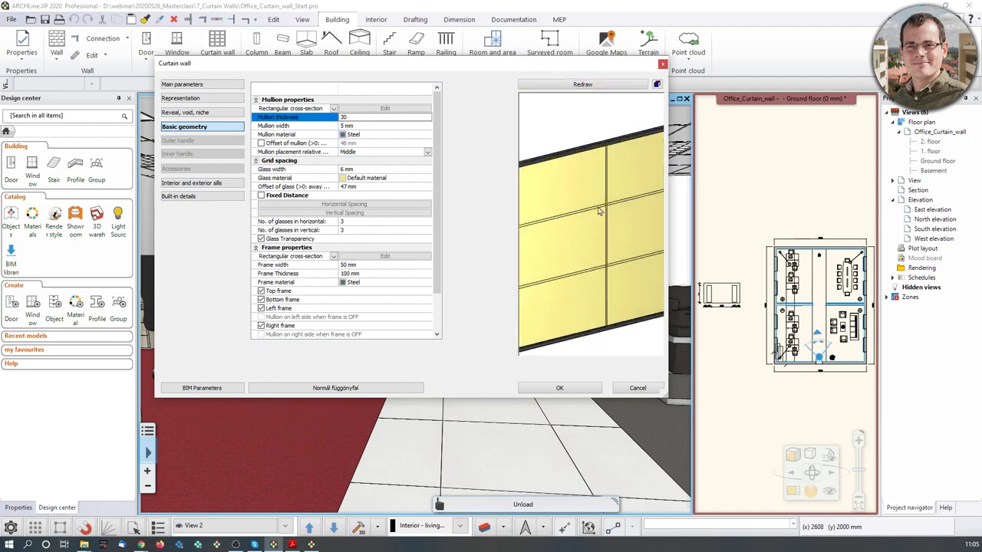
click(364, 126)
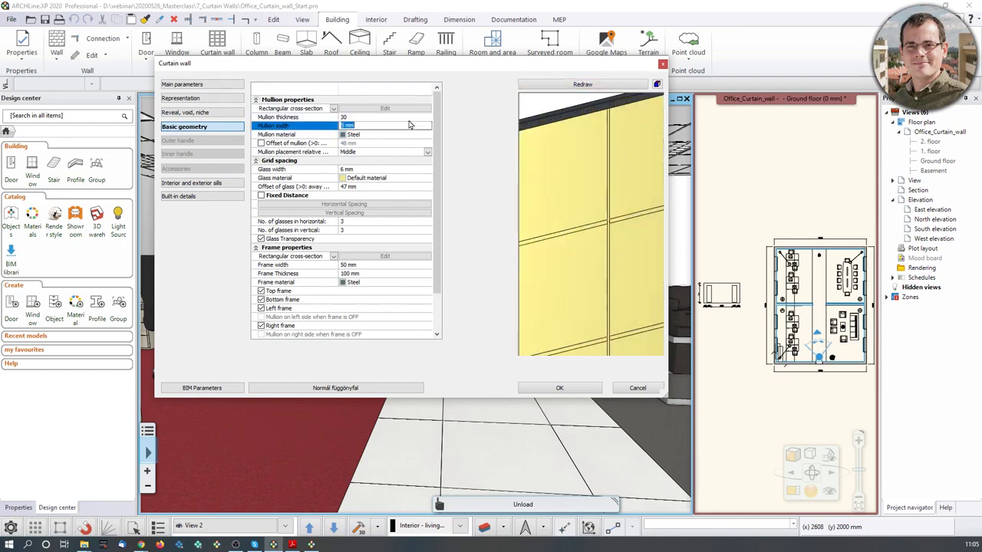
text(30)
click(573, 85)
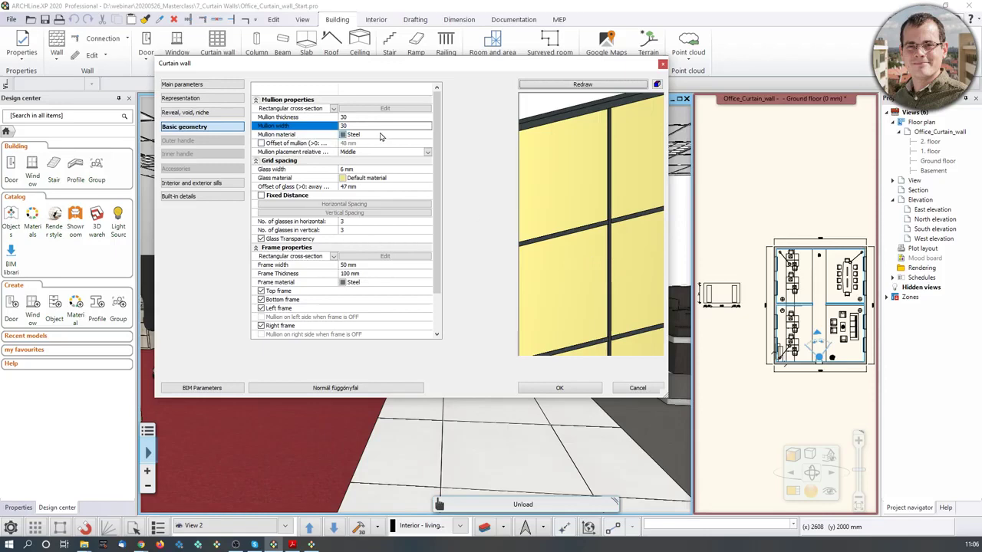
Search the materials for aluminium, assign Bright_Aluminium to the mullions and redraw the preview.
click(379, 136)
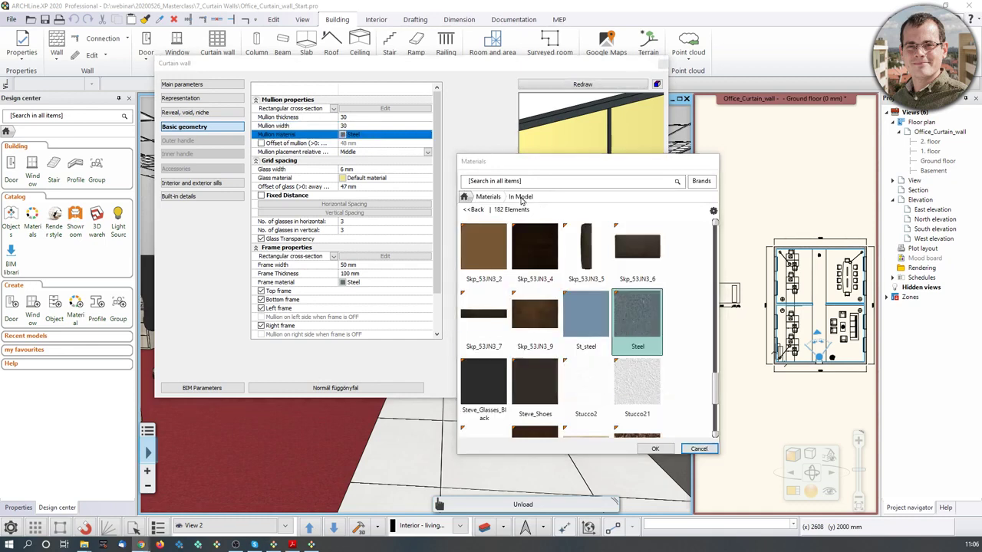
click(465, 196)
click(495, 180)
text(al)
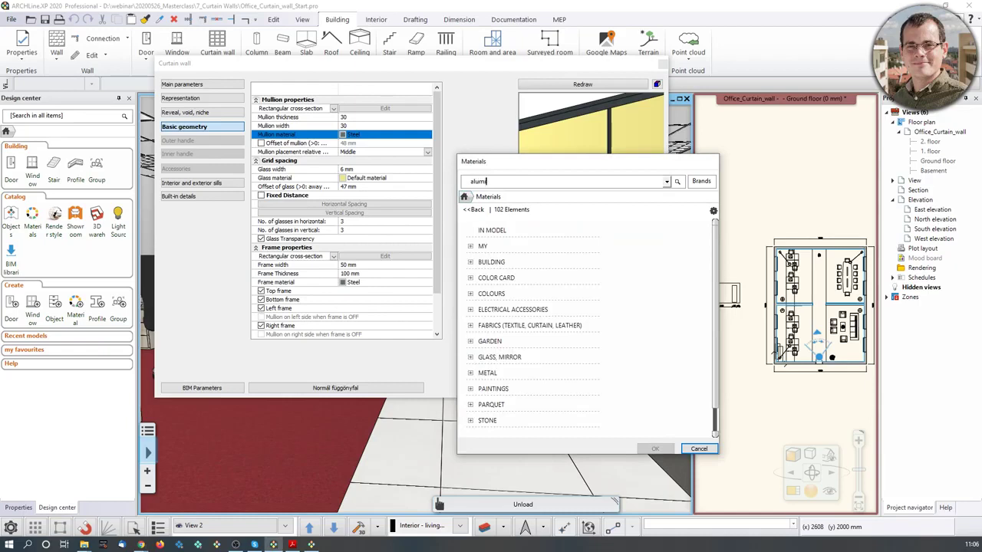
text(uminium)
key(Return)
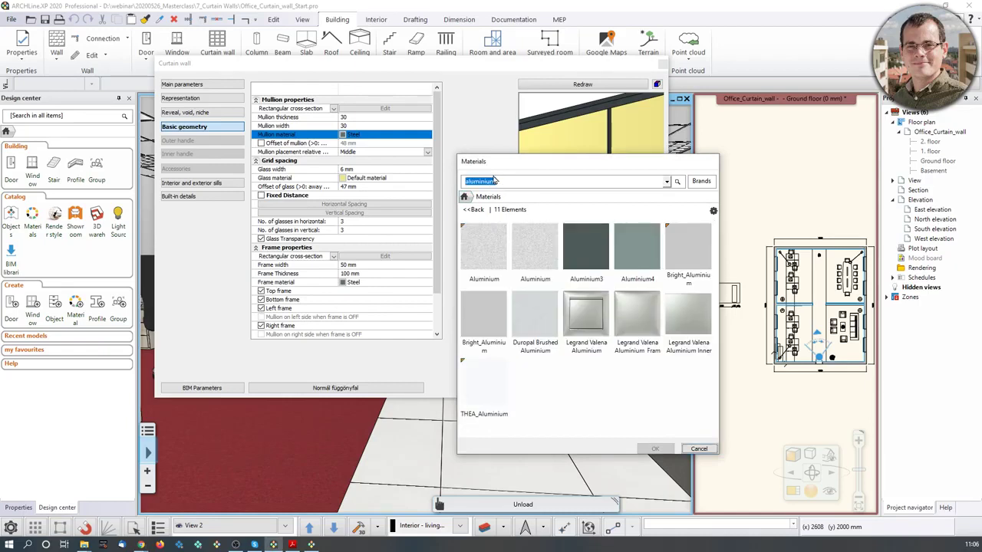
click(687, 247)
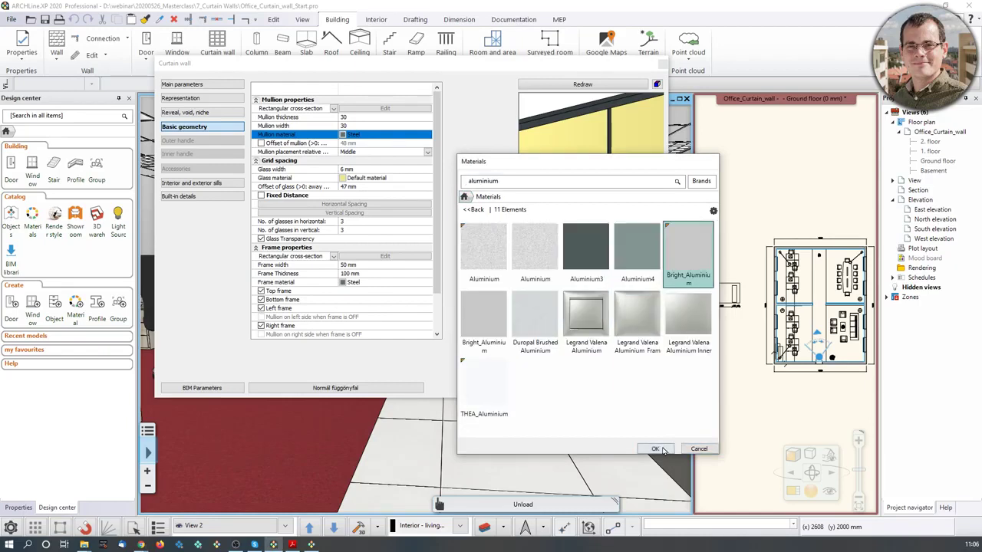
click(656, 449)
click(576, 86)
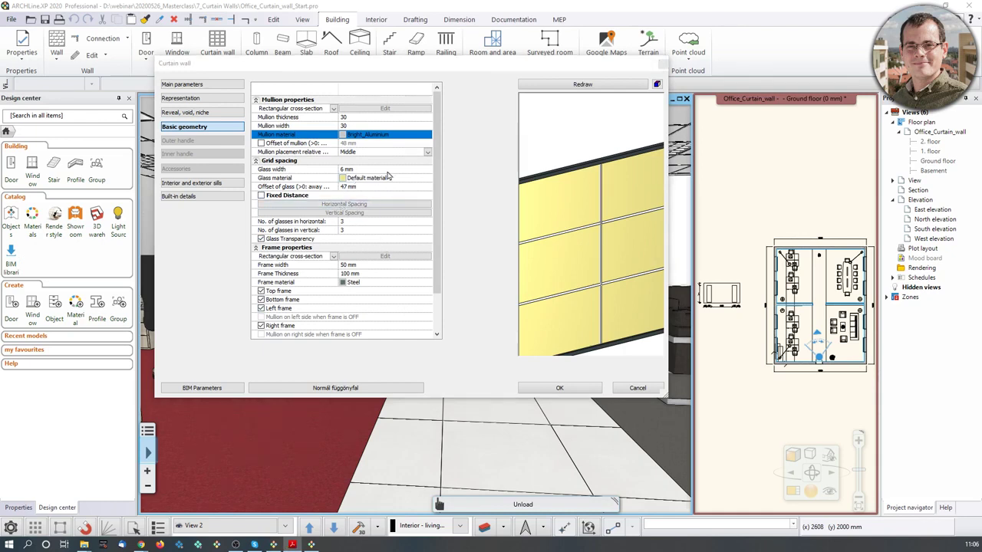
Search the materials for turquoise, assign Turquoise glass as the glass material and redraw the preview.
click(386, 179)
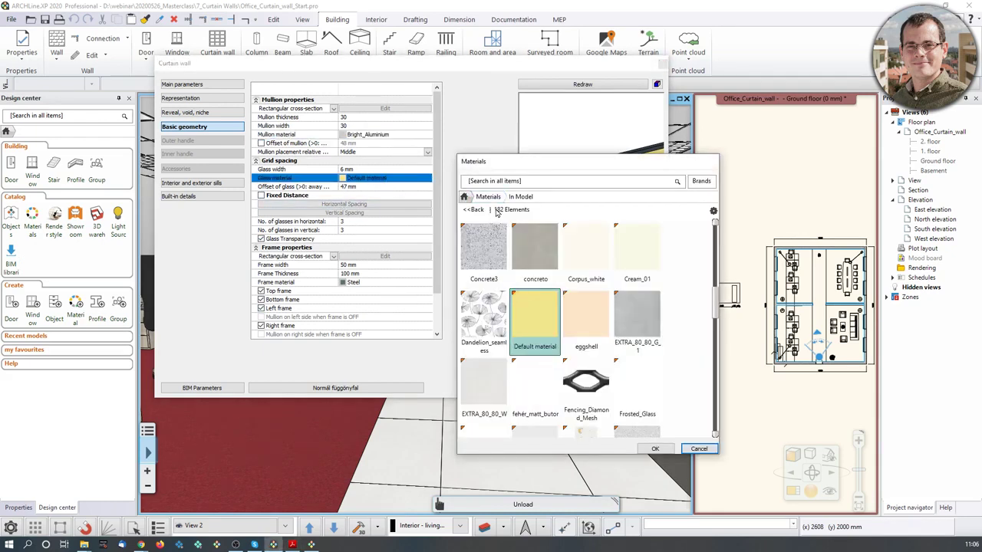
click(464, 197)
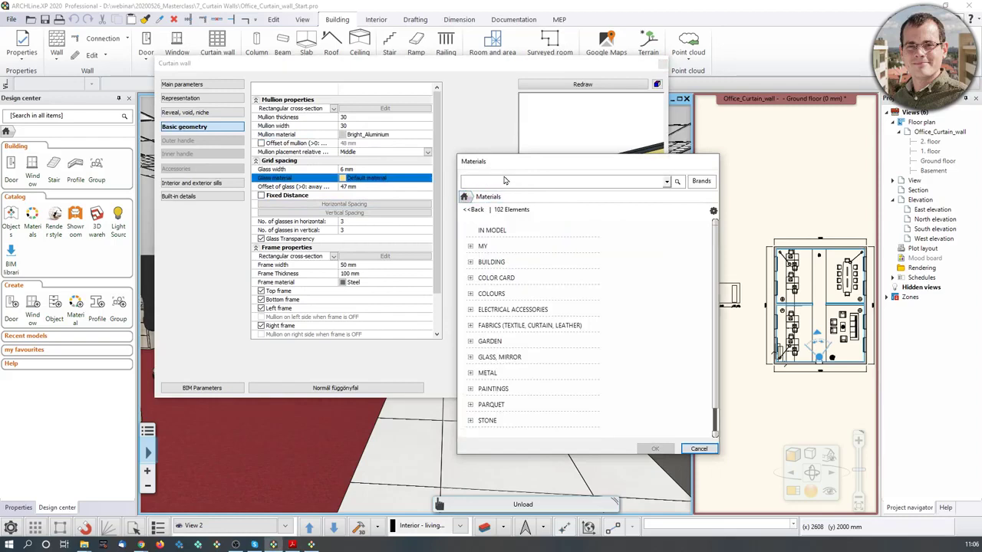
text(tr)
text(rquoise)
key(Return)
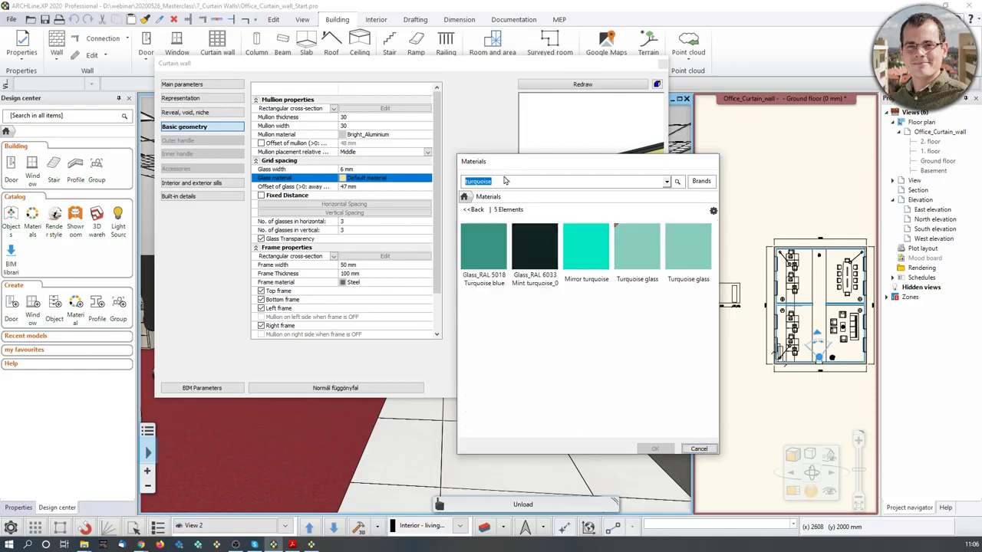
click(658, 270)
click(655, 448)
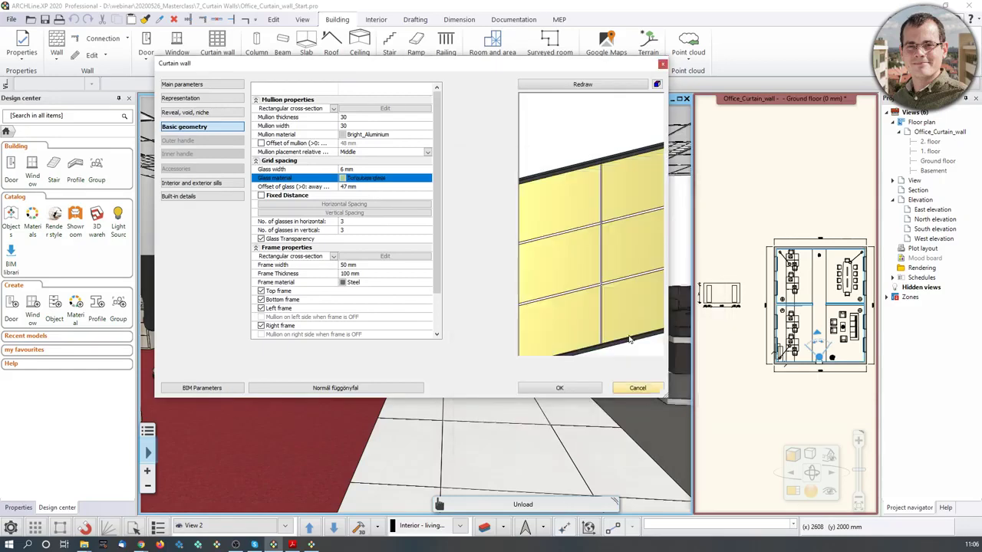
click(573, 86)
mouse_move(591, 214)
middle_down()
mouse_move(588, 197)
mouse_move(603, 227)
mouse_move(589, 230)
middle_up()
scroll(603, 227, down, 2)
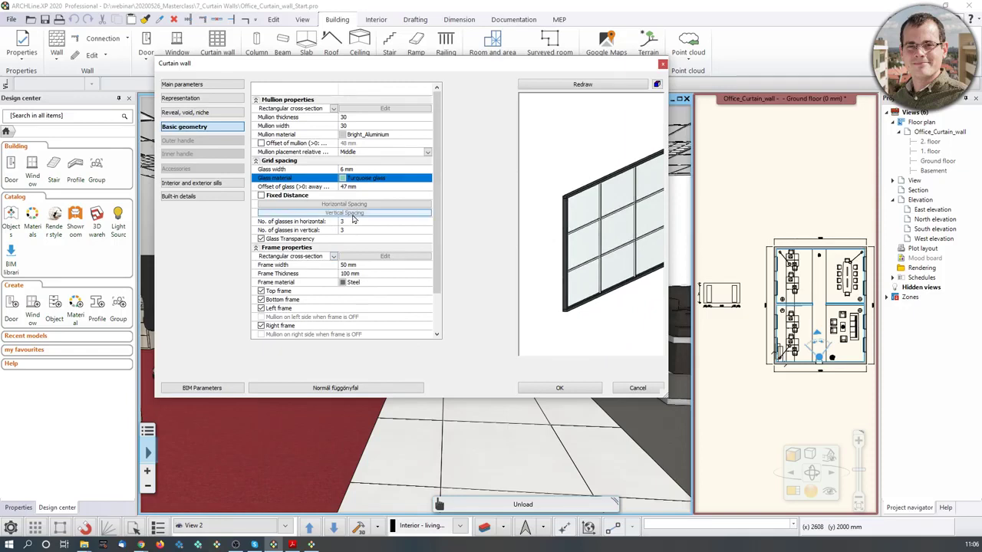
Try 2 glasses in horizontal in the preview, and restore the number to 3.
drag(657, 230, 610, 225)
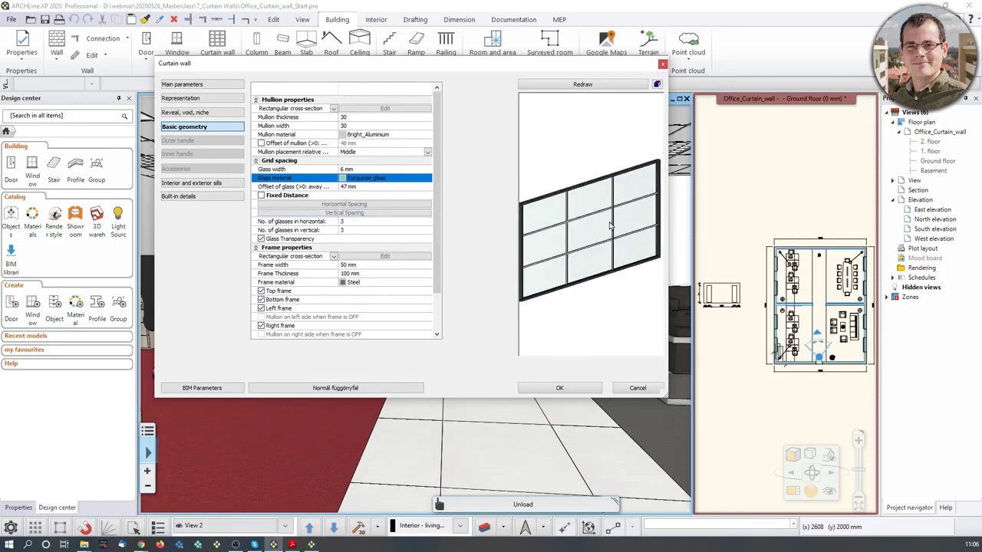
click(360, 222)
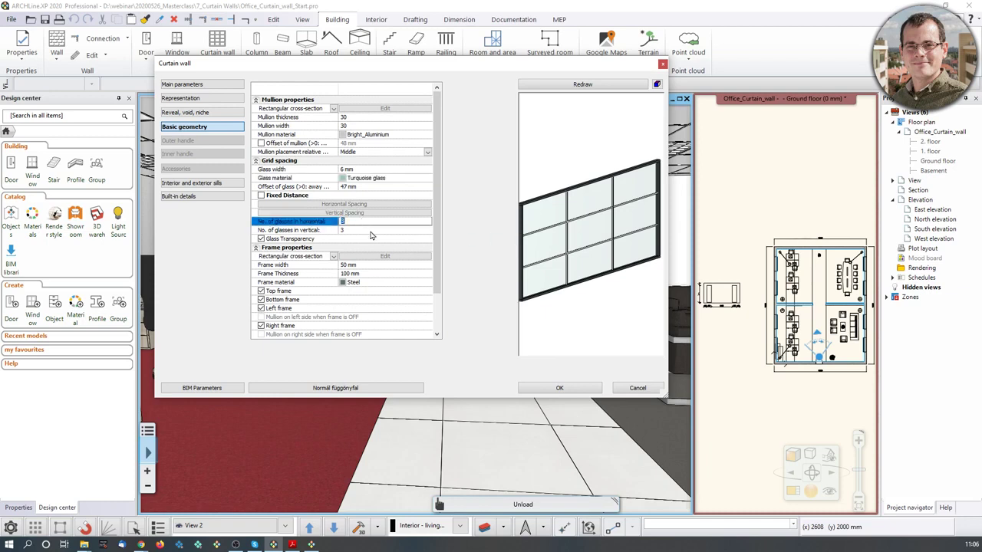
text(2)
click(579, 85)
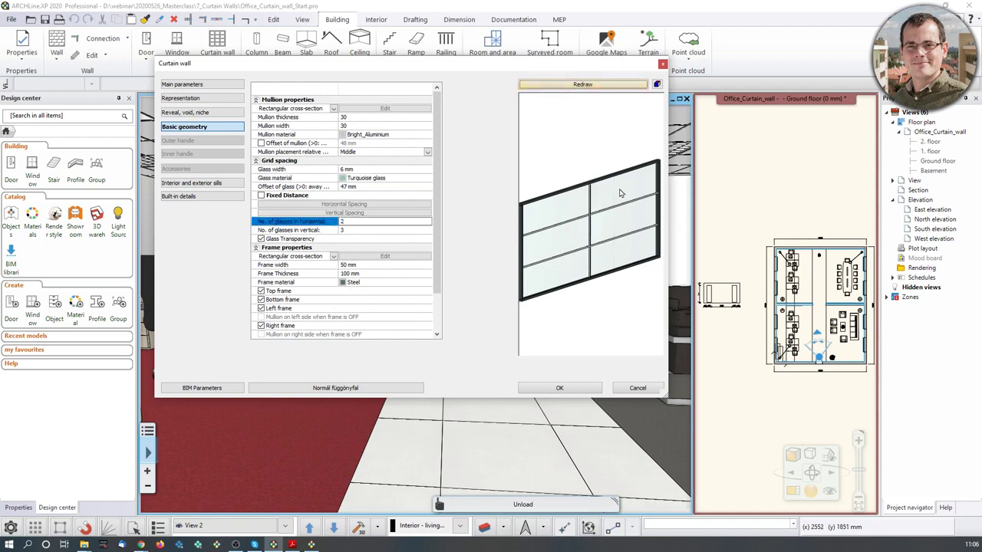
click(361, 222)
text(3)
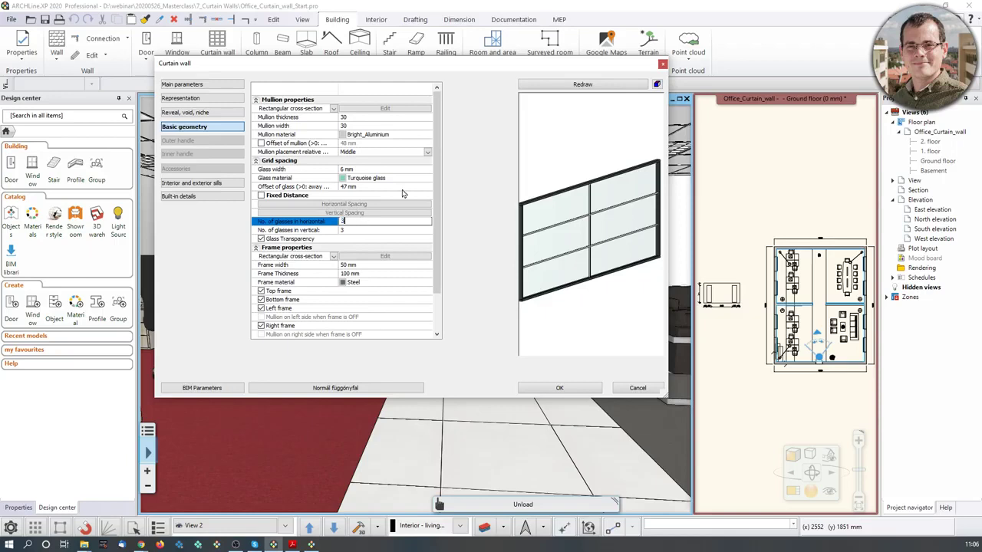
click(574, 86)
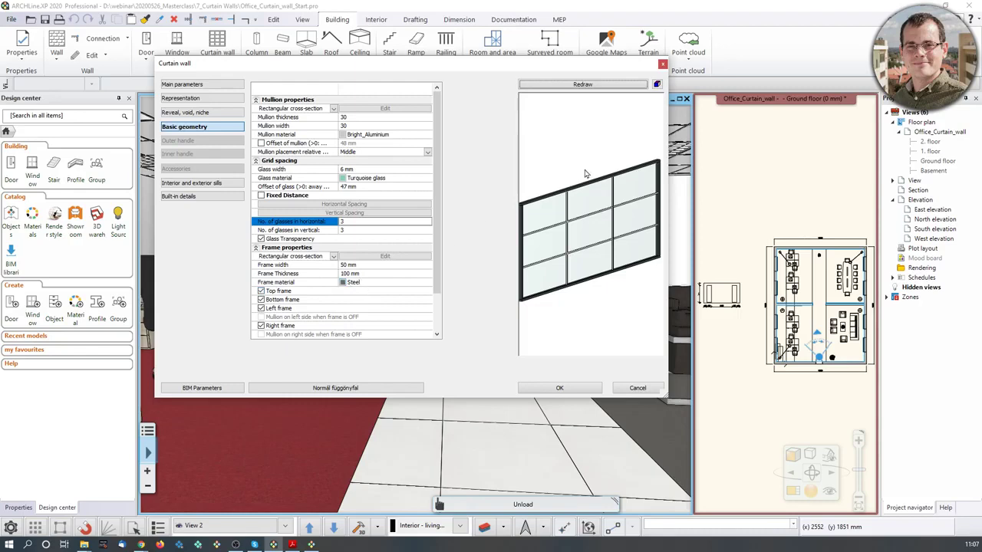
Search the materials for alu, assign Bright_Aluminium to the frame, redraw the preview and turn off the corner column.
click(349, 283)
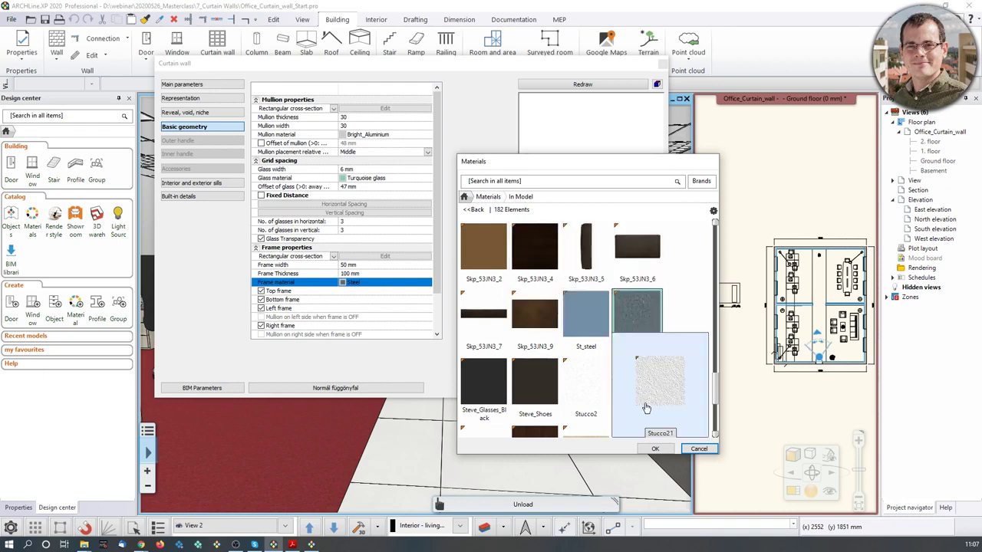
click(572, 185)
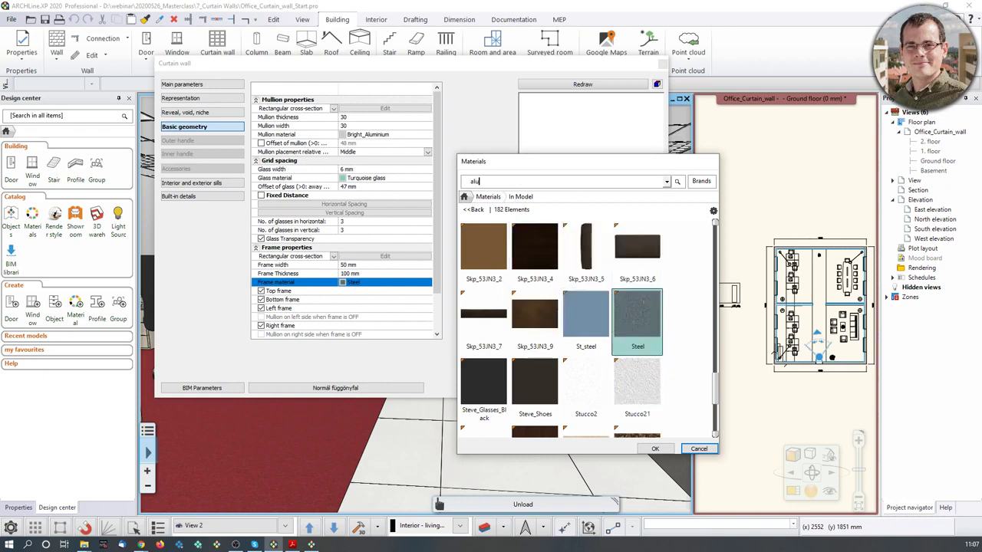
text(alu)
key(Return)
click(586, 249)
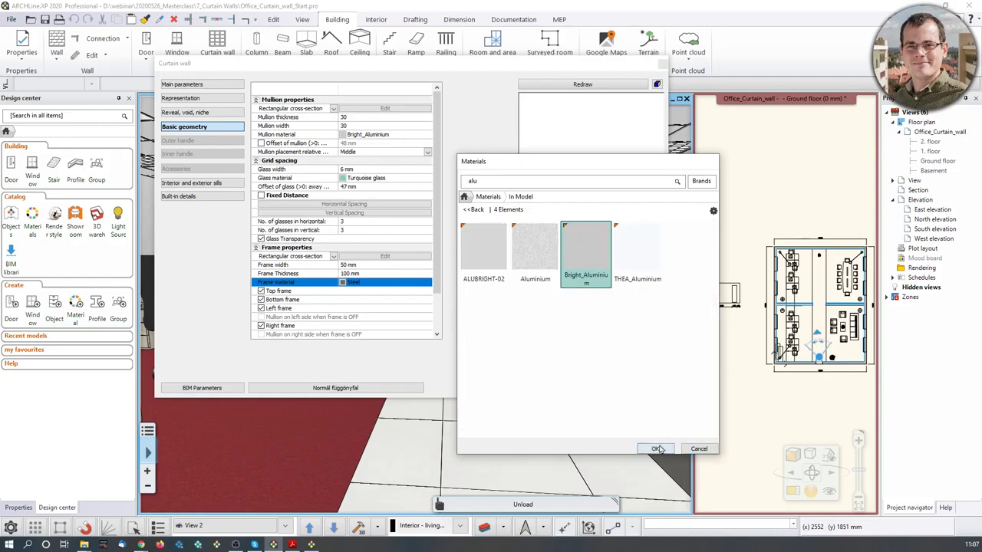
click(655, 449)
click(621, 86)
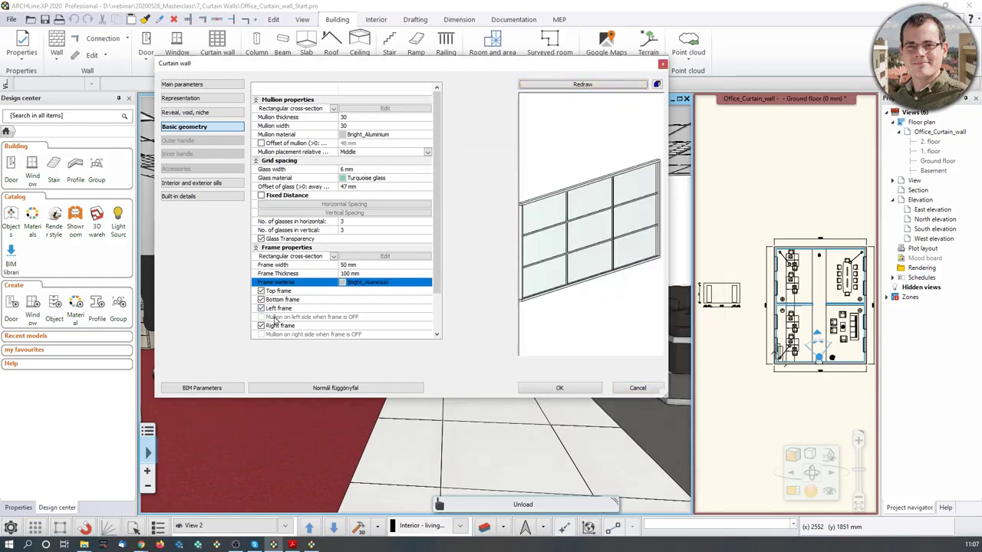
scroll(383, 296, down, 3)
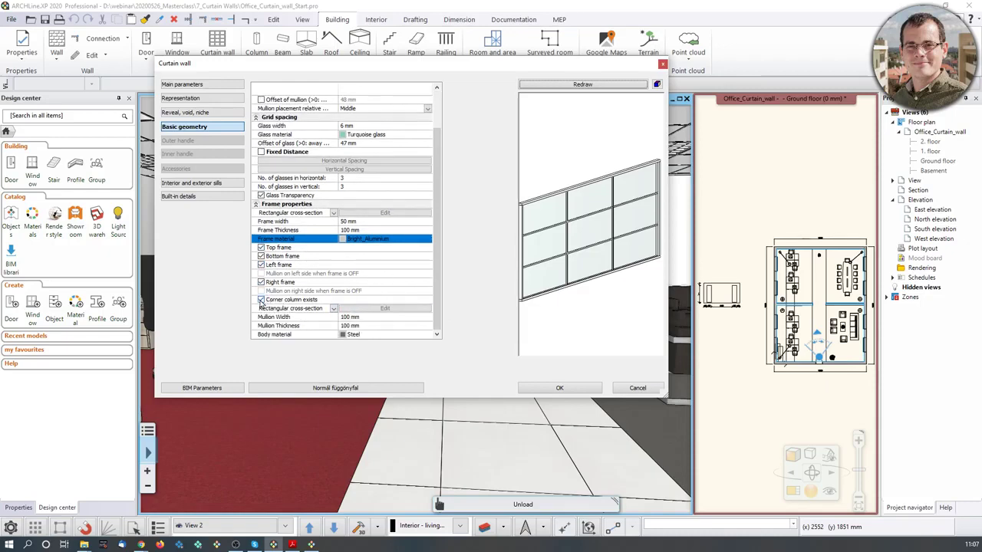
click(262, 301)
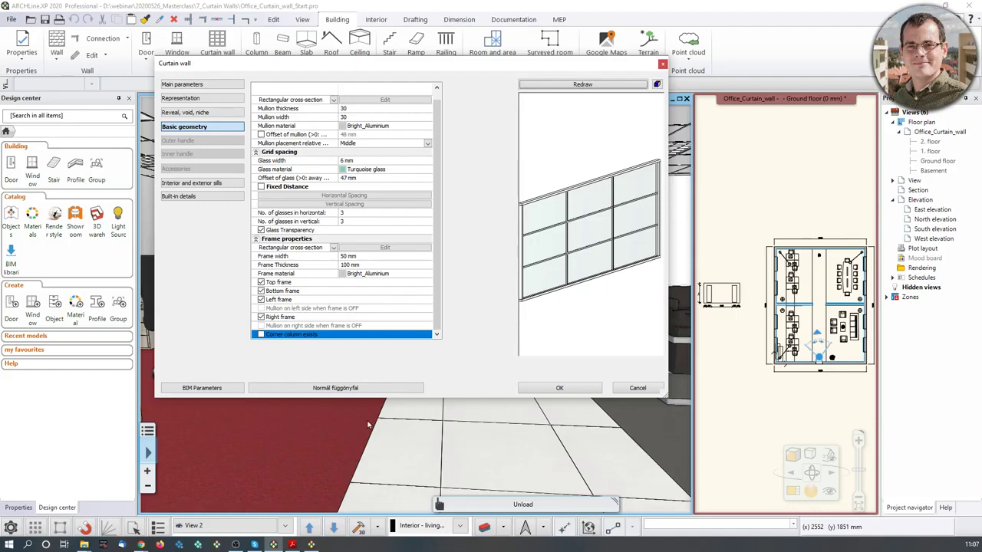
Save the curtain wall settings as a new style named Webinar_Curtain_Wall and accept the properties with that style active.
click(396, 389)
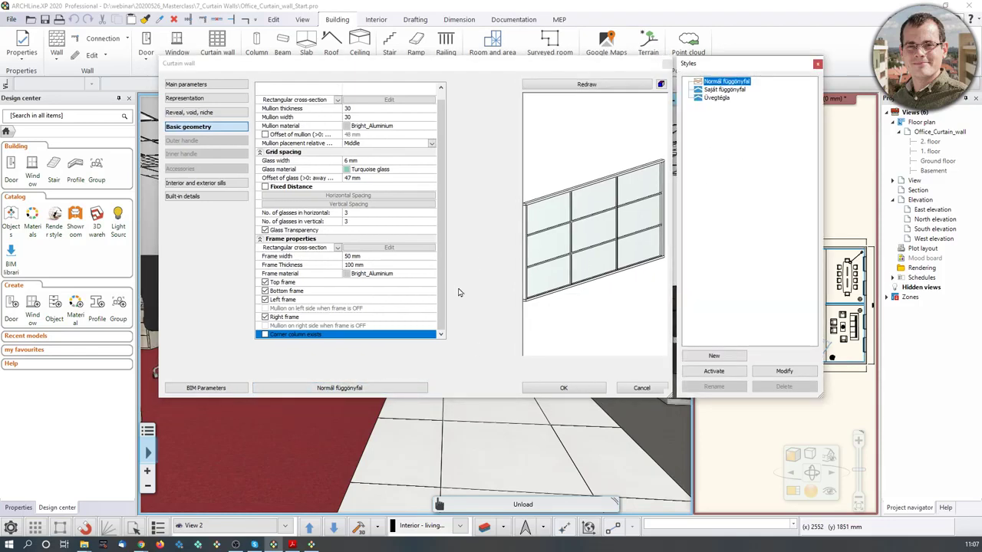
click(714, 356)
text(Webinar_Curtain_Wall)
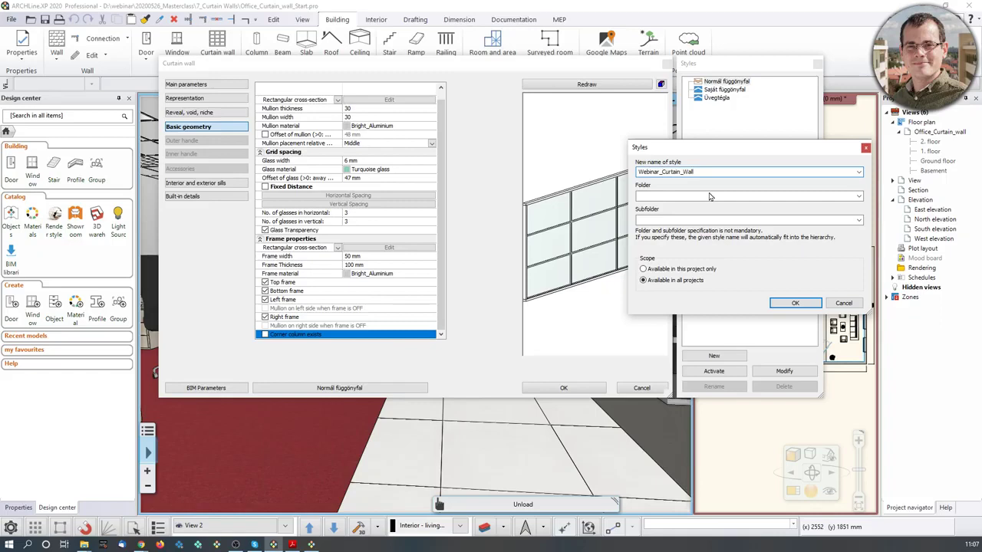
click(793, 304)
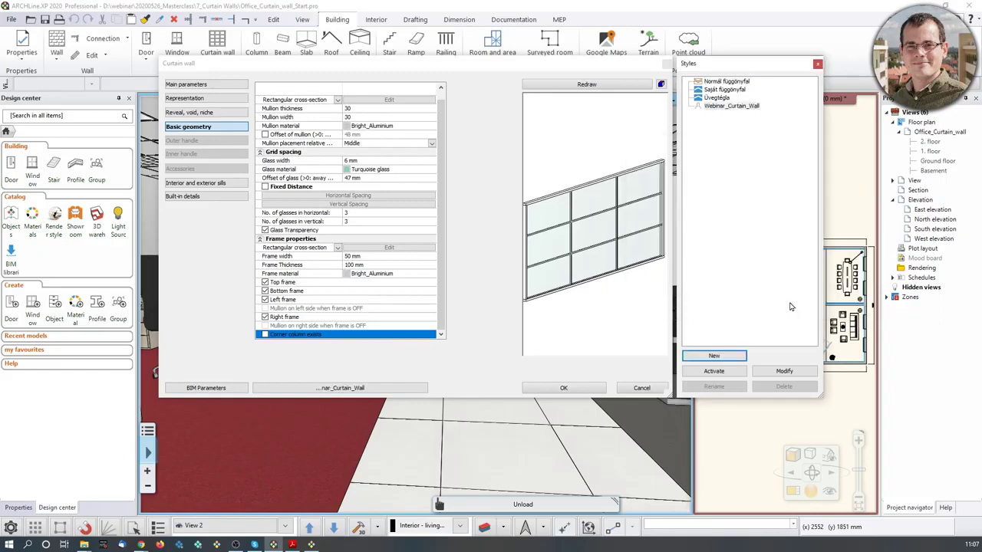
click(741, 105)
double_click(740, 82)
double_click(721, 107)
click(564, 388)
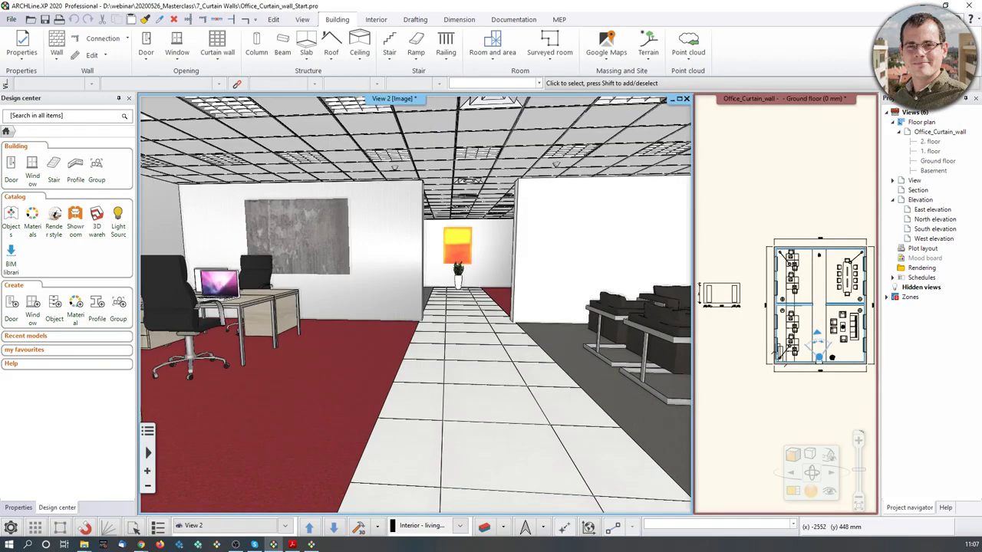
Make the ground floor plan the main view and move the View 2 camera further into the lounge area, past the plant near the entrance.
mouse_move(612, 321)
middle_down()
mouse_move(371, 295)
mouse_move(492, 268)
middle_up()
middle_drag(517, 267, 471, 218)
scroll(469, 250, up, 2)
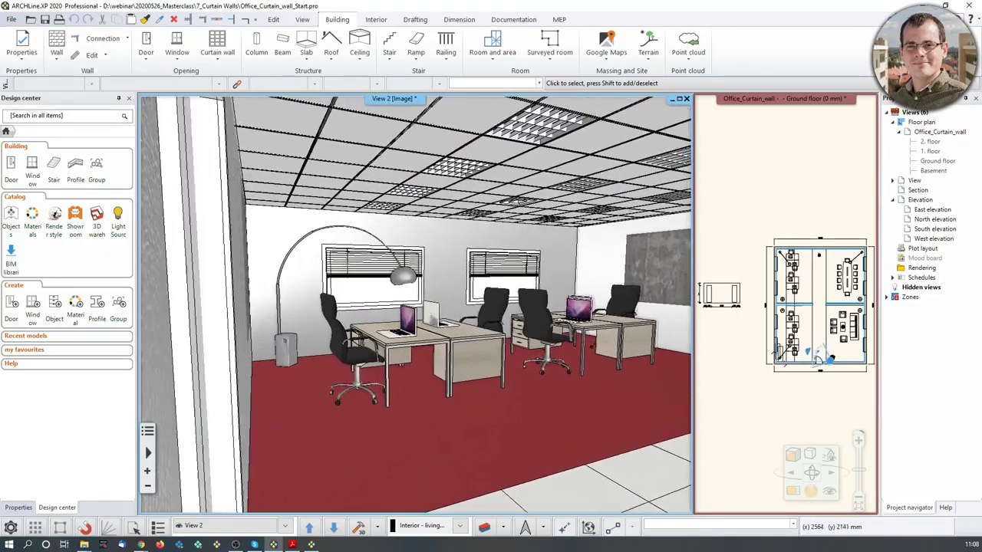
scroll(471, 219, up, 2)
middle_drag(362, 336, 434, 337)
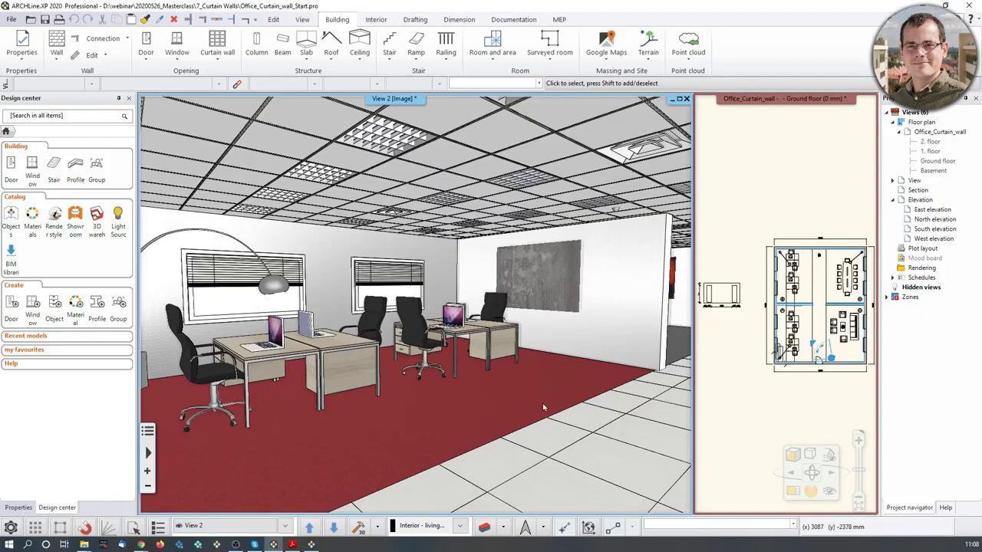
scroll(810, 360, up, 5)
middle_drag(829, 325, 794, 330)
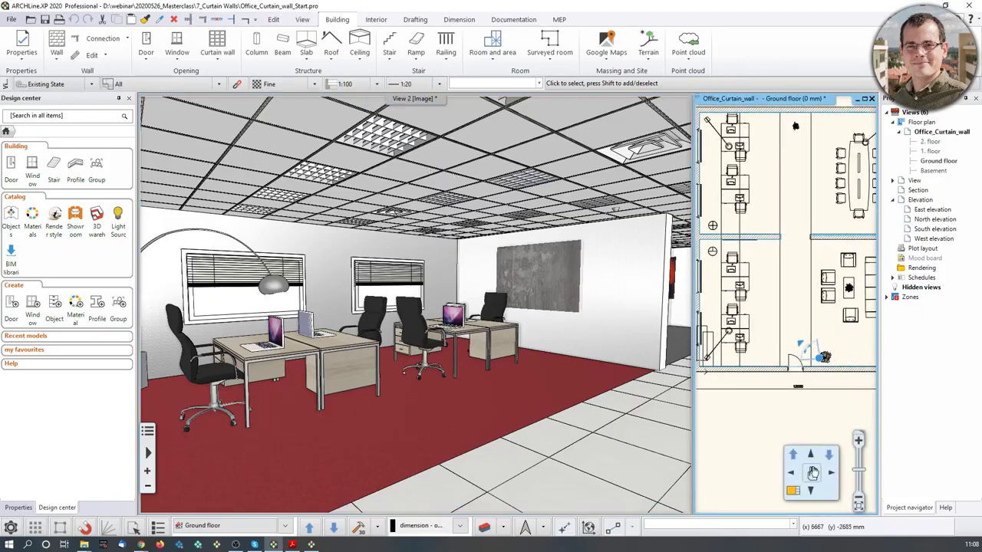
click(793, 490)
scroll(552, 468, up, 3)
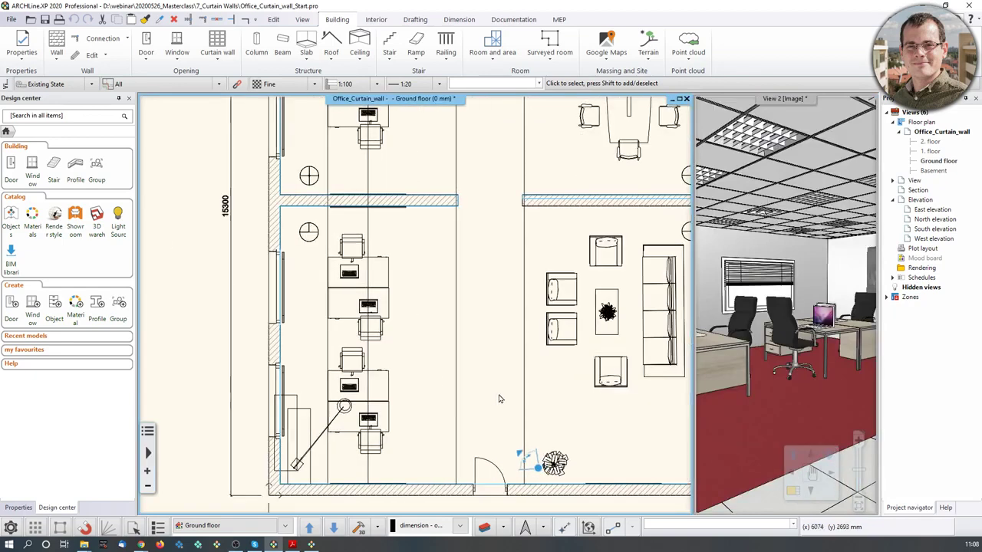
drag(538, 468, 610, 449)
middle_drag(447, 281, 449, 275)
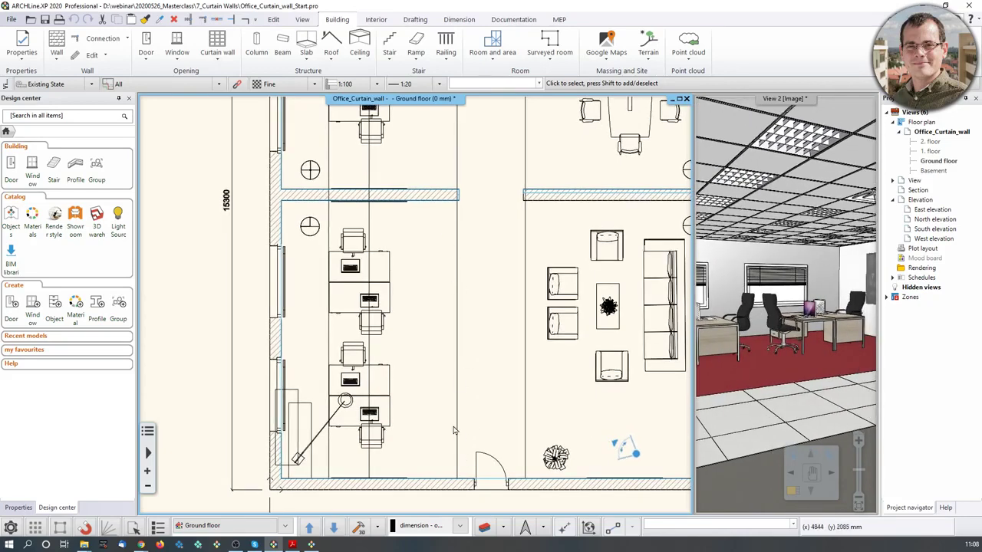
Draw a centered curtain wall about 7350 mm long on the corridor line beside the desks, from the entrance wall to the partition wall.
click(217, 52)
click(226, 79)
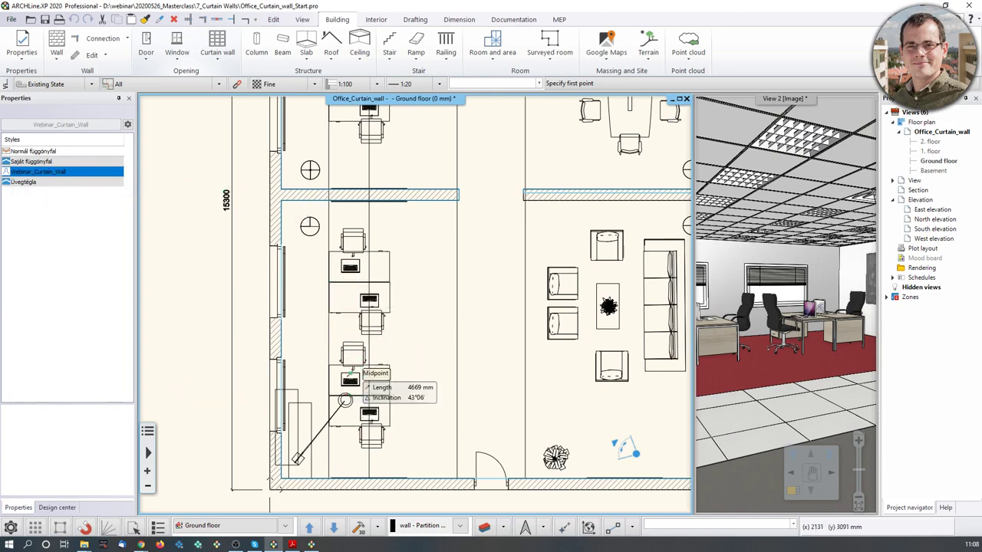
scroll(460, 460, up, 5)
click(439, 308)
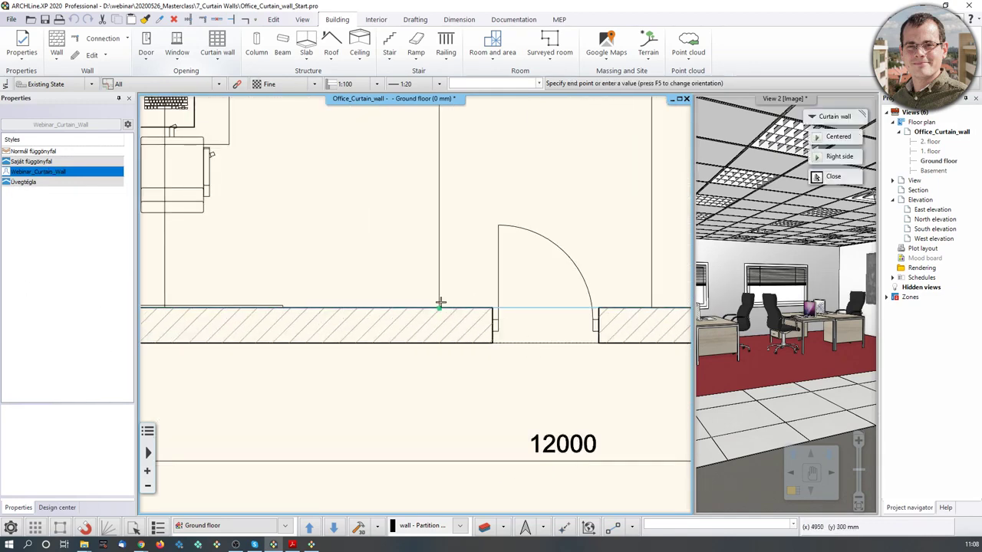
scroll(454, 197, down, 2)
middle_drag(477, 202, 398, 322)
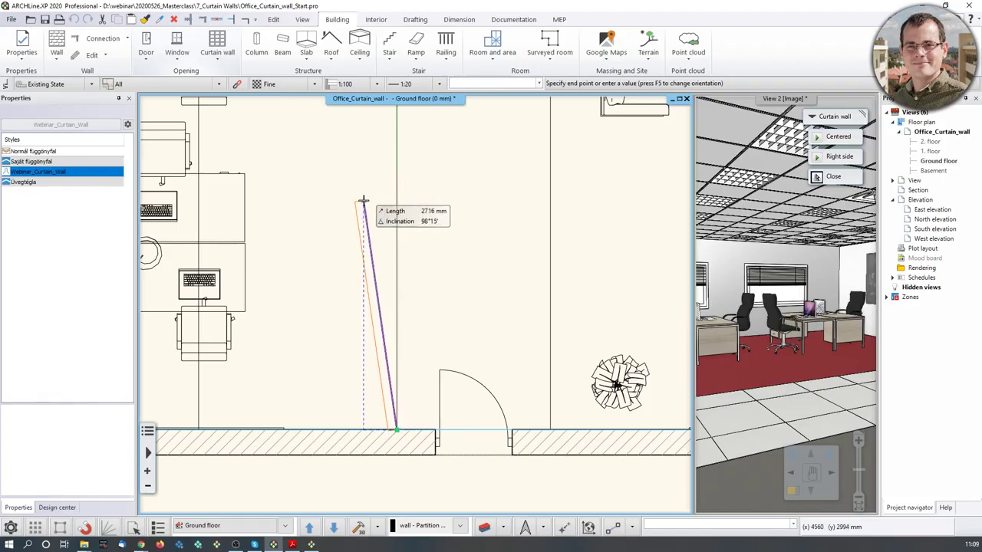
key(F5)
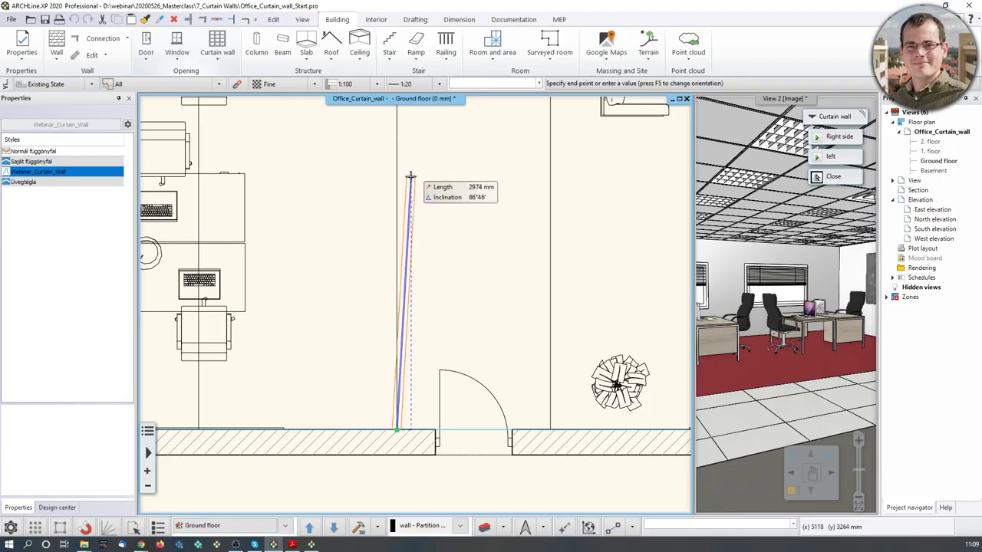
key(F5)
key(F5)
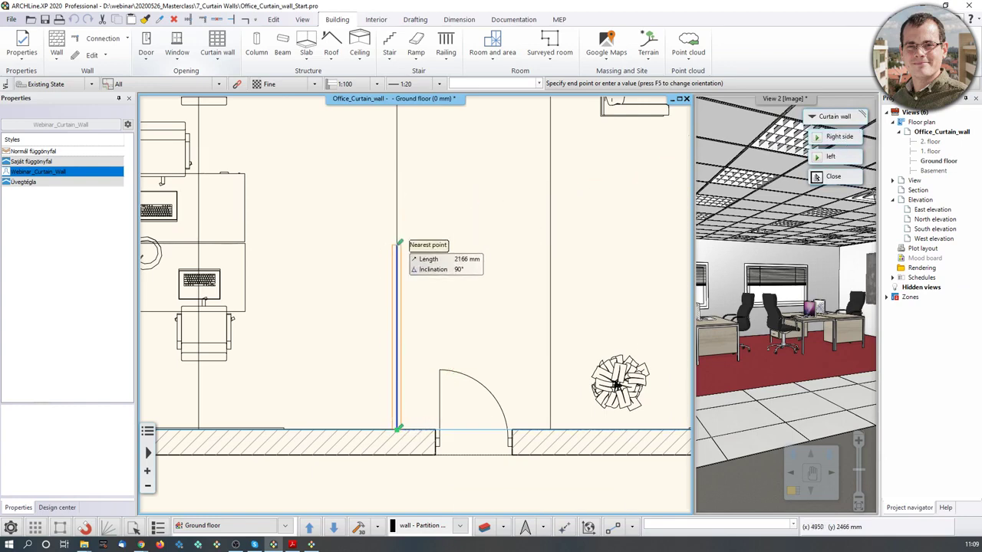
middle_drag(396, 178, 380, 379)
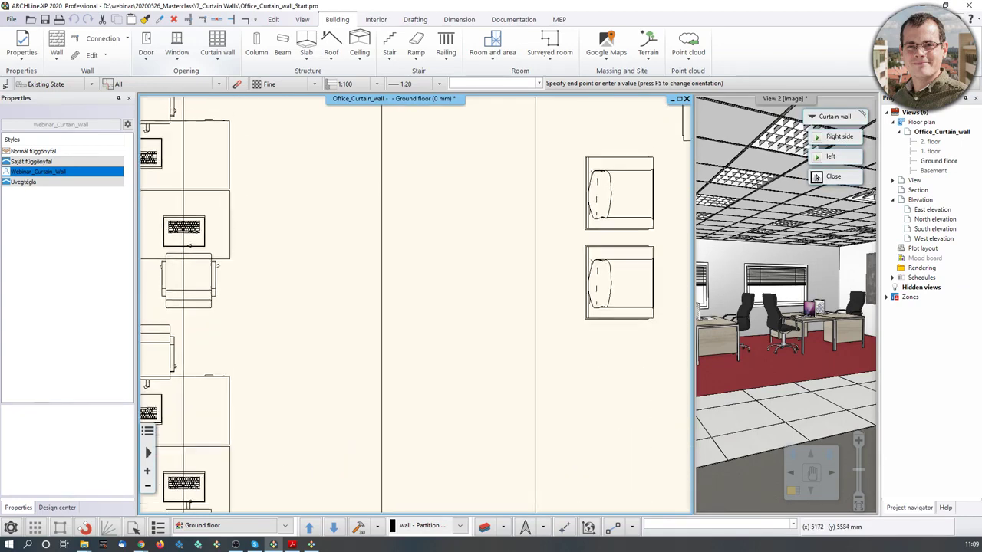
middle_drag(382, 117, 346, 365)
click(346, 253)
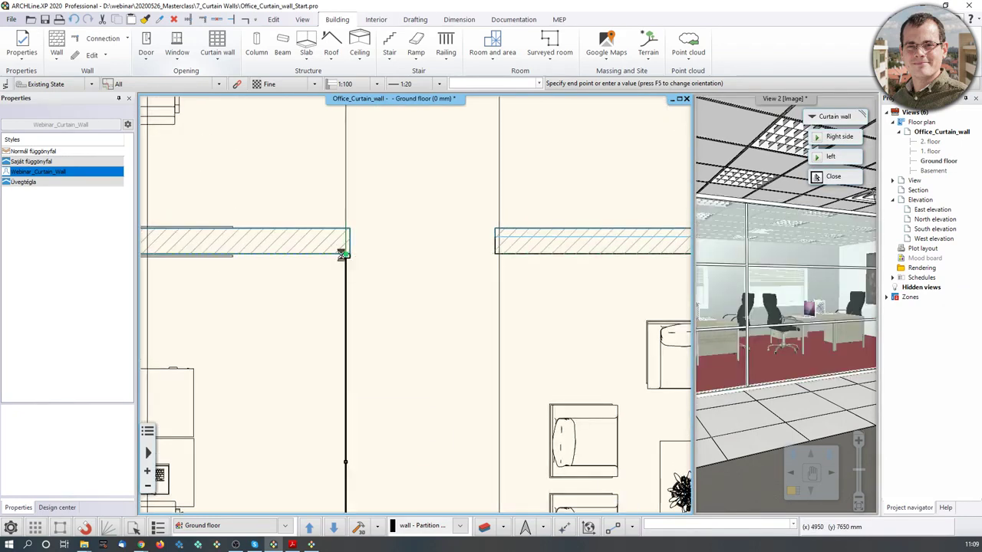
key(Escape)
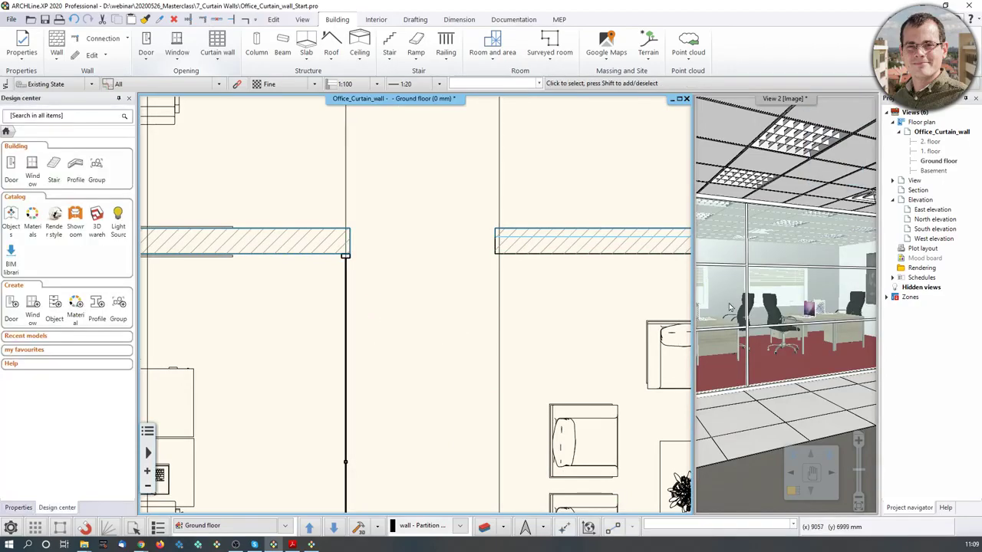
Make the 3D view the main view and inspect the new curtain wall from the corridor.
click(794, 495)
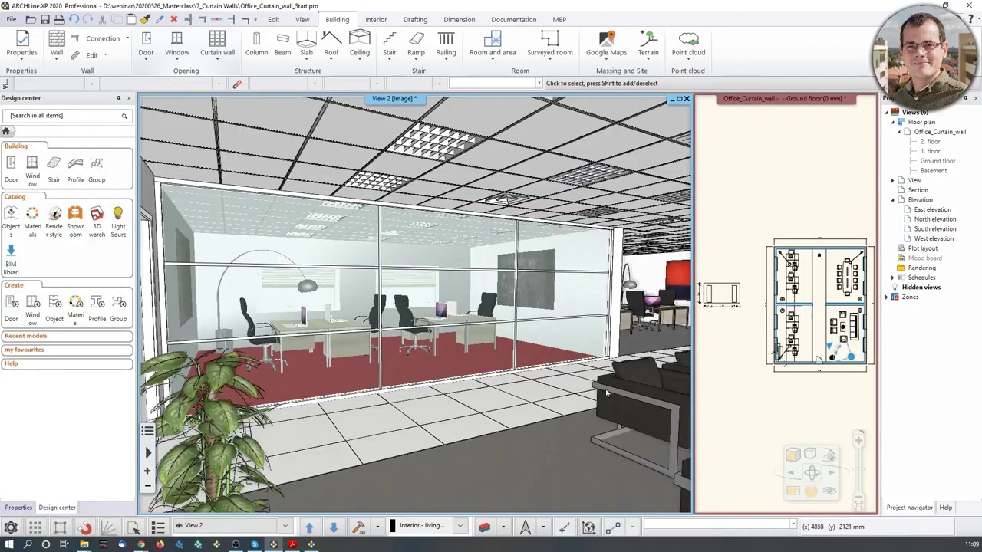
middle_drag(519, 339, 552, 352)
scroll(552, 353, up, 3)
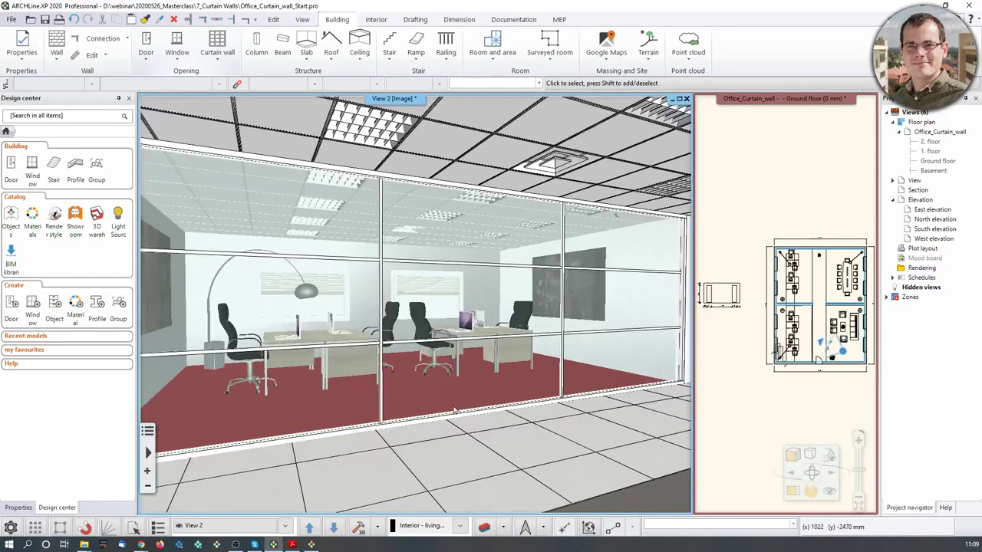
scroll(359, 399, up, 1)
mouse_move(359, 399)
middle_down()
mouse_move(477, 391)
mouse_move(537, 414)
middle_up()
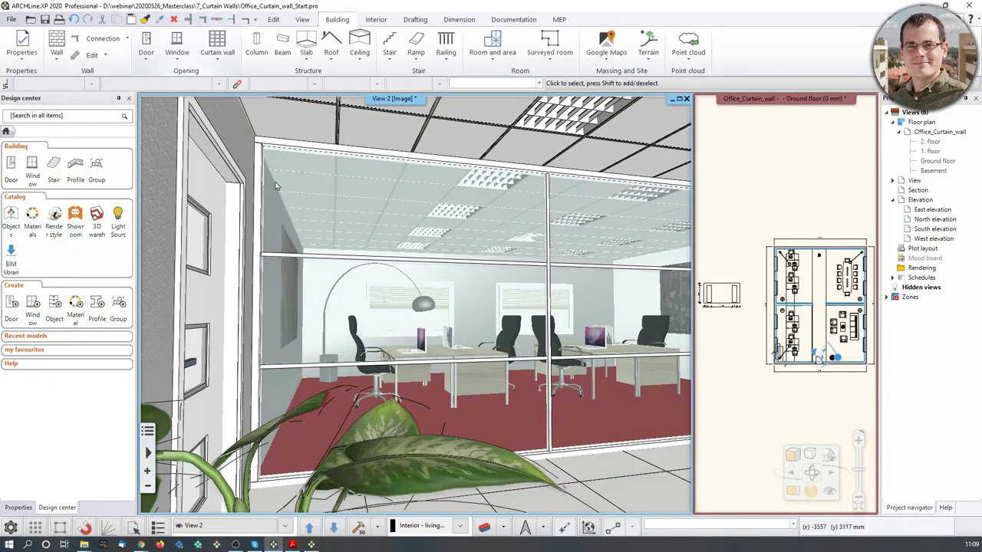
scroll(392, 198, up, 3)
scroll(762, 296, up, 5)
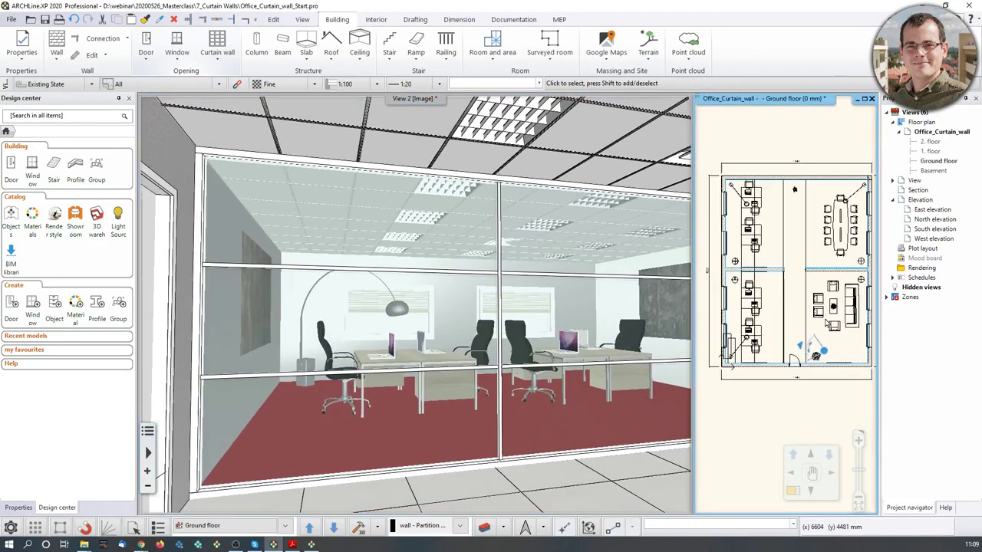
Select the curtain wall on the floor plan to check its sides and dimensions, clear the selection and review it in 3D.
click(746, 294)
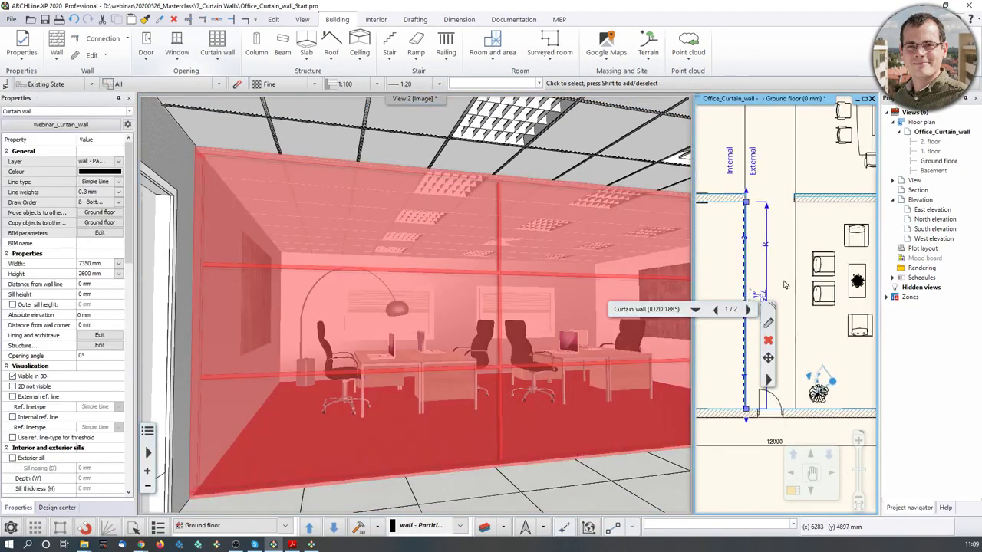
scroll(771, 280, up, 2)
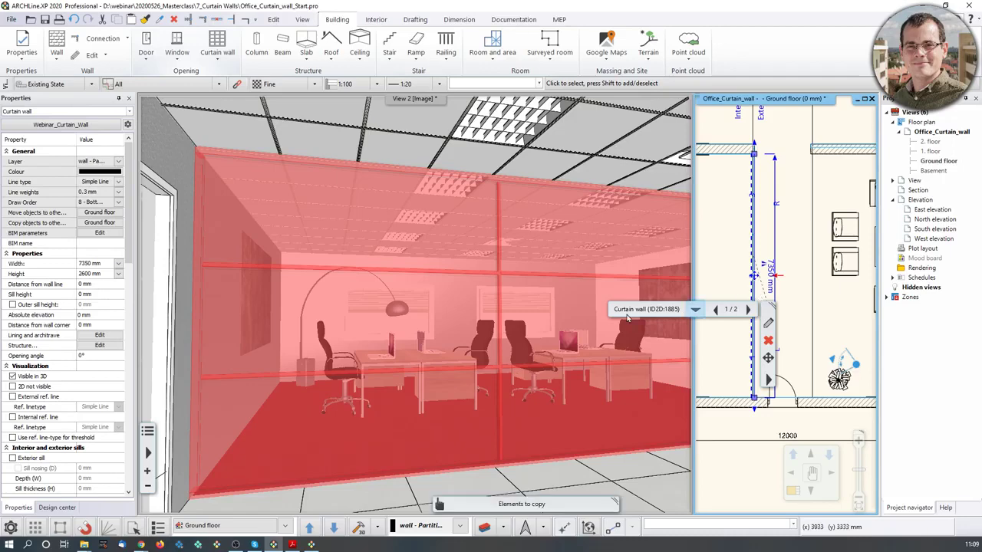
scroll(551, 308, down, 3)
key(Escape)
scroll(584, 301, up, 2)
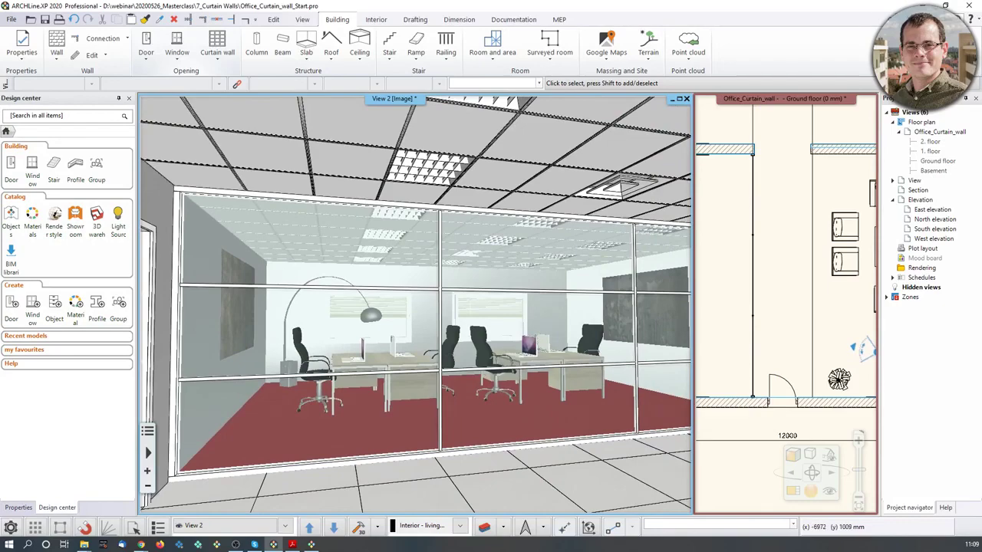
middle_drag(408, 394, 375, 403)
middle_drag(440, 396, 414, 408)
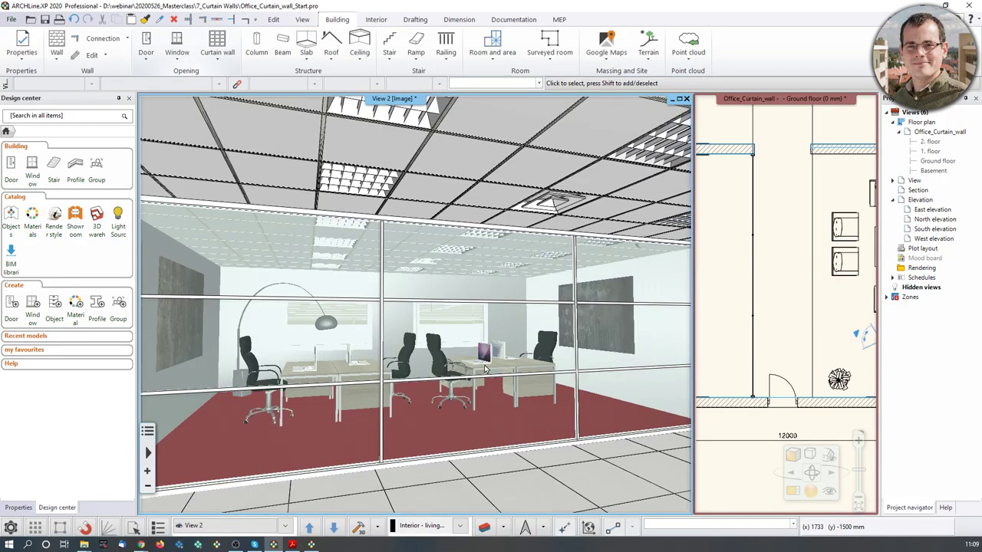
Make the floor plan the main view, focus on the new curtain wall and search the Design center for "single leaf glass".
middle_drag(823, 275, 825, 293)
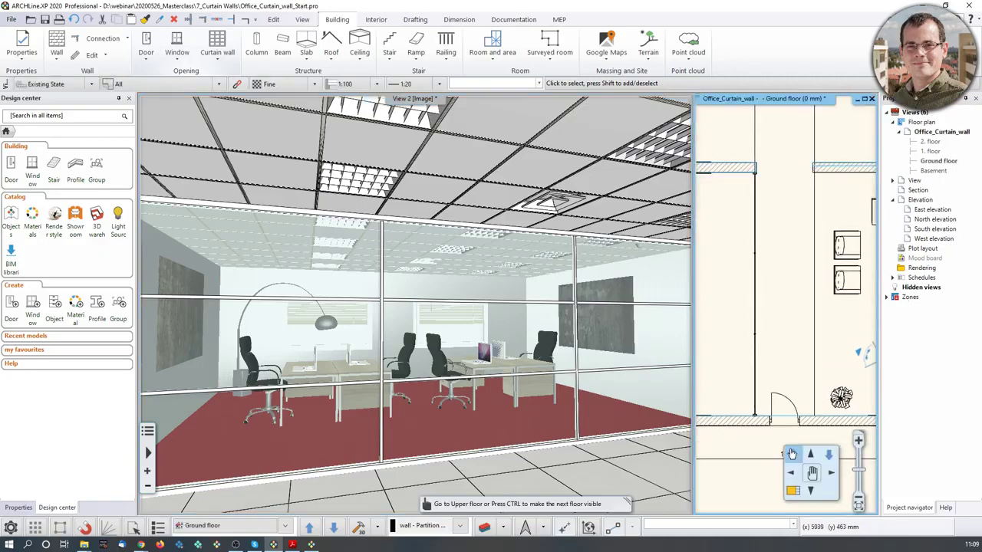
click(790, 499)
scroll(471, 359, up, 6)
middle_drag(452, 399, 449, 312)
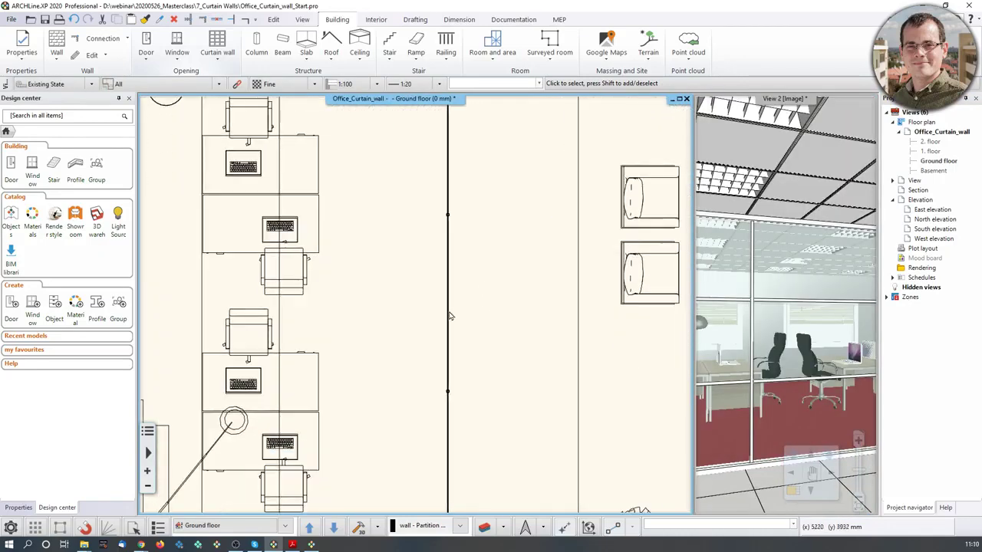
click(69, 118)
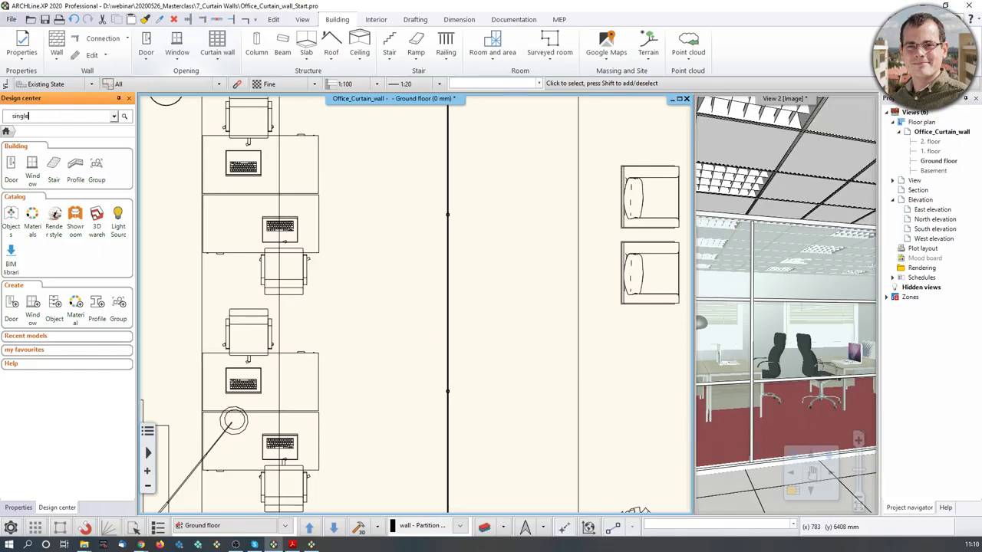
text(single leaf glass)
key(Return)
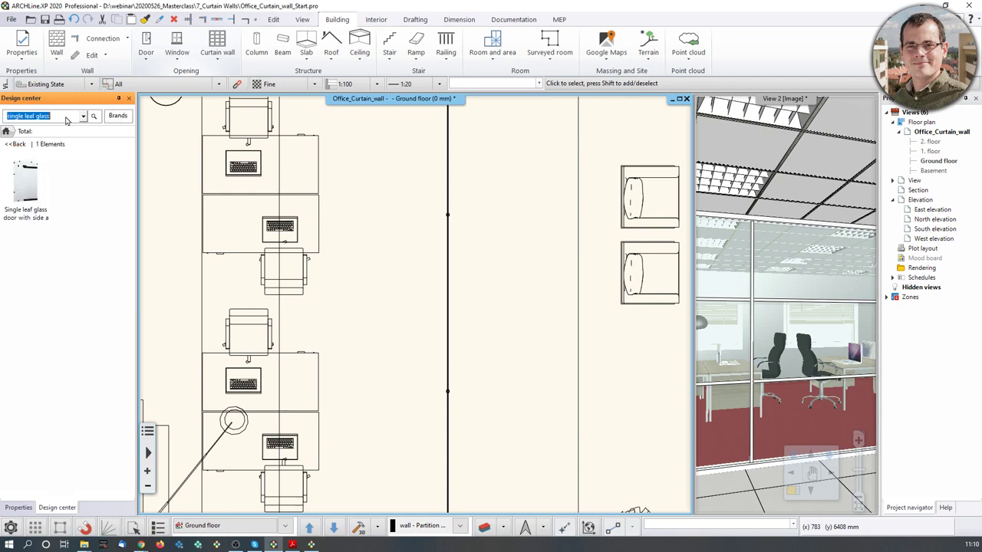
Place the single leaf glass door in the new curtain wall about 2820 mm from the partition wall, swinging out toward the armchairs.
drag(31, 196, 452, 310)
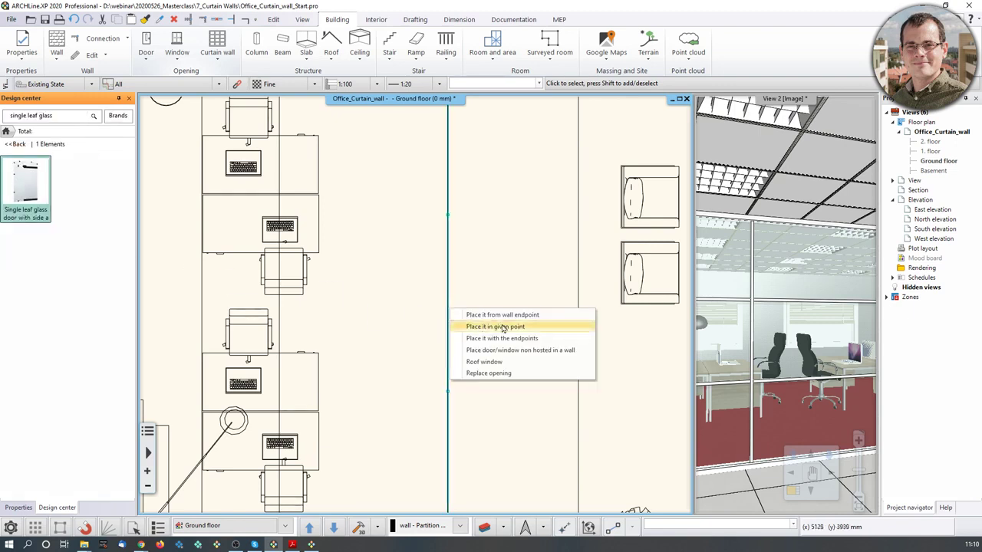
click(531, 316)
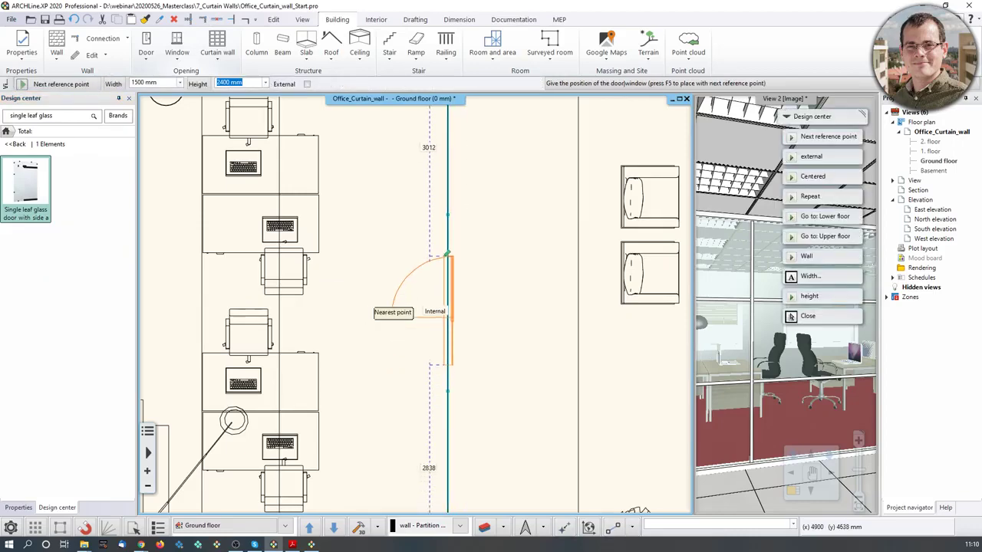
scroll(448, 266, down, 1)
middle_drag(448, 266, 443, 202)
scroll(444, 204, down, 1)
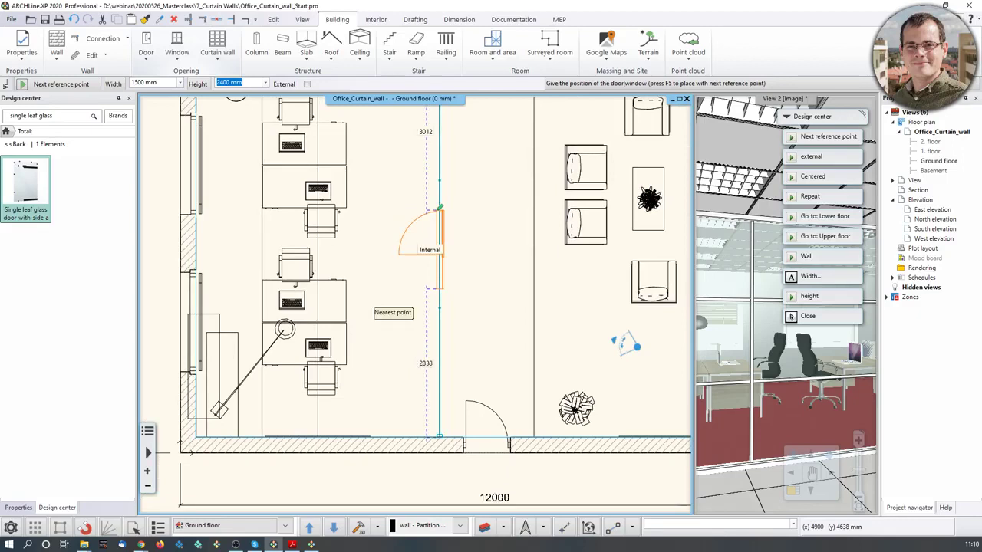
click(441, 202)
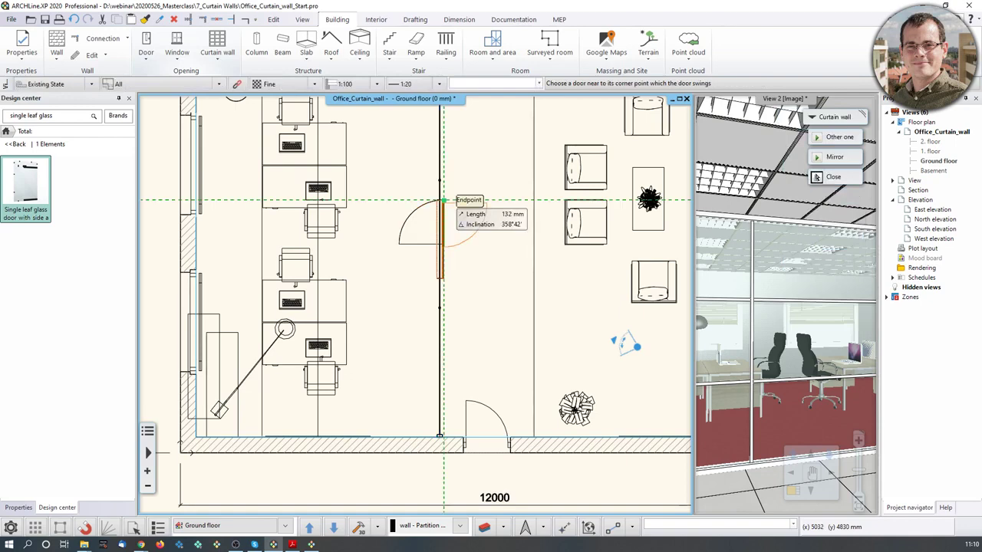
click(454, 200)
key(Escape)
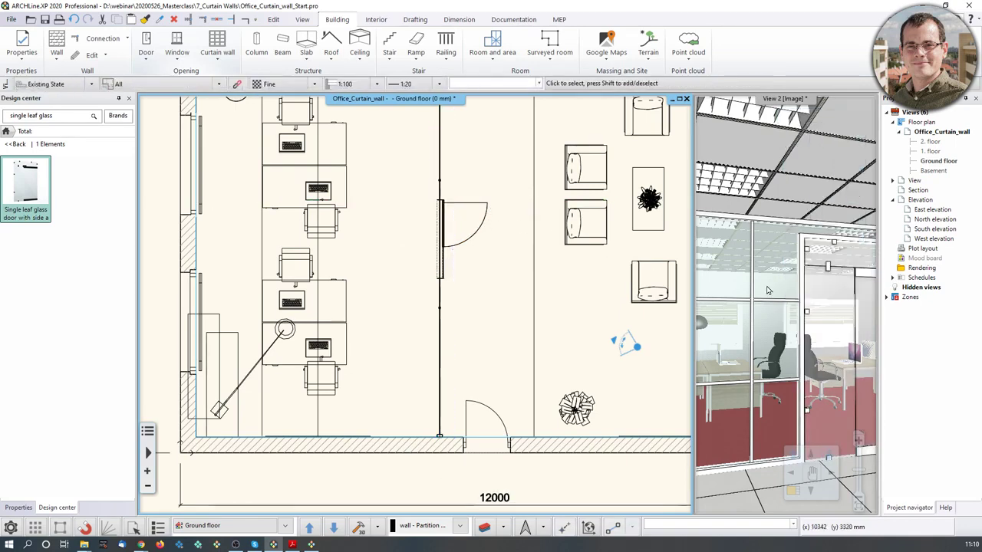
Set the glass door's distance from the wall line to 5 mm and clear the selection.
middle_drag(834, 306, 723, 293)
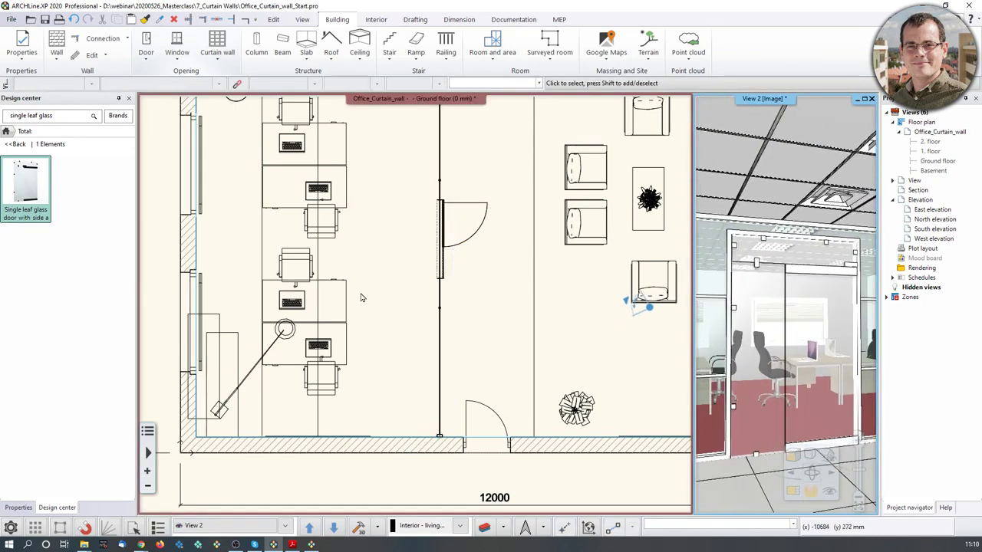
click(466, 205)
click(466, 205)
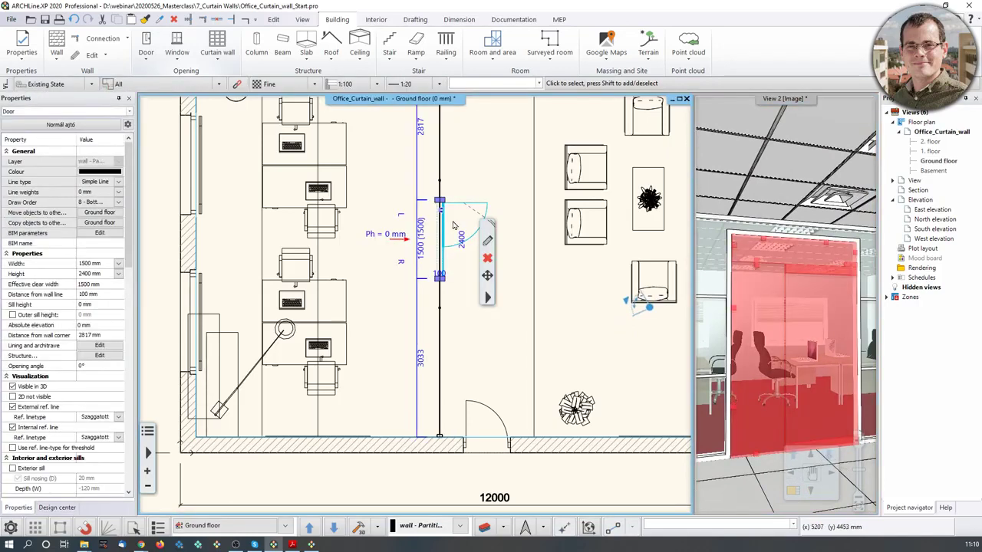
scroll(439, 277, up, 4)
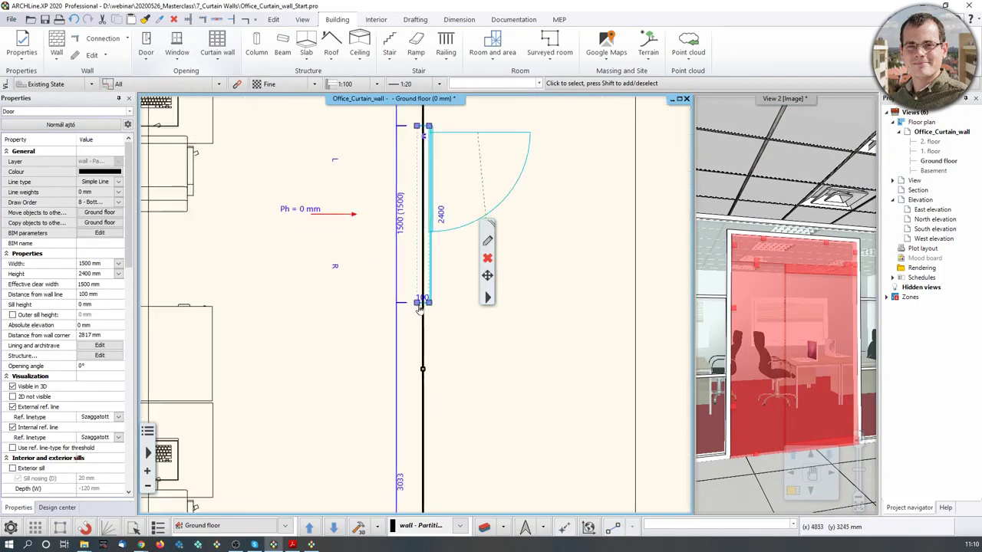
middle_drag(777, 369, 742, 328)
scroll(741, 328, up, 1)
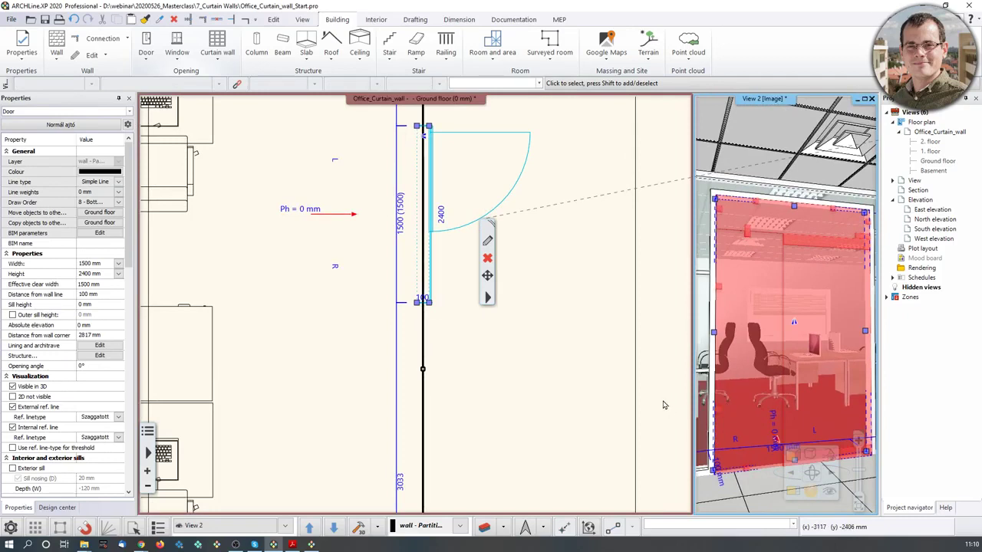
click(421, 299)
click(421, 299)
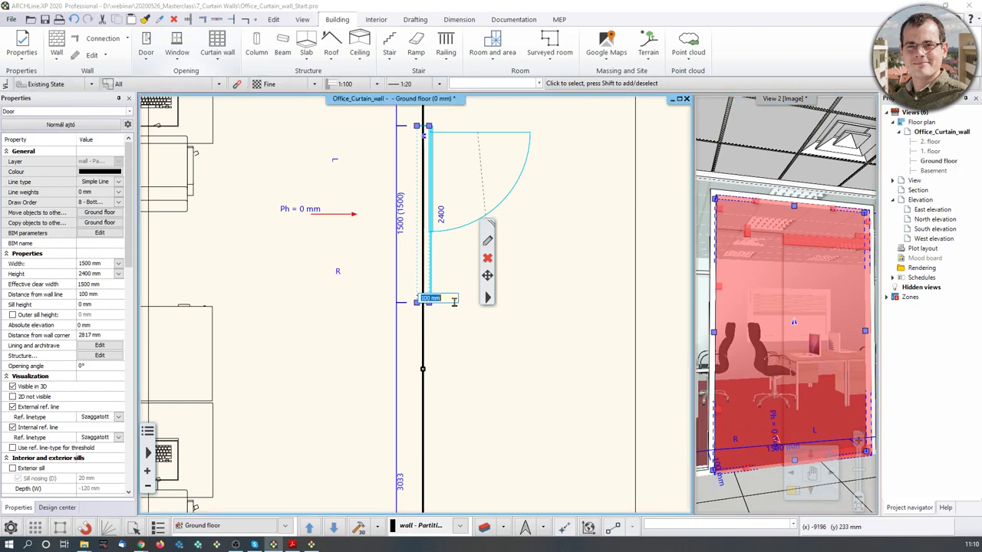
text(5)
key(Return)
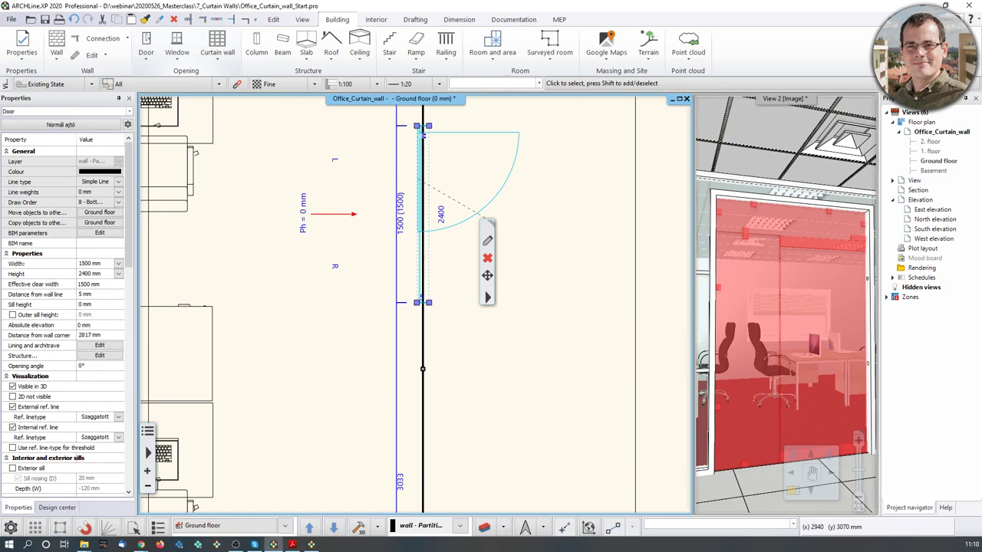
scroll(415, 322, down, 3)
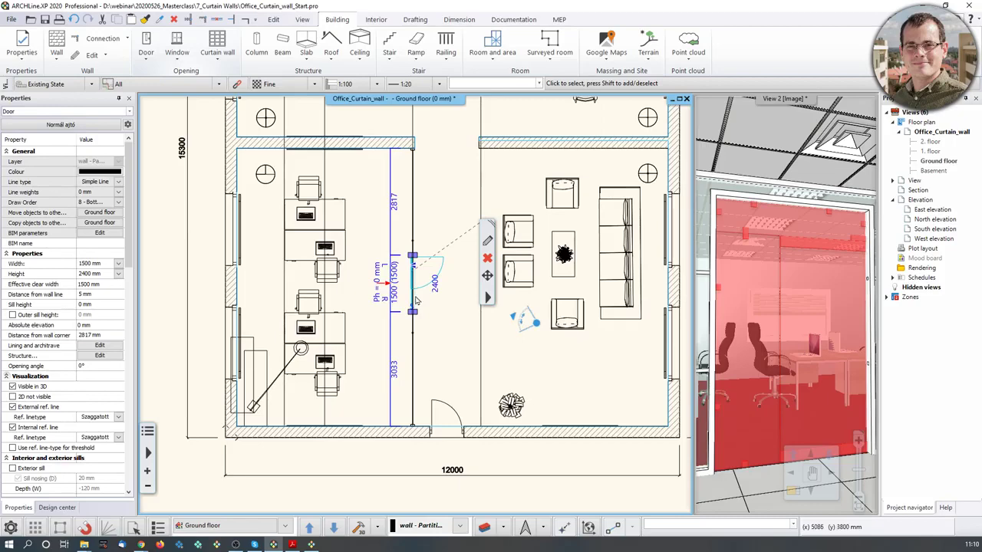
key(Escape)
Set the glass door's height to 2490 mm and clear the selection.
scroll(430, 291, up, 3)
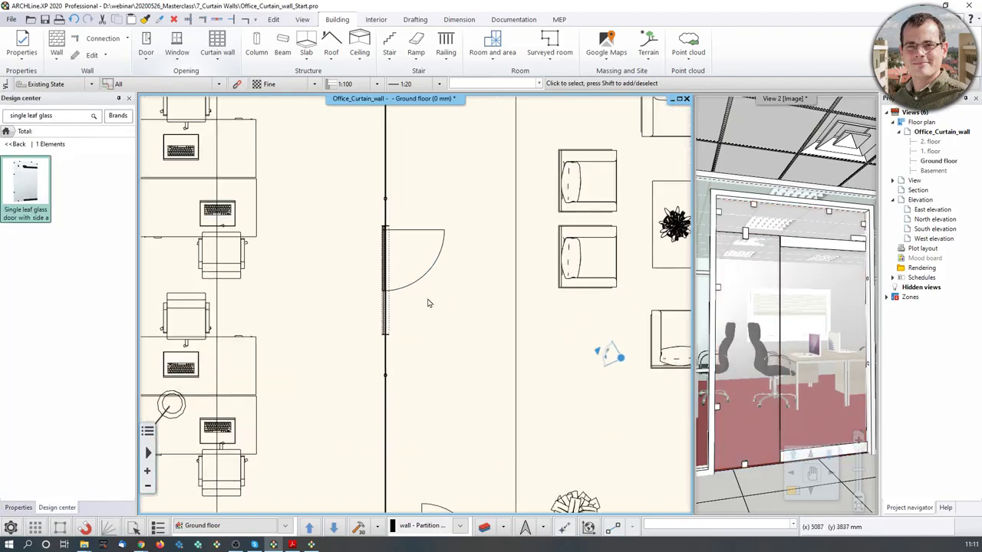
click(746, 254)
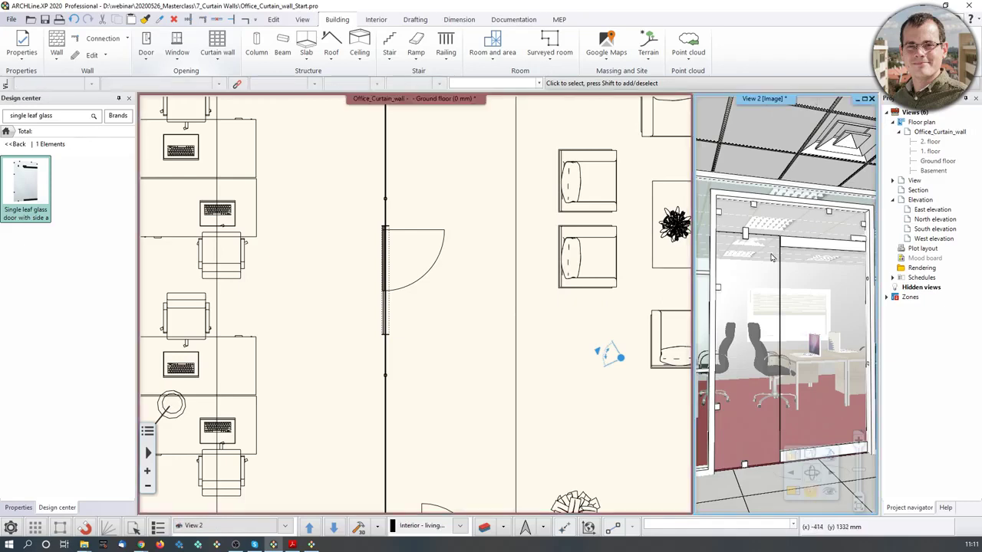
click(748, 262)
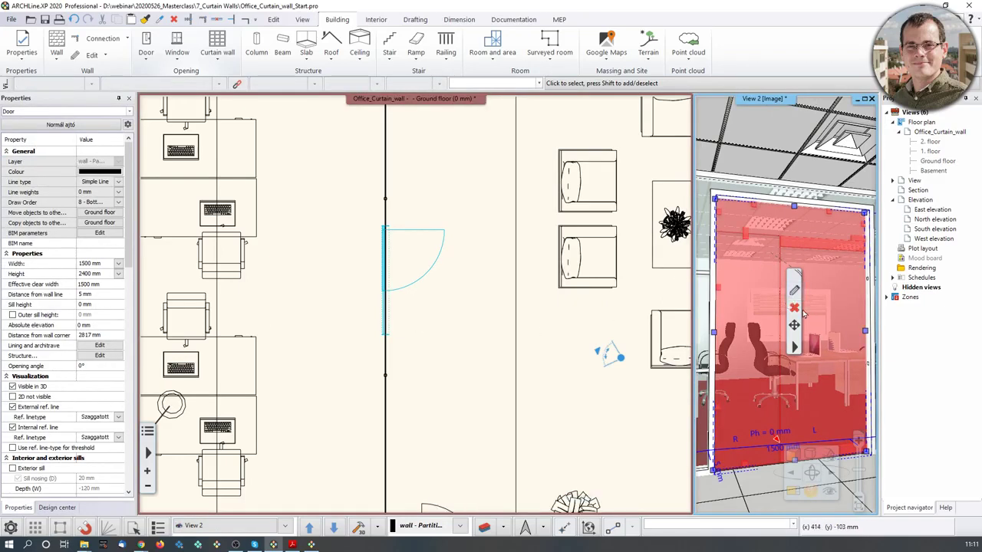
click(436, 272)
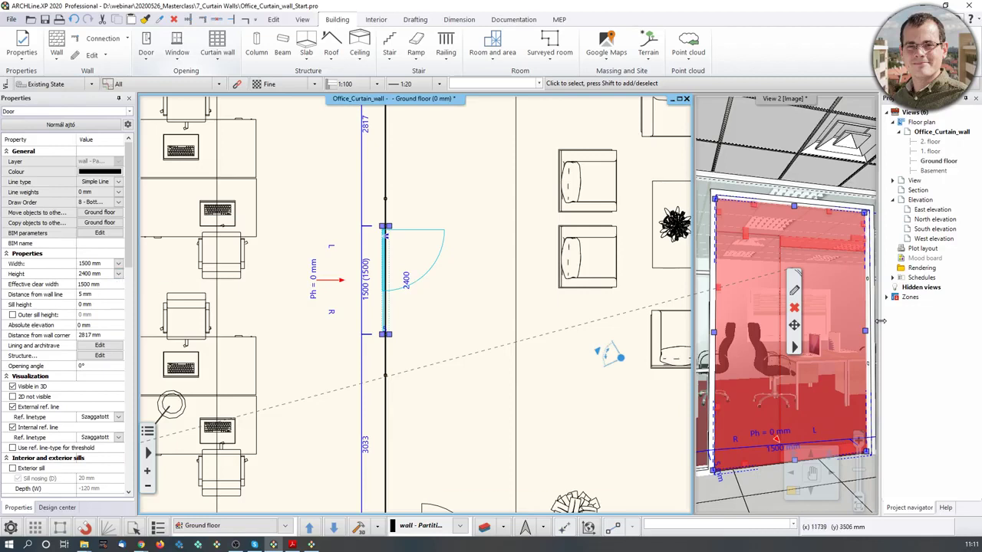
click(406, 280)
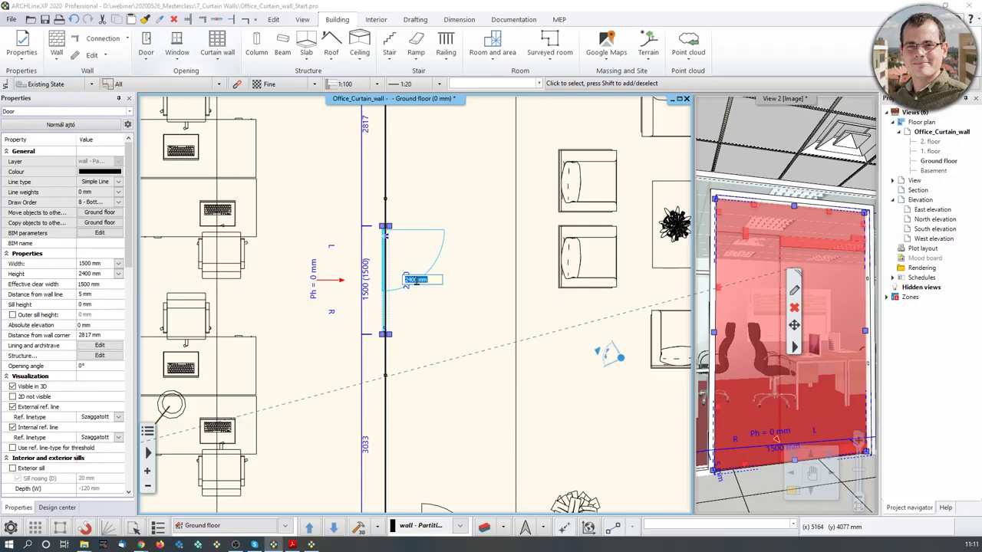
key(BackSpace)
key(Return)
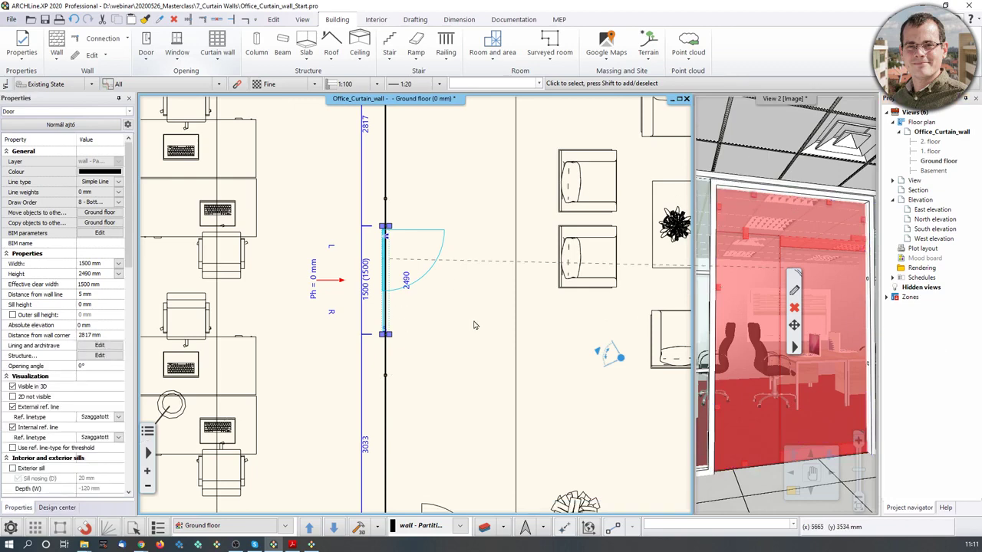
middle_drag(816, 310, 717, 242)
scroll(792, 312, down, 2)
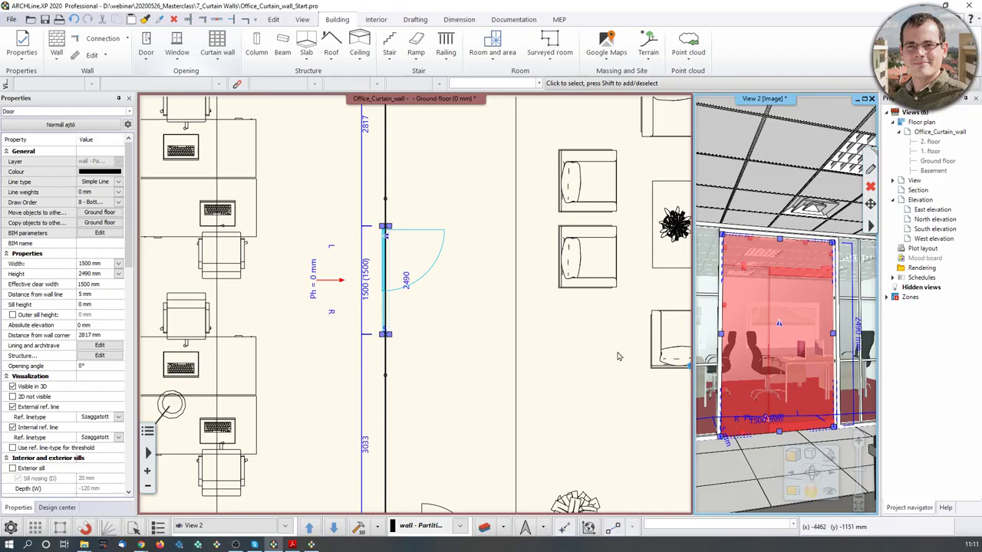
key(Escape)
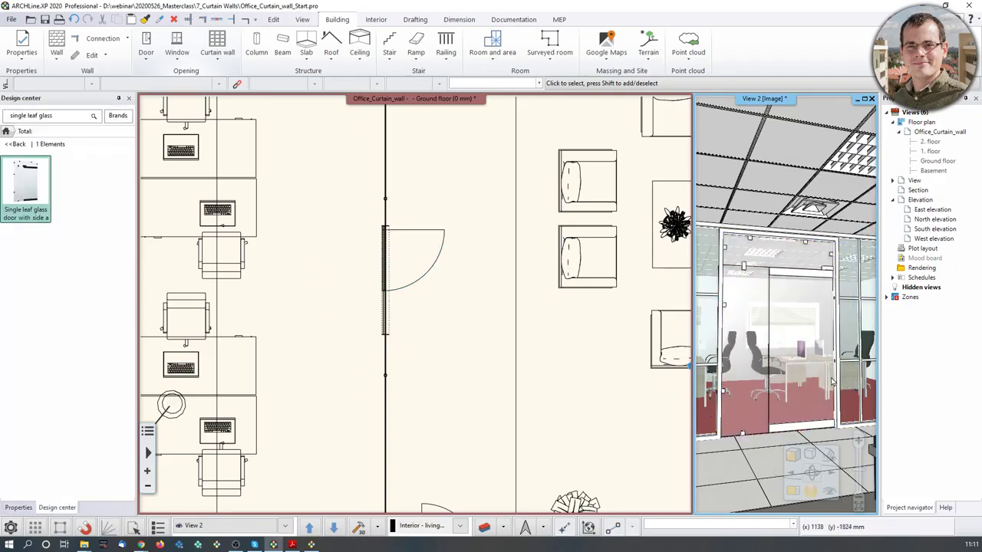
Make the 3D view the main view, find the curtain wall's Turquoise glass and replace the door's glass with it on this object only.
click(792, 492)
middle_drag(312, 372, 344, 343)
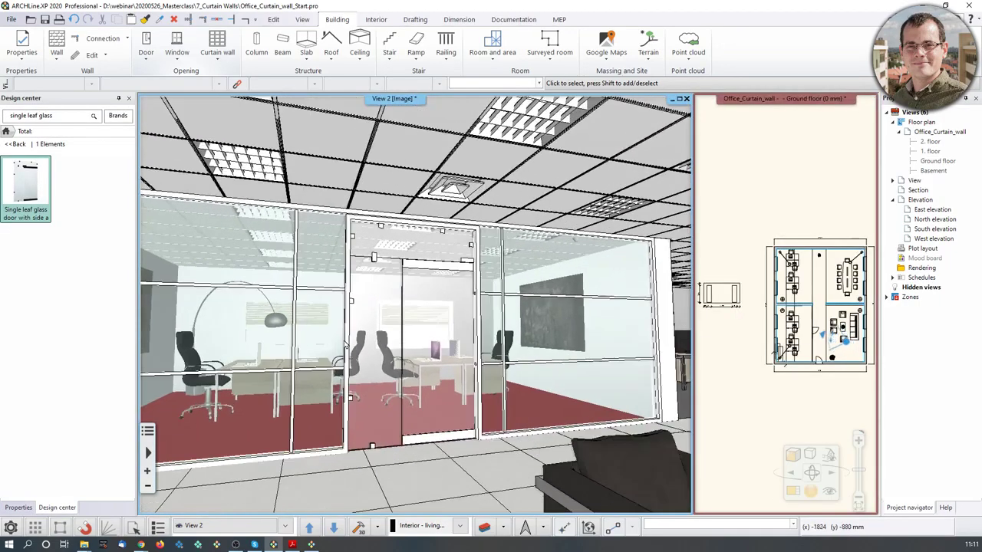
scroll(345, 343, up, 2)
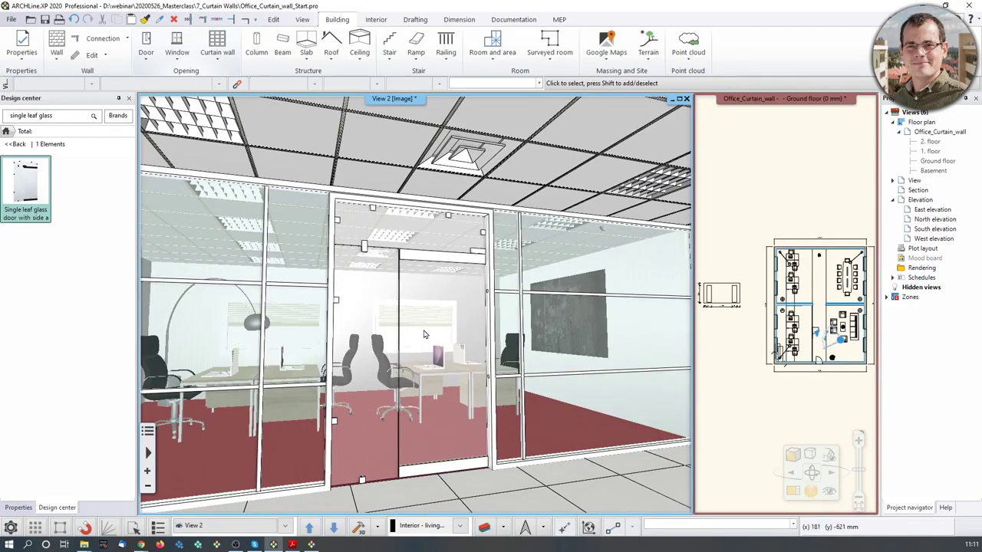
right_click(200, 336)
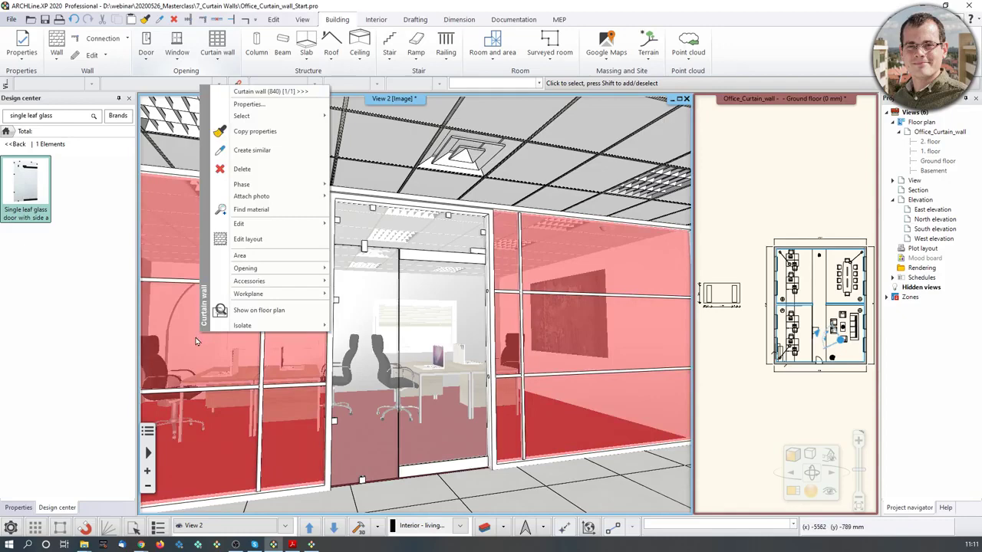
click(250, 209)
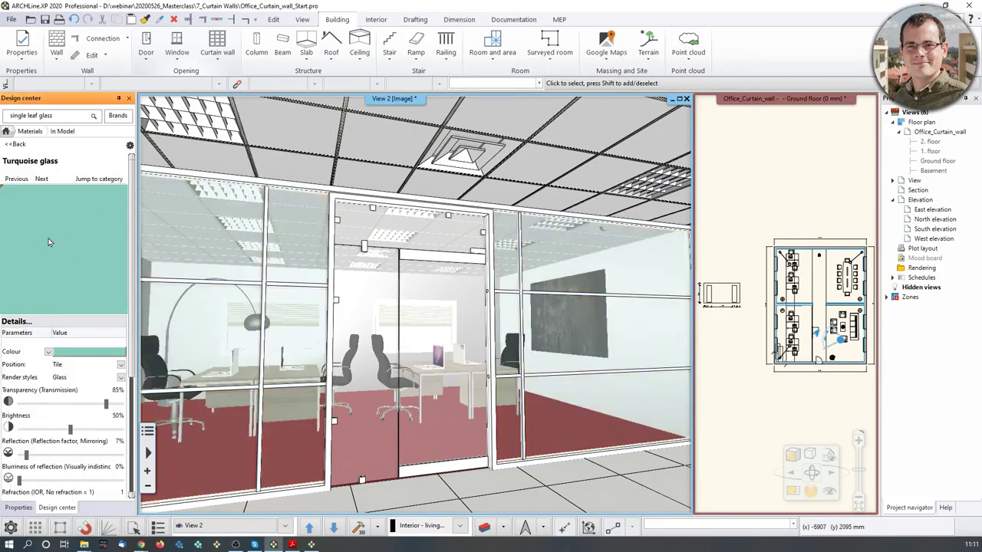
mouse_move(48, 242)
mouse_down()
mouse_move(423, 305)
mouse_move(428, 314)
mouse_up()
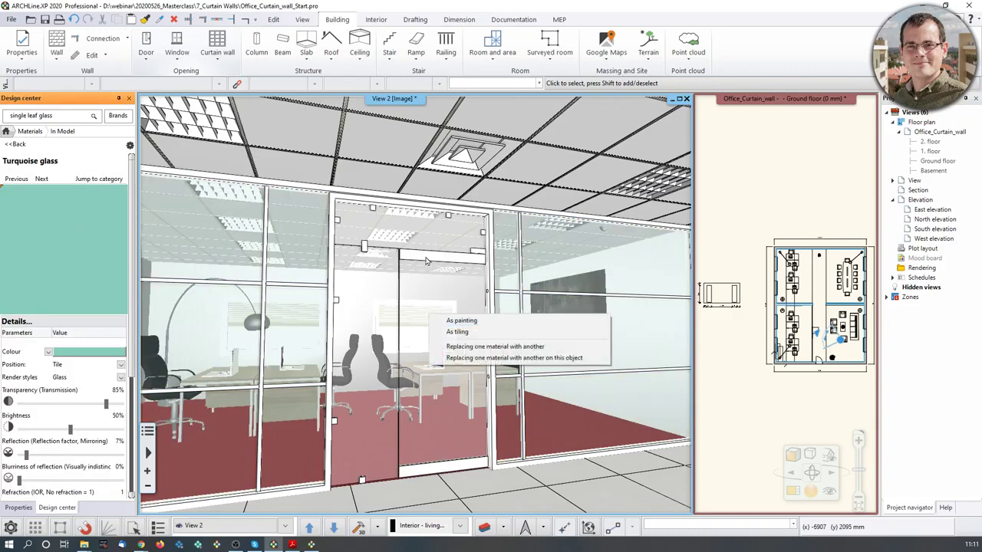
click(487, 360)
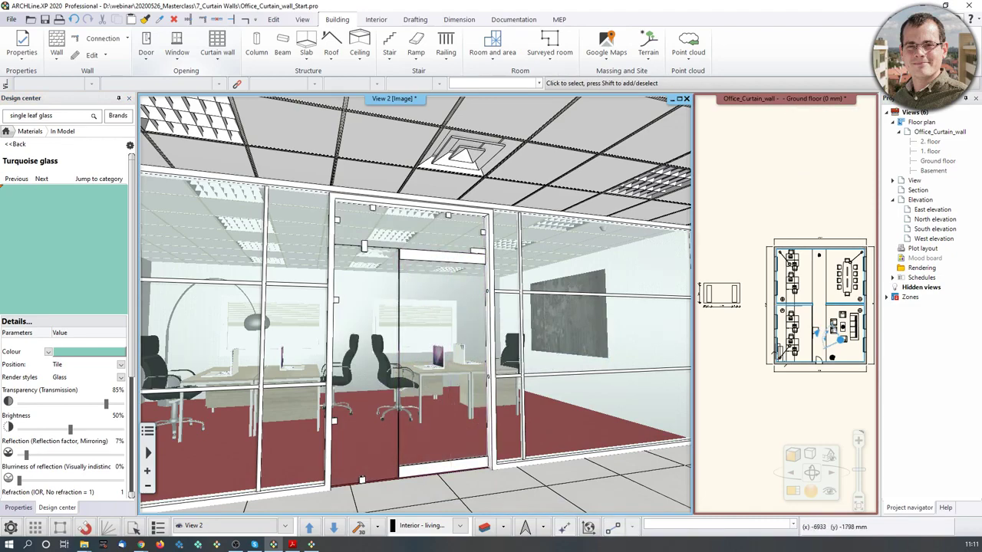
mouse_move(535, 357)
middle_down()
mouse_move(513, 357)
mouse_move(538, 347)
middle_up()
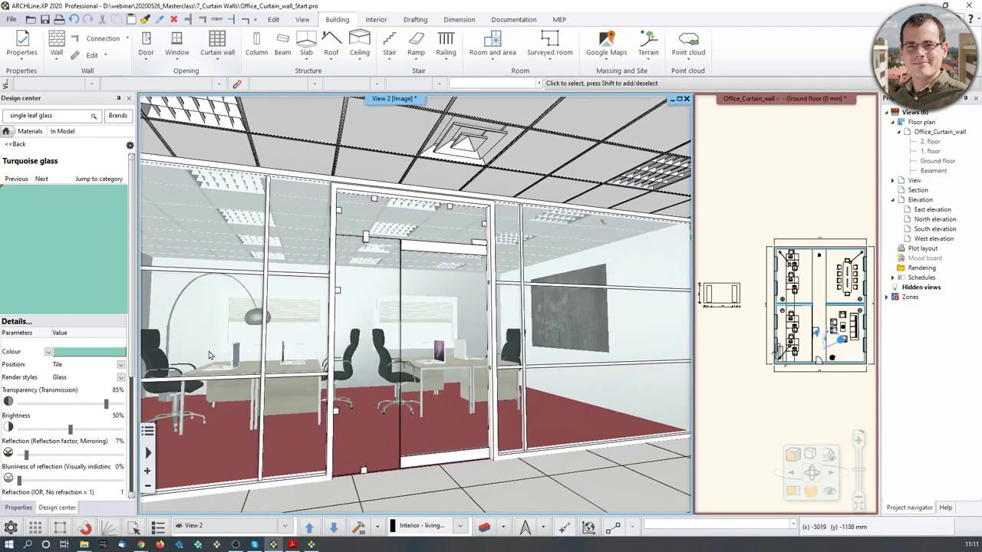
middle_drag(460, 363, 349, 378)
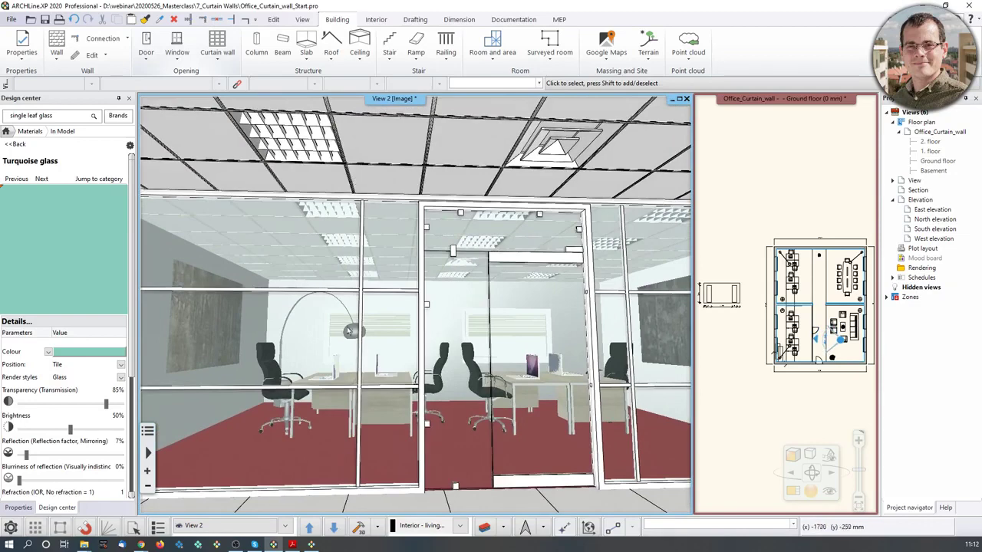
scroll(349, 378, up, 2)
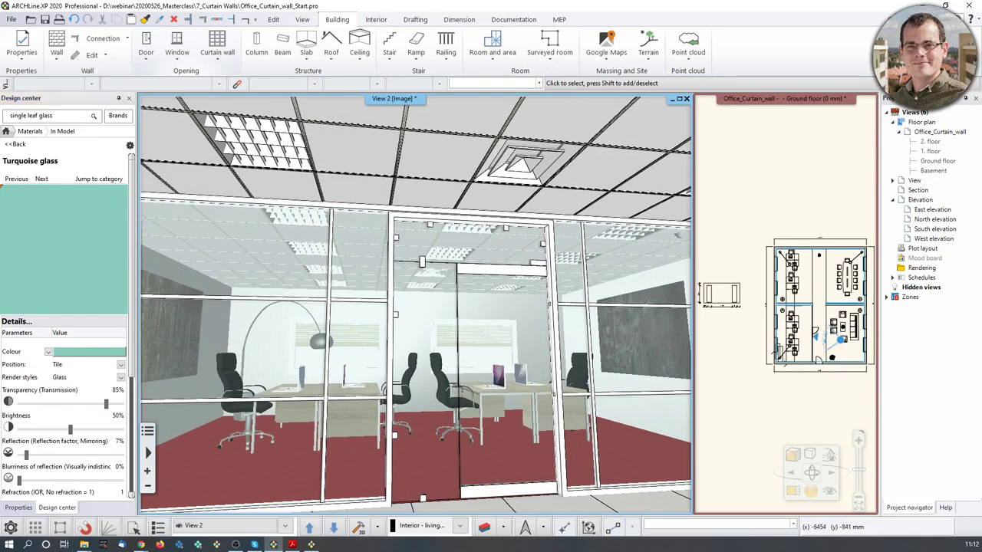
Make the floor plan the main view, open the curtain wall's layout for editing and place it in the empty area below the plan.
scroll(813, 368, up, 2)
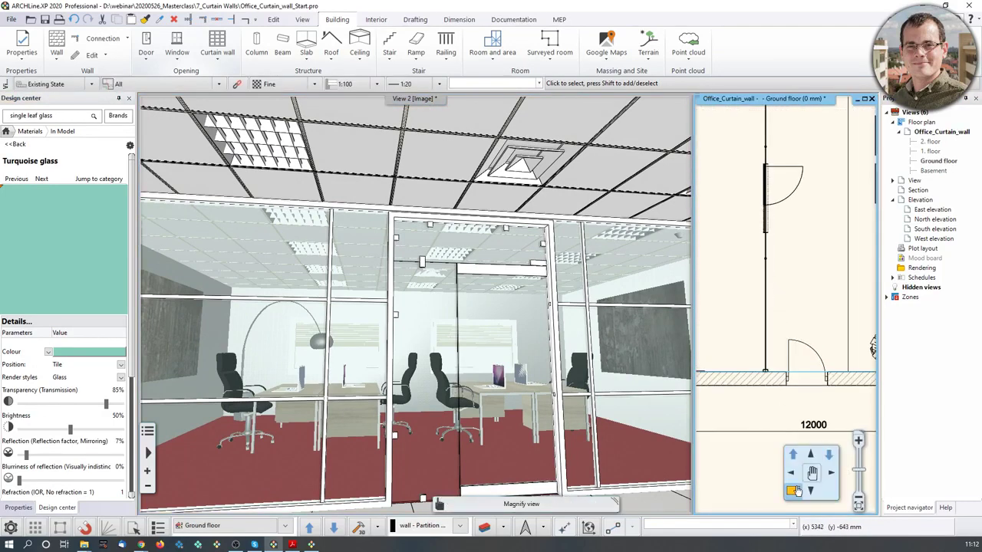
click(790, 492)
scroll(514, 437, up, 4)
click(455, 415)
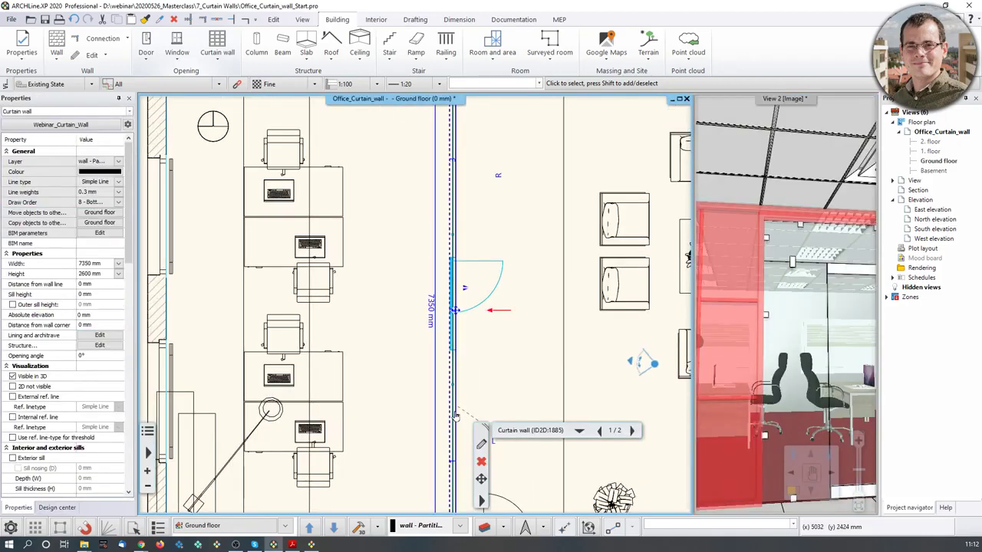
right_click(454, 415)
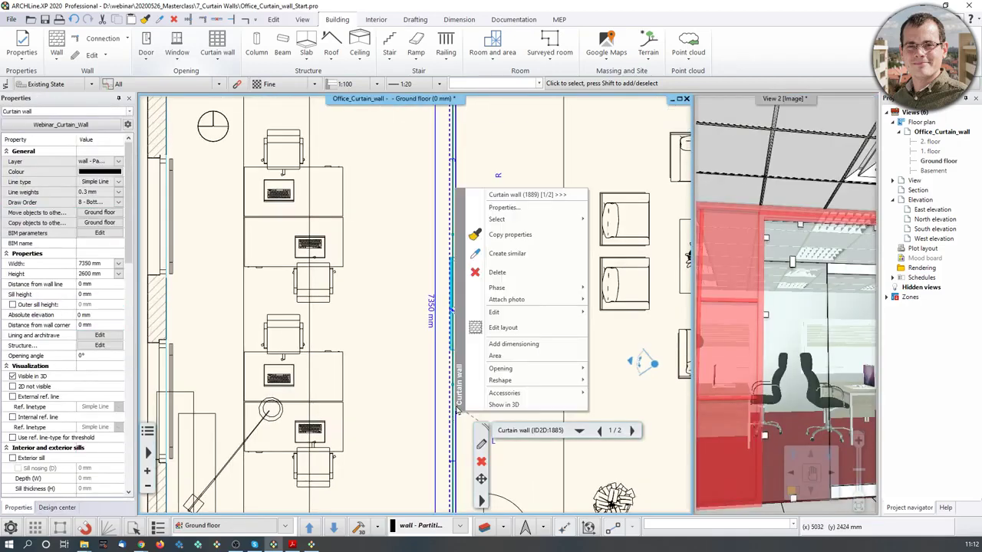
click(518, 328)
scroll(476, 368, down, 3)
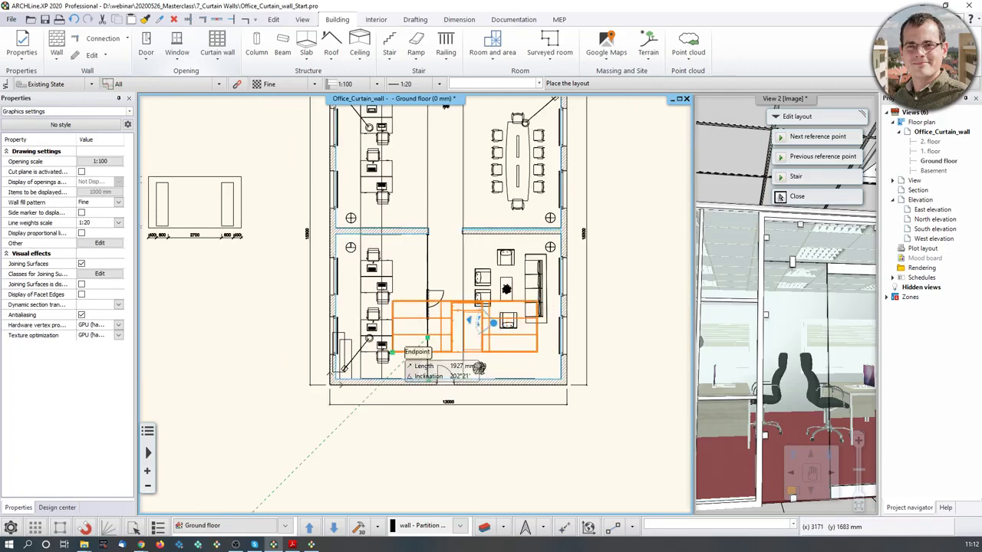
click(257, 482)
scroll(379, 455, up, 3)
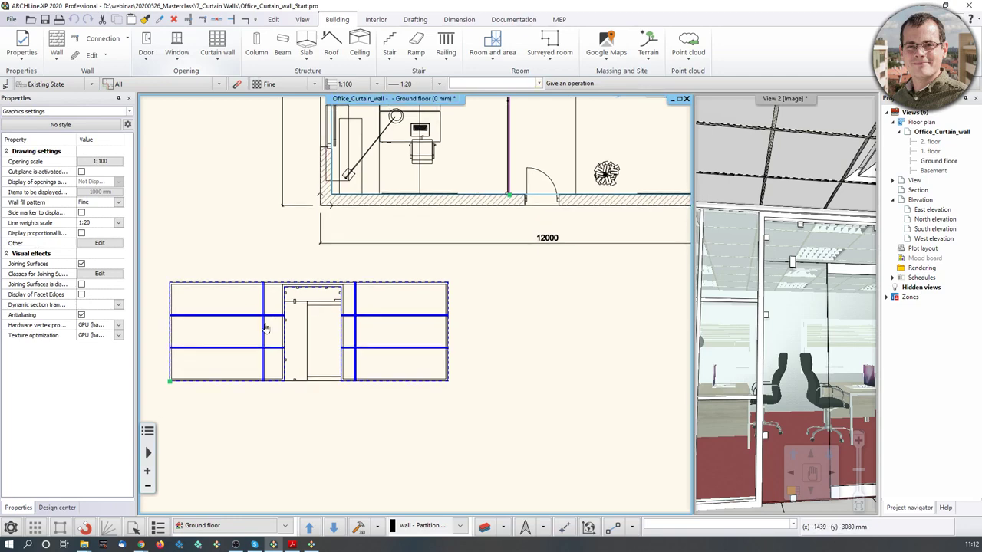
scroll(338, 303, up, 2)
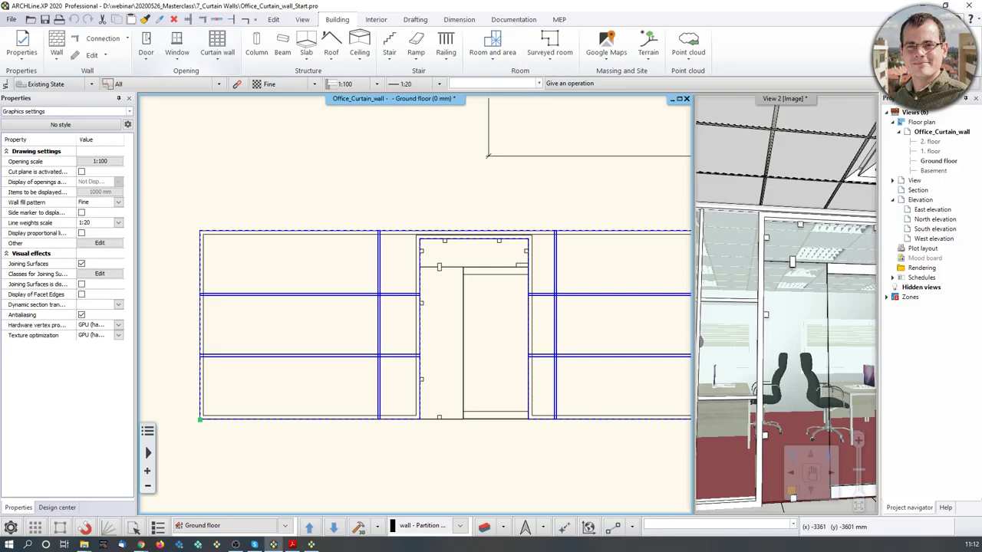
Move the vertical mullion on the left of the glass door 1400 mm towards the layout's left end and finish the layout editing.
click(378, 334)
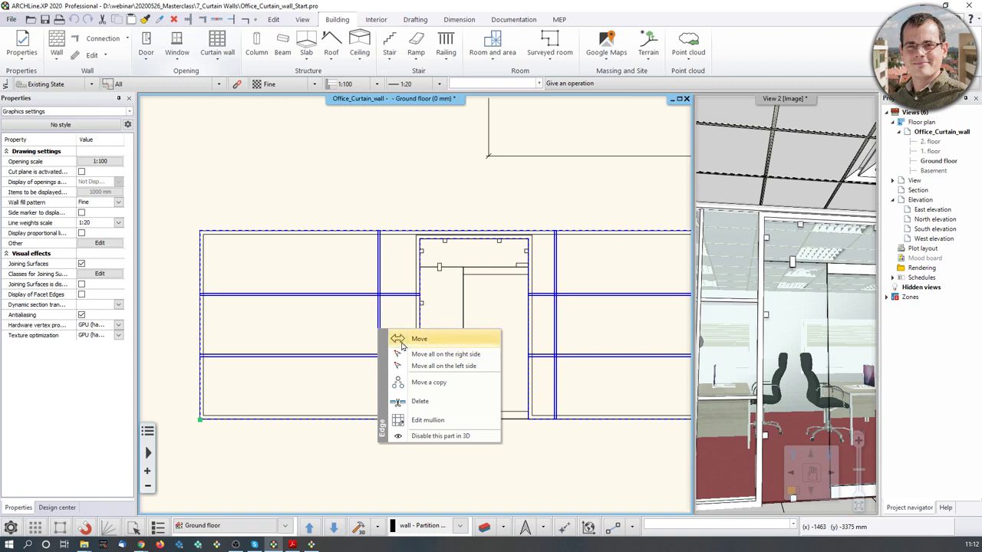
click(401, 343)
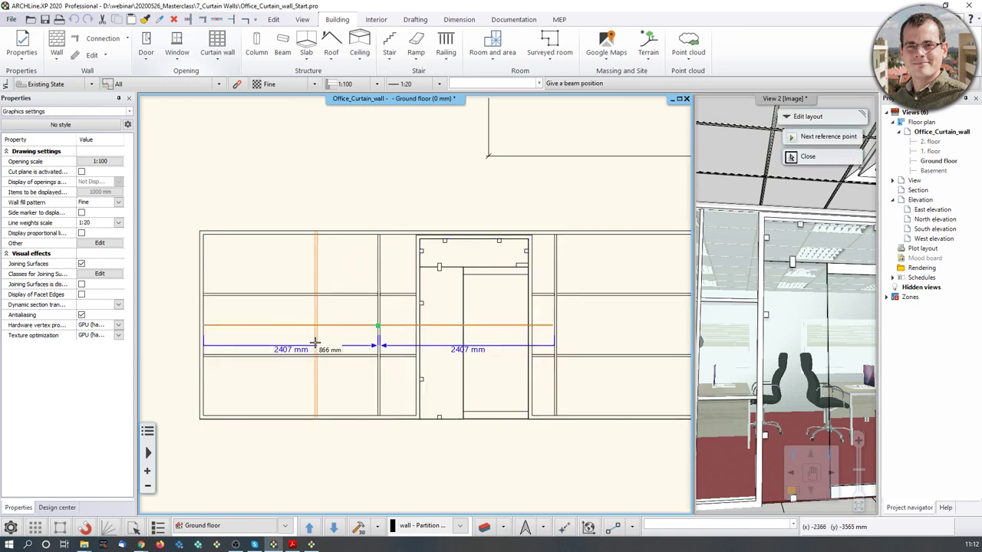
text(1400)
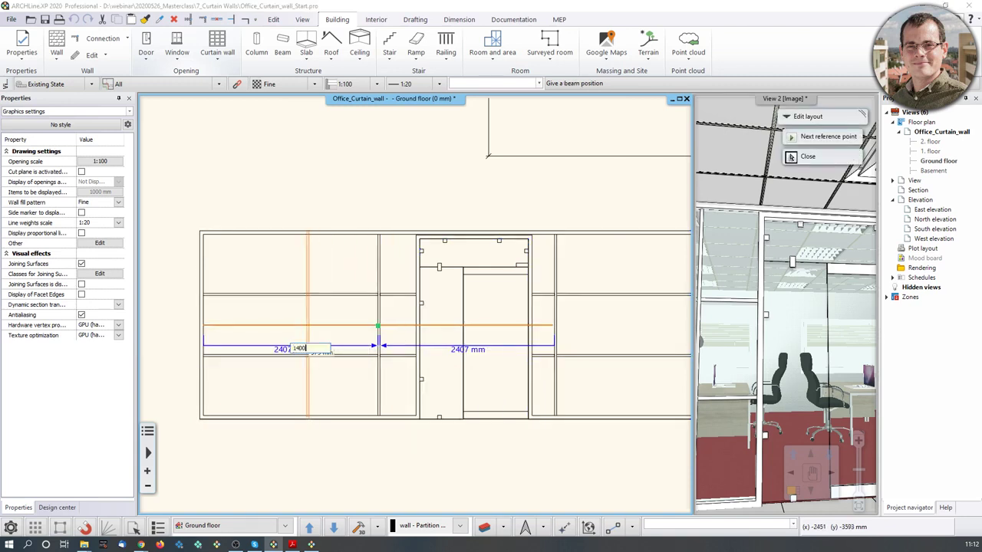
key(Return)
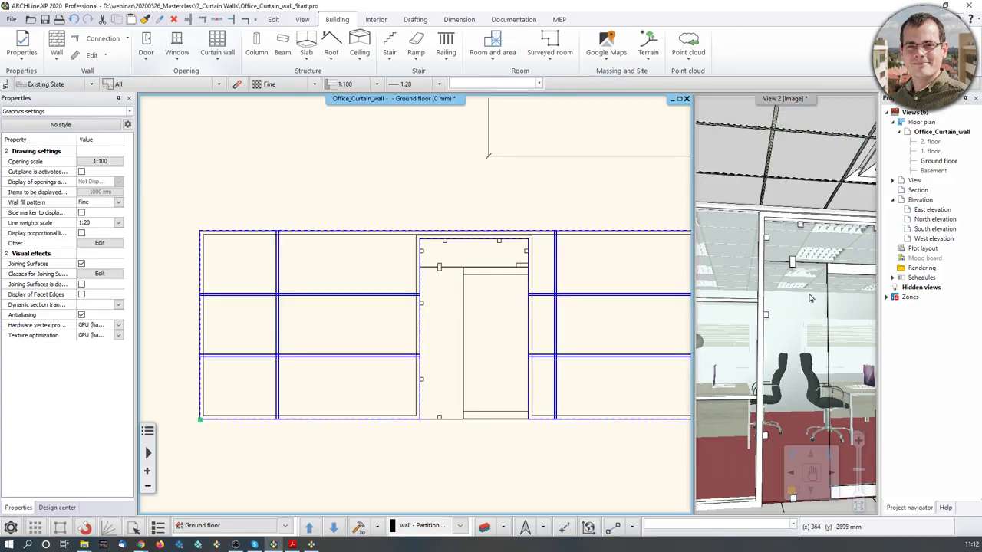
middle_drag(494, 273, 460, 279)
key(Escape)
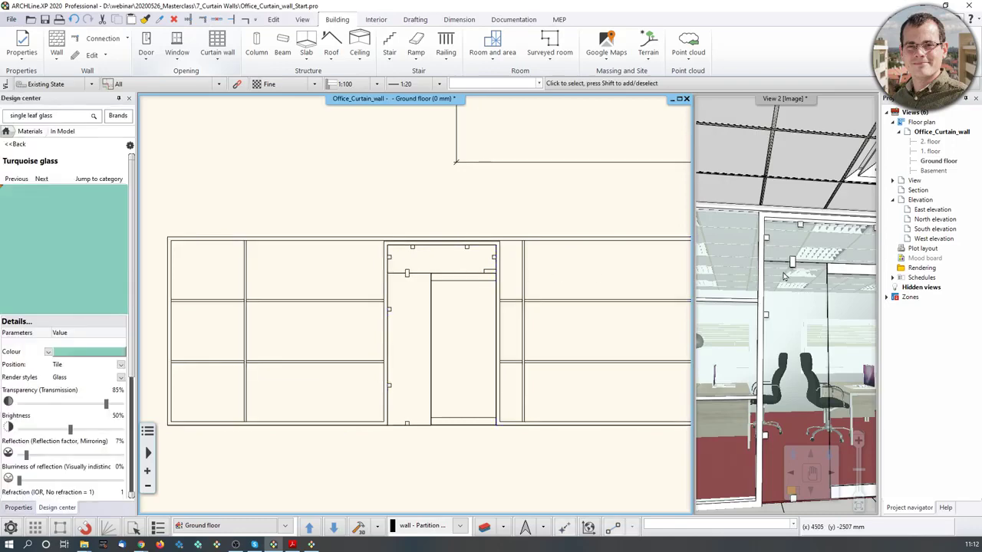
Check the glass wall in the 3D view and resume editing the curtain wall layout drawn below the plan.
drag(821, 375, 755, 389)
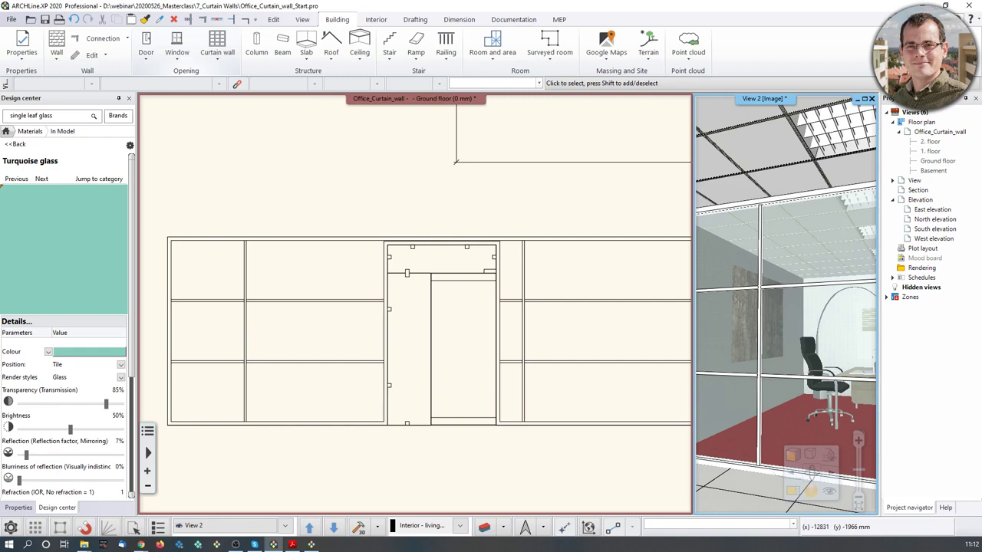
click(520, 345)
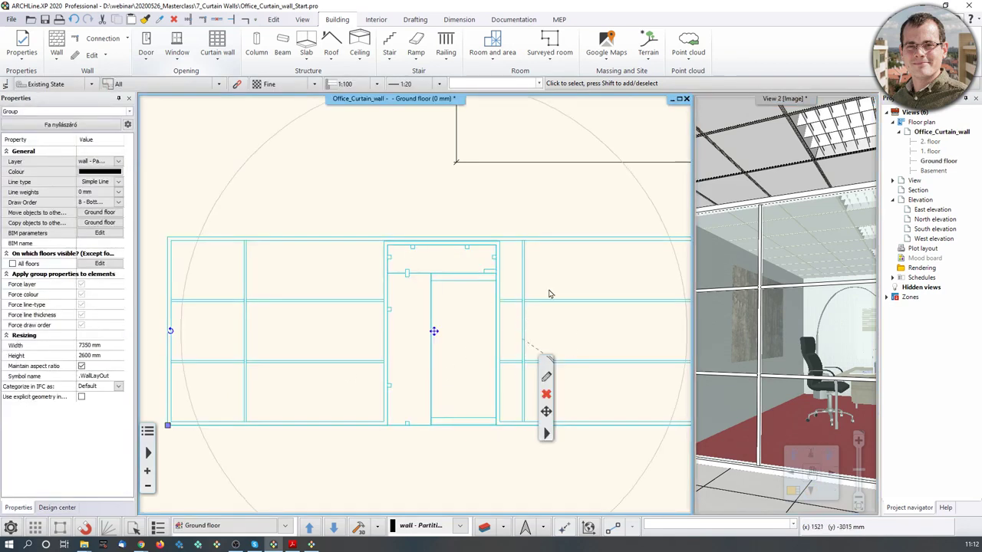
right_click(528, 323)
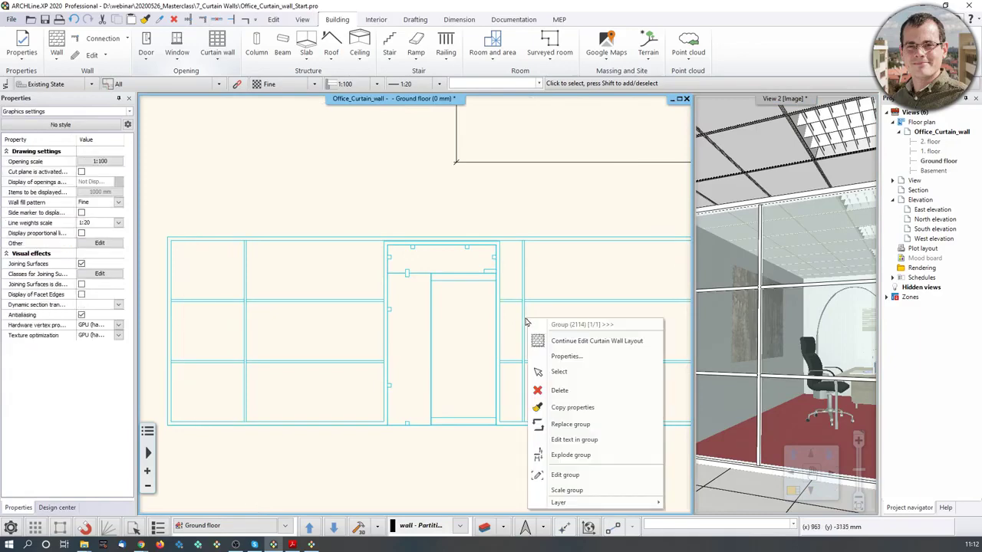
click(560, 344)
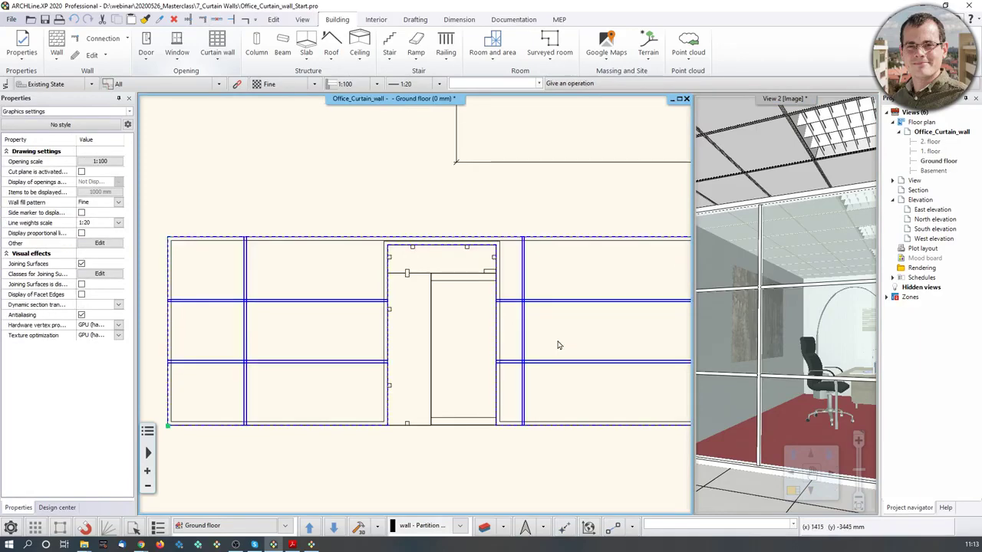
click(482, 224)
click(493, 265)
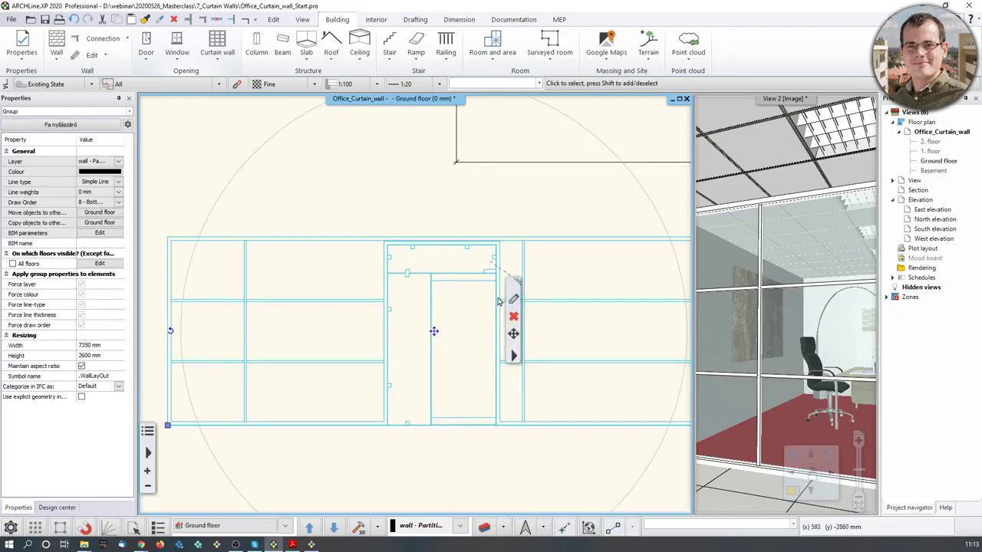
right_click(520, 267)
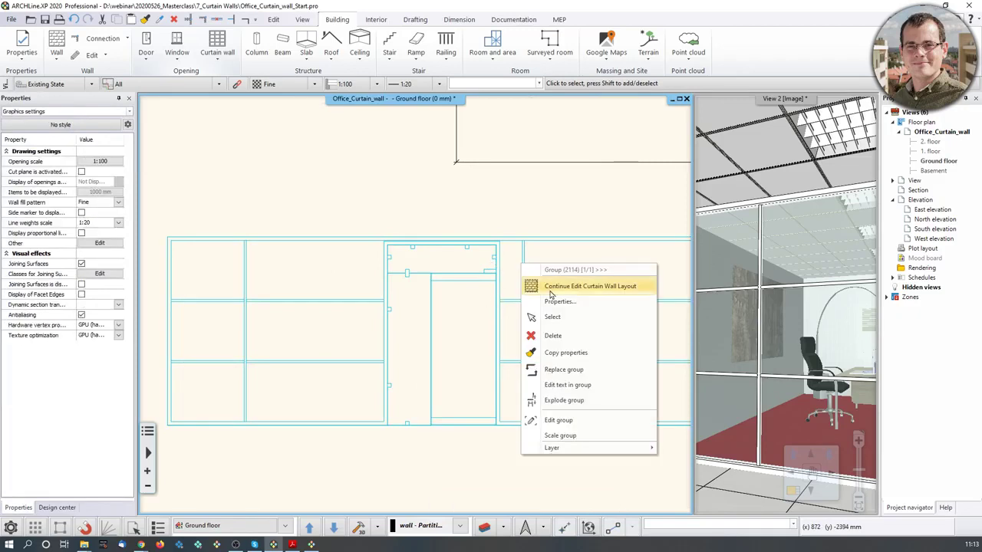
click(545, 294)
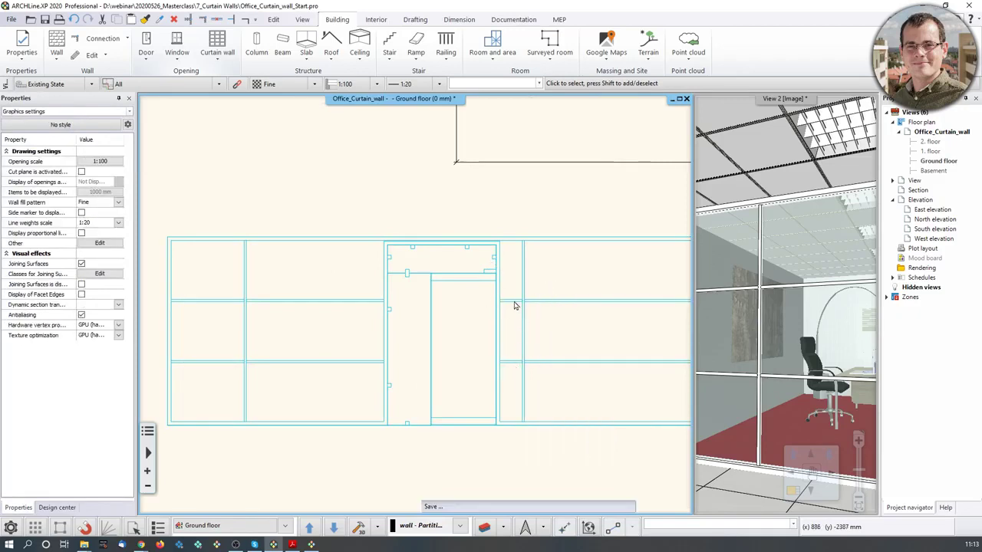
Move the vertical mullion on the right of the door to 1400 mm from the curtain wall's right end.
click(523, 326)
right_click(526, 327)
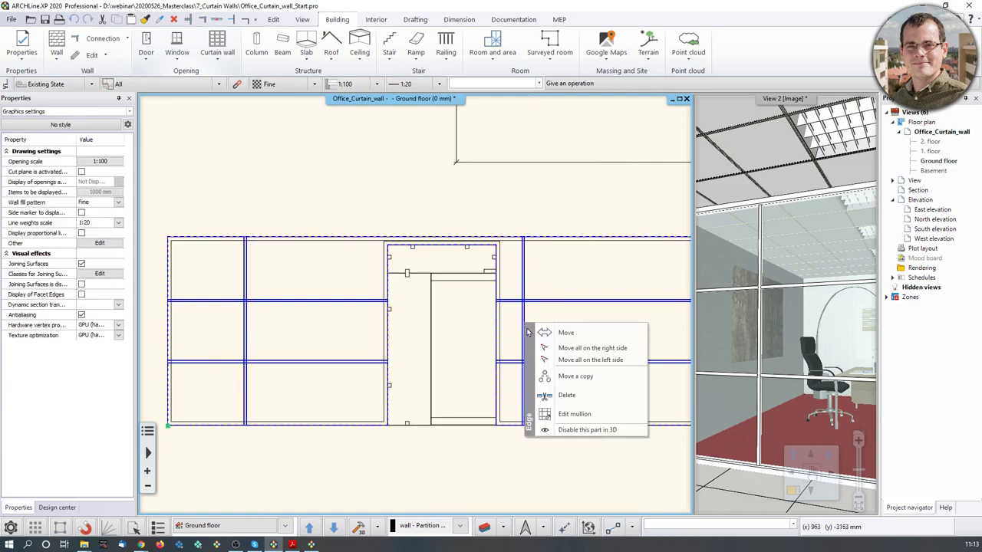
click(536, 329)
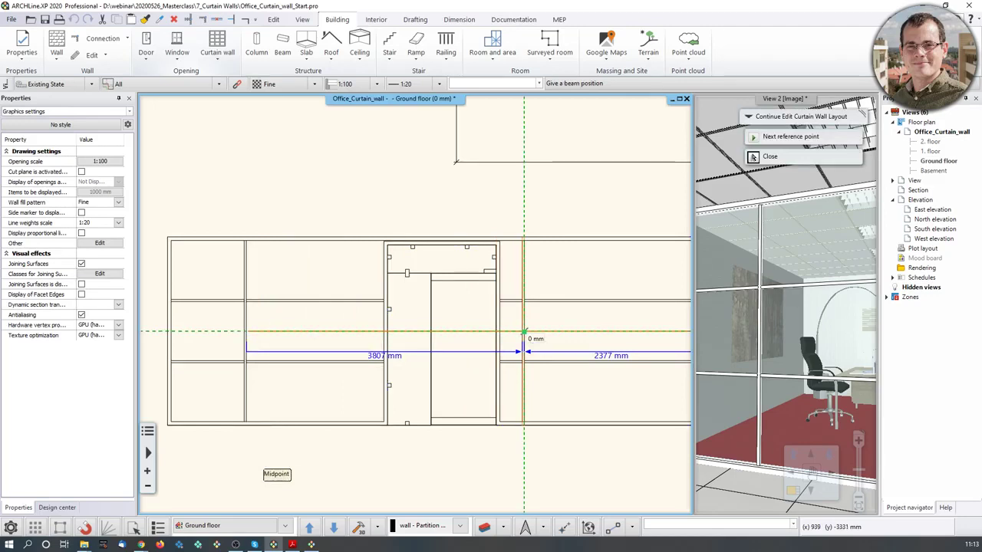
middle_drag(586, 344, 502, 344)
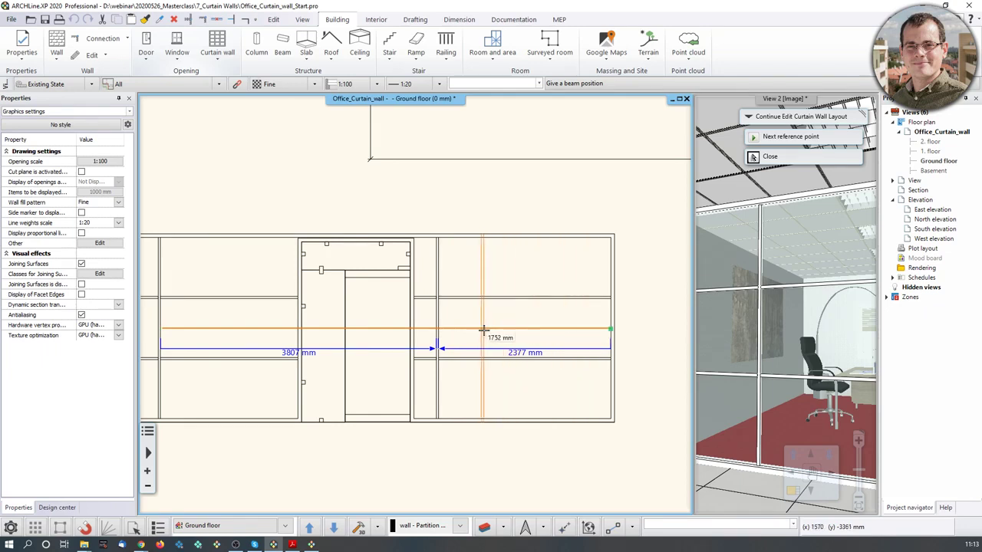
text(14)
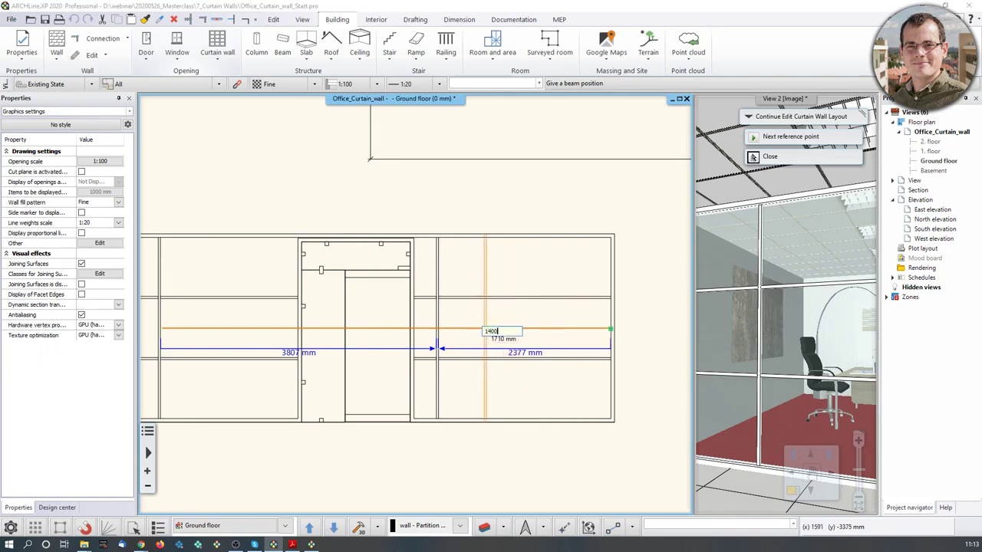
text(00)
key(Return)
scroll(468, 331, down, 2)
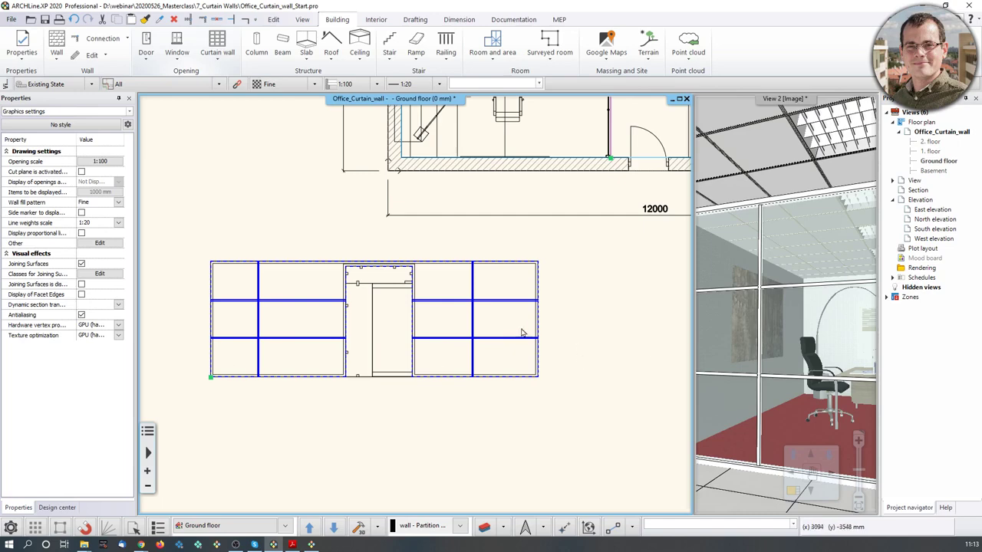
Try moving the mullion on the right of the door again, placing it back on its own line.
scroll(461, 330, up, 4)
right_click(439, 307)
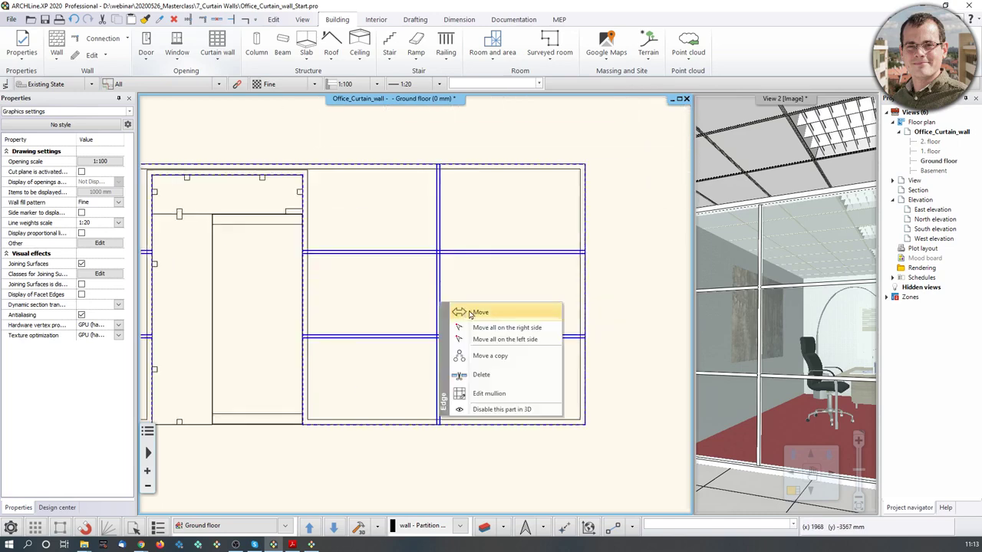
click(470, 314)
scroll(418, 301, down, 2)
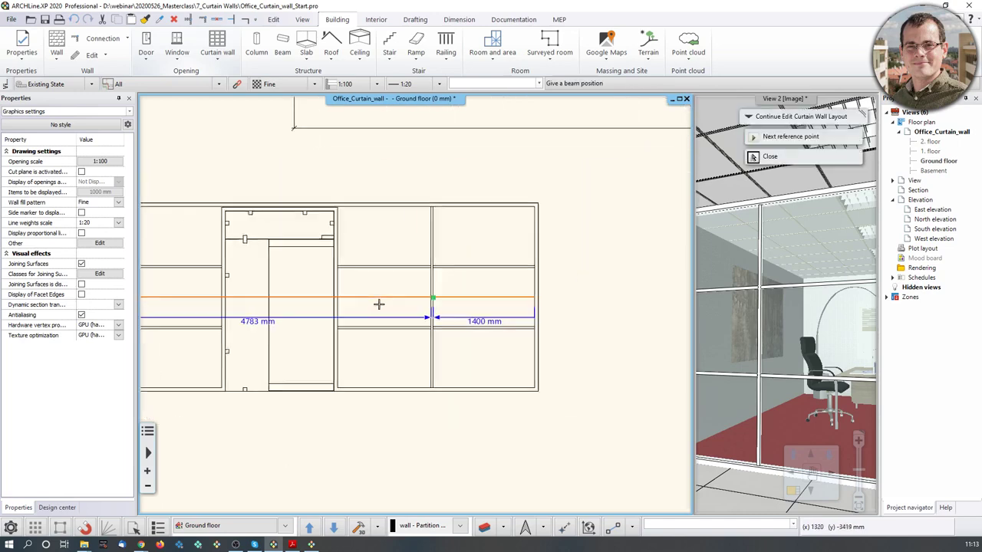
scroll(384, 307, down, 1)
scroll(389, 322, down, 1)
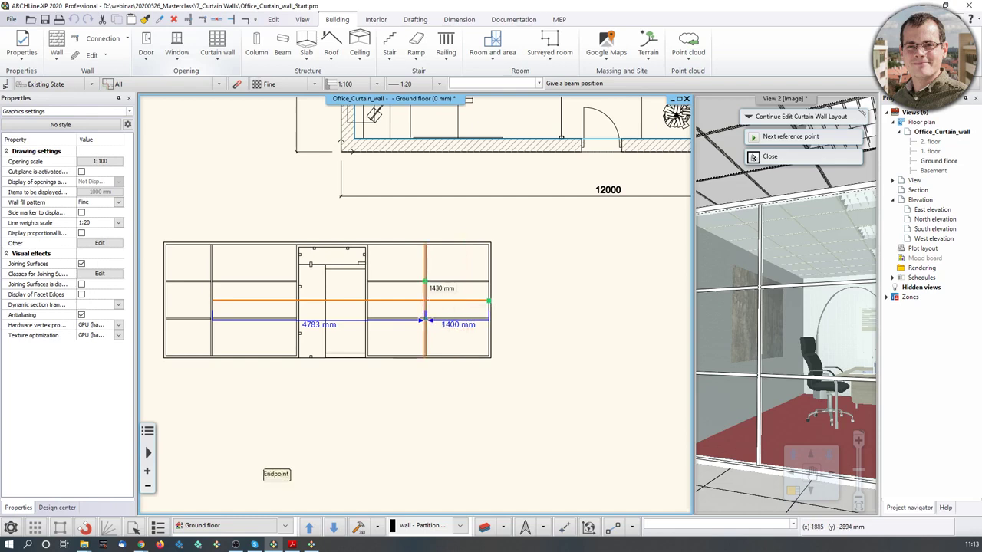
click(426, 299)
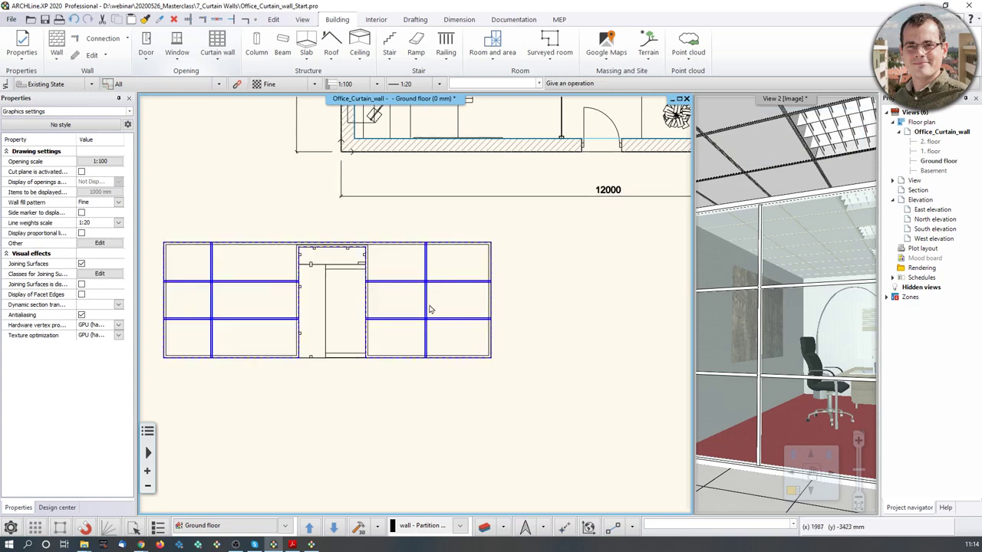
right_click(429, 308)
click(438, 314)
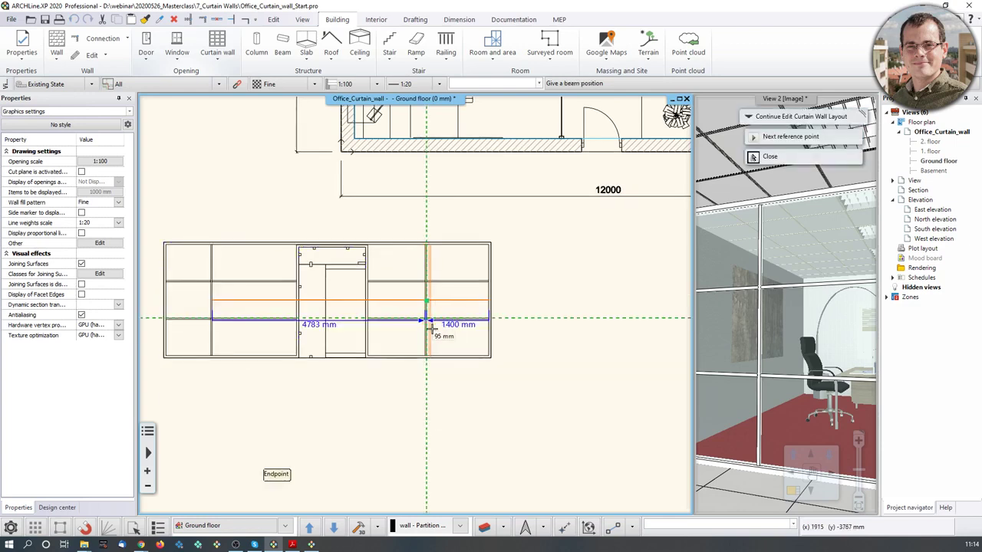
click(426, 318)
Move the vertical mullion on the left of the door to 1400 mm from the curtain wall's left end and finish the layout editing.
middle_drag(284, 300, 307, 300)
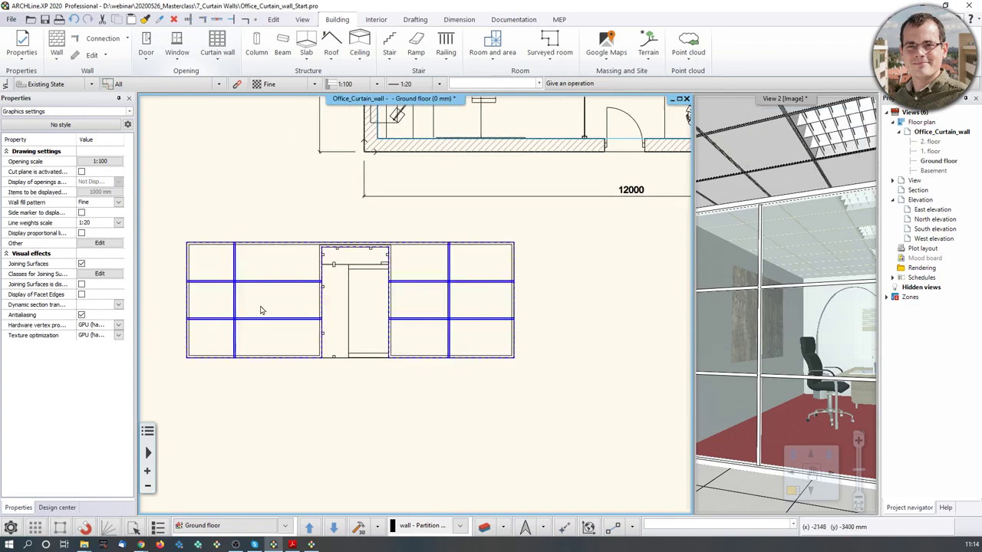
right_click(237, 305)
click(257, 312)
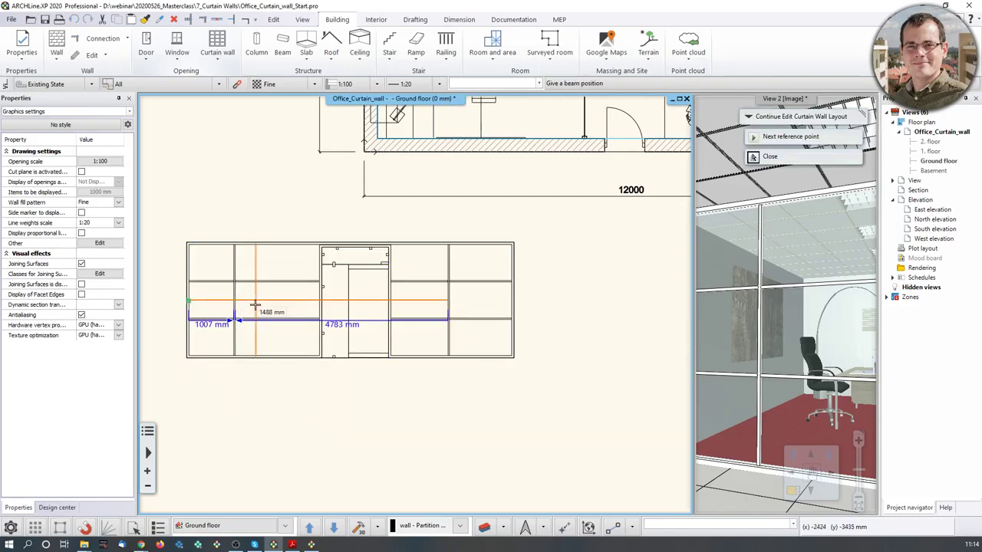
text(14)
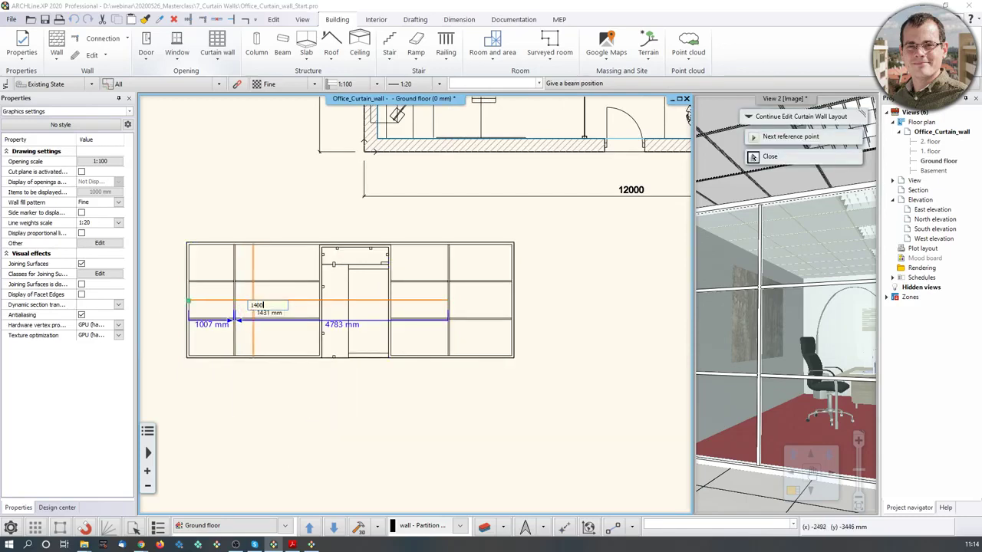
text(00)
key(Return)
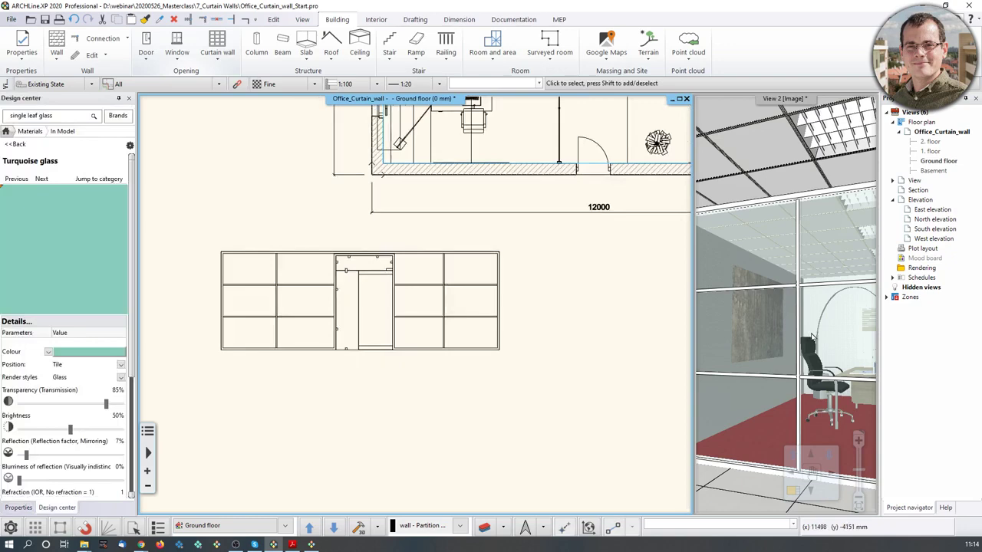
Make the 3D view the main view and examine the glass panels around the door and the open office area beyond them.
mouse_move(813, 338)
middle_down()
mouse_move(839, 324)
mouse_move(856, 244)
mouse_move(836, 306)
mouse_move(848, 341)
mouse_move(825, 343)
middle_up()
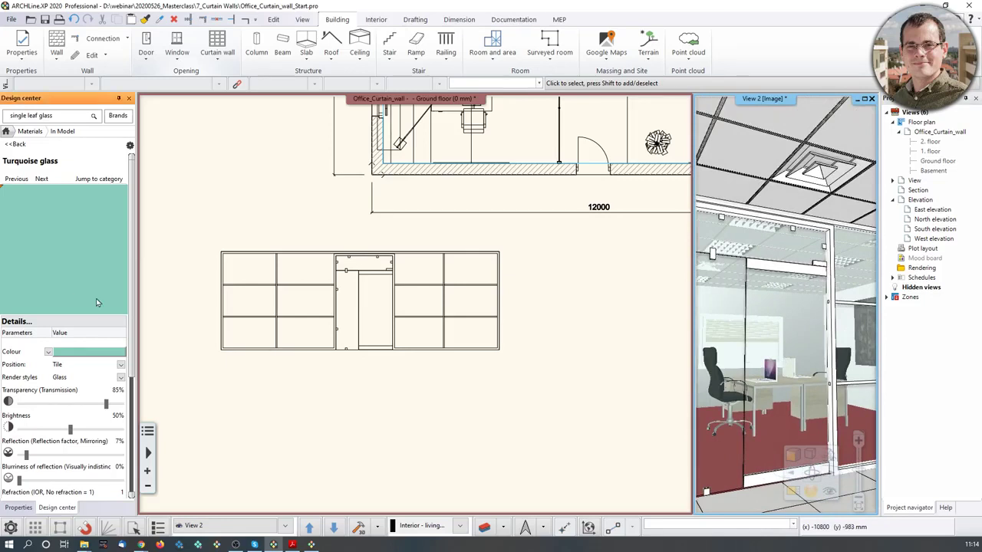
click(793, 491)
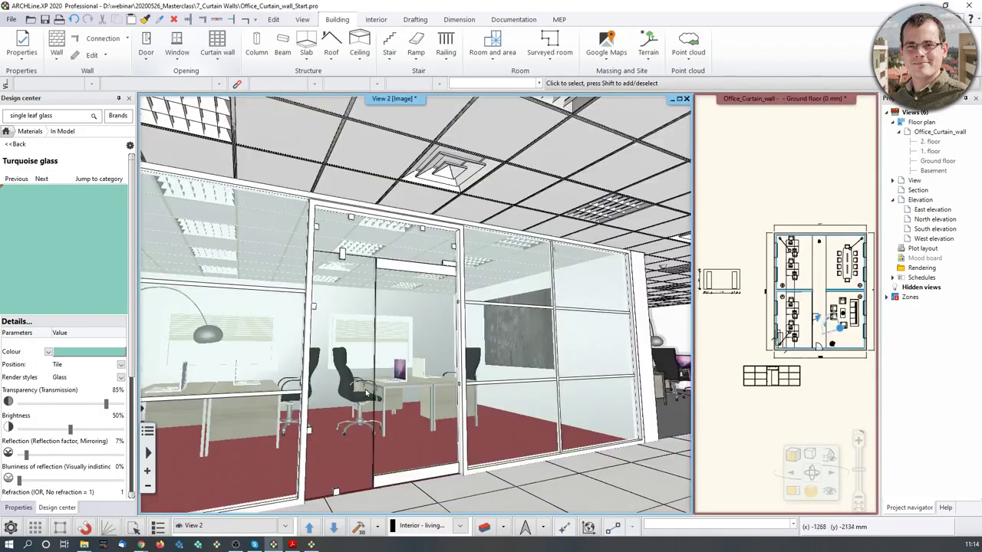
middle_drag(635, 330, 591, 336)
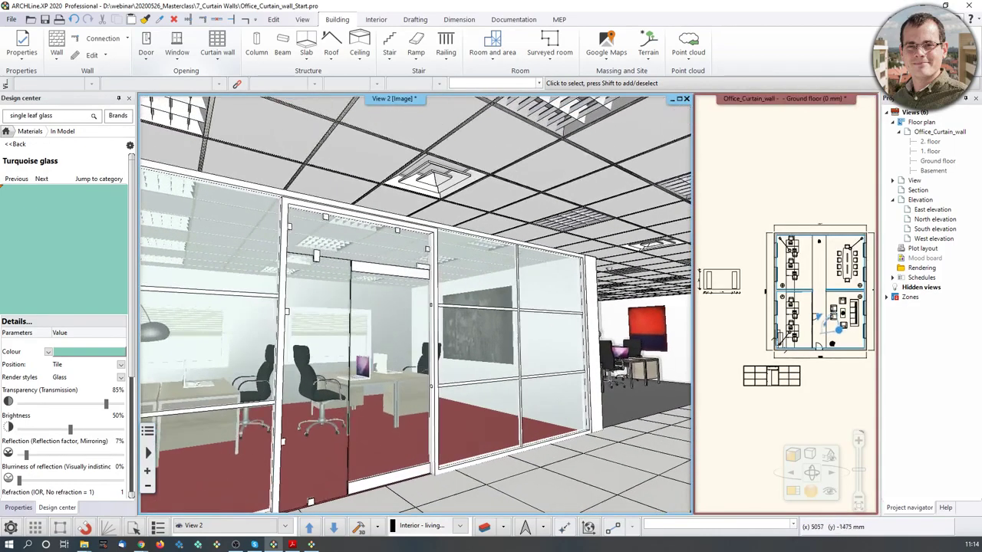
middle_drag(556, 227, 477, 224)
scroll(475, 224, up, 3)
middle_drag(429, 307, 351, 286)
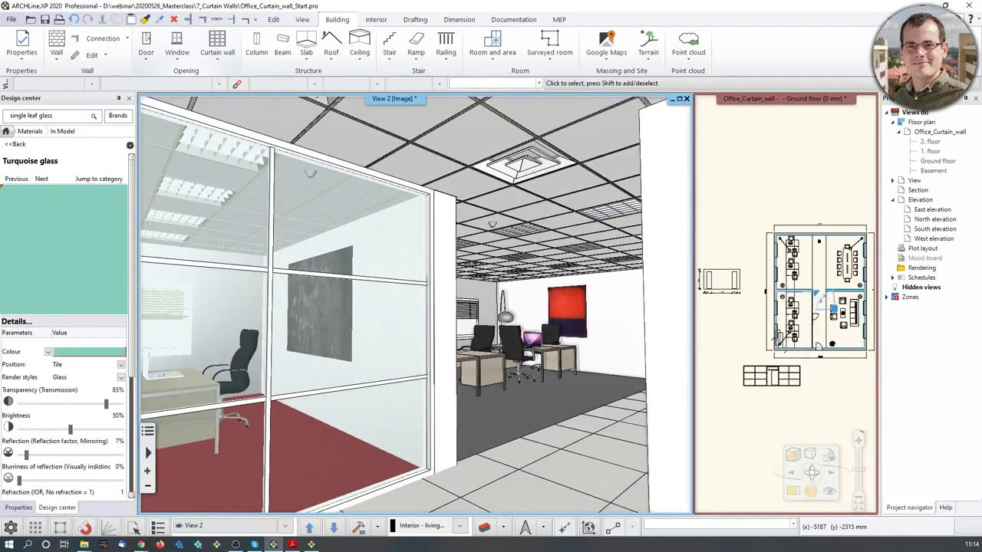
Make the ground floor plan the main view, focused on the end of the partition wall where the existing curtain wall meets it.
scroll(804, 234, up, 3)
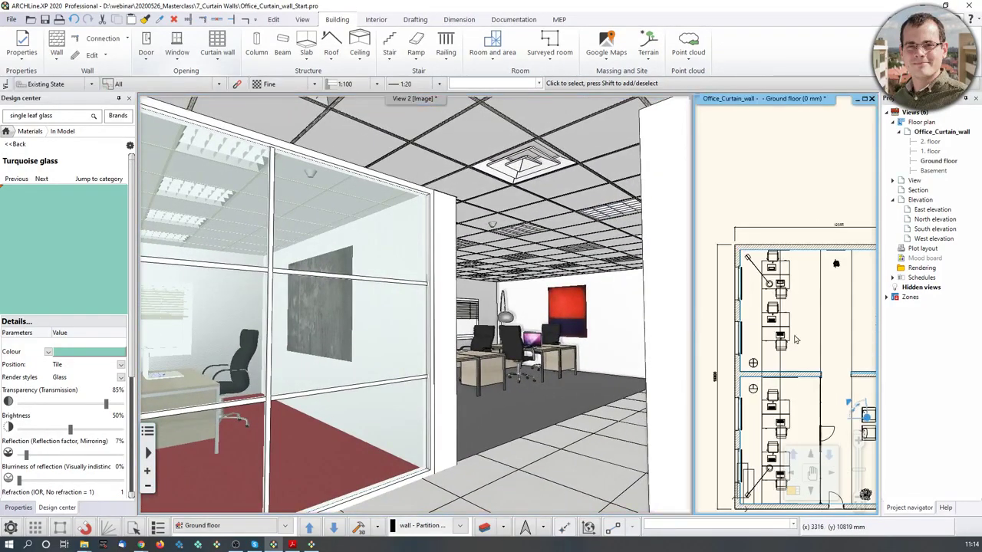
click(793, 492)
scroll(511, 286, up, 7)
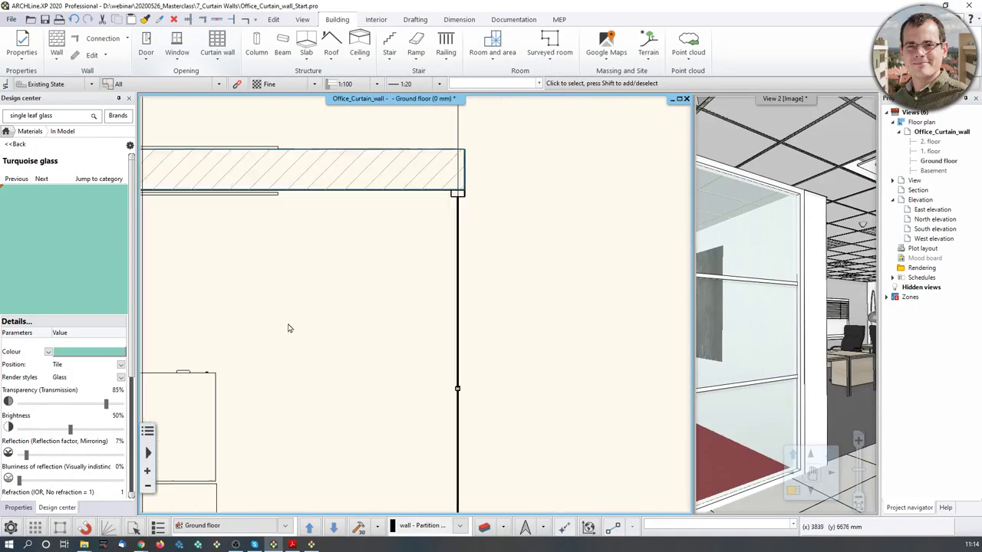
middle_drag(463, 201, 432, 386)
scroll(431, 368, down, 2)
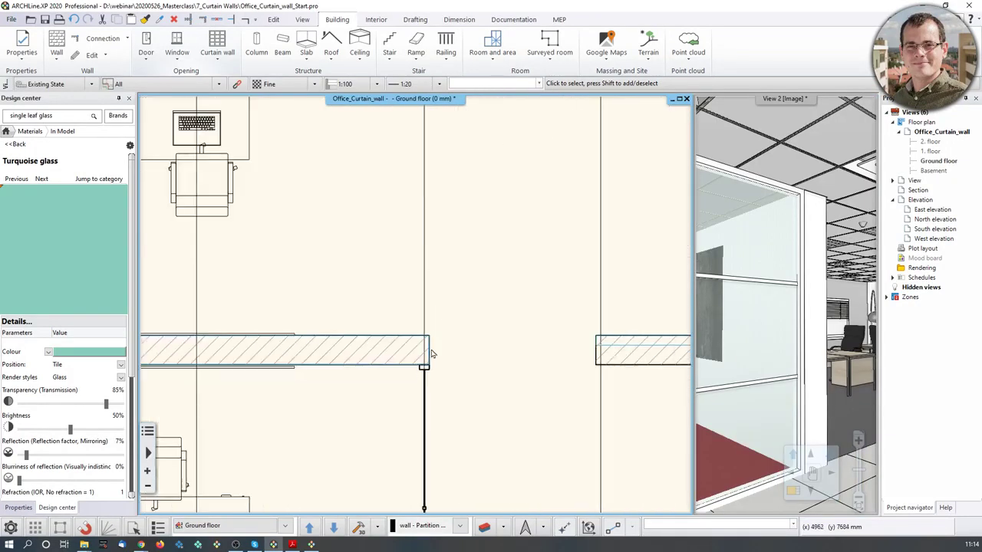
middle_drag(424, 367, 419, 415)
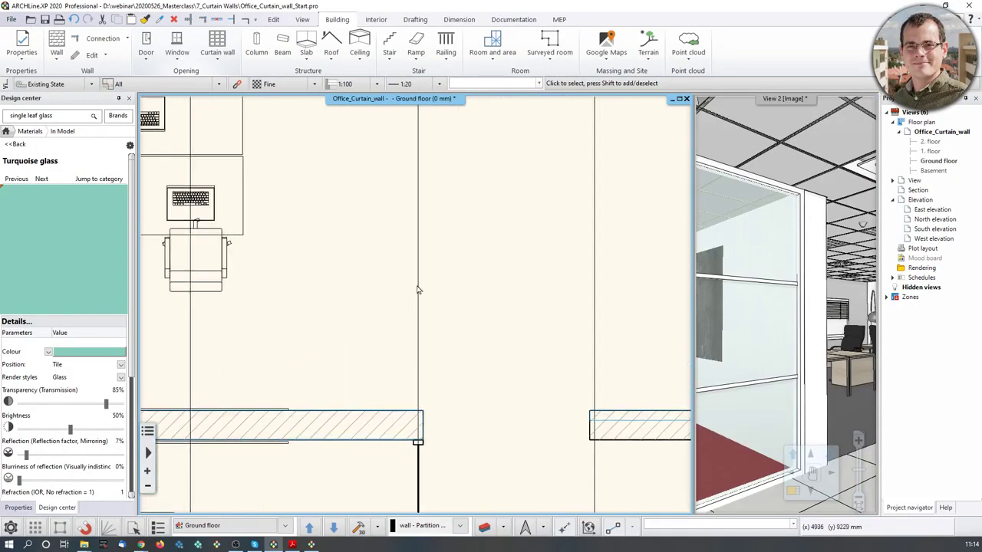
scroll(418, 290, down, 1)
click(214, 58)
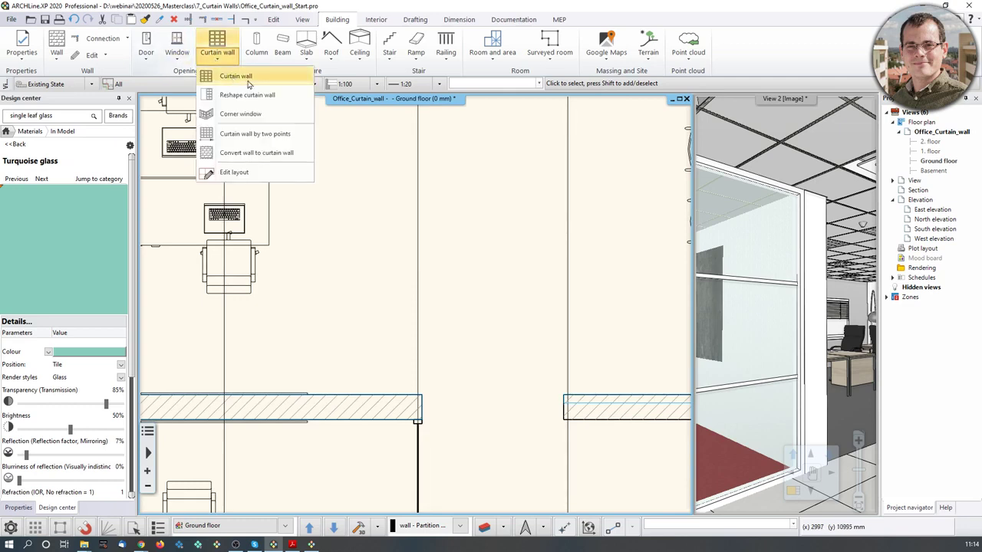
click(420, 427)
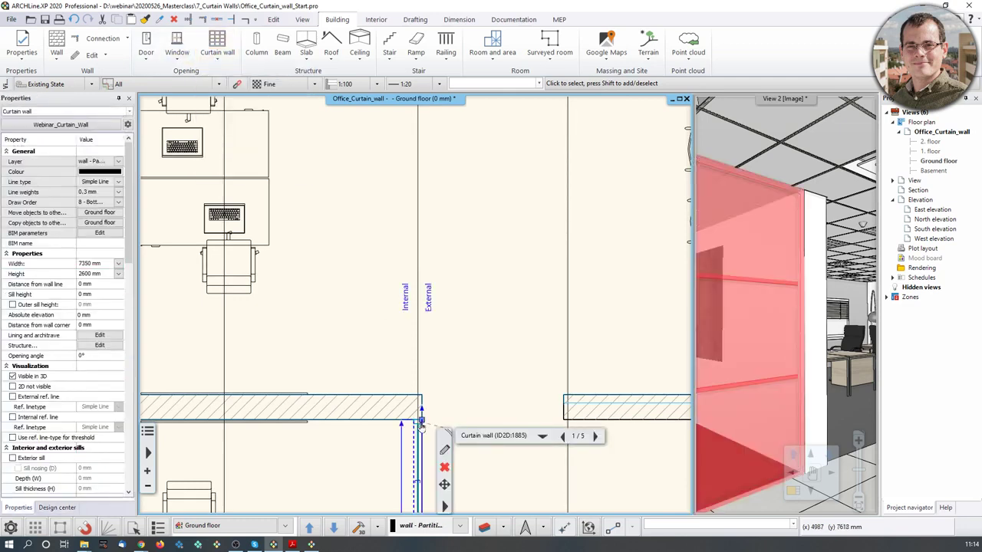
right_click(420, 427)
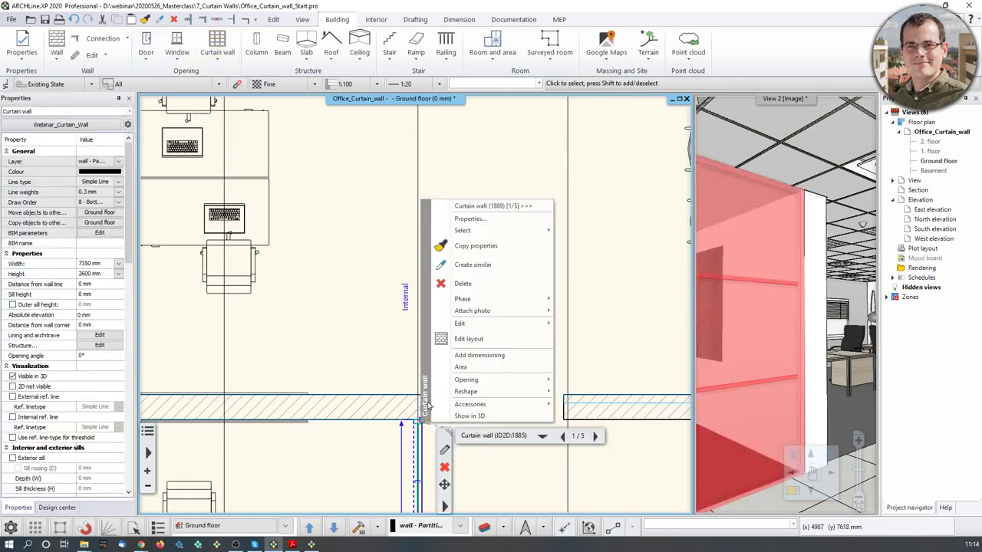
click(338, 240)
click(227, 59)
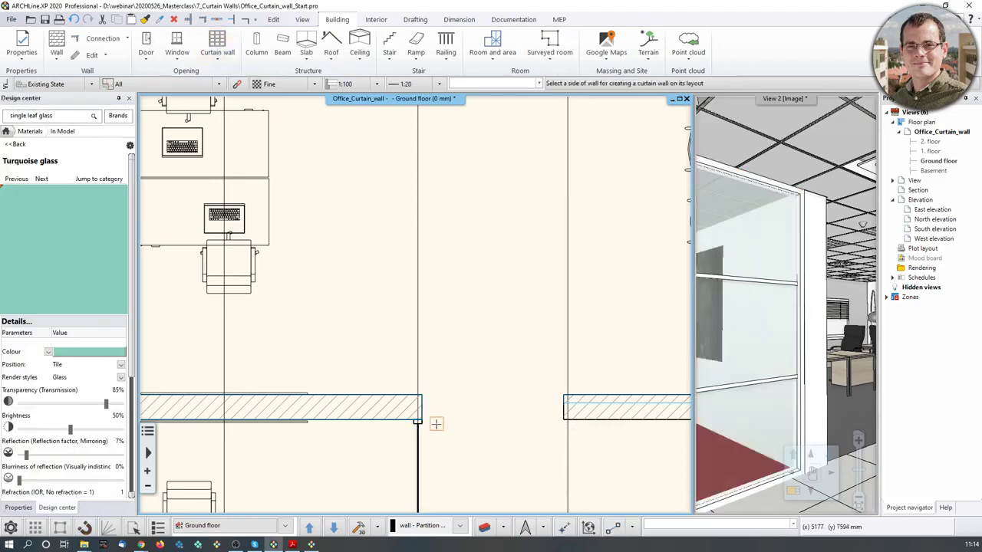
Draw a 7050 mm Webinar_Curtain_Wall by two points from the partition wall, in line with the existing glass wall, to the far outer wall.
click(224, 63)
click(228, 78)
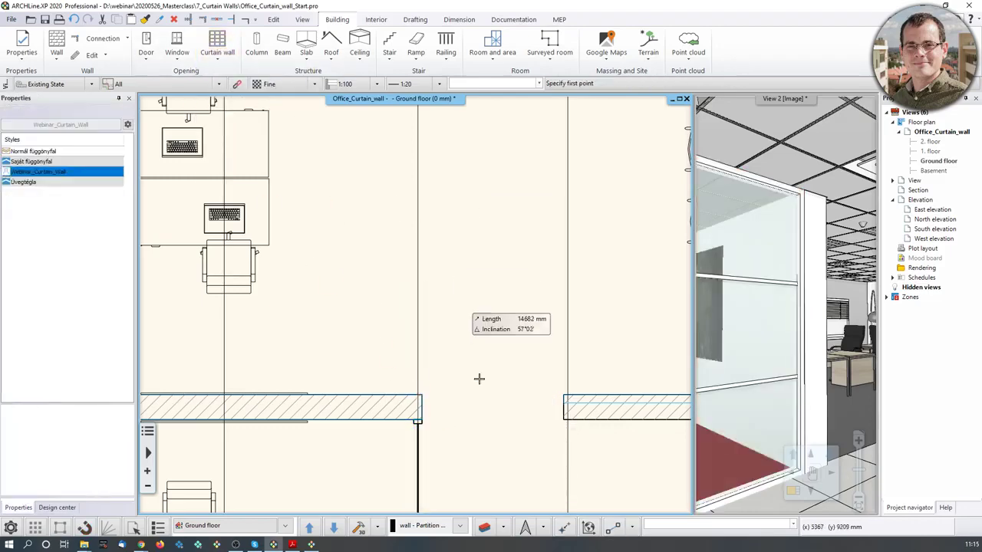
scroll(461, 376, up, 2)
click(420, 365)
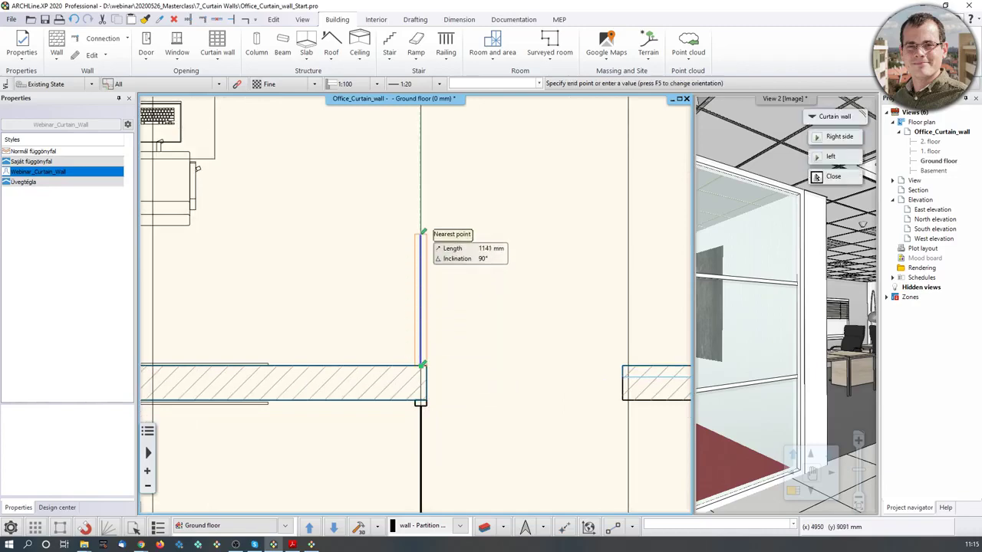
scroll(421, 230, down, 2)
middle_drag(420, 165, 396, 381)
middle_drag(395, 111, 381, 389)
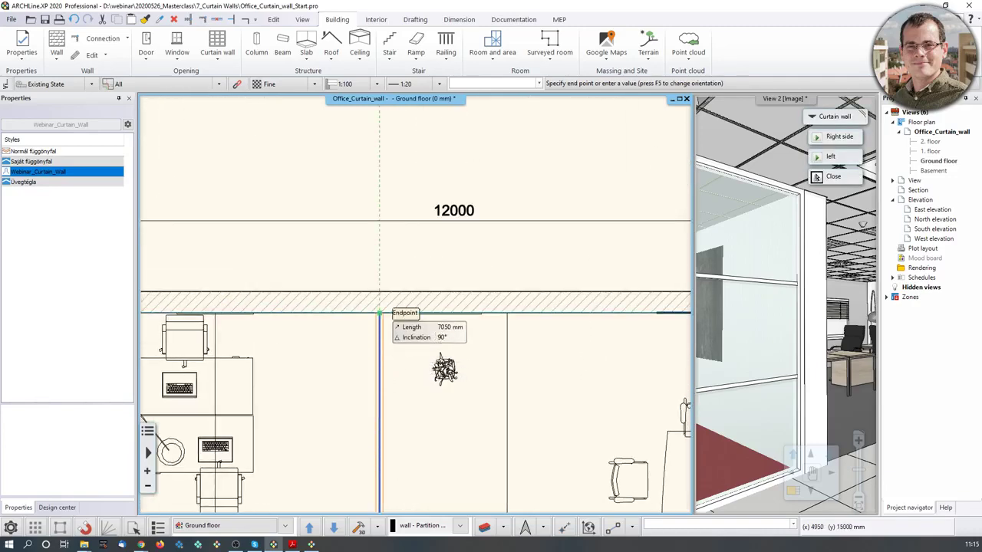
click(380, 313)
key(Escape)
key(Escape)
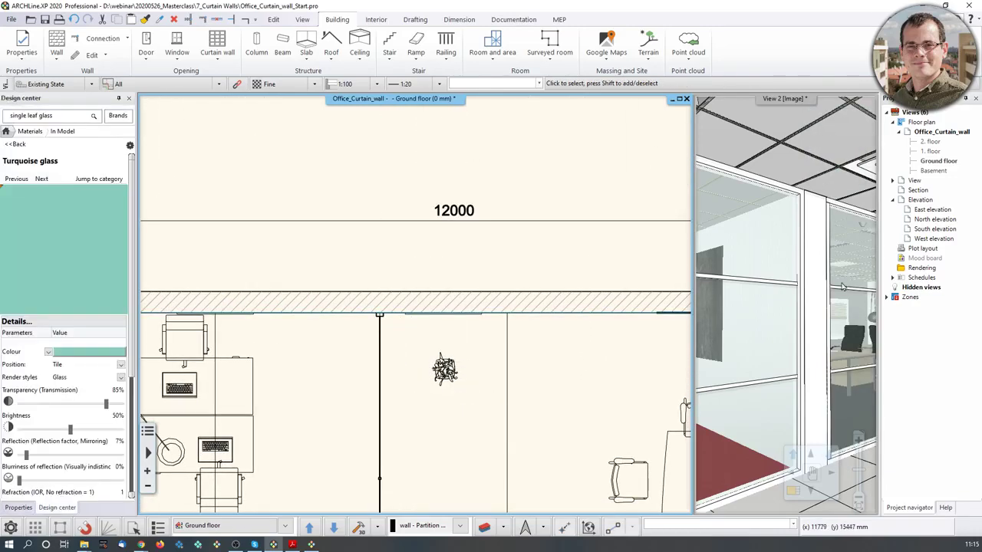
Narrow the floor plan and widen the 3D view beside it, bringing the new glass wall along the corridor into view.
click(789, 288)
click(664, 239)
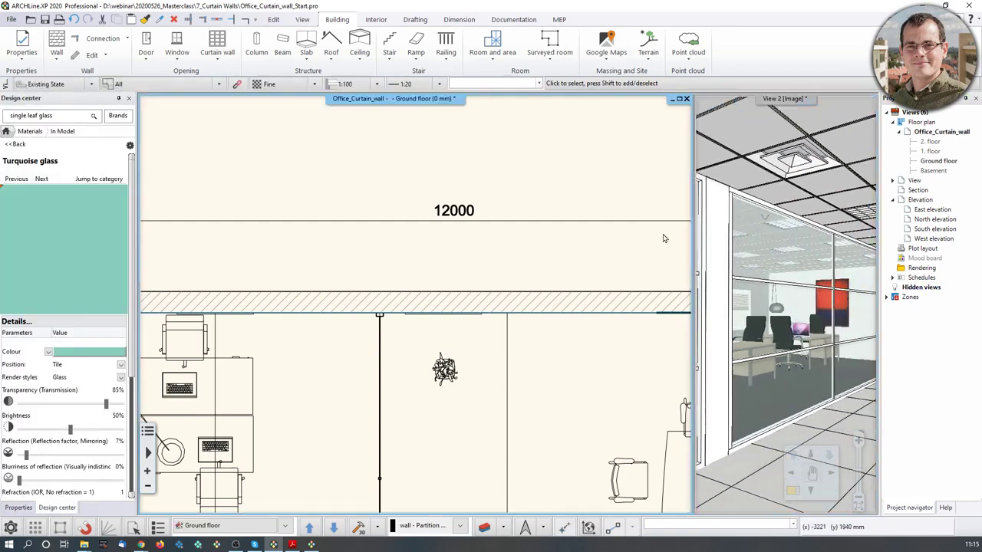
drag(692, 240, 611, 251)
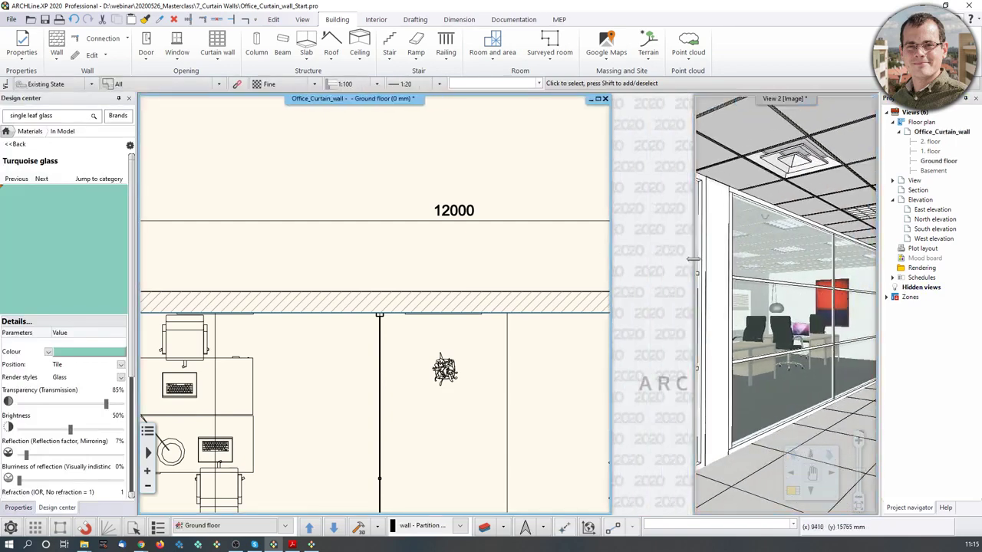
drag(693, 261, 615, 274)
middle_drag(713, 341, 676, 351)
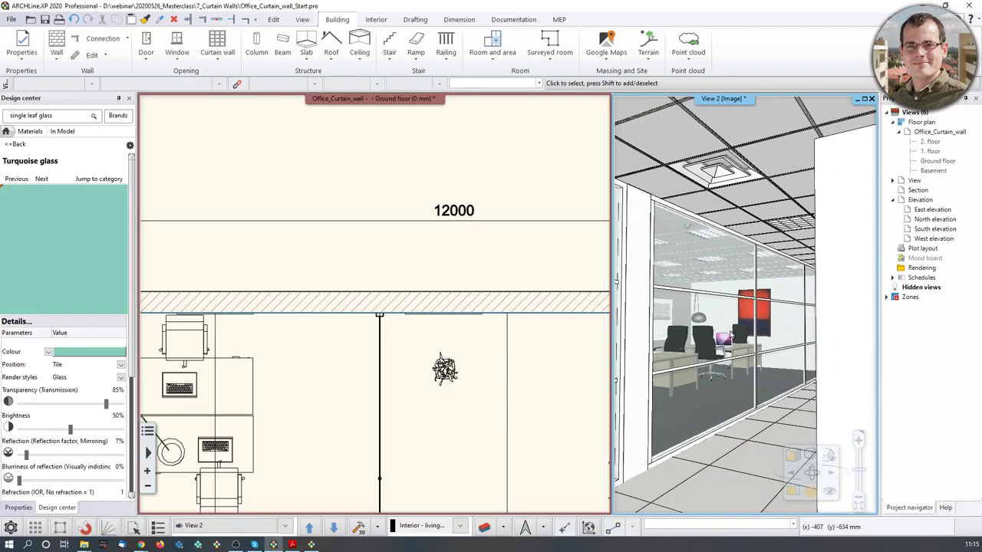
scroll(675, 349, up, 4)
Copy the glass door from the existing curtain wall into the new one, with its leaf swinging into the room with the desks.
scroll(313, 343, down, 5)
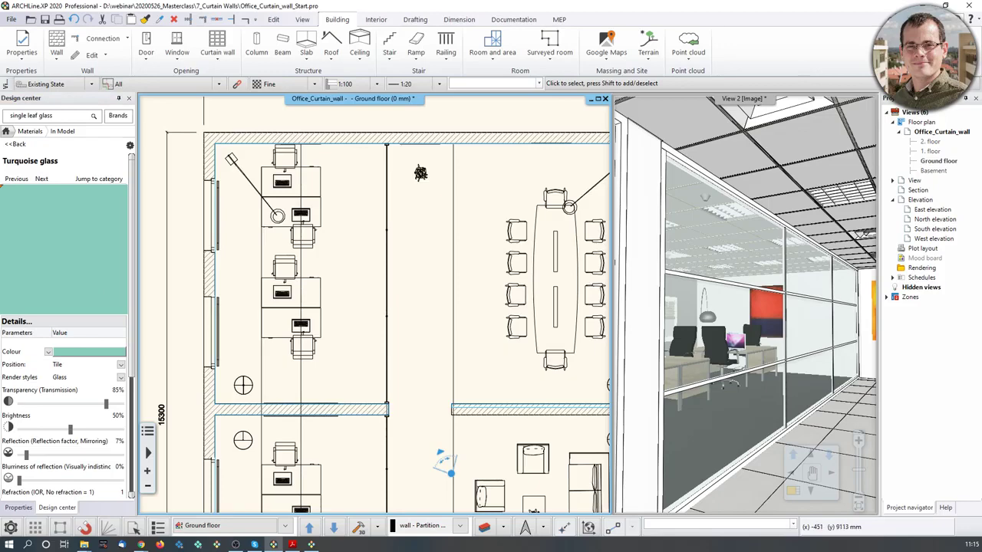
middle_drag(437, 448, 456, 290)
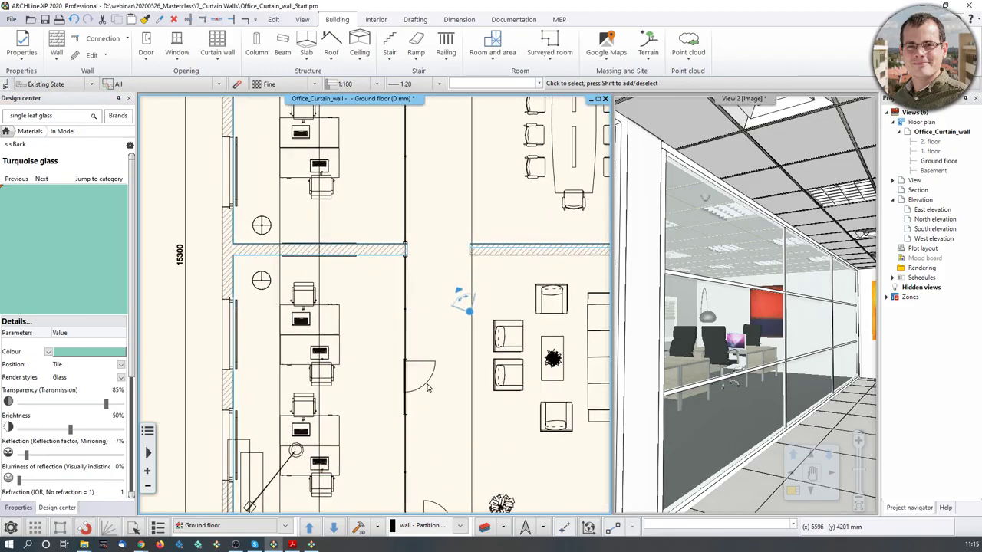
click(427, 385)
click(405, 415)
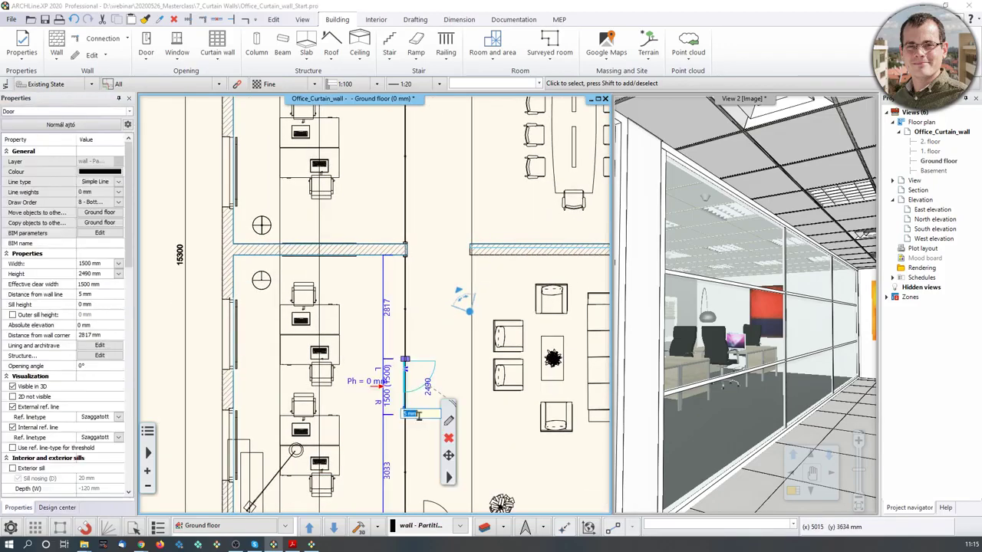
mouse_move(449, 458)
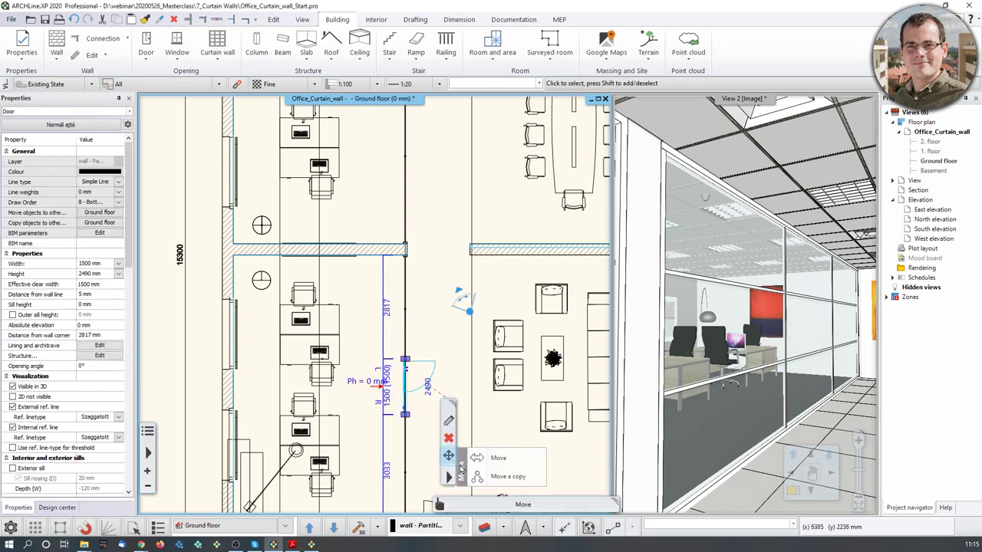
click(484, 480)
middle_drag(423, 235, 399, 358)
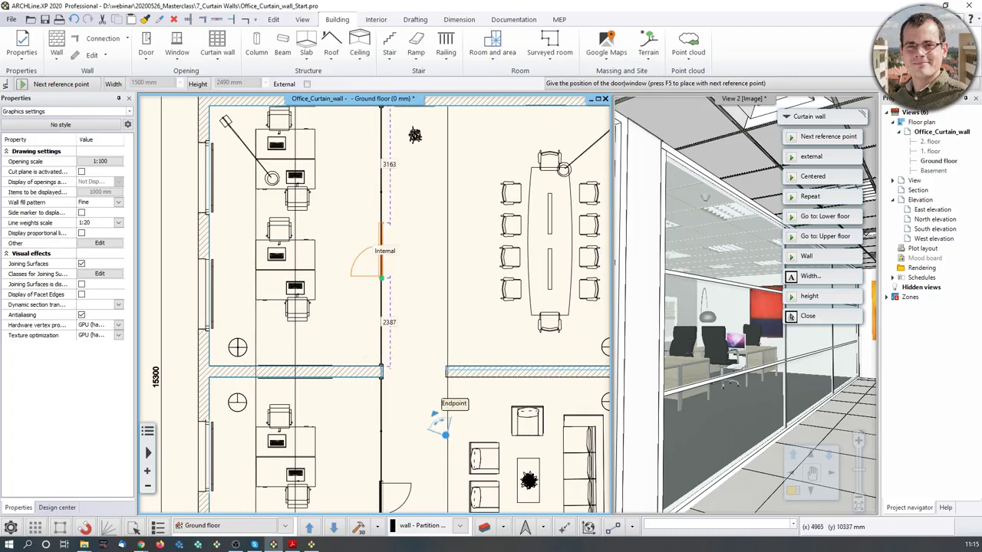
click(381, 264)
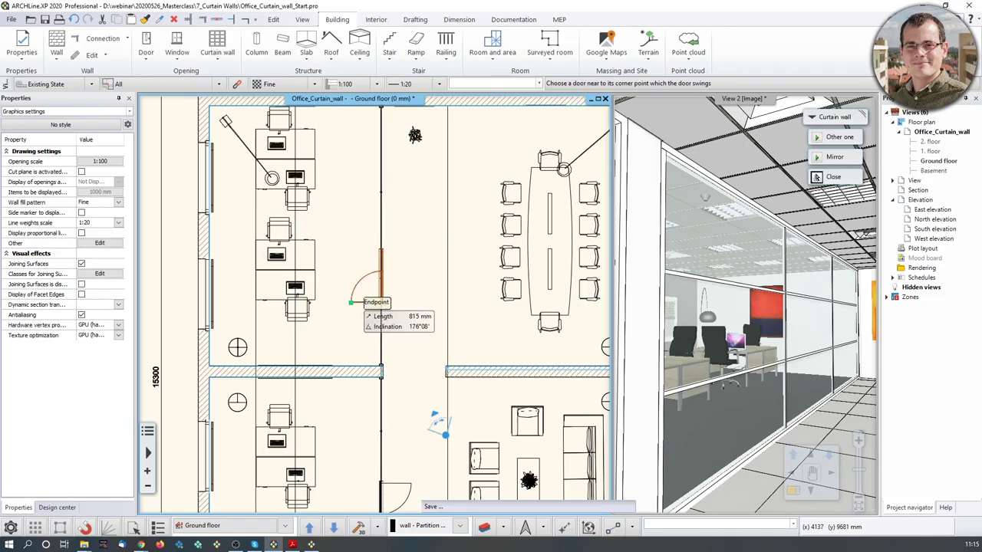
click(352, 302)
key(Escape)
Set the copied door's distance from the partition wall to 1000 mm.
middle_drag(358, 328, 360, 303)
scroll(359, 304, up, 2)
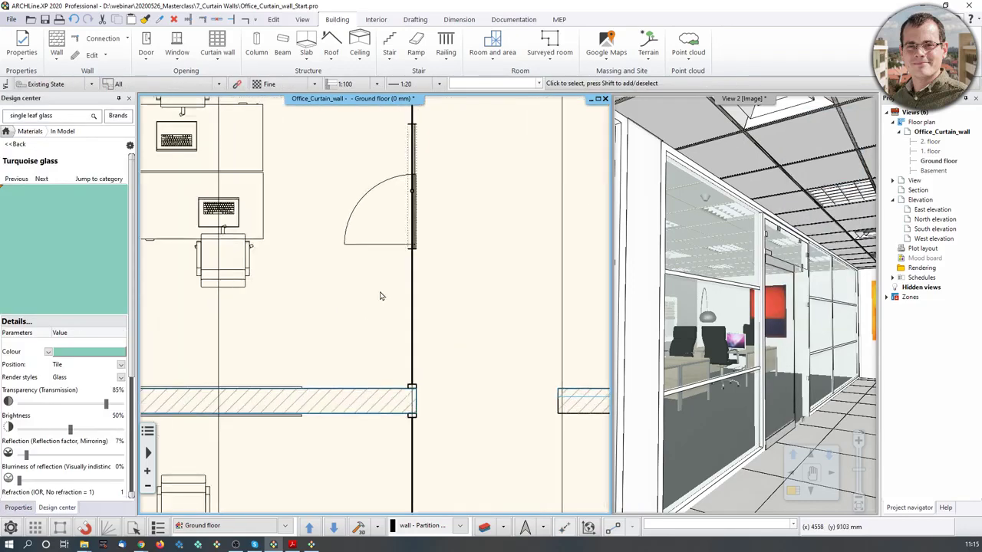
click(370, 244)
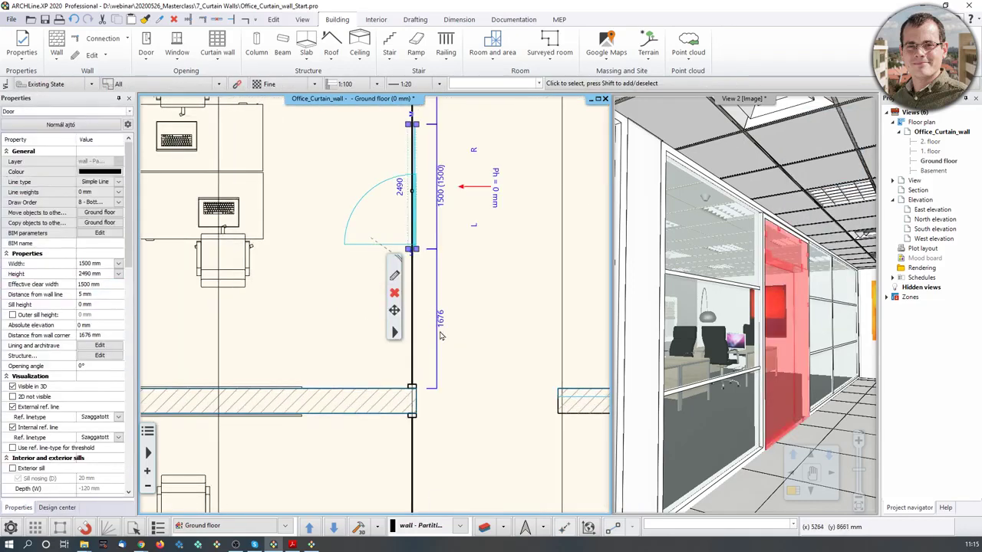
click(442, 325)
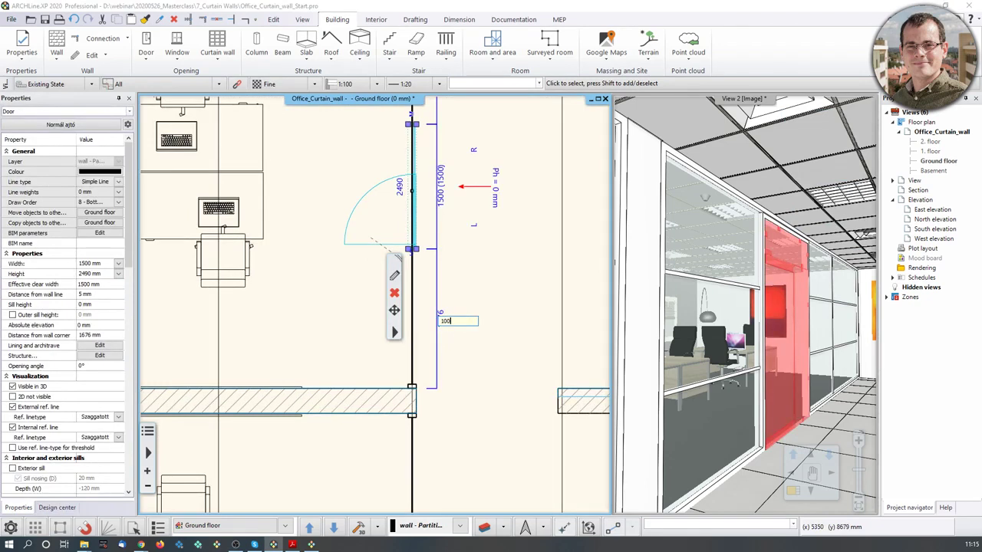
key(Return)
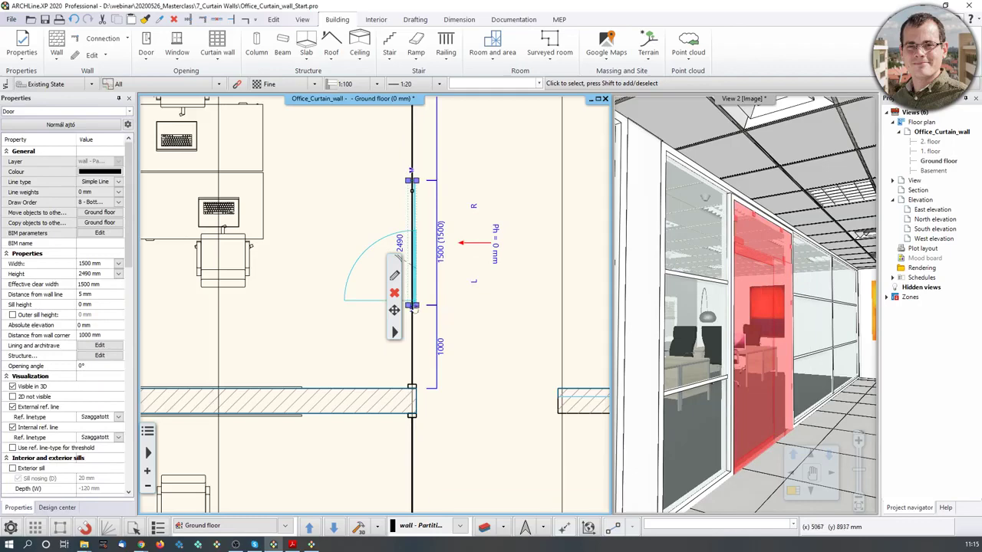
Mirror the copied door left-right so its leaf hinges on the side farther from the partition wall.
middle_drag(472, 261, 472, 286)
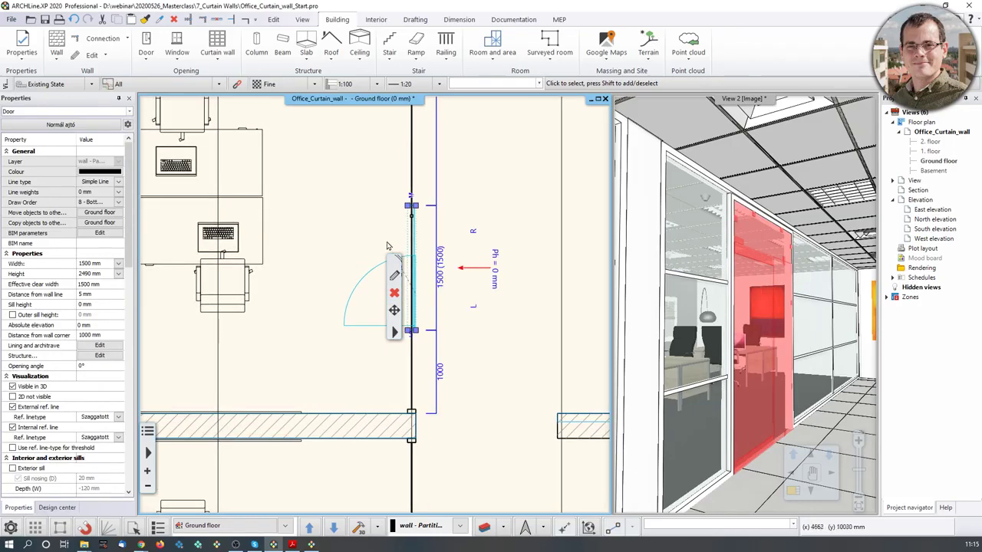
middle_drag(462, 252, 481, 254)
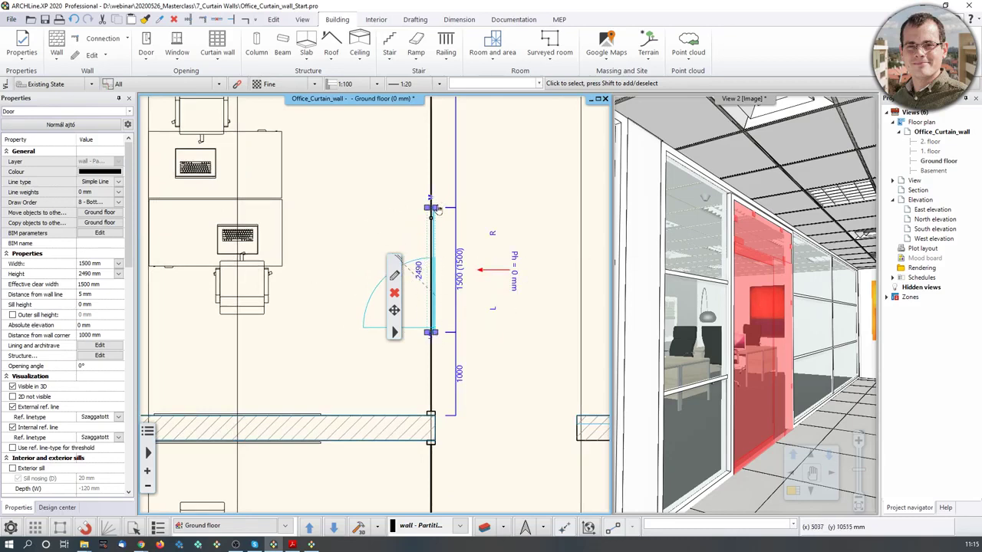
mouse_move(434, 209)
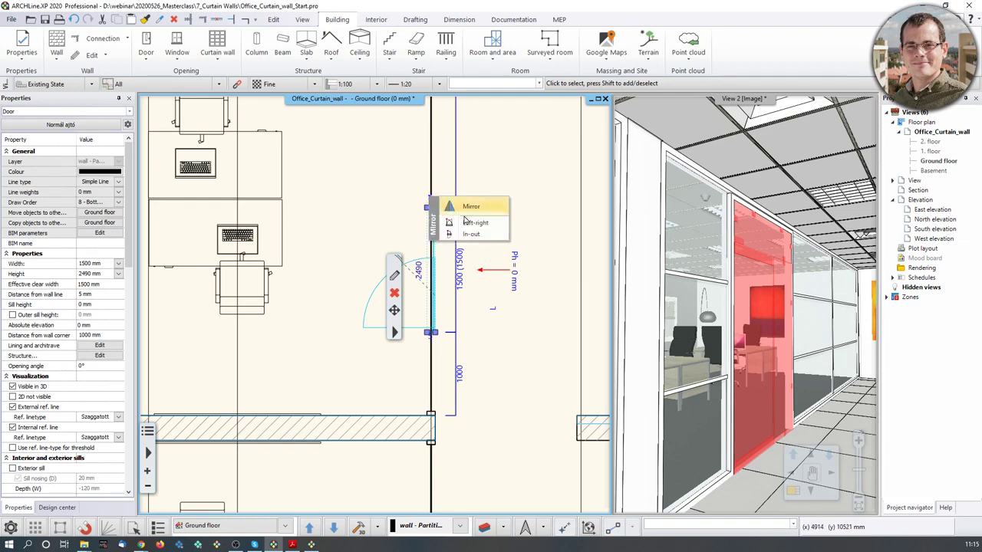
click(470, 227)
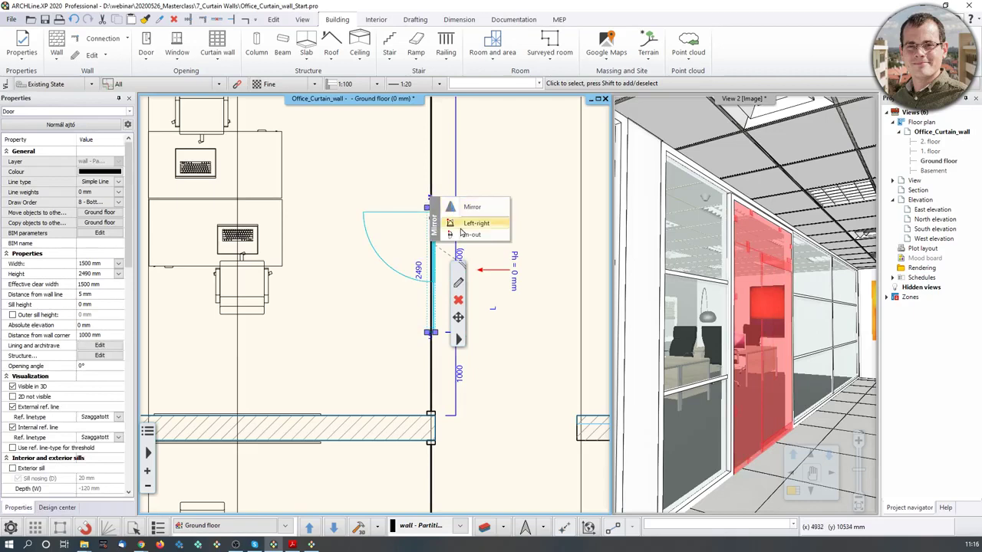
Try mirroring the copied door in-out towards the corridor, and mirror it back into the office.
click(462, 237)
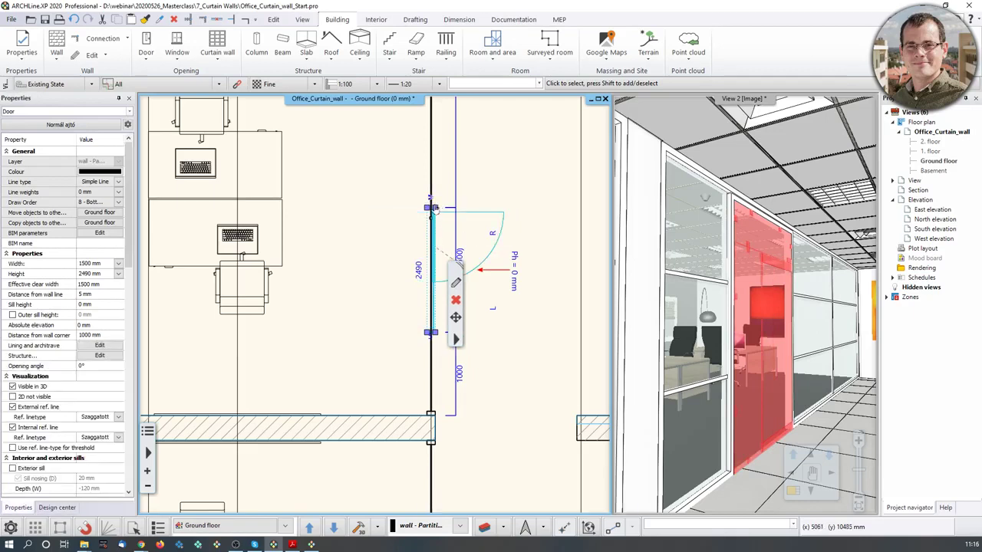
mouse_move(432, 206)
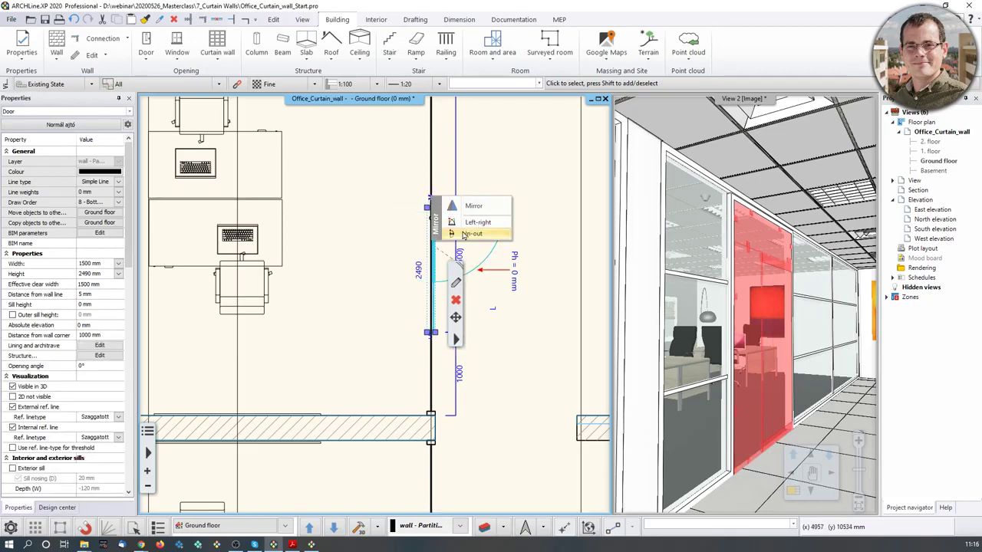
click(464, 234)
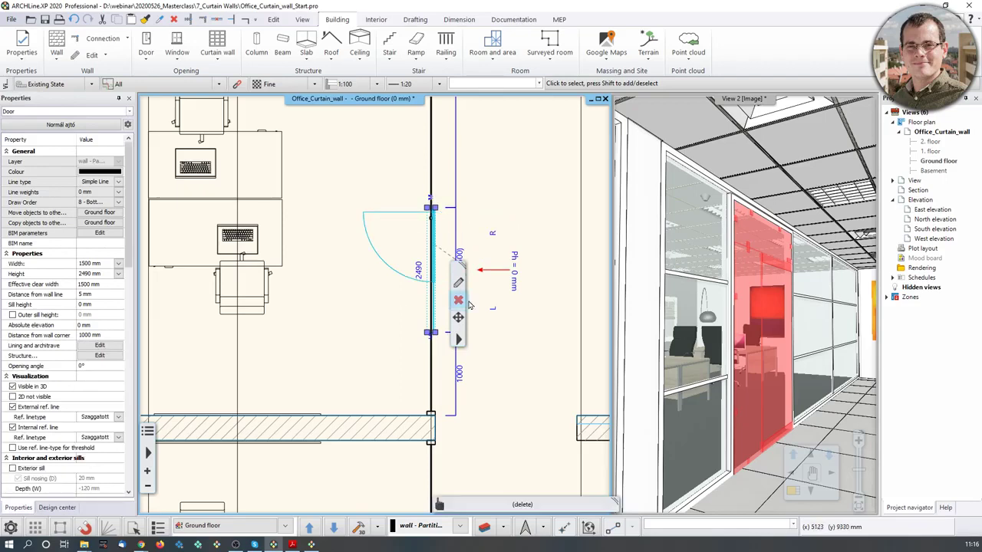
Deselect the door and examine it within the new glass wall in the 3D view.
click(519, 218)
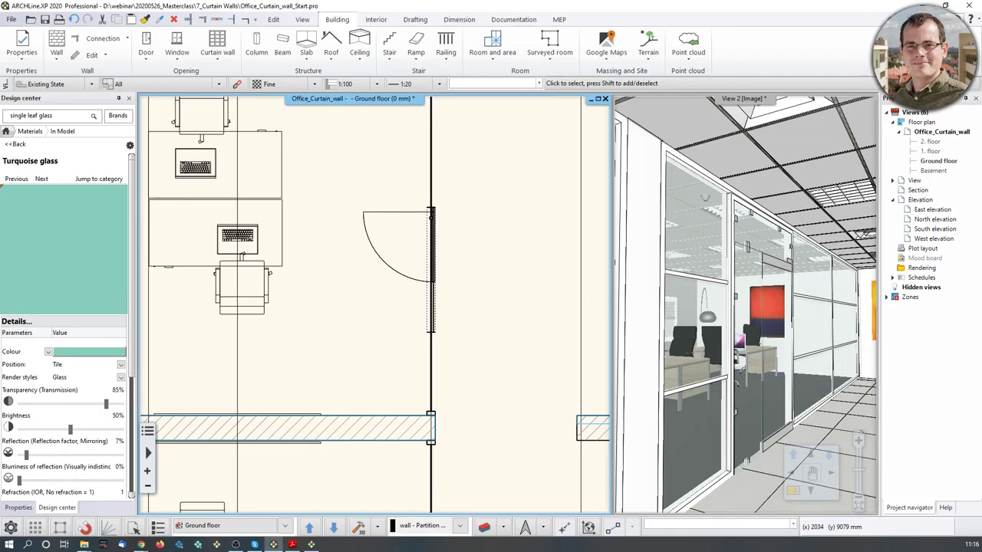
click(764, 268)
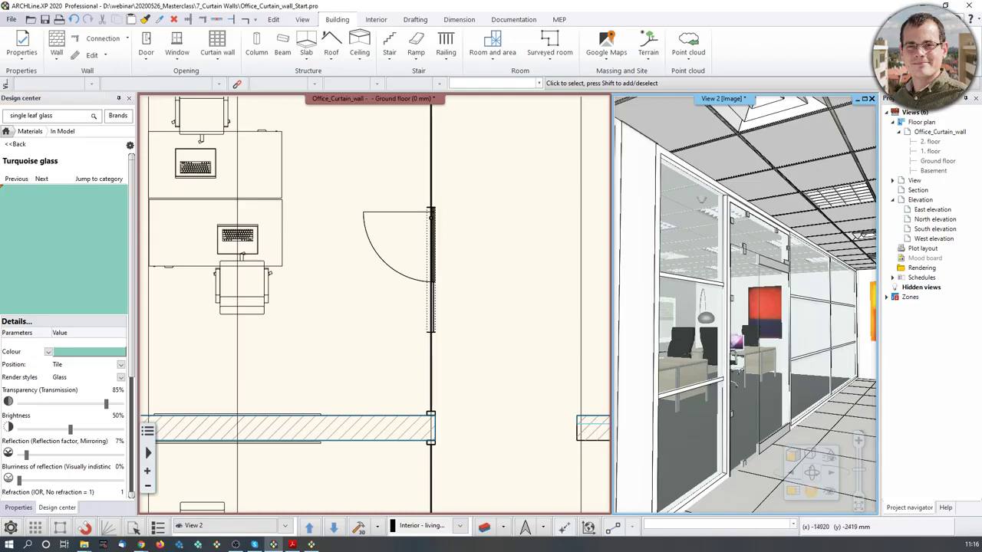
middle_drag(813, 324, 806, 317)
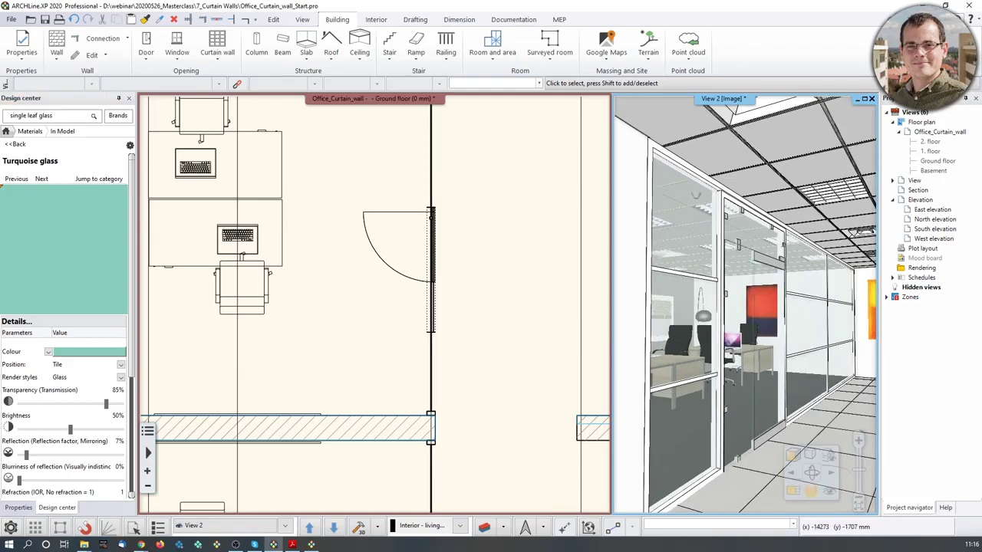
Set the new glass wall's number of glasses in vertical to 1, keeping 3 in horizontal, and apply the change.
middle_drag(803, 372, 817, 381)
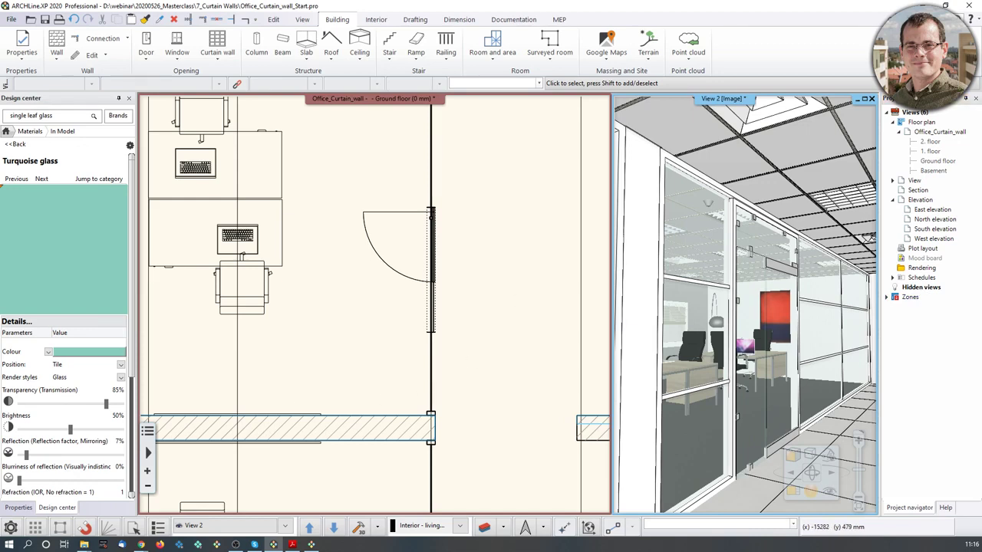
click(470, 288)
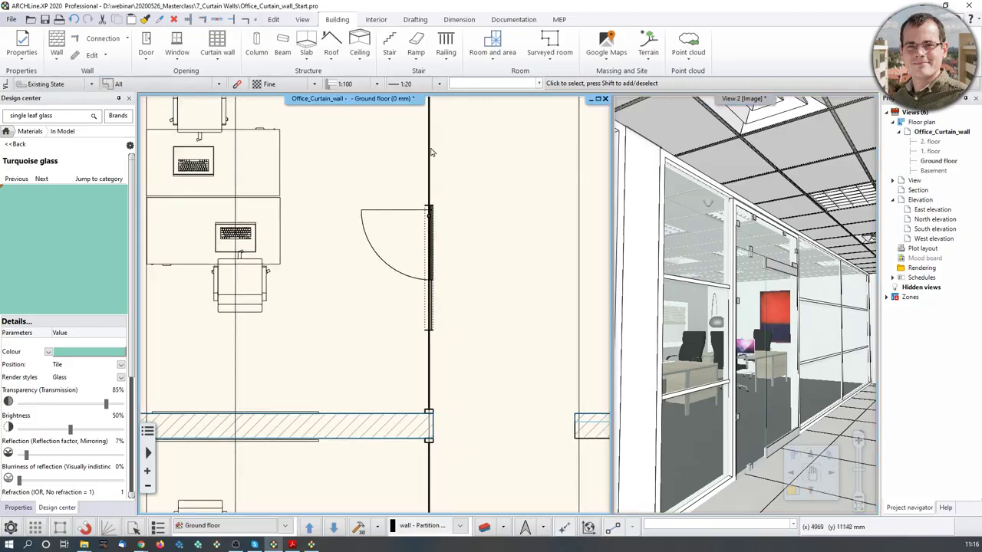
click(431, 149)
click(454, 185)
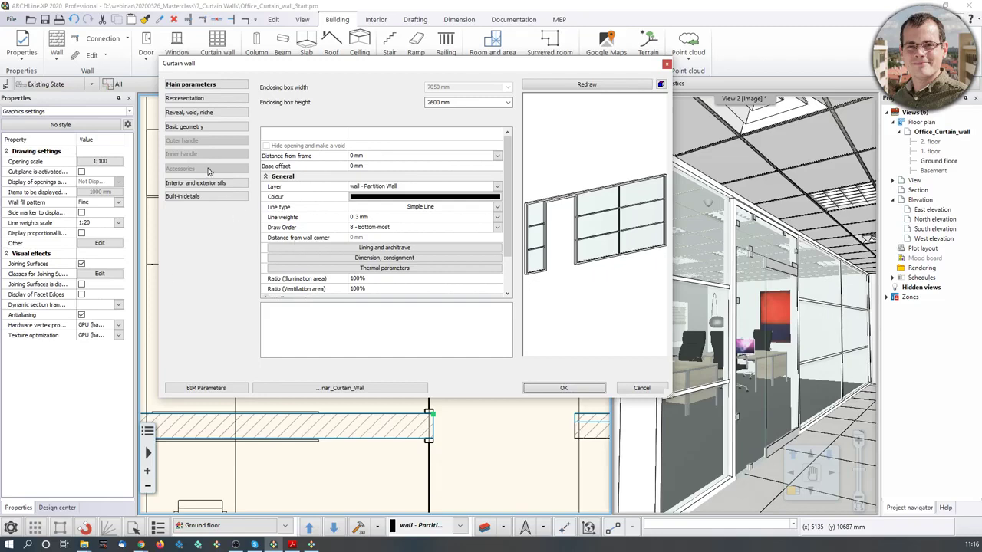
click(207, 128)
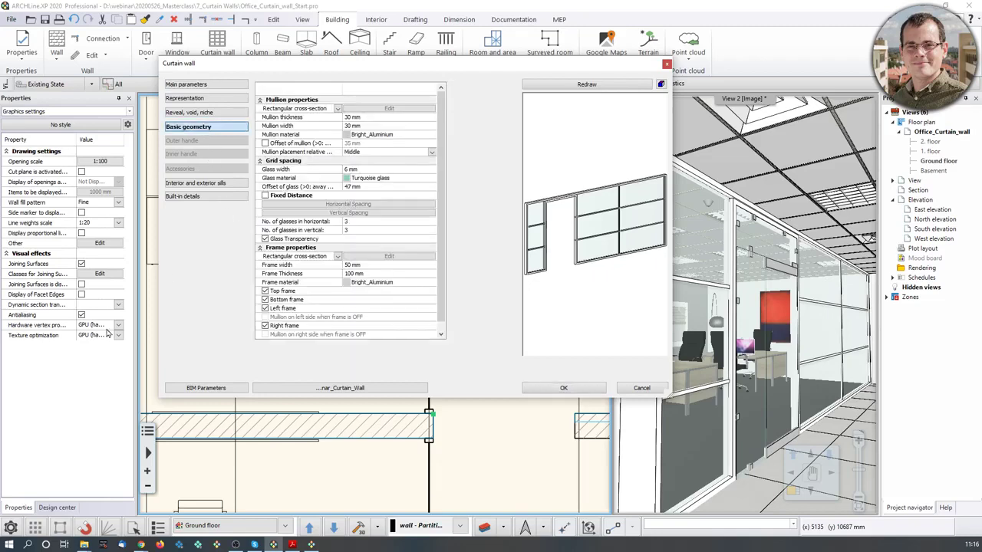
click(350, 231)
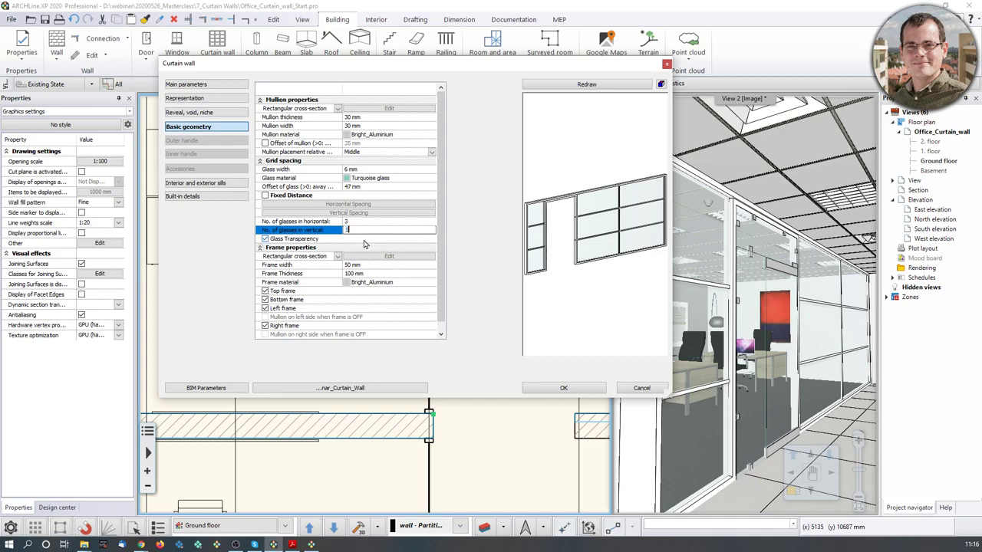
text(1)
click(592, 88)
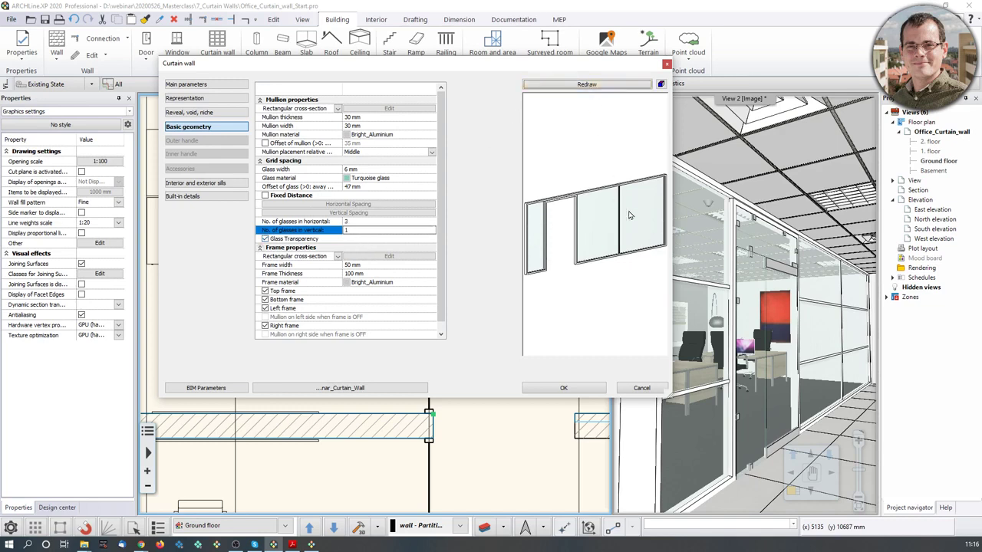
mouse_move(595, 224)
mouse_down()
mouse_move(613, 226)
mouse_move(593, 229)
mouse_up()
scroll(615, 223, up, 3)
scroll(610, 224, down, 2)
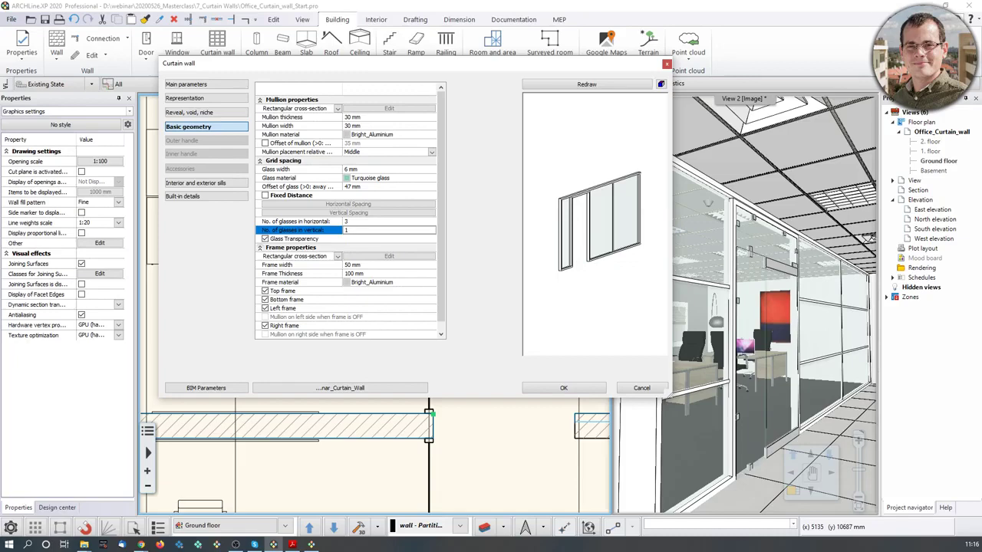
click(581, 388)
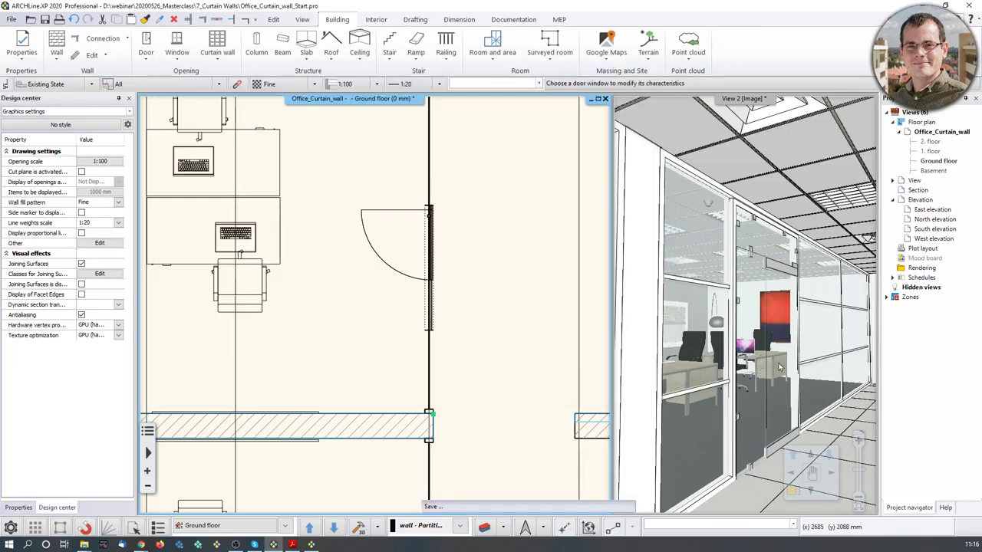
Inspect the glass wall with full-height panels from the corridor in the enlarged 3D view.
click(800, 345)
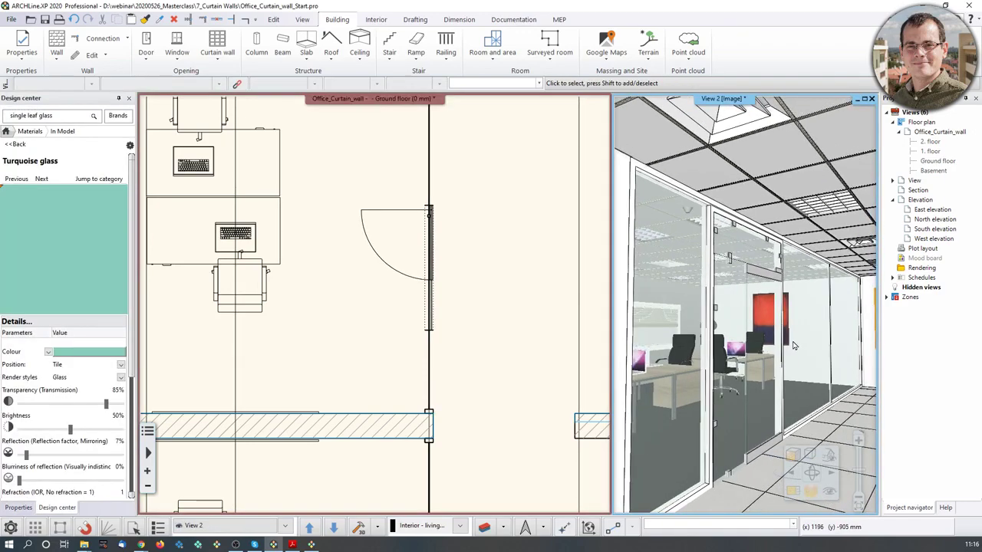
middle_drag(794, 347, 785, 347)
click(794, 494)
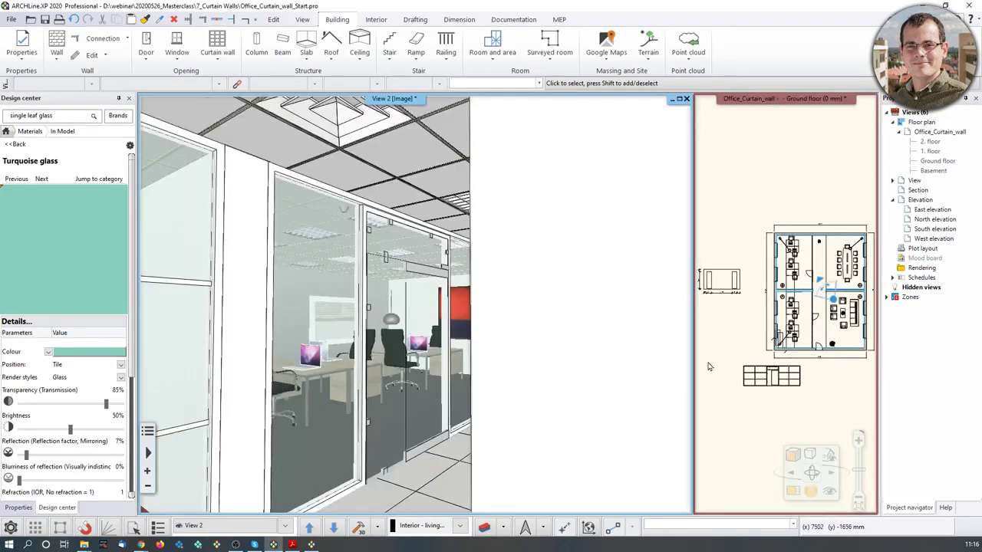
middle_drag(631, 352, 375, 349)
scroll(453, 234, down, 2)
mouse_move(452, 234)
middle_down()
mouse_move(410, 235)
mouse_move(441, 222)
mouse_move(369, 195)
mouse_move(568, 209)
middle_up()
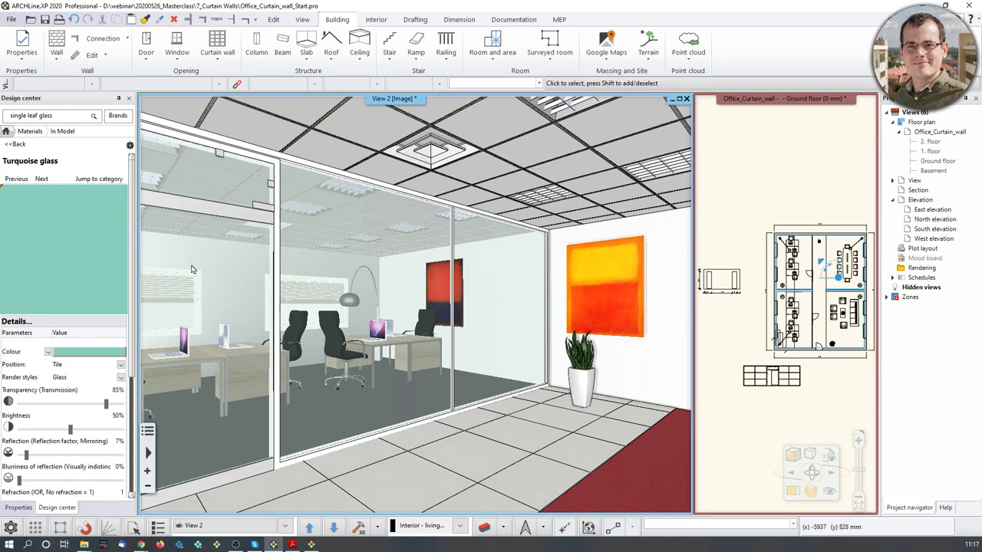
middle_drag(320, 203, 287, 208)
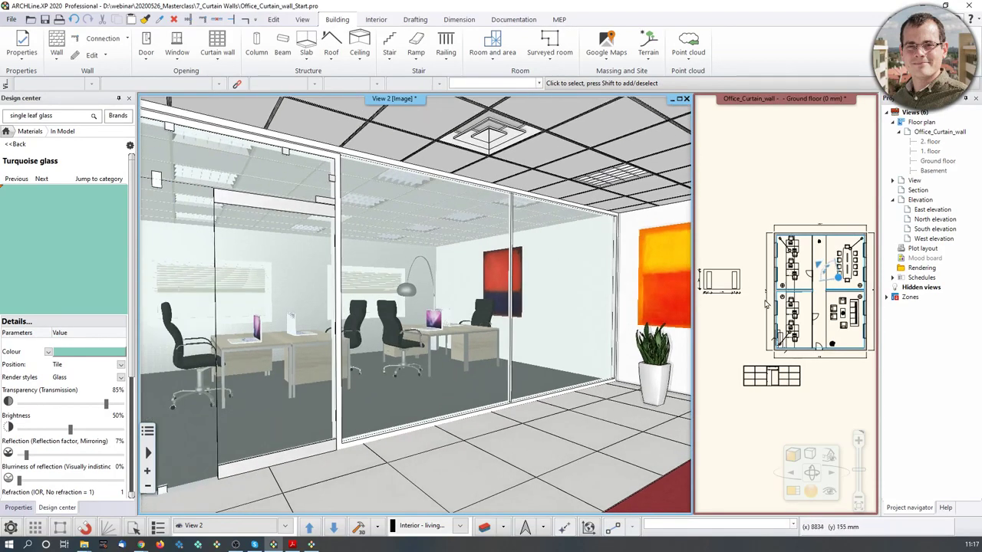
Place the editable layout of the new glass wall in the empty area above the floor plan.
scroll(767, 303, up, 5)
click(790, 244)
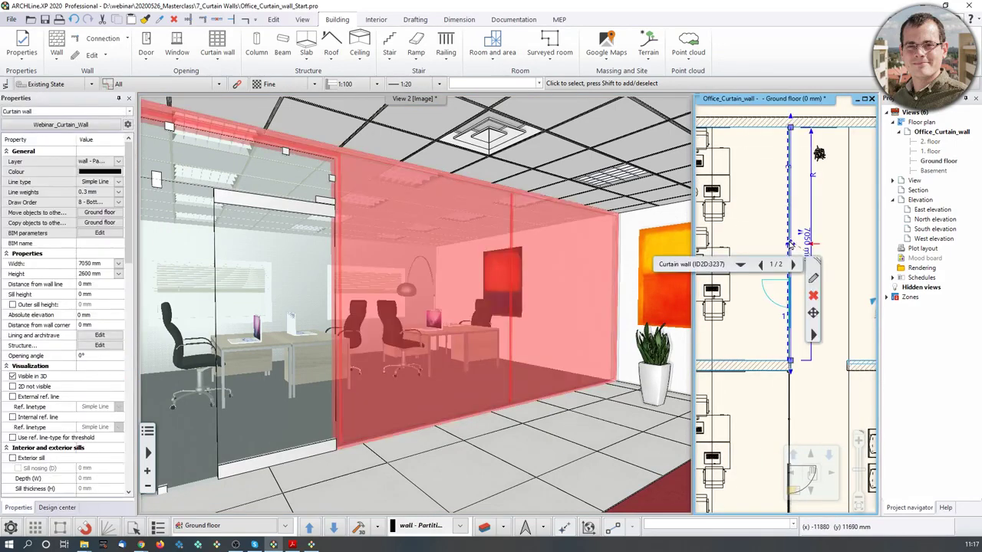
right_click(790, 242)
click(831, 368)
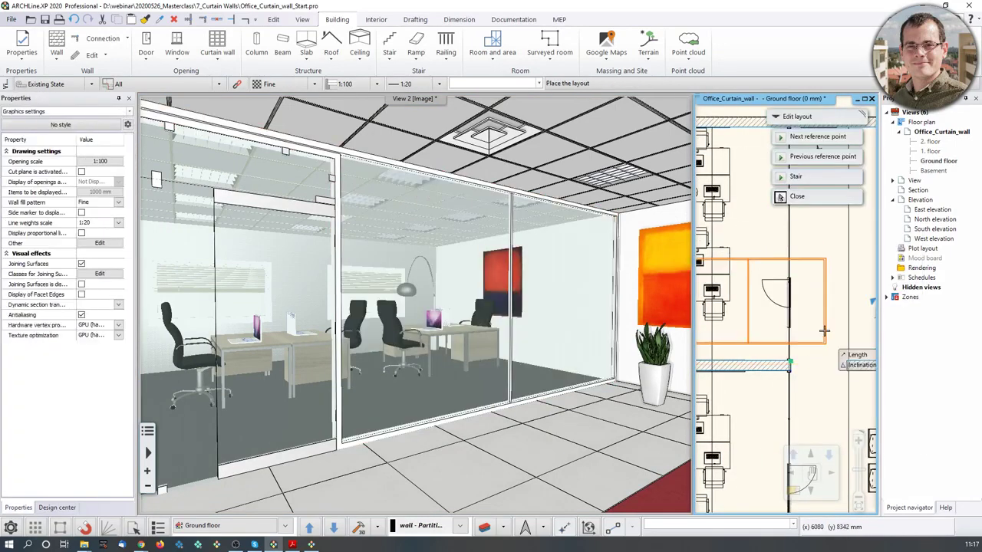
click(824, 332)
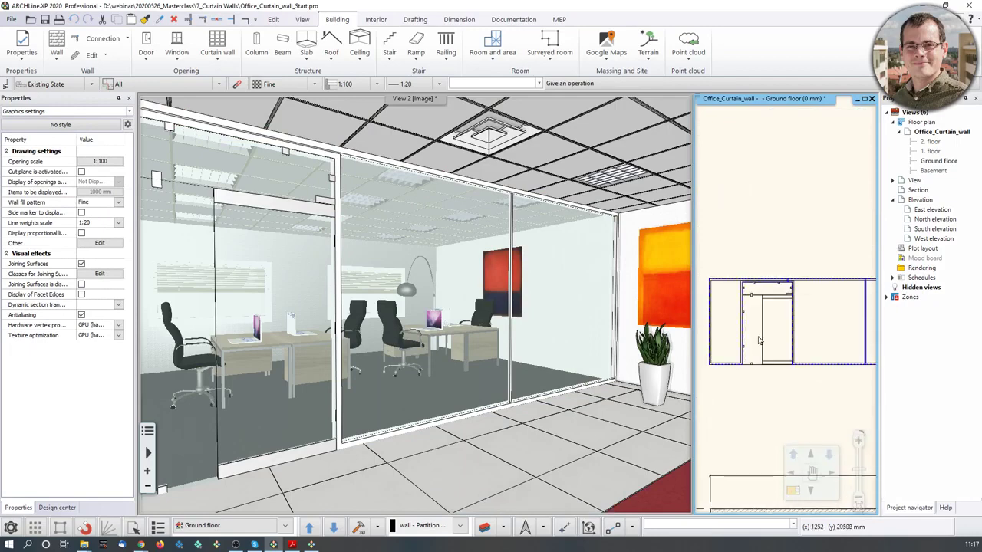
scroll(759, 339, up, 5)
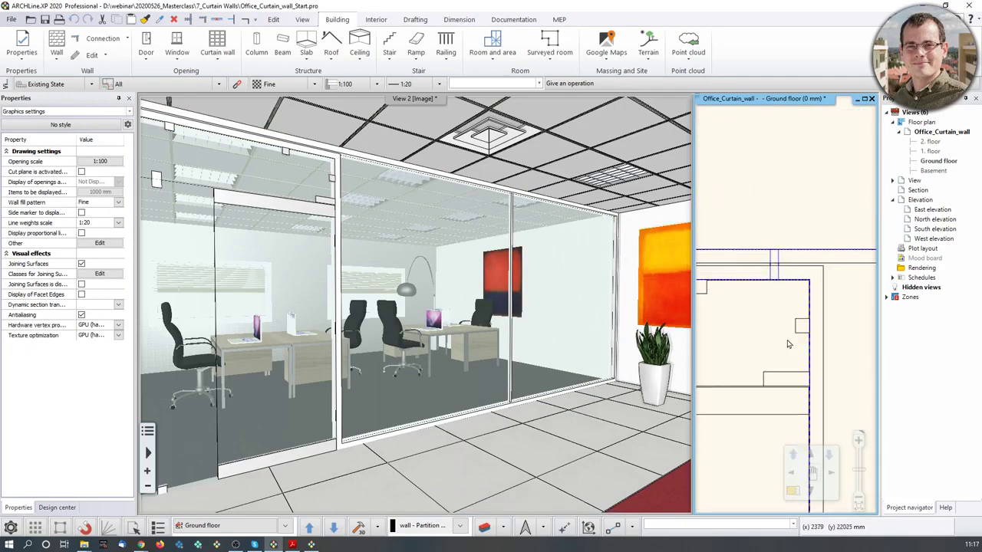
click(793, 491)
scroll(411, 282, up, 5)
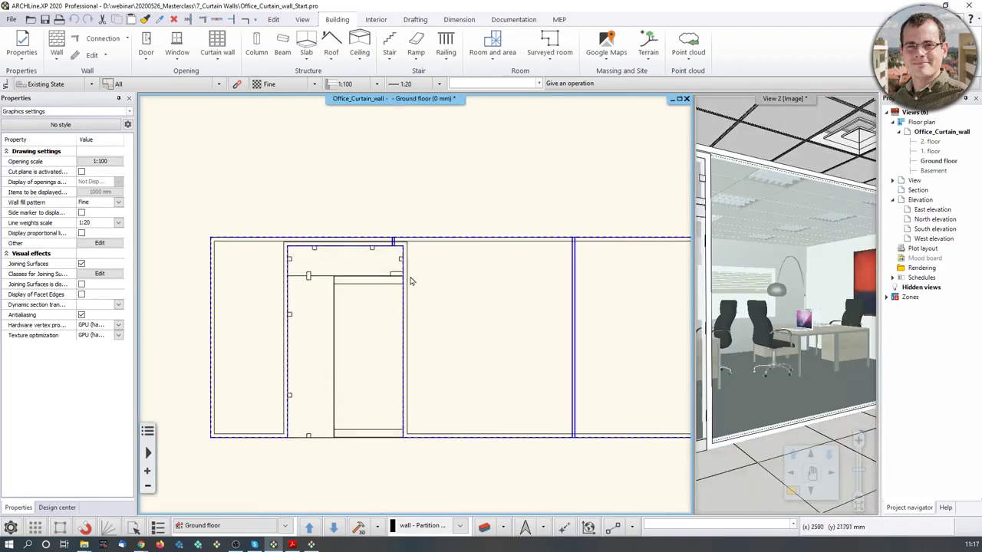
scroll(410, 282, up, 2)
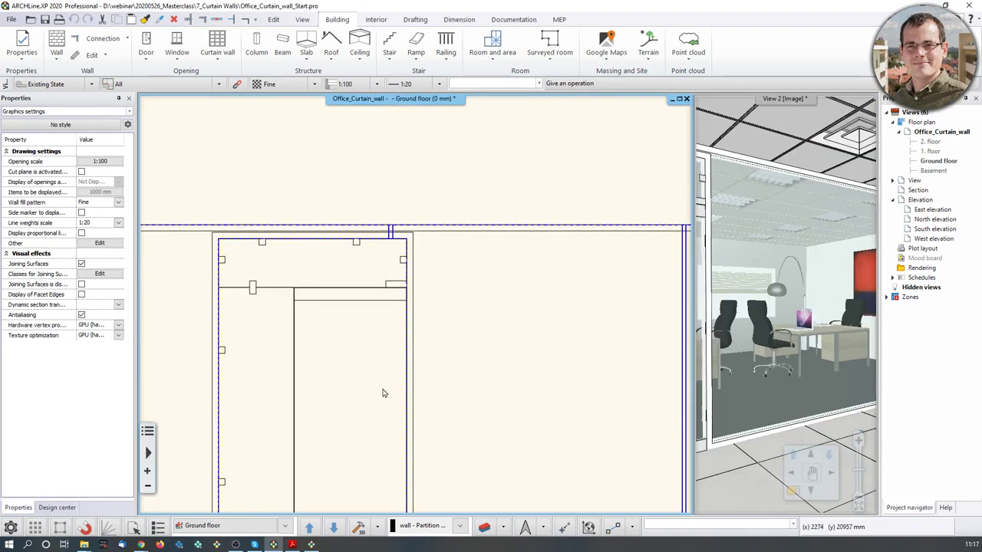
click(554, 191)
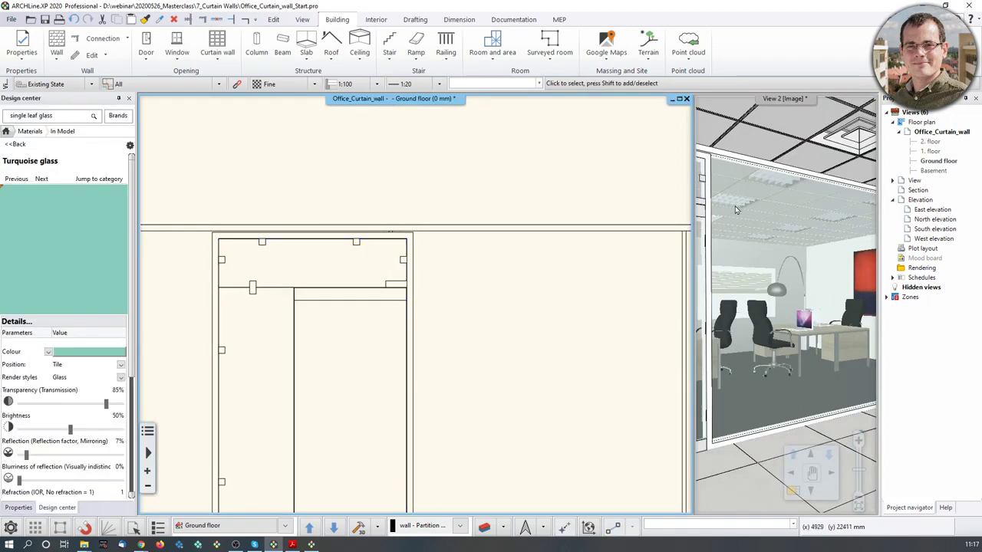
Examine the area above the door's top frame in the 3D view and the layout for the short leftover mullion.
middle_drag(737, 210, 815, 309)
scroll(815, 308, up, 2)
middle_drag(743, 210, 828, 244)
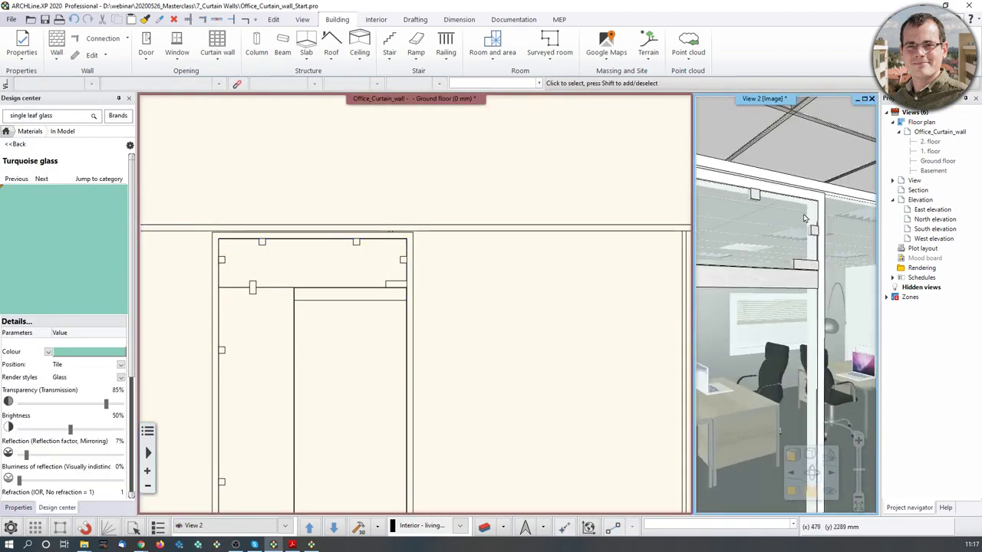
middle_drag(778, 178, 825, 270)
scroll(812, 269, up, 2)
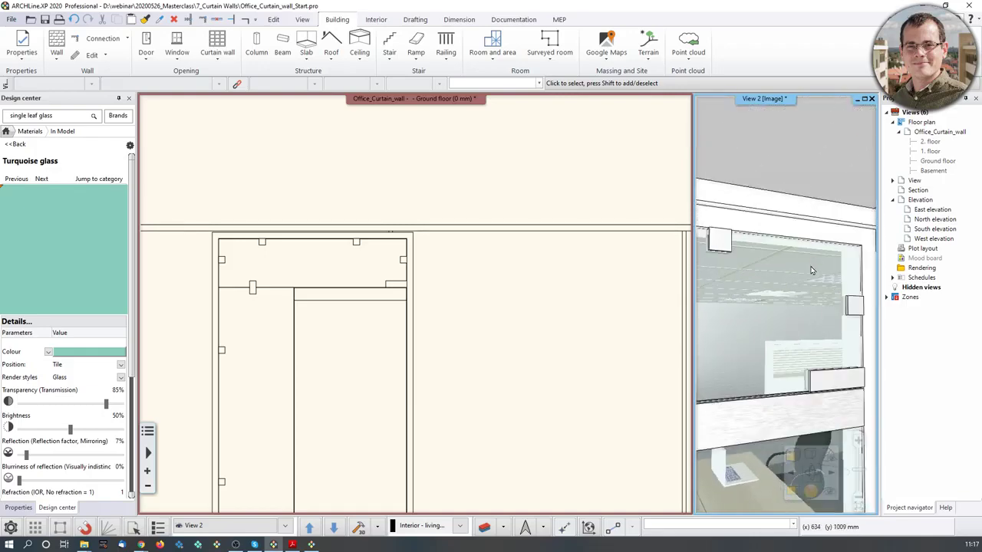
middle_drag(815, 225, 793, 270)
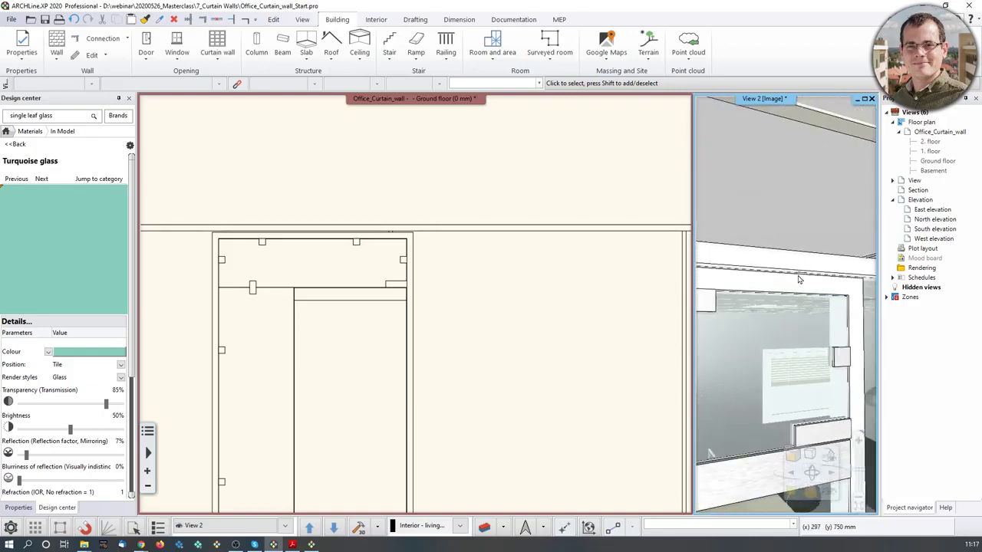
scroll(798, 280, down, 4)
scroll(439, 327, down, 2)
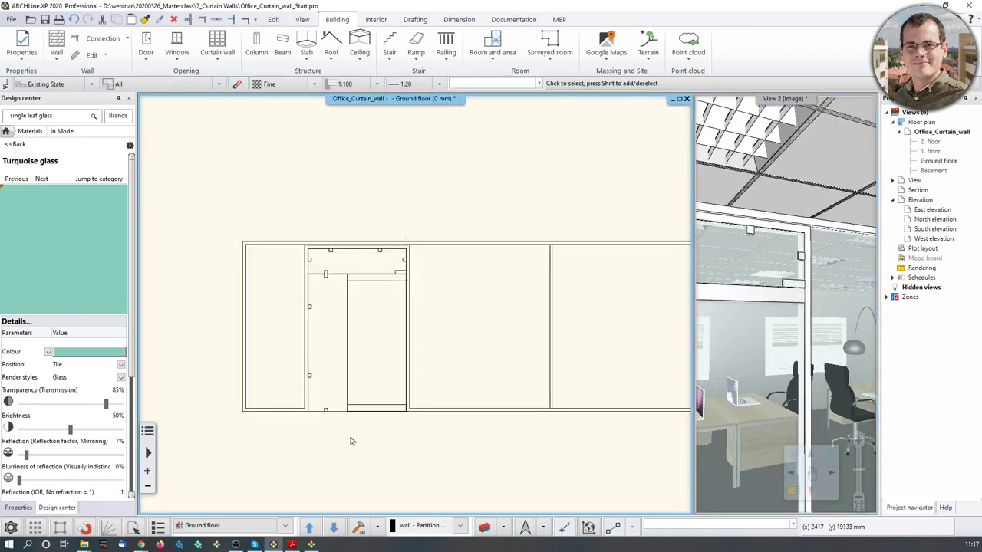
mouse_move(147, 431)
scroll(409, 263, up, 2)
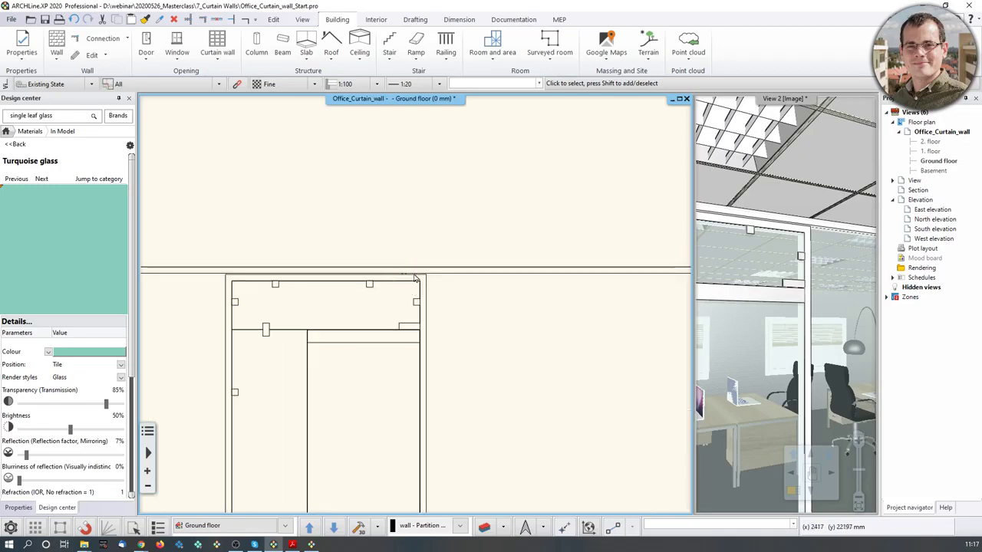
scroll(438, 239, up, 1)
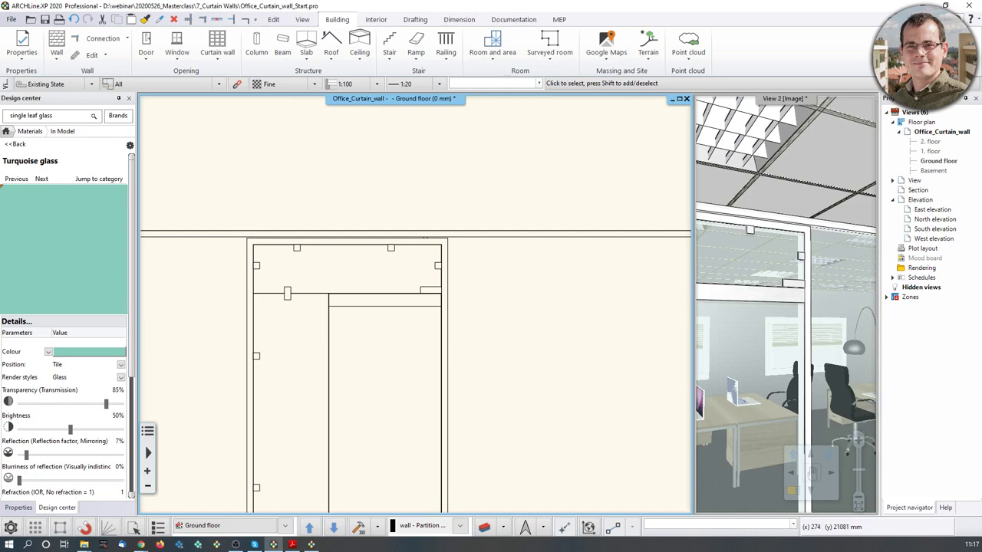
Continue editing the layout and move the short mullion above the door flush against the door frame's outer edge beside the narrow glass panel.
click(468, 236)
right_click(468, 236)
click(499, 261)
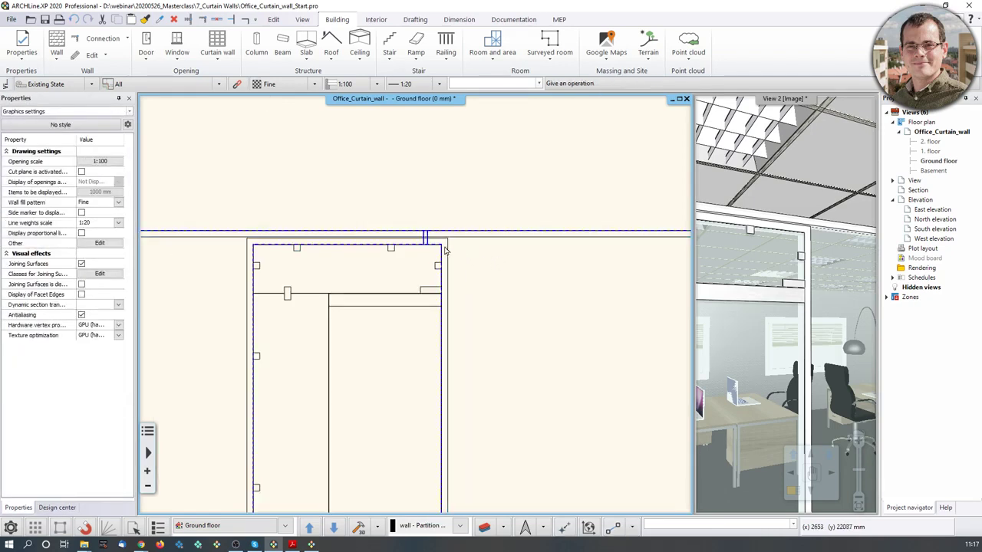
scroll(426, 232, up, 1)
middle_drag(426, 233, 428, 250)
right_click(427, 263)
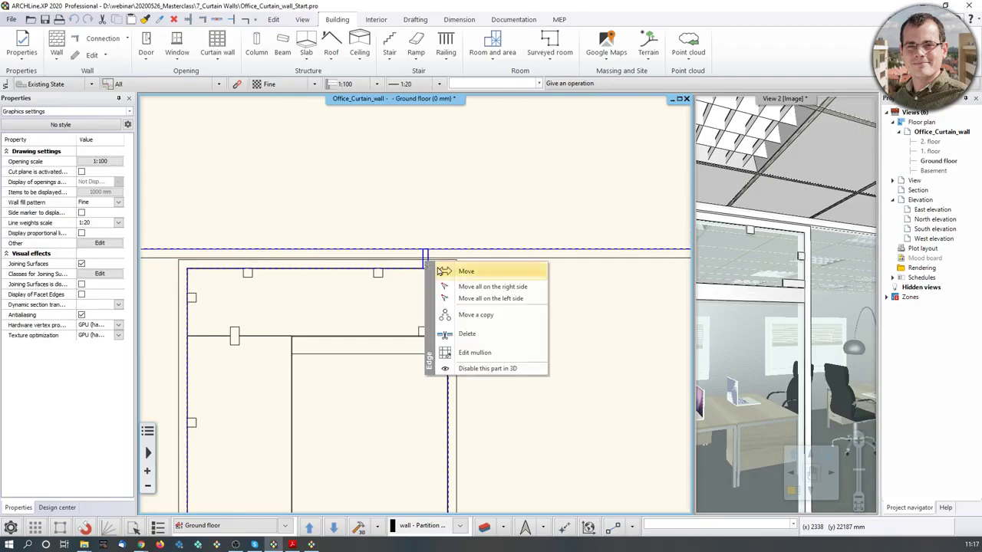
click(454, 267)
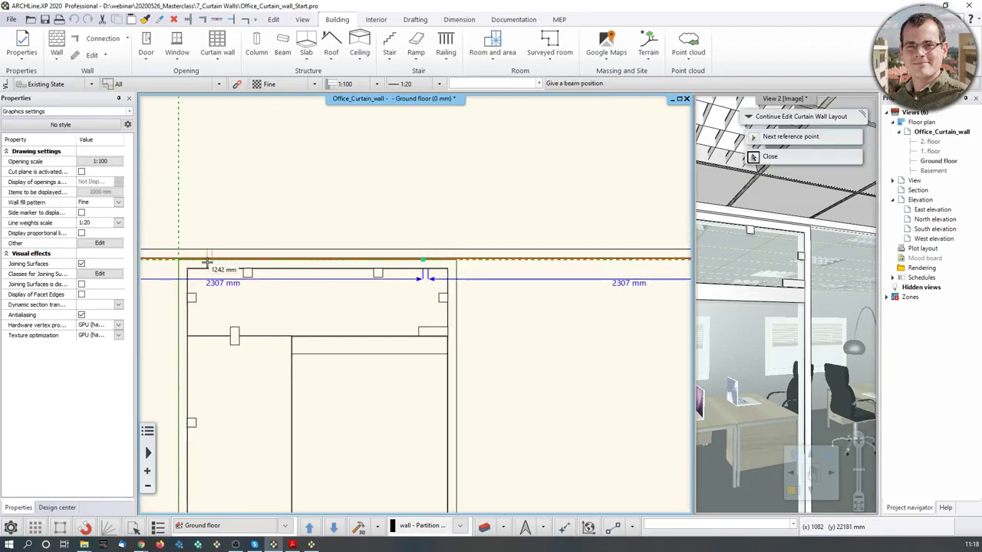
middle_drag(207, 261, 294, 247)
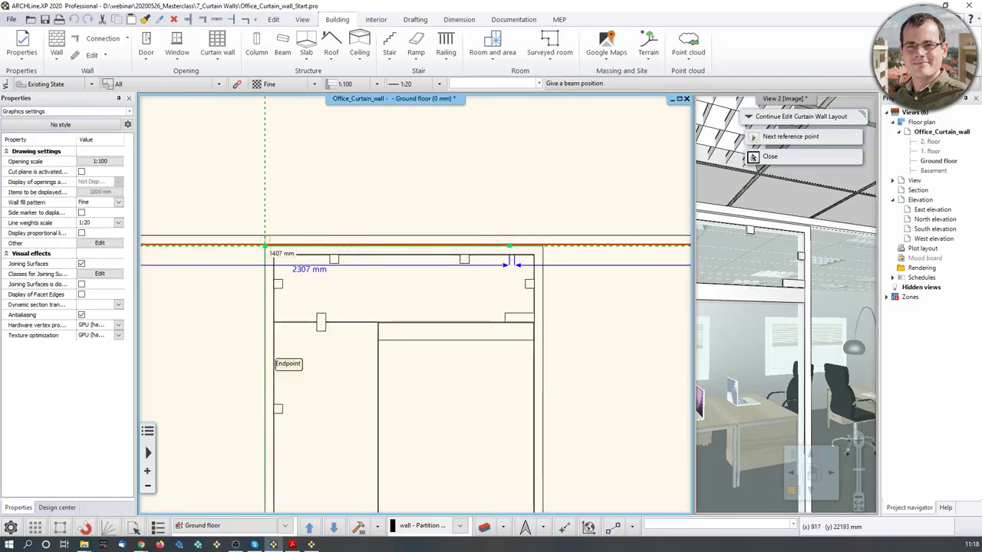
middle_drag(265, 246, 443, 290)
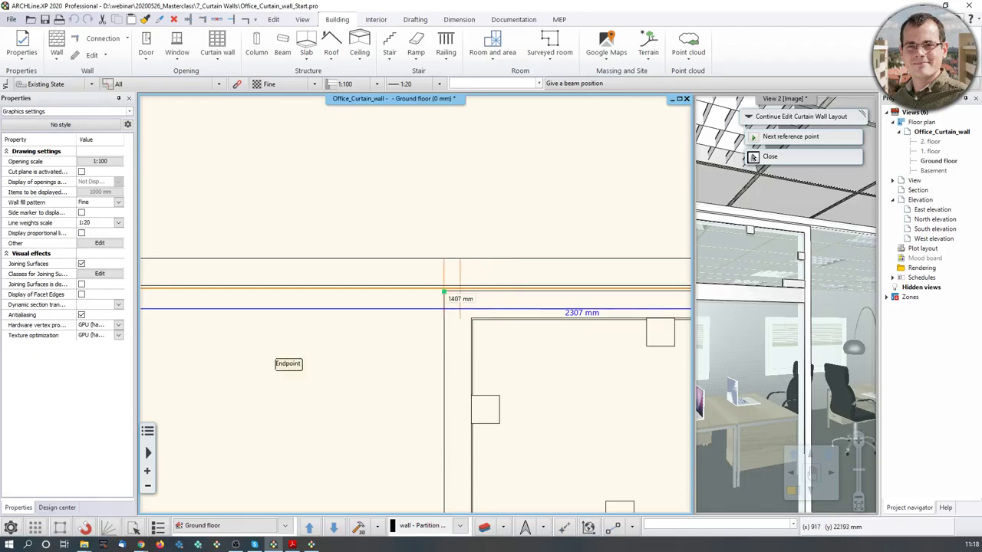
click(430, 285)
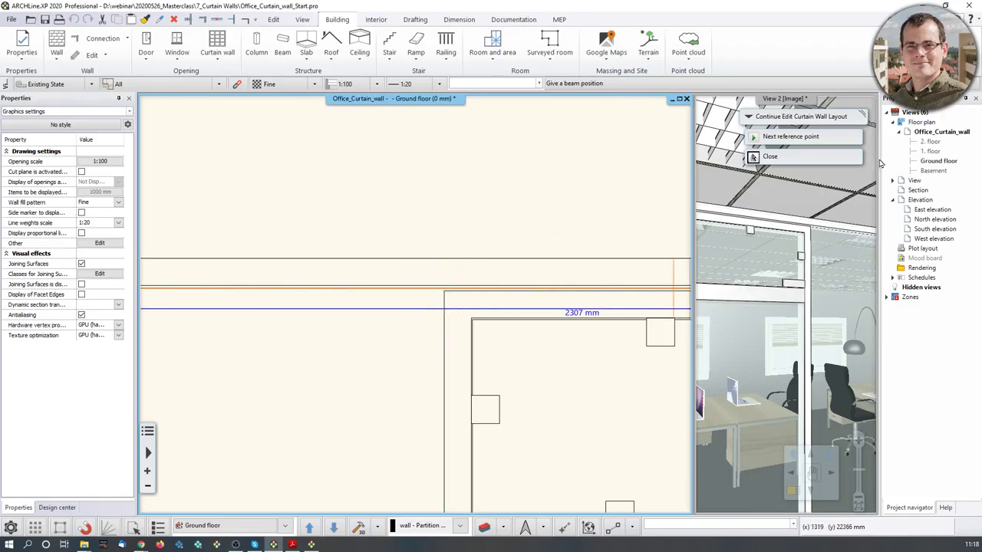
key(Escape)
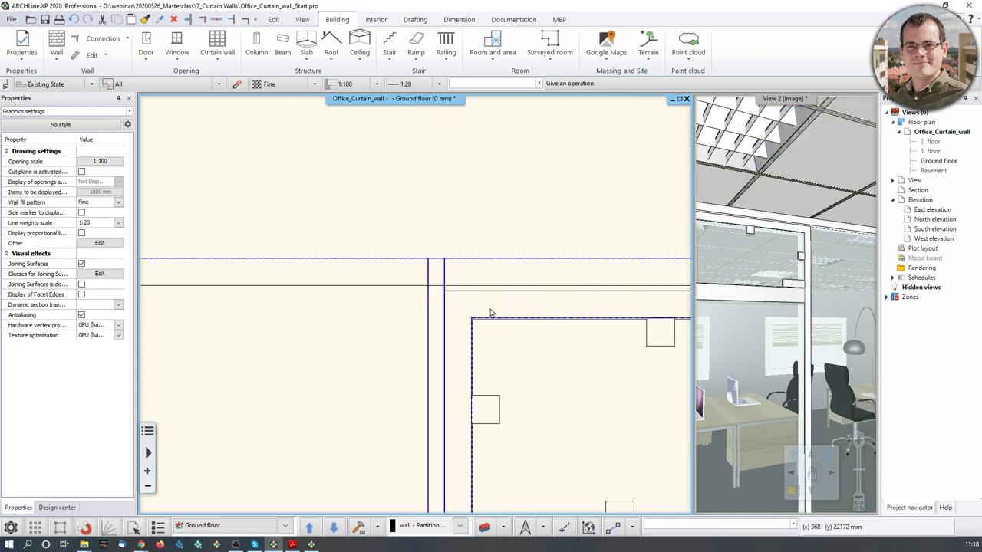
scroll(502, 376, down, 5)
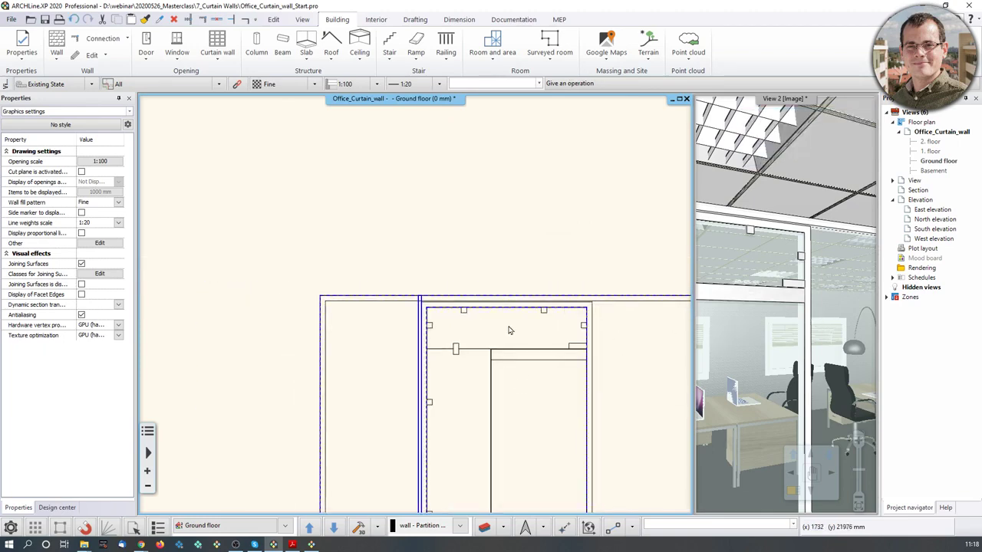
key(Escape)
Reopen the glass wall's layout for editing at the mullion between the two wide panels.
middle_drag(817, 274, 772, 284)
scroll(748, 272, down, 1)
middle_drag(521, 350, 519, 330)
scroll(543, 290, up, 2)
middle_drag(632, 281, 546, 277)
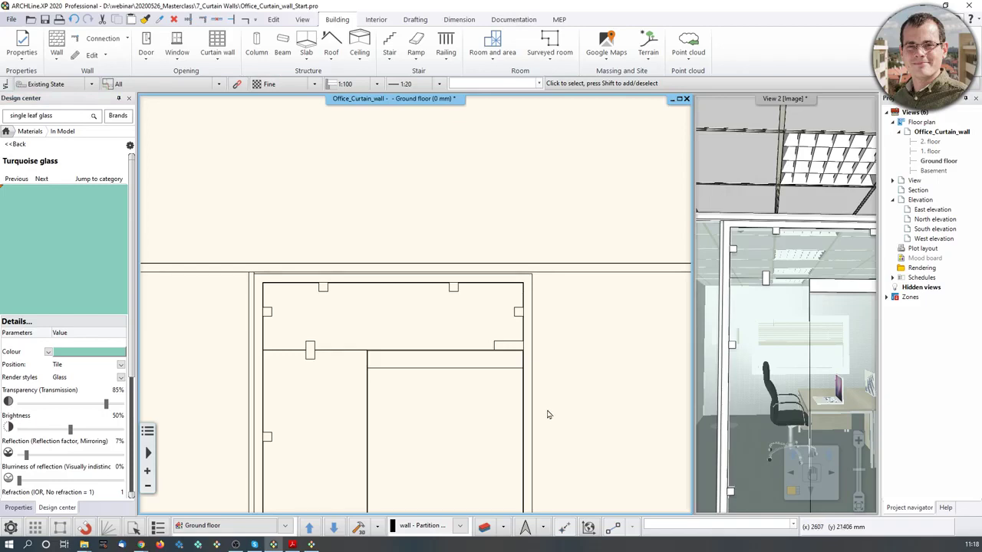
scroll(547, 414, down, 3)
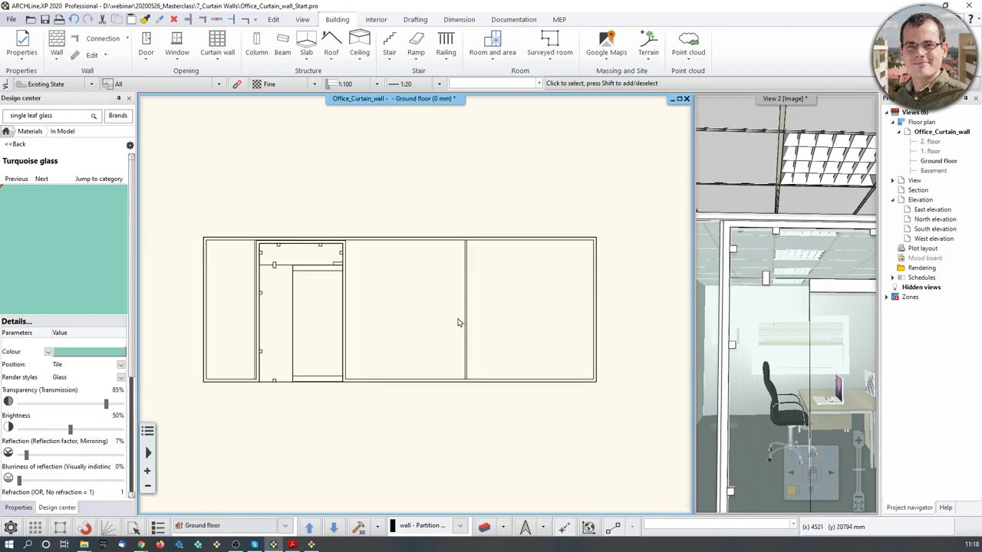
click(466, 322)
right_click(482, 325)
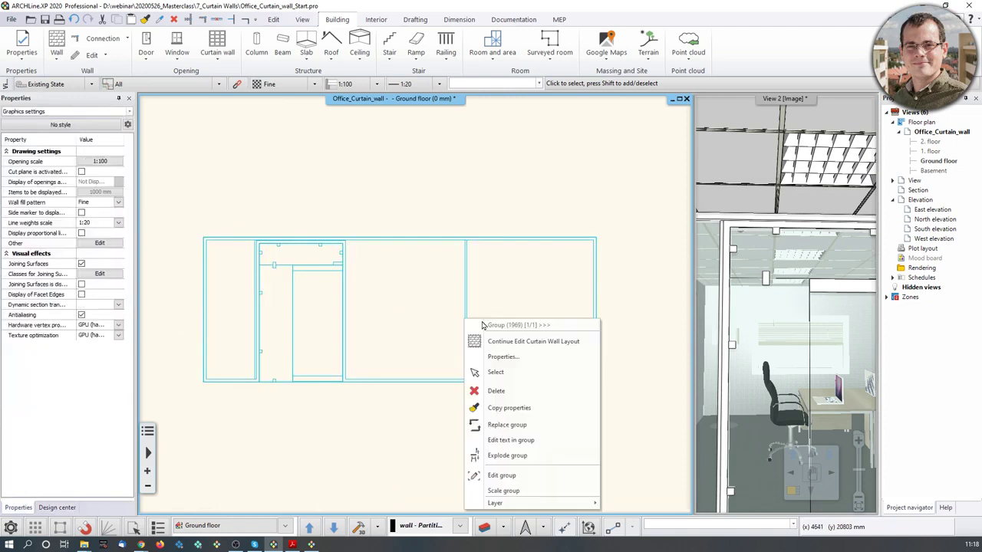
Edit the curtain wall layout and move the mullion dividing the large glass panels to 2200 mm from the far end frame.
click(484, 342)
right_click(466, 317)
click(474, 323)
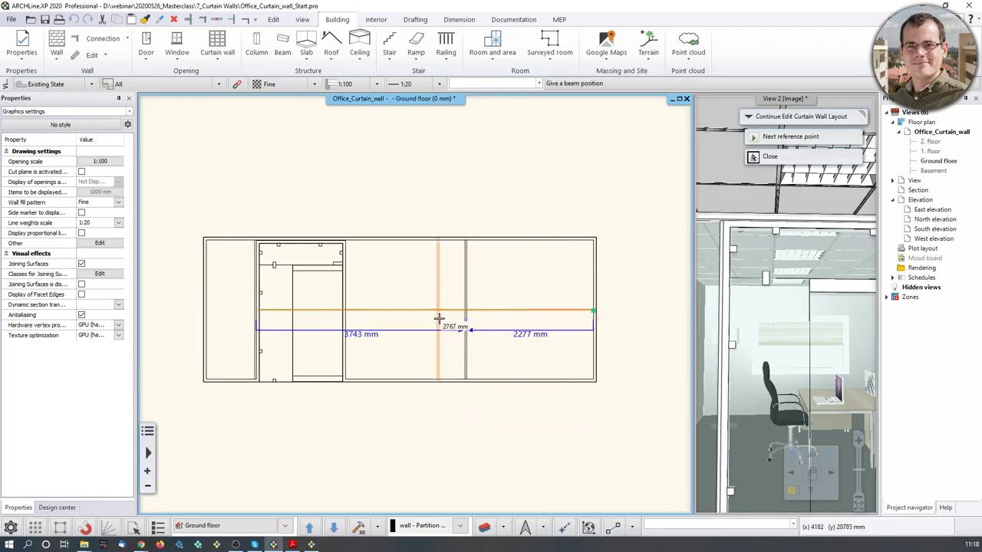
text(2200)
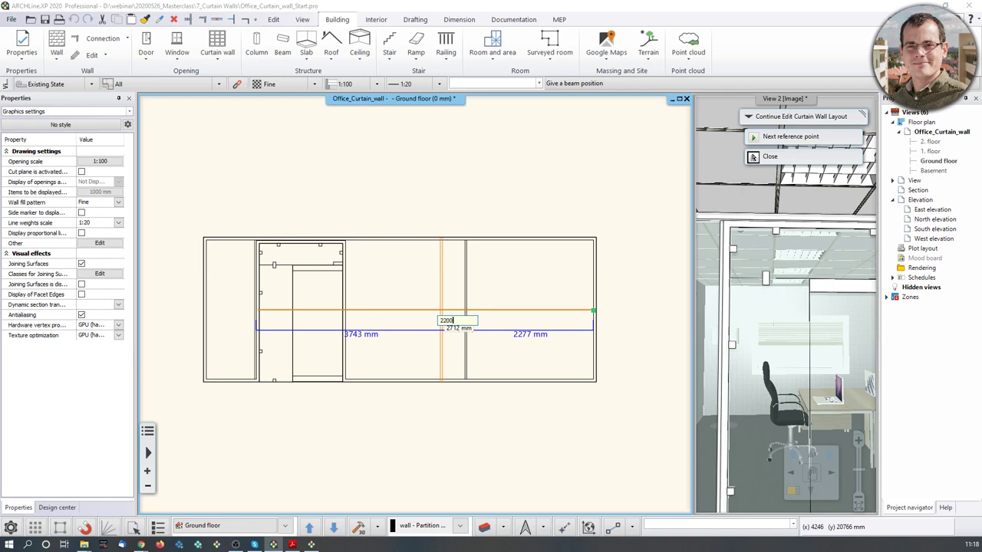
key(Return)
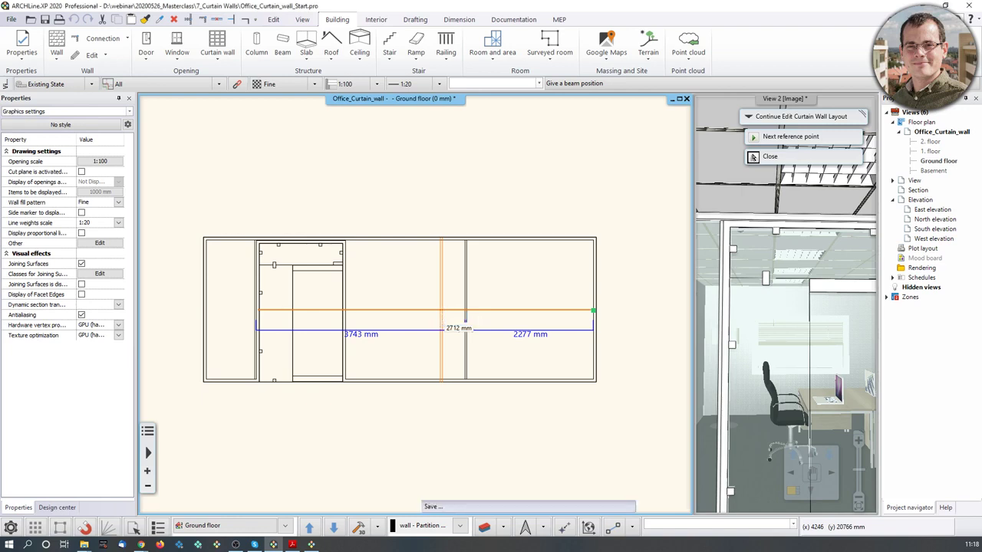
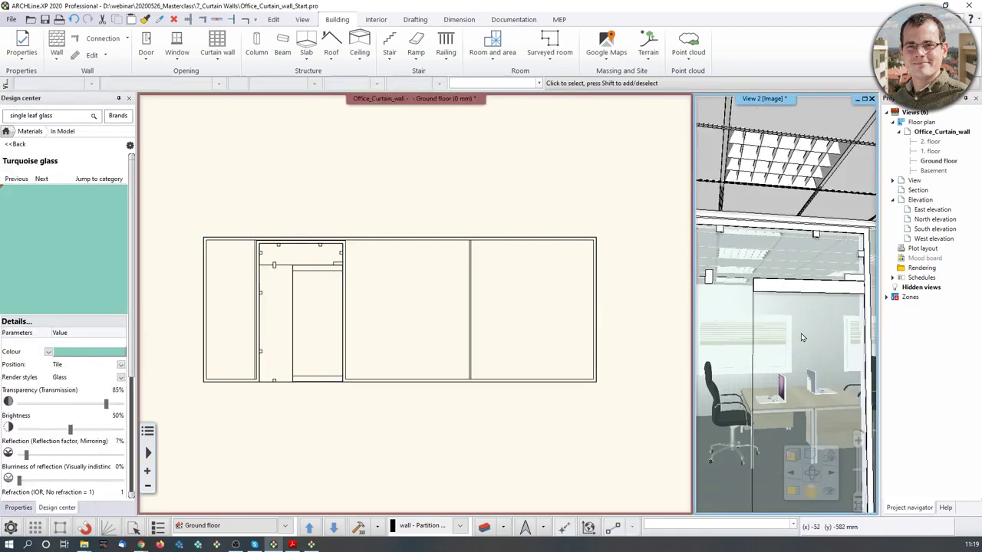
middle_drag(802, 338, 814, 369)
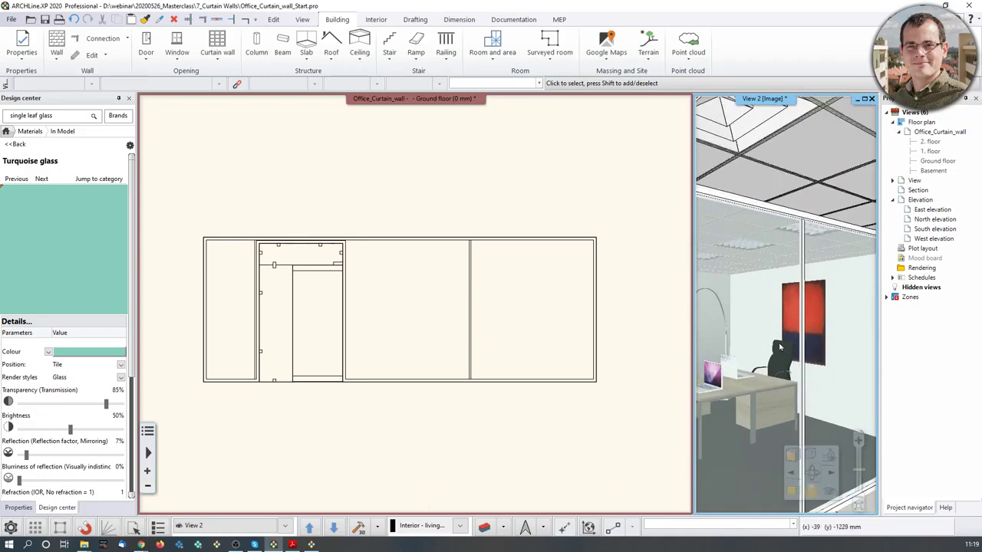
Set the thickness of the mullion between the two large glass panels to 40 mm in the curtain wall layout.
click(465, 358)
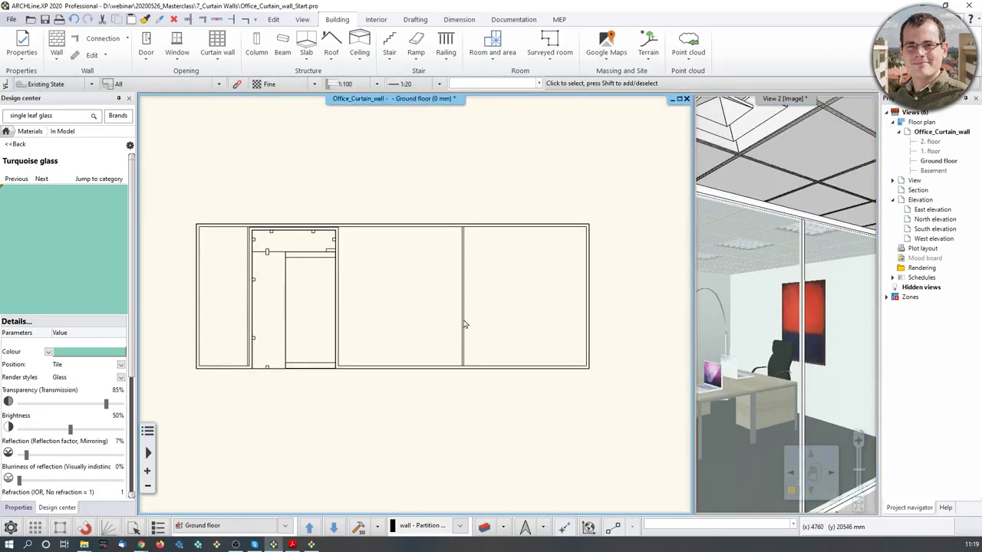
click(462, 322)
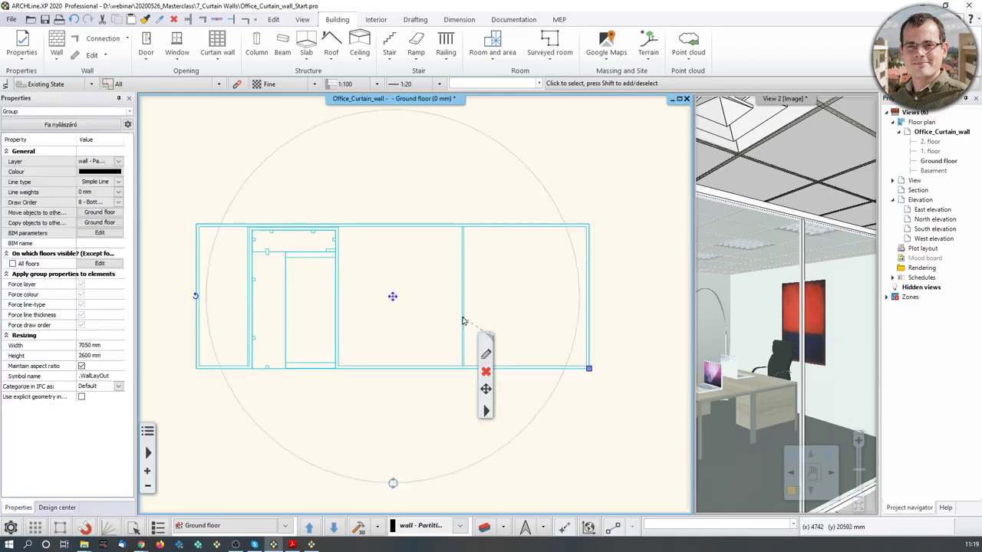
right_click(463, 319)
click(476, 337)
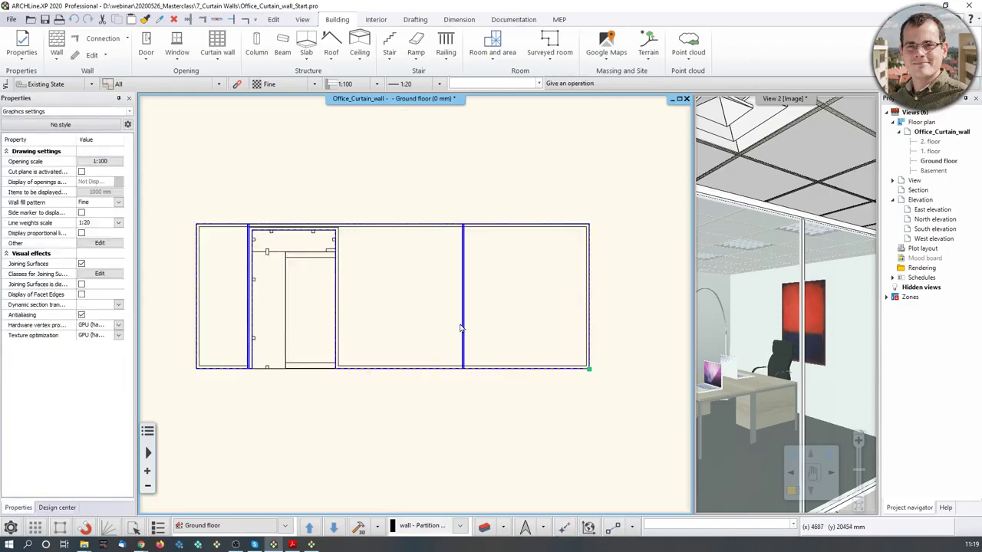
click(462, 328)
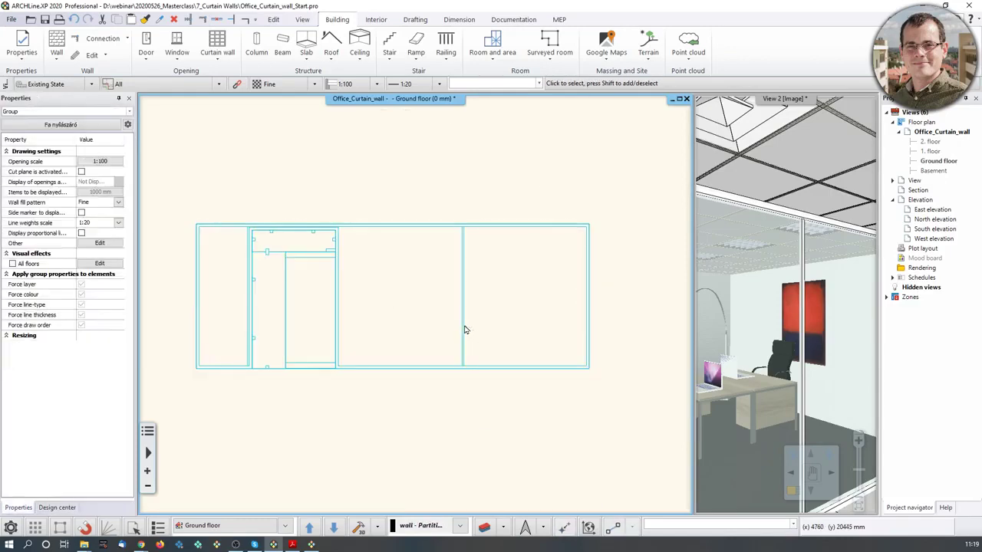
right_click(463, 327)
click(495, 348)
right_click(463, 326)
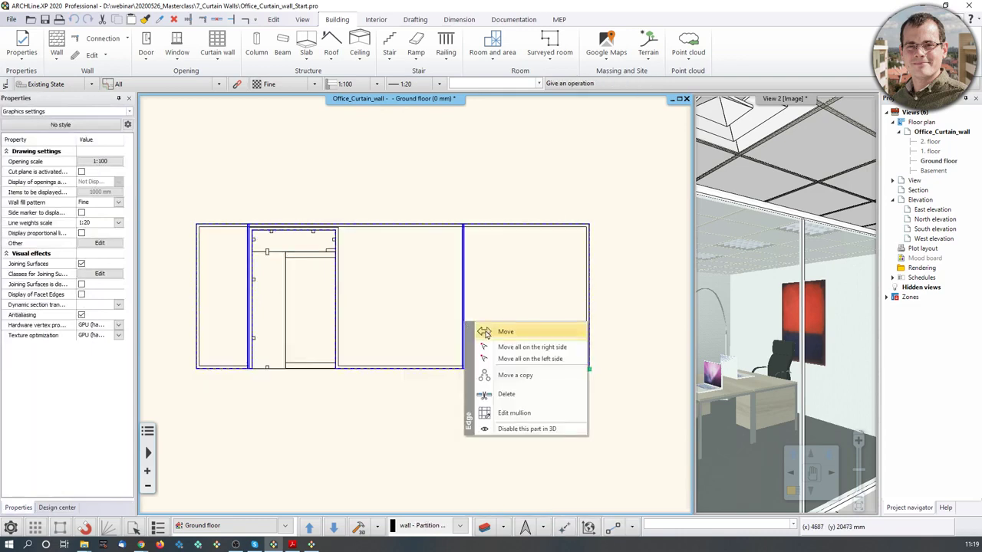
click(514, 413)
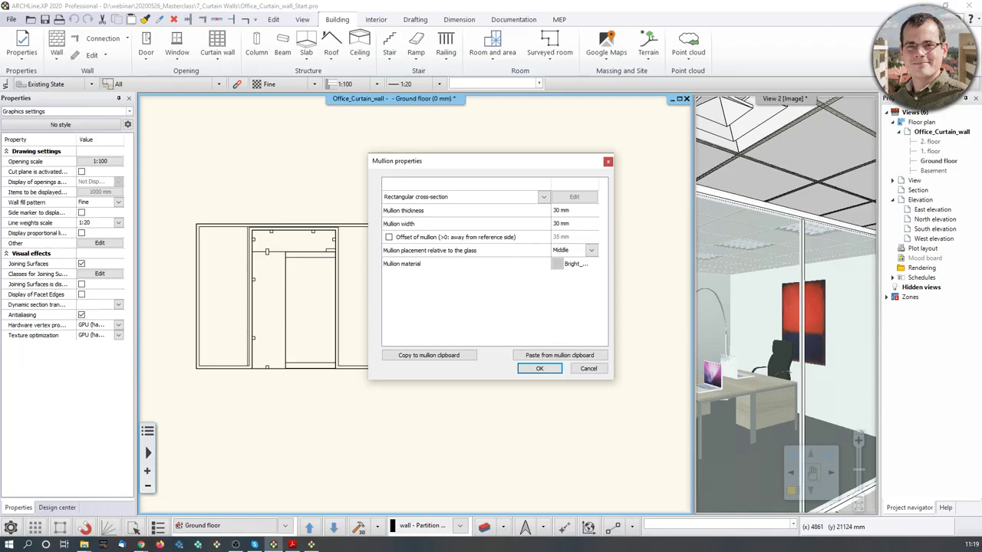
click(560, 212)
text(40)
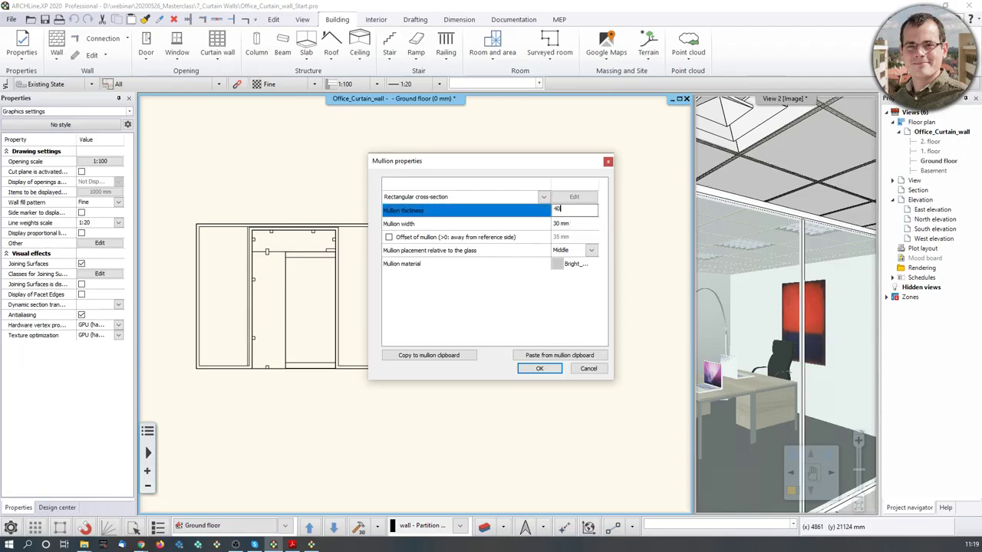
click(553, 372)
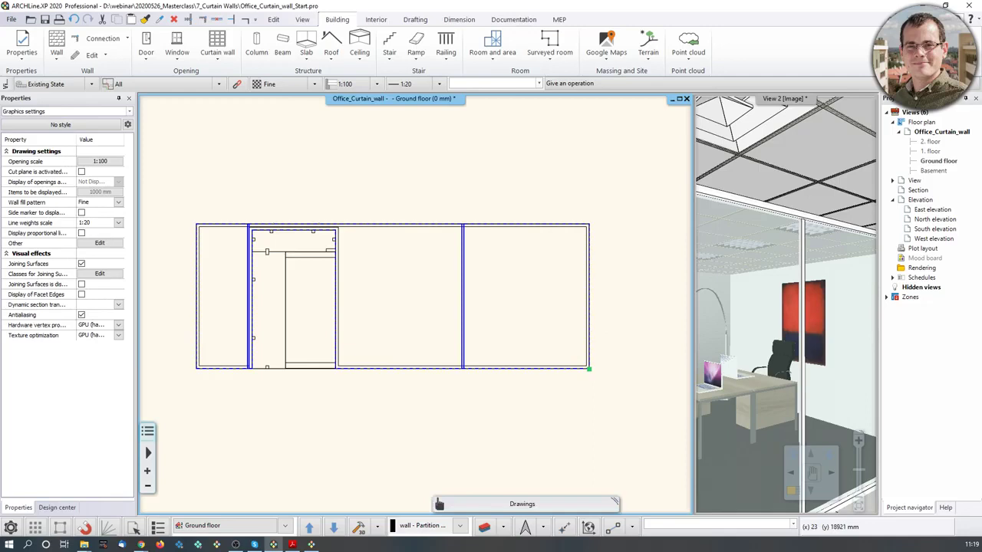
Set the width of the same mullion between the large glass panels to 40 mm.
right_click(464, 300)
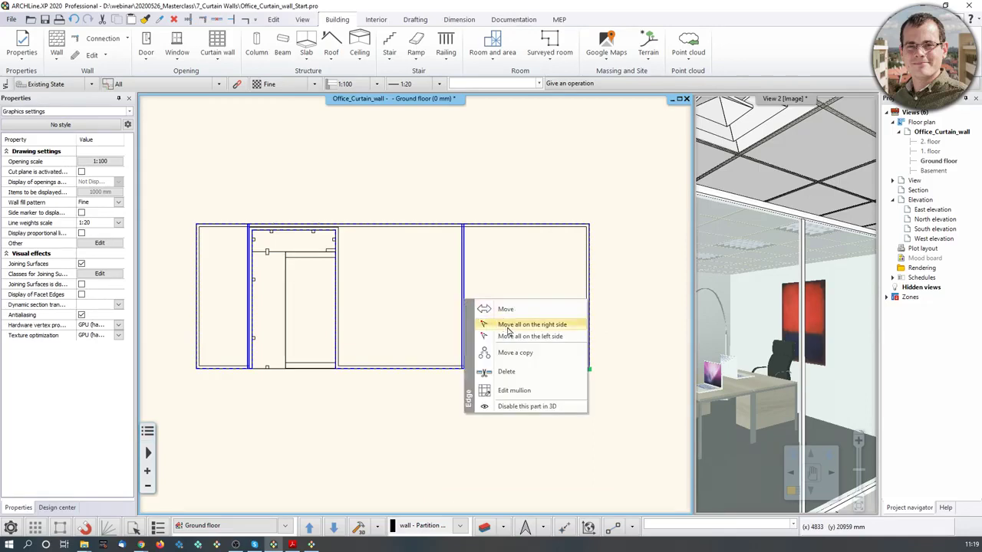
click(512, 392)
click(564, 211)
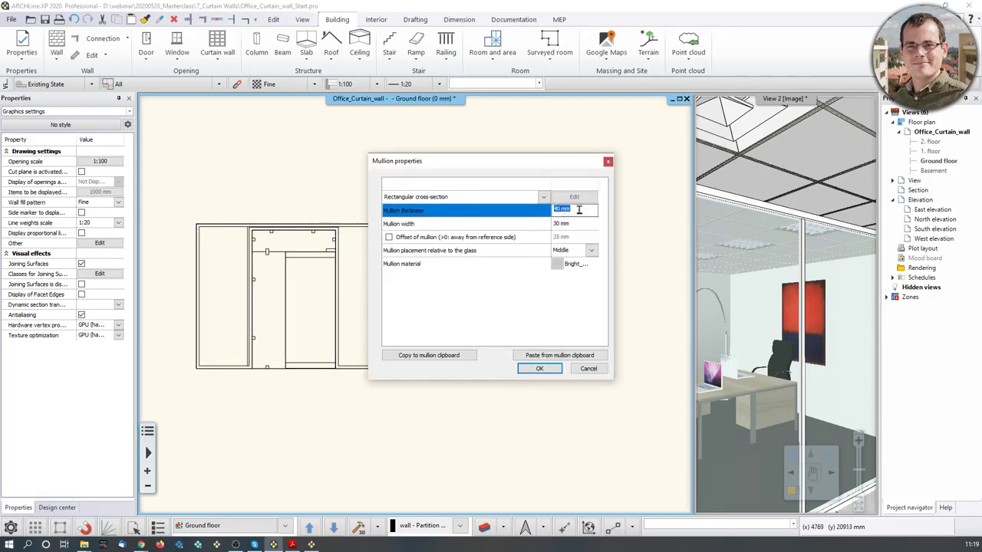
click(562, 224)
text(40)
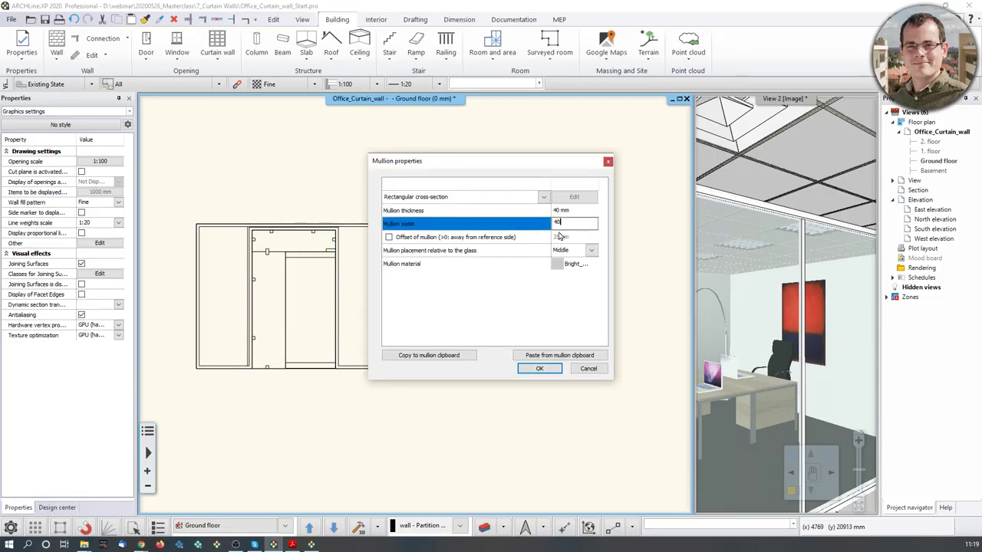
click(539, 368)
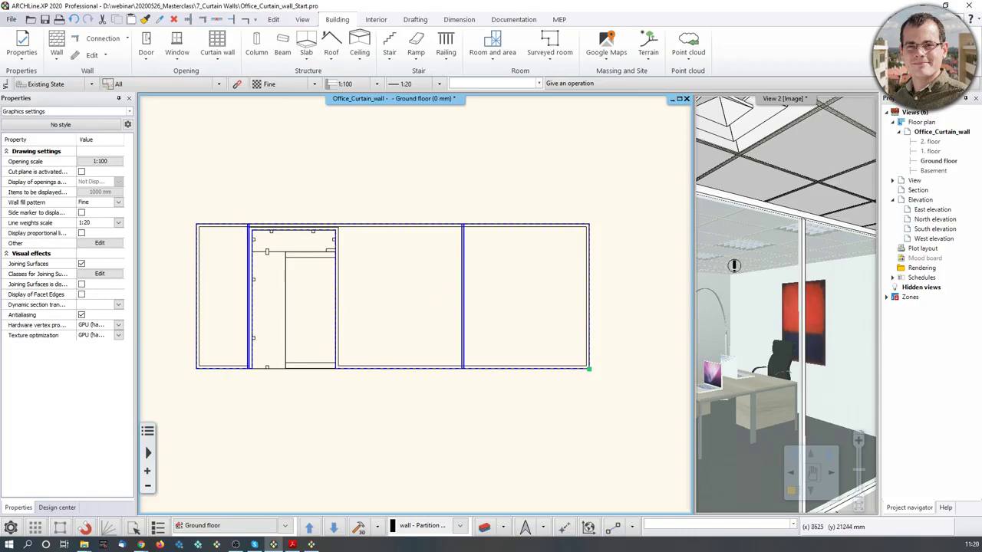
Enlarge the 3D view and examine the edited glass partition, the corridor and the meeting room.
click(562, 263)
click(790, 265)
click(794, 488)
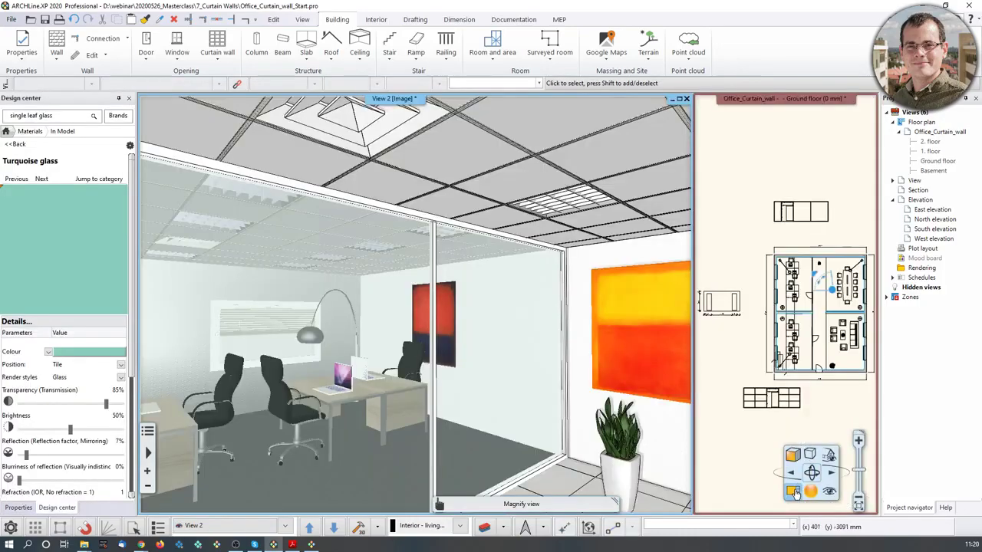
middle_drag(482, 430, 376, 407)
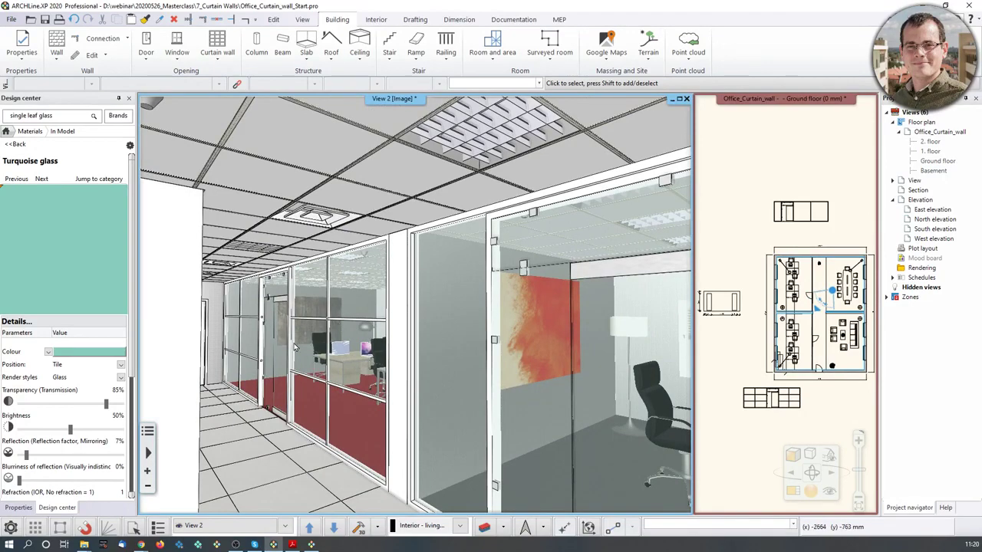
middle_drag(293, 344, 518, 332)
mouse_move(330, 280)
middle_down()
mouse_move(403, 282)
mouse_move(211, 257)
middle_up()
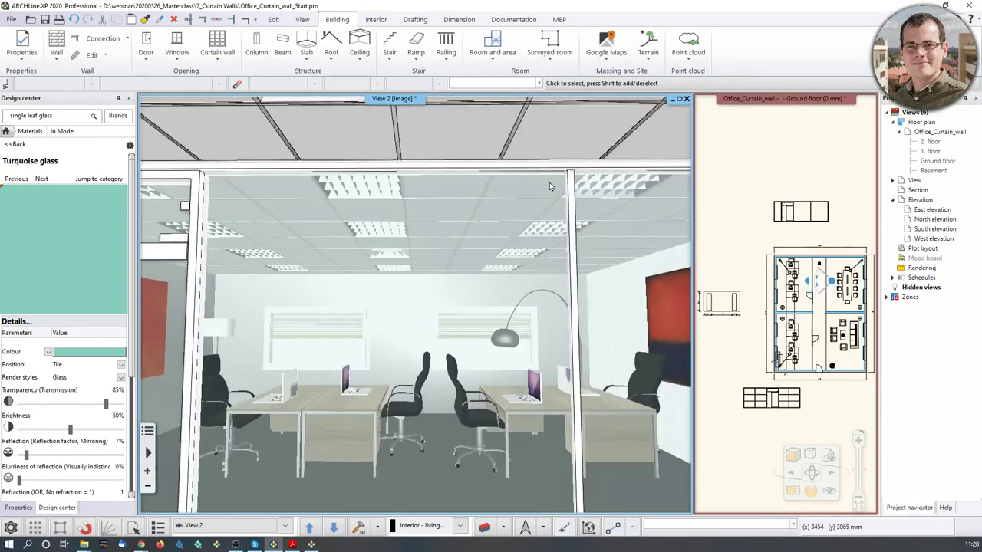
middle_drag(408, 326, 652, 351)
middle_drag(322, 367, 507, 375)
scroll(508, 375, down, 2)
middle_drag(441, 359, 469, 358)
scroll(468, 358, down, 5)
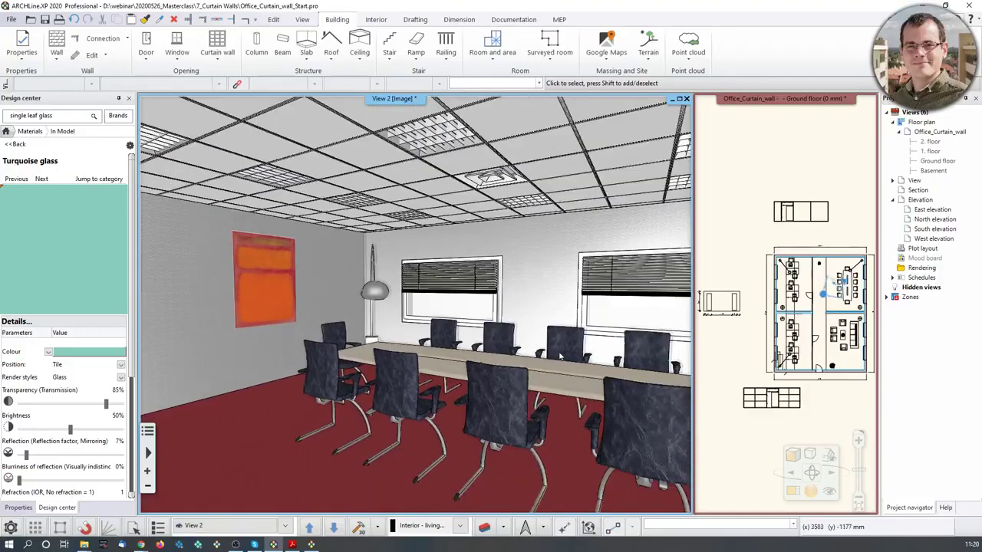
mouse_move(526, 352)
middle_down()
mouse_move(633, 355)
mouse_move(555, 353)
middle_up()
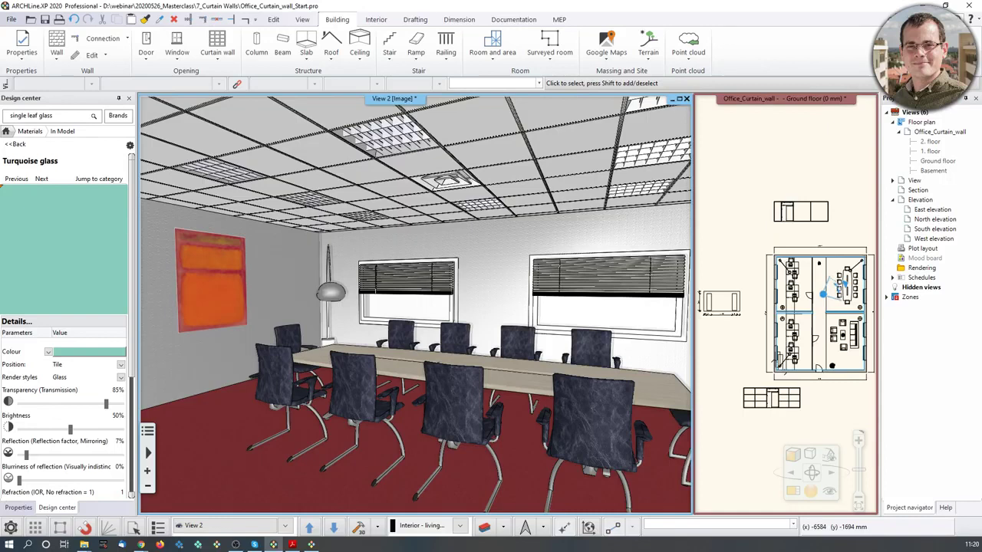
key(alt+Tab)
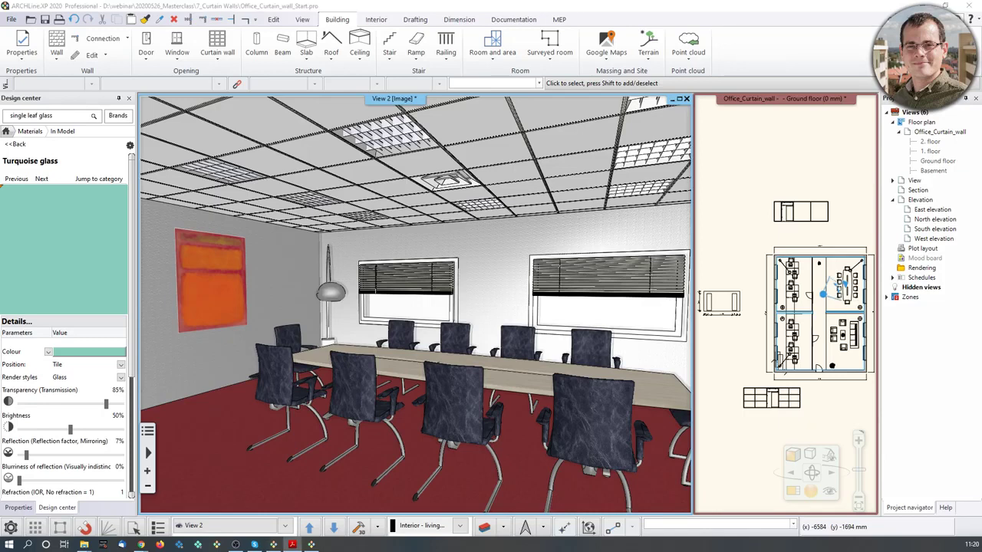
click(335, 417)
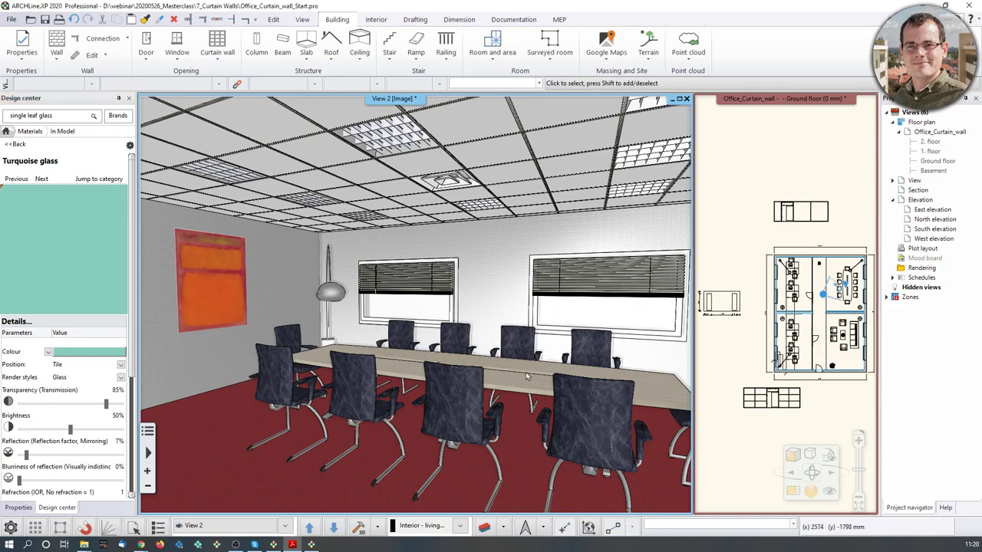
Enlarge the ground floor plan and delete the 5000 mm wall between the meeting room and the lounge.
click(848, 321)
scroll(856, 321, up, 3)
middle_drag(856, 321, 820, 308)
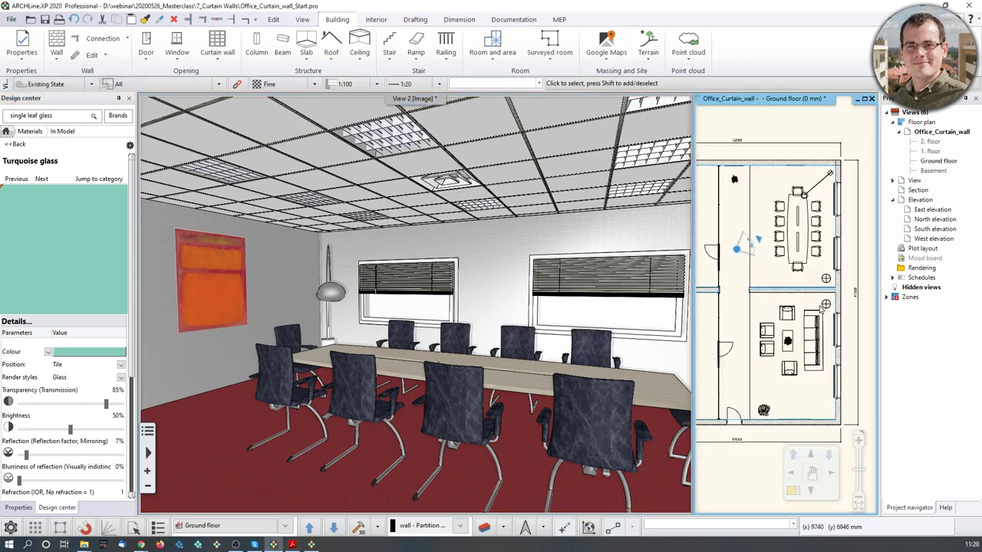
click(793, 489)
scroll(553, 294, up, 5)
scroll(554, 294, up, 1)
middle_drag(668, 282, 359, 345)
click(379, 316)
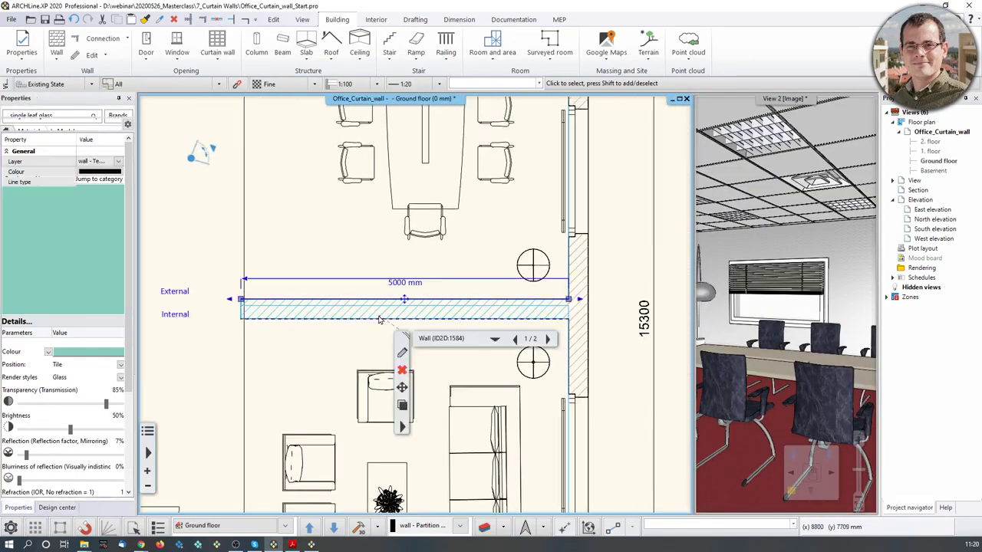
scroll(434, 306, down, 2)
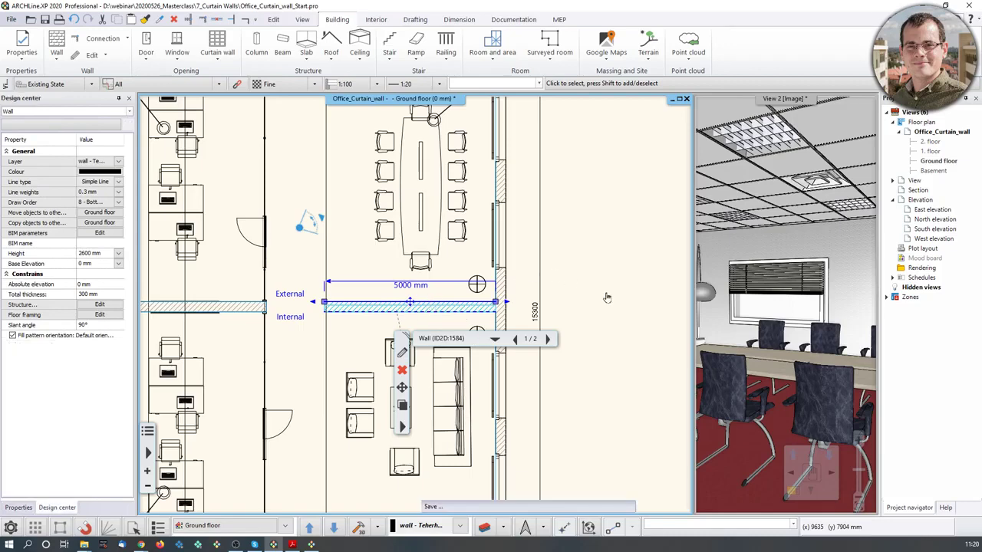
key(Delete)
Draw a 4950 mm wall in the style "1 rétegű 10-es fal" from the exterior wall to the corridor line, between meeting room and lounge.
middle_drag(462, 315, 484, 315)
scroll(495, 310, up, 2)
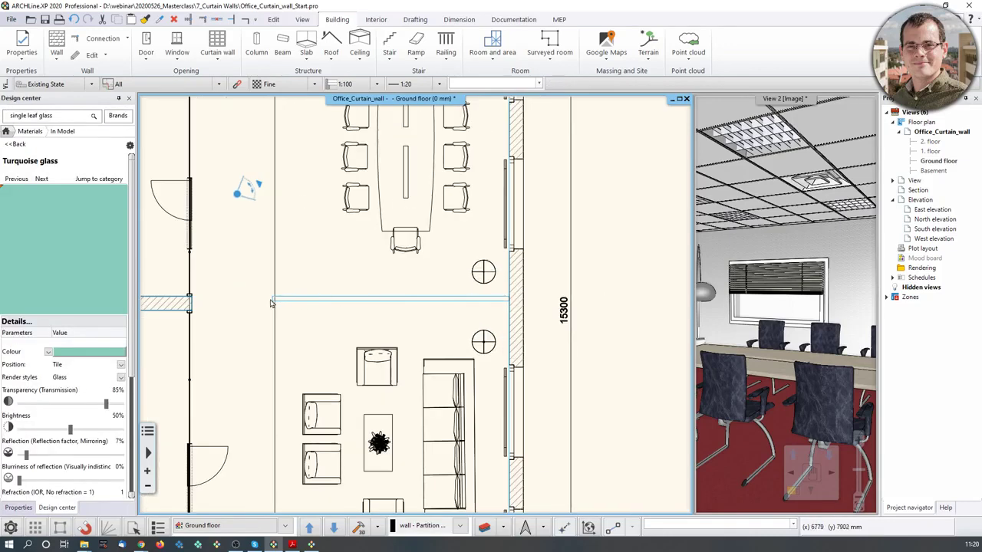
middle_drag(272, 302, 291, 395)
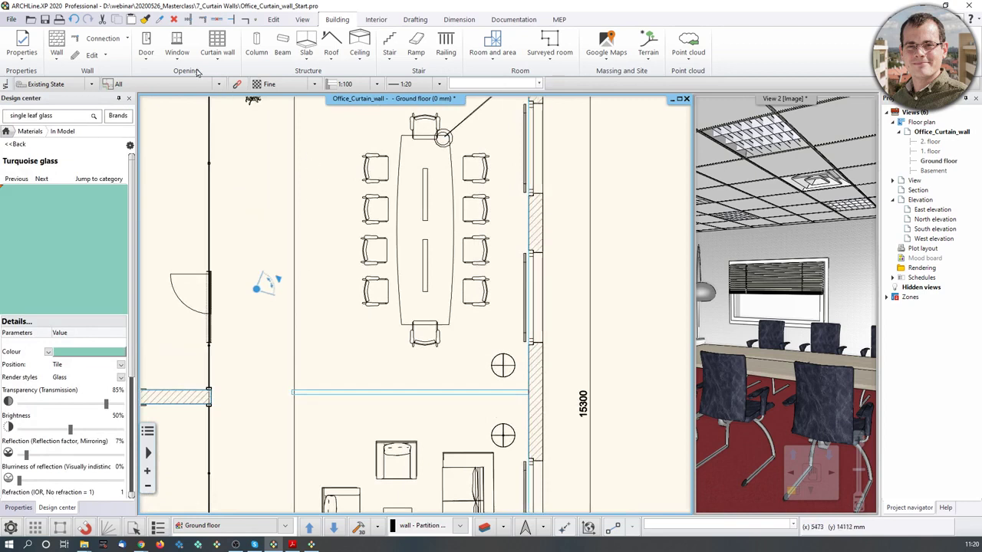
click(56, 57)
click(69, 77)
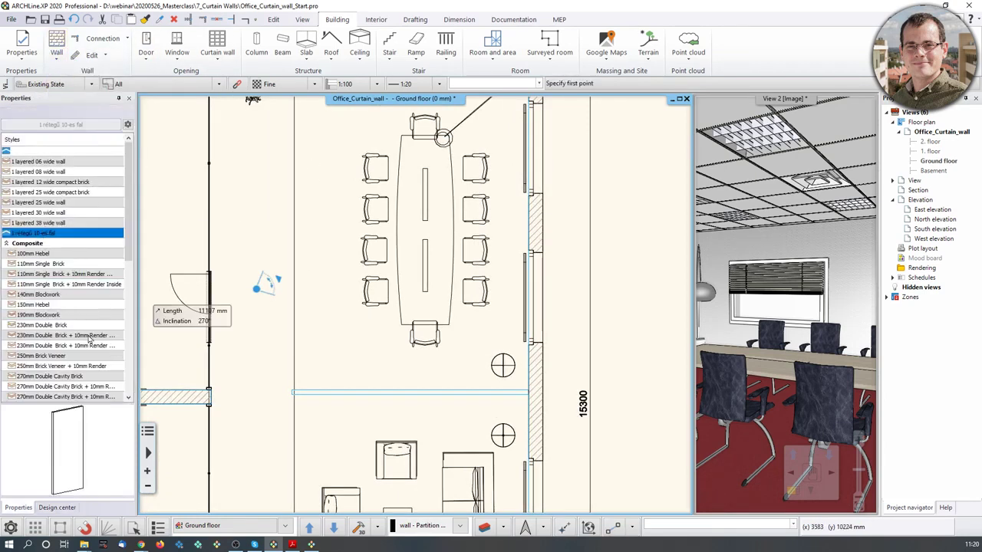
scroll(527, 393, up, 3)
click(527, 393)
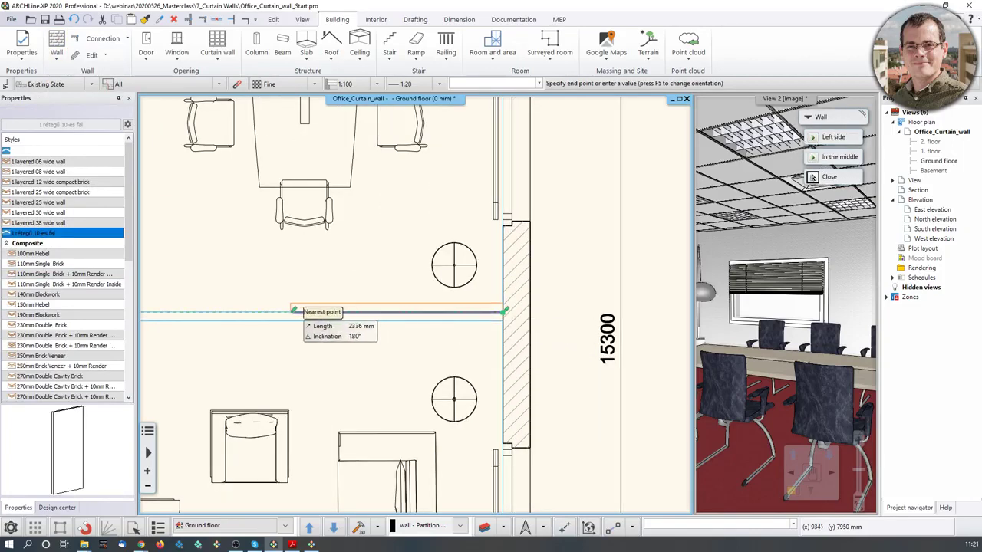
middle_drag(294, 311, 617, 325)
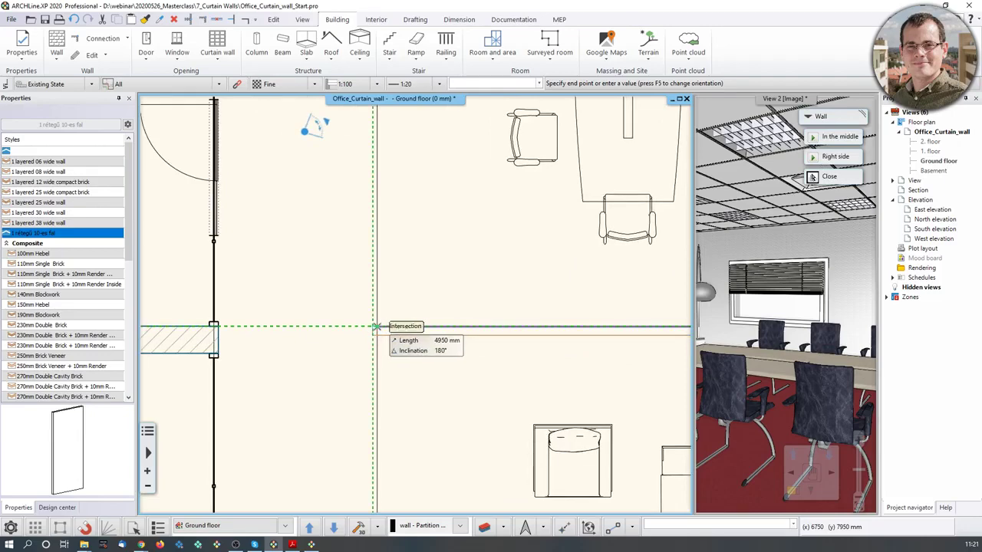
click(373, 327)
Continue the wall along the corridor line to the exterior wall beyond the meeting table and end the wall run.
middle_drag(391, 115, 371, 376)
middle_drag(389, 133, 335, 406)
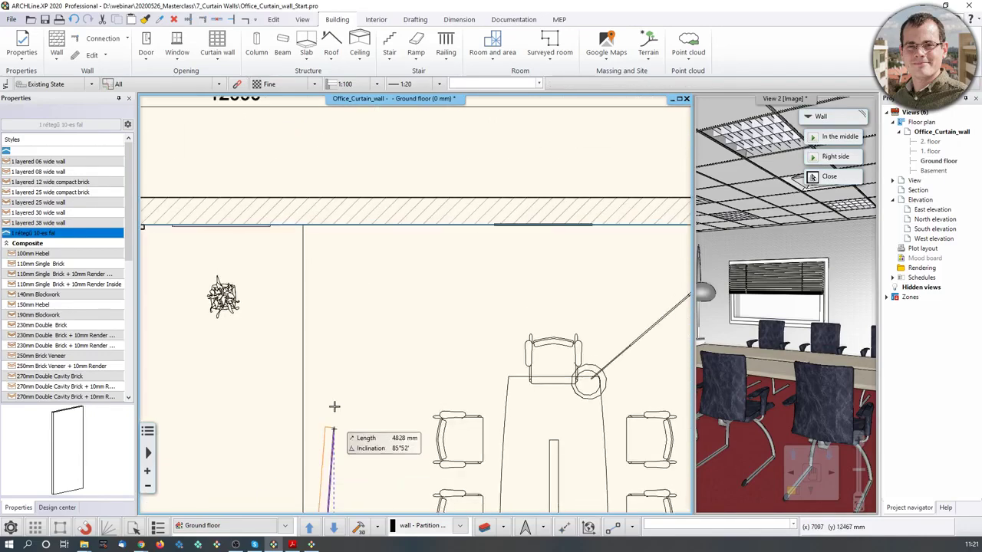
click(304, 224)
key(Escape)
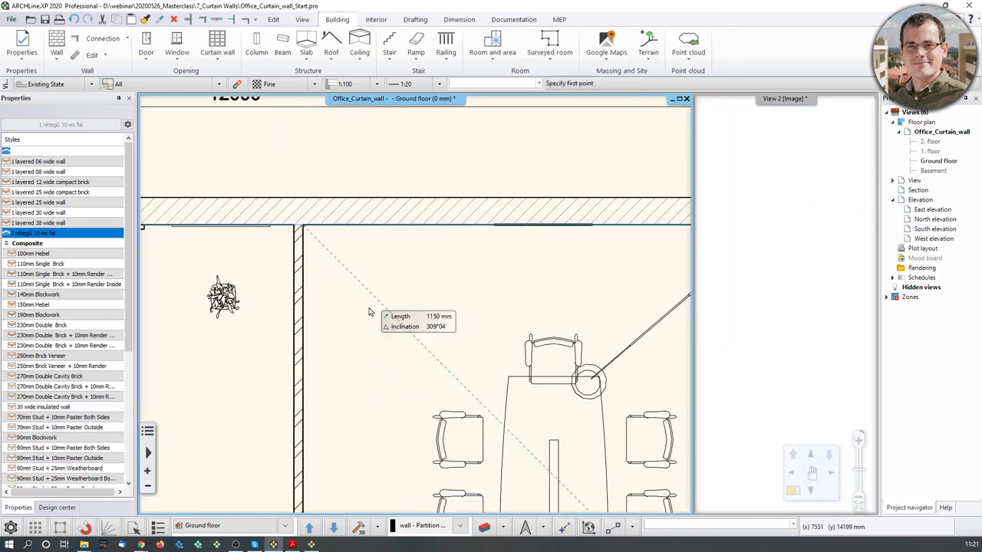
Enlarge the 3D view and examine the new partition walls around the meeting room from the corridor.
click(779, 315)
scroll(818, 308, up, 3)
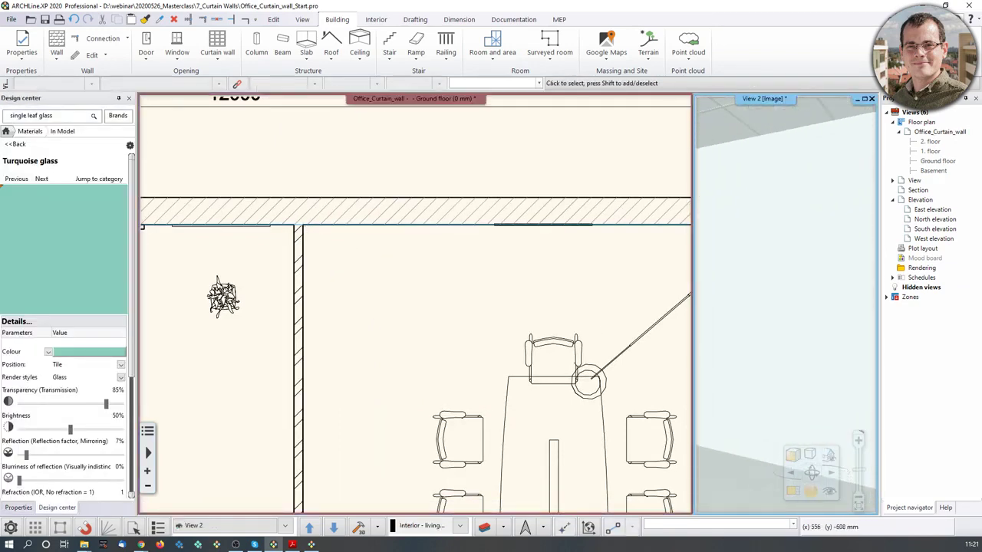
click(793, 491)
mouse_move(572, 360)
middle_down()
mouse_move(512, 365)
mouse_move(537, 372)
mouse_move(484, 384)
mouse_move(375, 337)
mouse_move(500, 336)
middle_up()
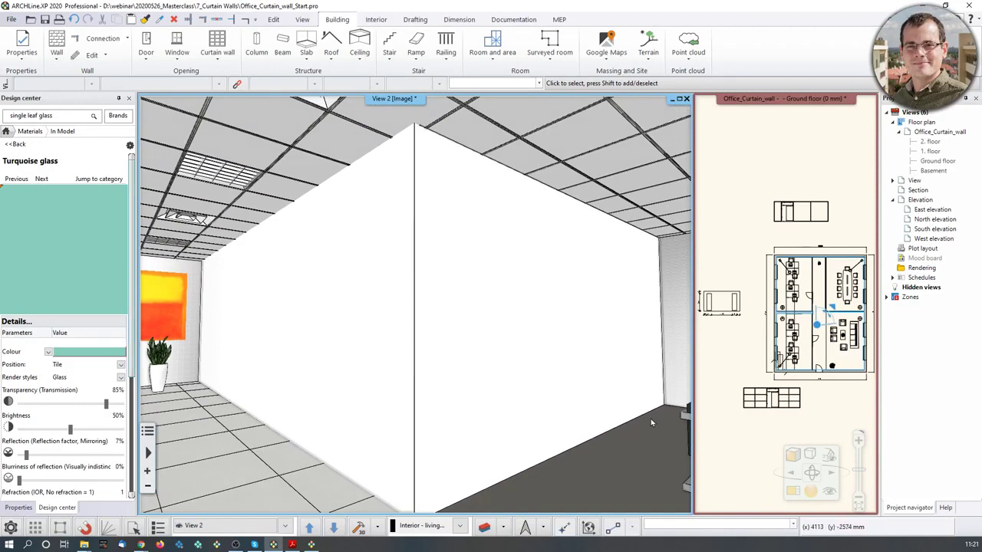
click(373, 281)
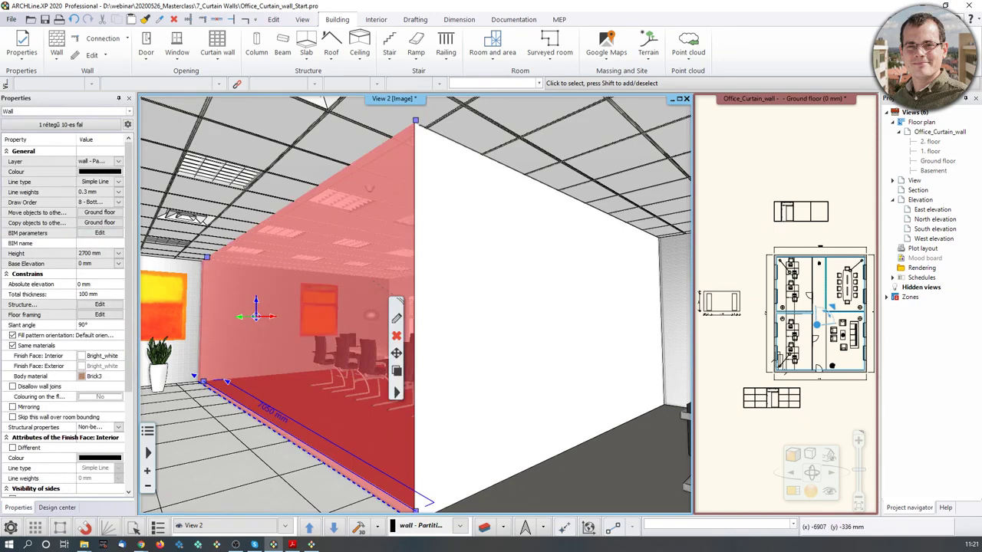
Convert both new meeting room walls, along the corridor and towards the lounge, into curtain walls.
middle_drag(868, 161, 841, 149)
click(842, 149)
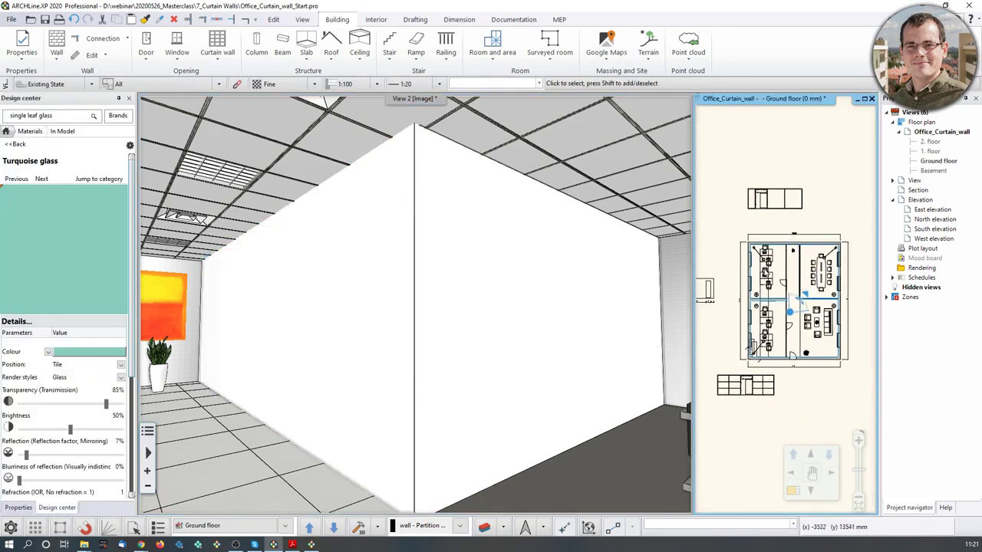
scroll(810, 290, up, 3)
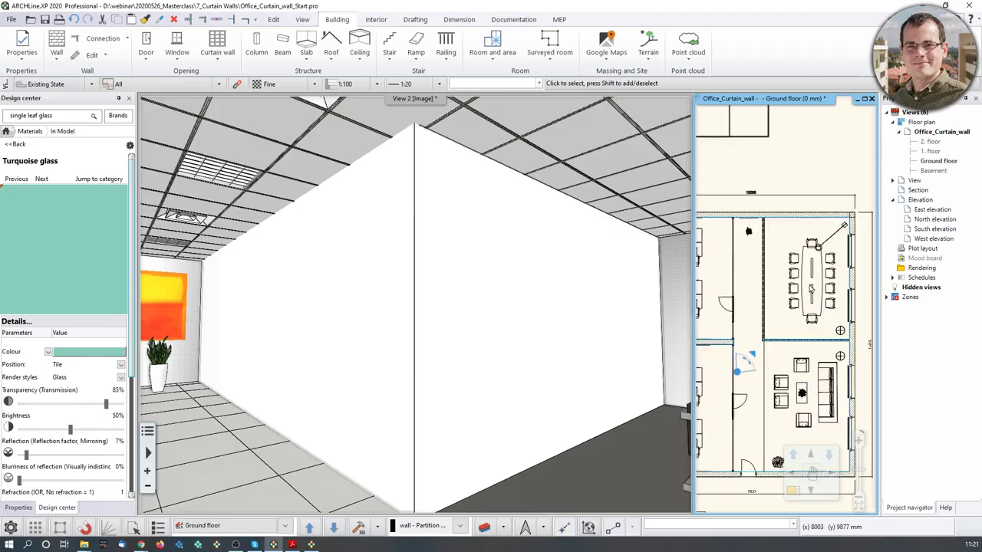
click(217, 50)
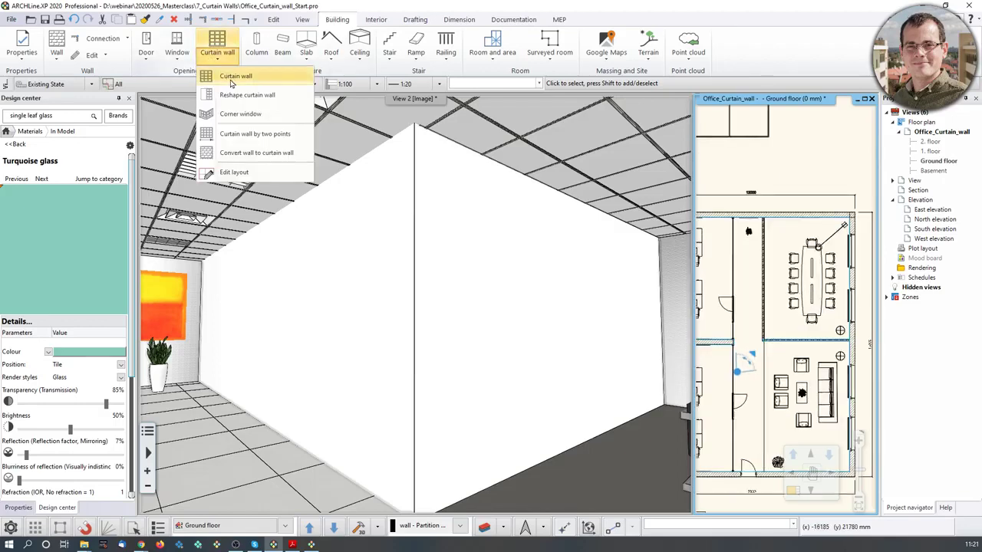
click(282, 154)
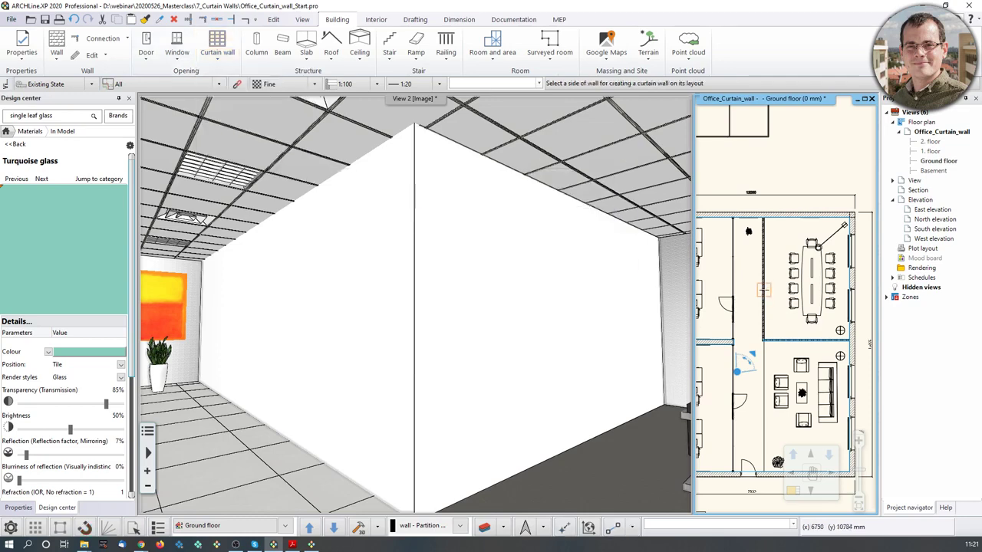
click(765, 290)
click(786, 339)
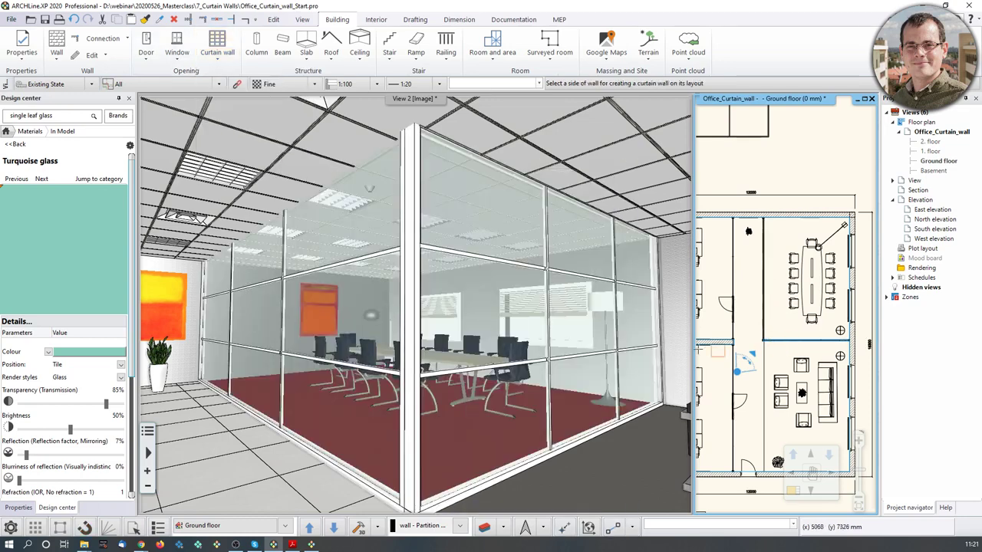
key(Escape)
Try to reposition the top plane of the corridor-side curtain wall at the glass corner.
click(475, 375)
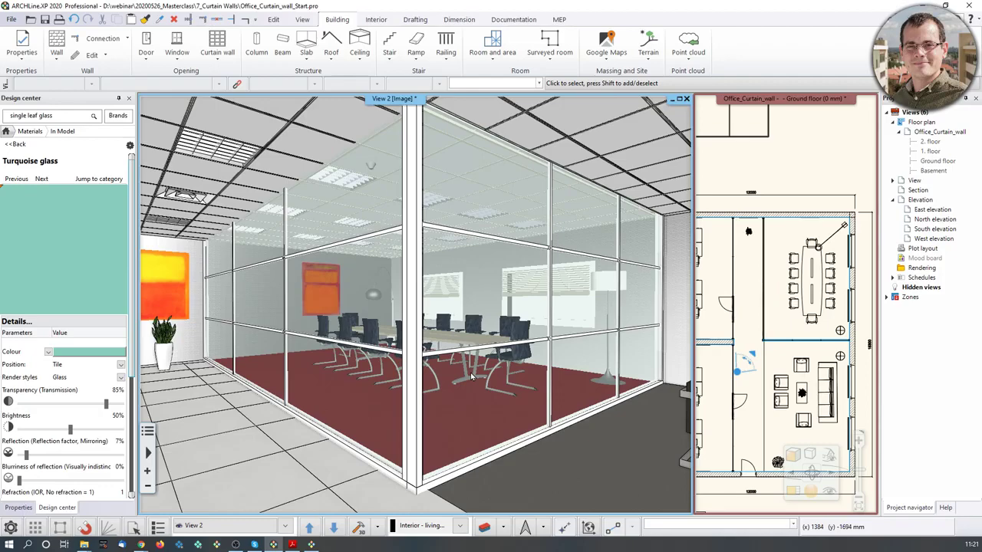
click(292, 268)
middle_drag(291, 267, 273, 335)
middle_drag(336, 211, 362, 176)
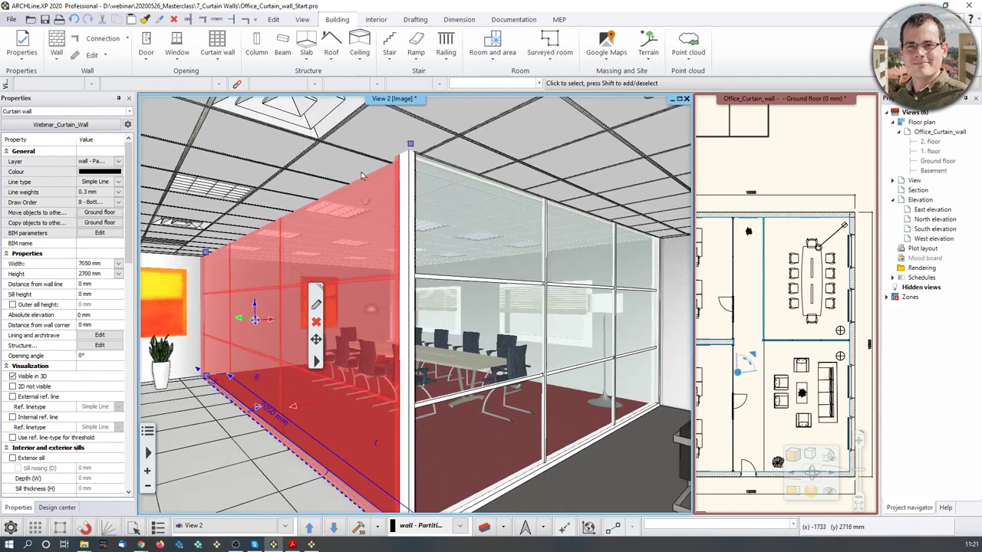
middle_drag(405, 146, 421, 126)
click(421, 125)
click(453, 133)
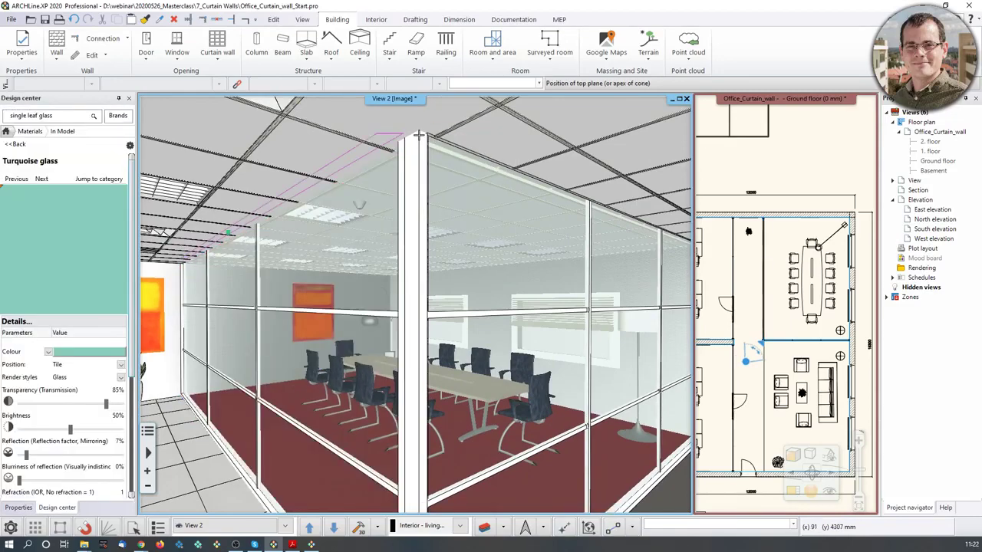
click(419, 135)
middle_drag(389, 216, 307, 266)
key(Escape)
Copy properties from the existing office curtain wall beside the glass door, including only the Enclosing box height of 2600 mm.
scroll(187, 262, down, 3)
click(475, 265)
right_click(475, 266)
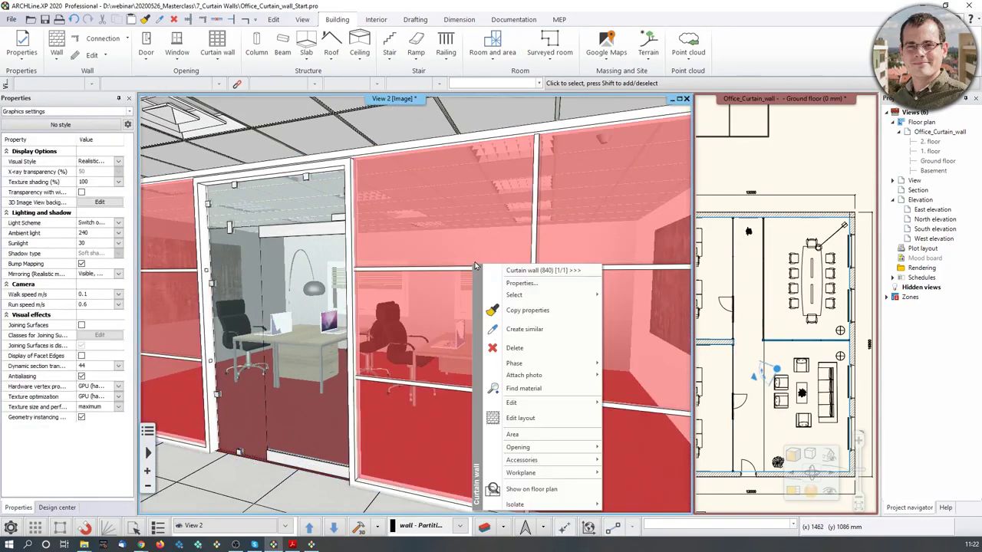
click(526, 311)
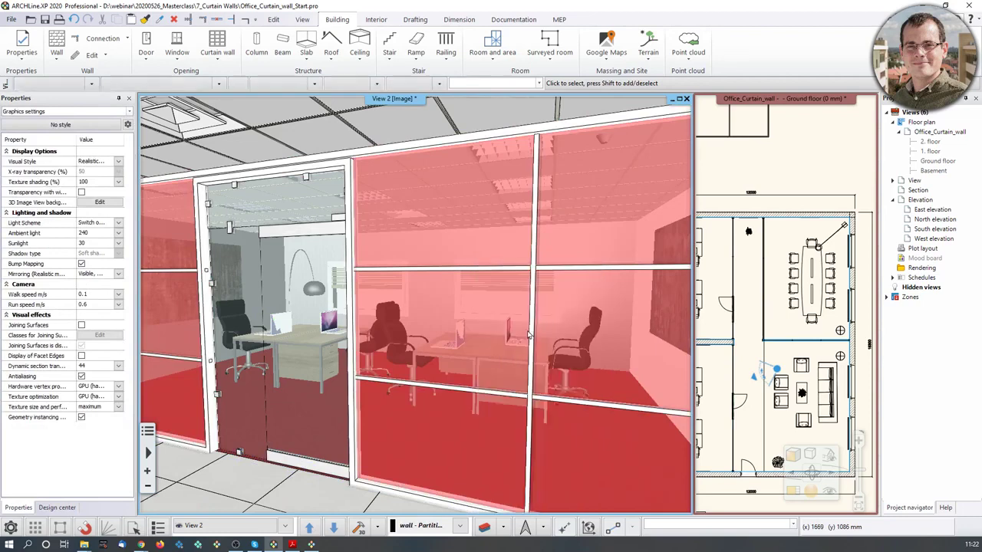
click(394, 163)
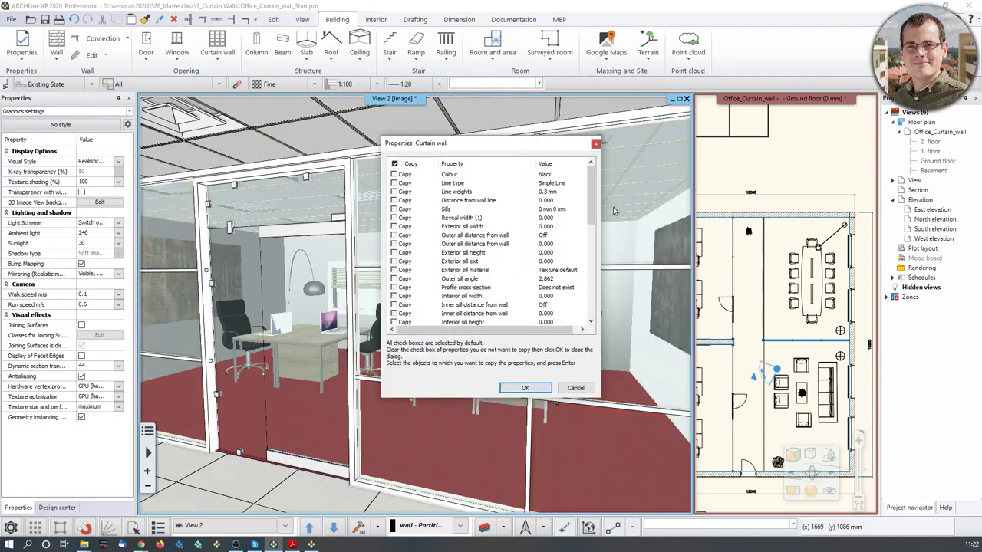
drag(592, 195, 595, 301)
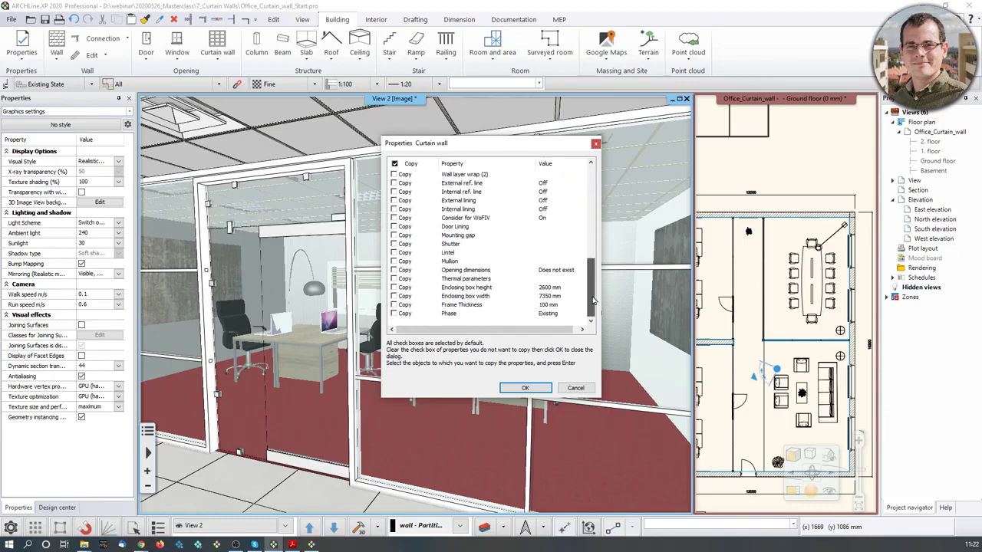
click(394, 287)
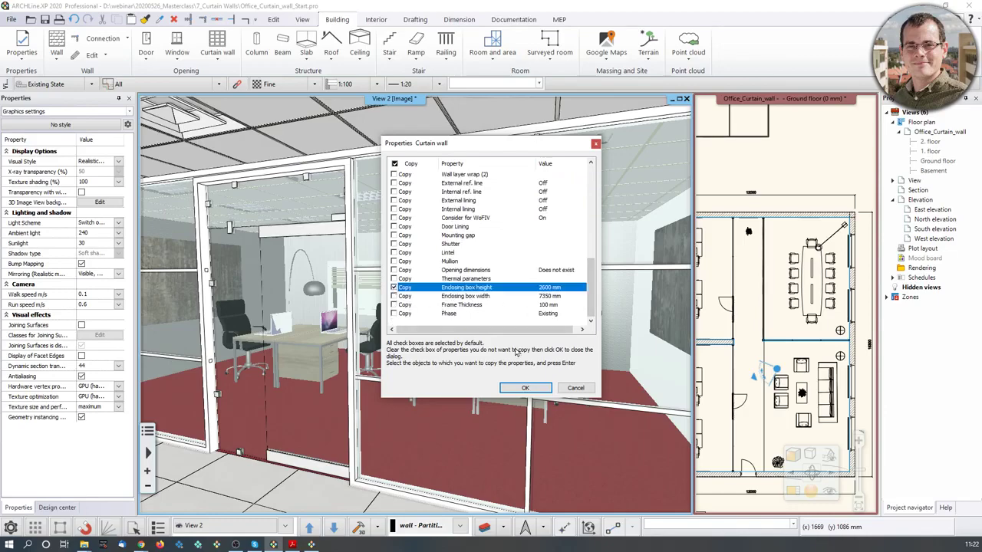
click(523, 388)
Apply the copied enclosing box height to the meeting room's curtain wall along the corridor.
middle_drag(409, 309, 559, 292)
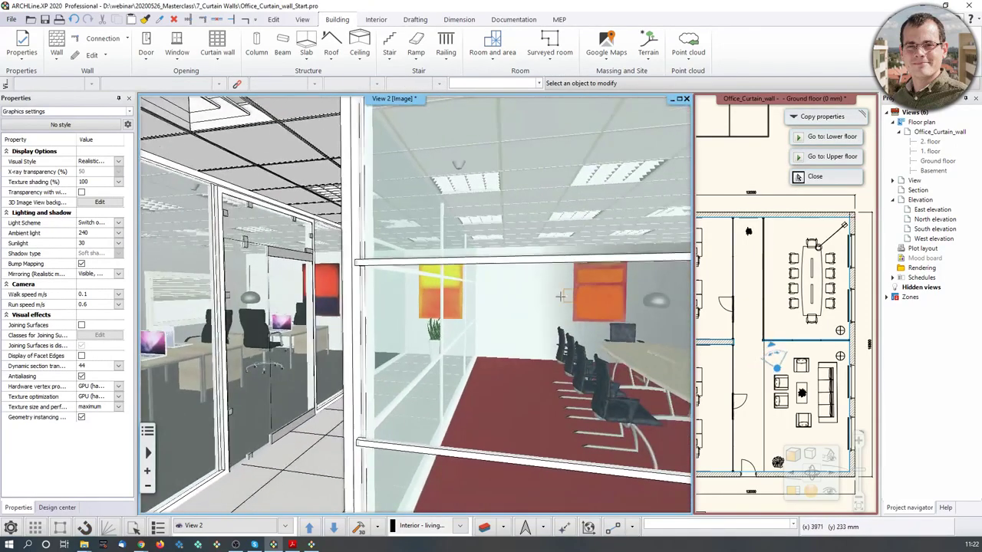
middle_drag(470, 291, 499, 286)
middle_drag(432, 286, 444, 286)
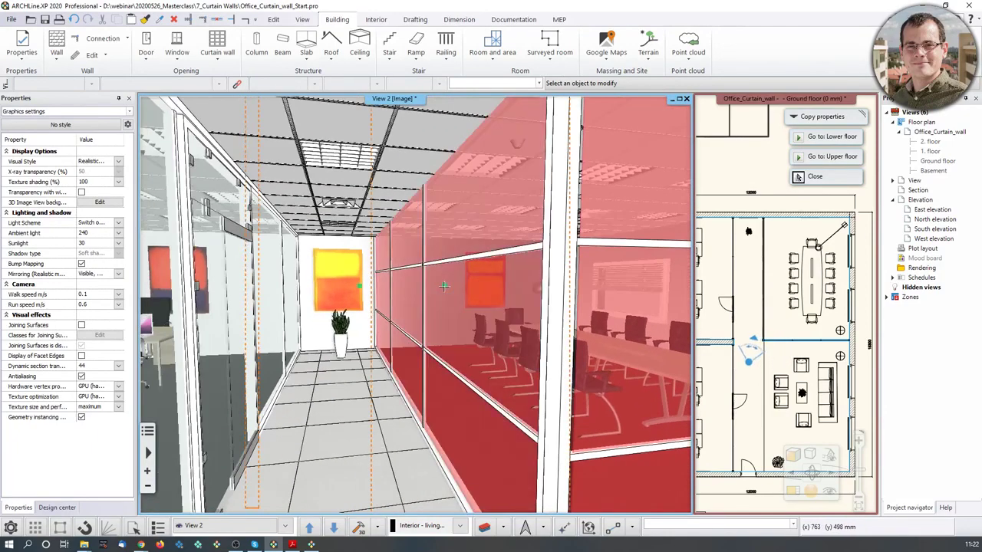
click(447, 286)
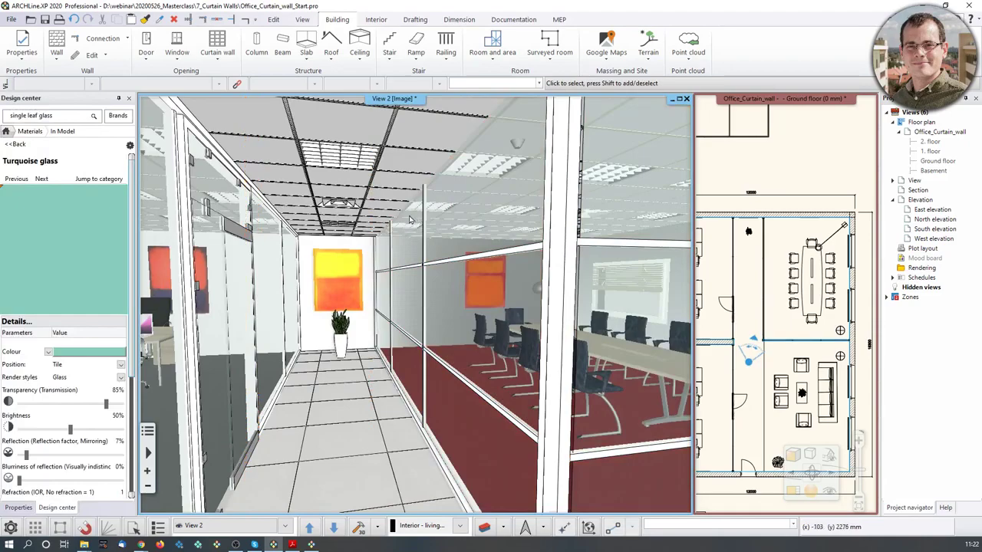
Compare the heights of the meeting room's corridor curtain wall and the existing office curtain wall opposite.
middle_drag(412, 219, 406, 284)
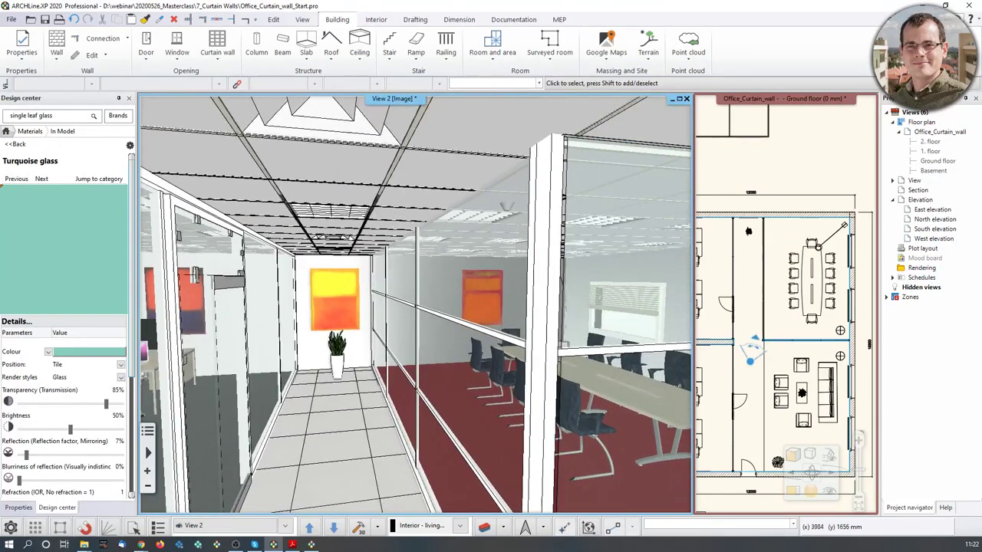
middle_drag(544, 250, 530, 242)
middle_drag(454, 260, 475, 240)
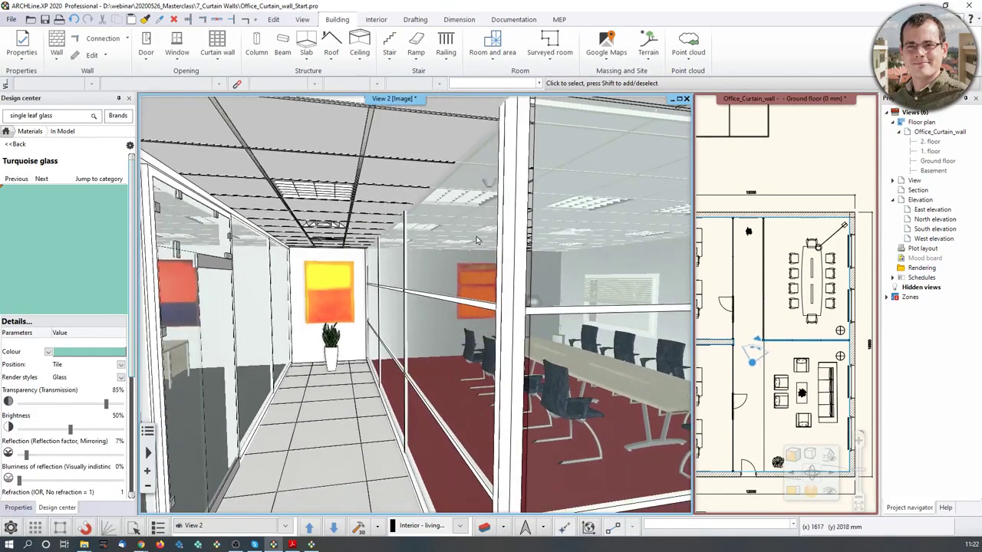
click(446, 305)
middle_drag(445, 305, 171, 323)
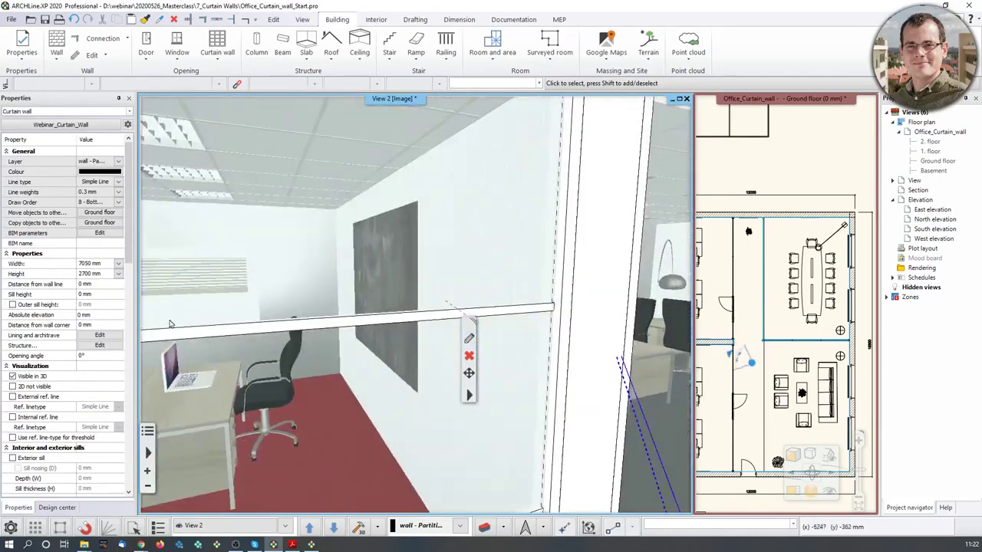
middle_drag(598, 309, 515, 277)
click(429, 306)
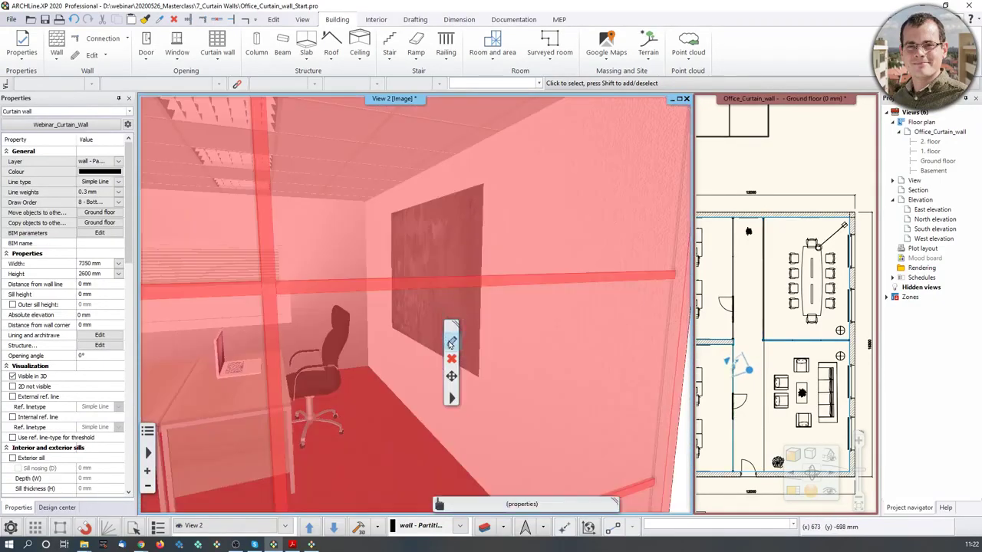
click(451, 343)
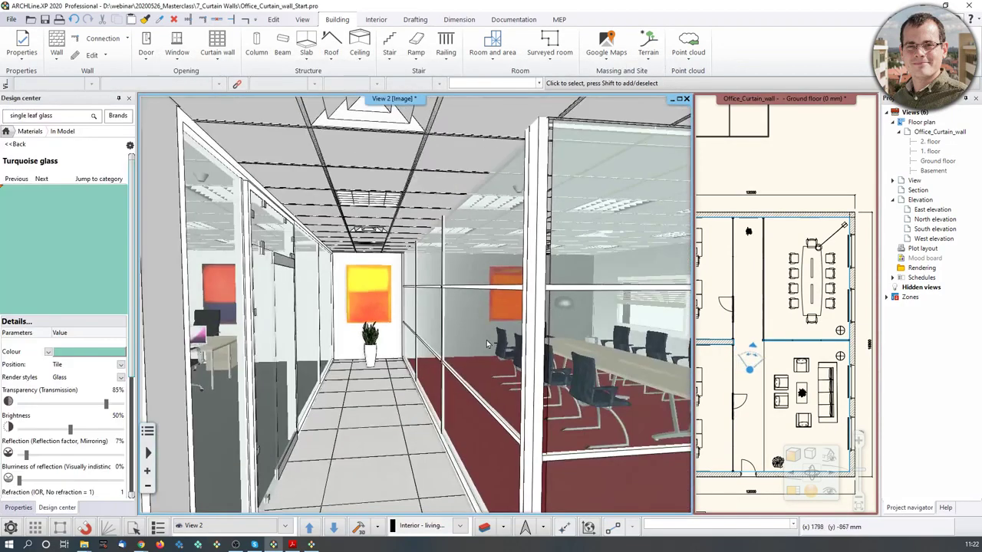
Delete the two meeting room partitions with their glazing, along the corridor and towards the lounge.
click(486, 339)
click(510, 378)
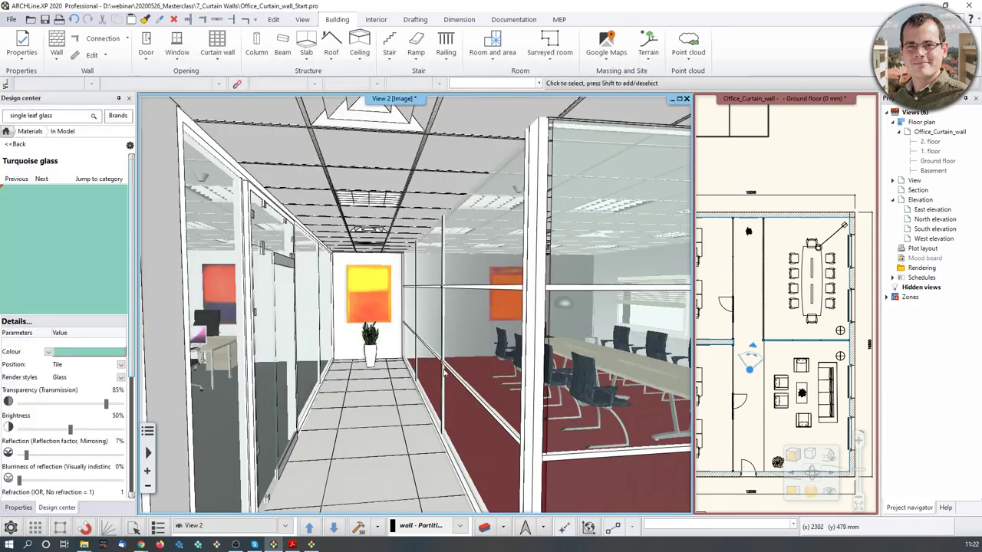
click(461, 388)
key(Delete)
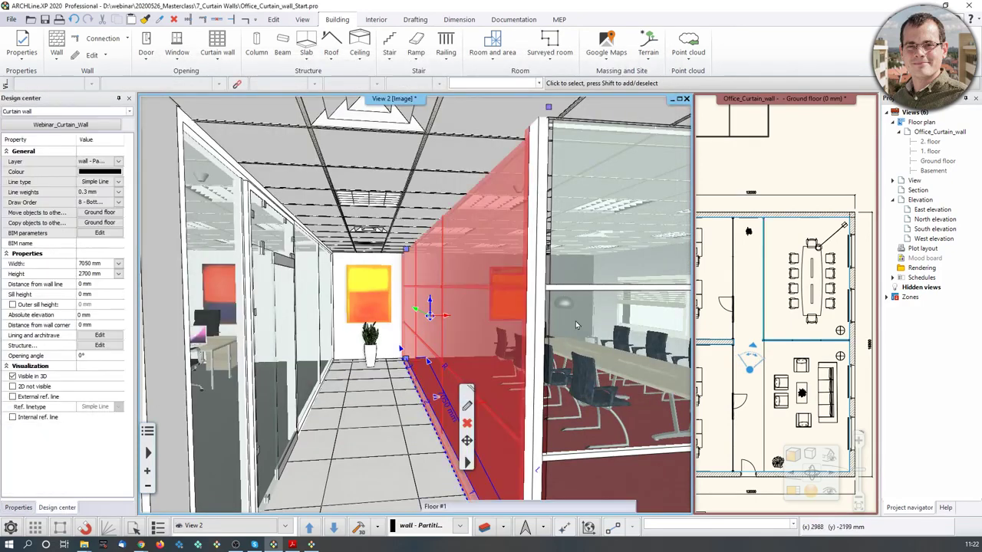
click(592, 308)
key(Delete)
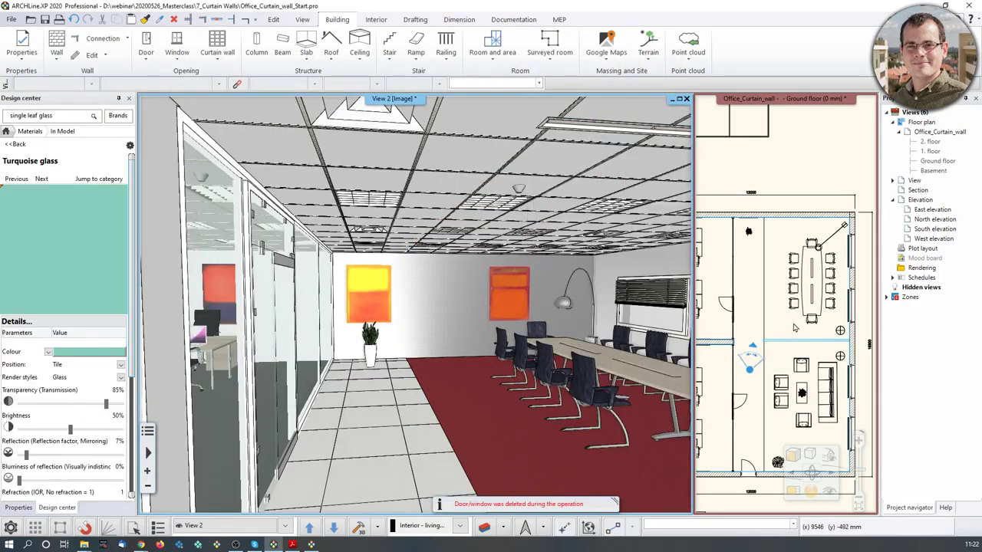
Enlarge the ground floor plan and change the Unconnected Height in the default settings of the 100 mm partition wall.
click(784, 318)
click(792, 491)
scroll(614, 307, up, 3)
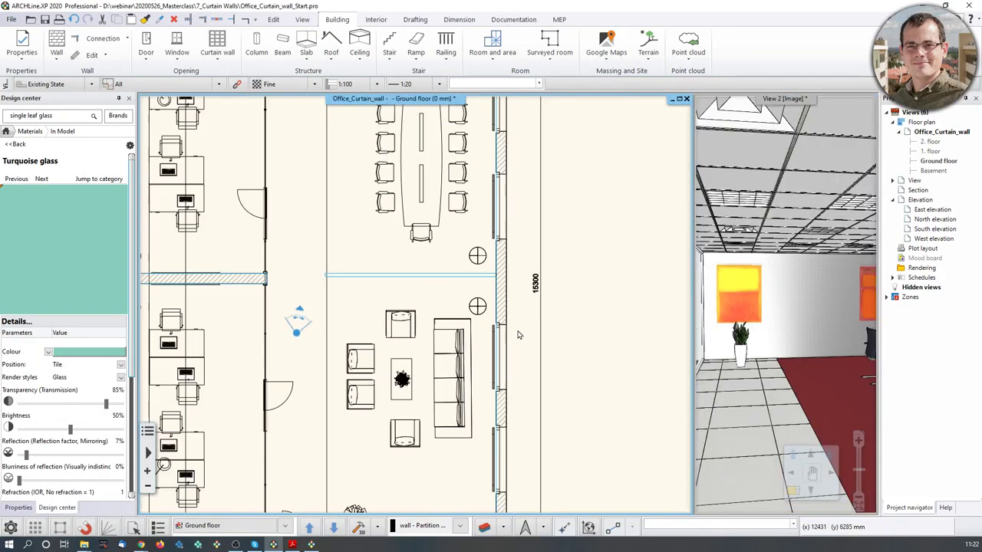
right_click(56, 45)
click(120, 53)
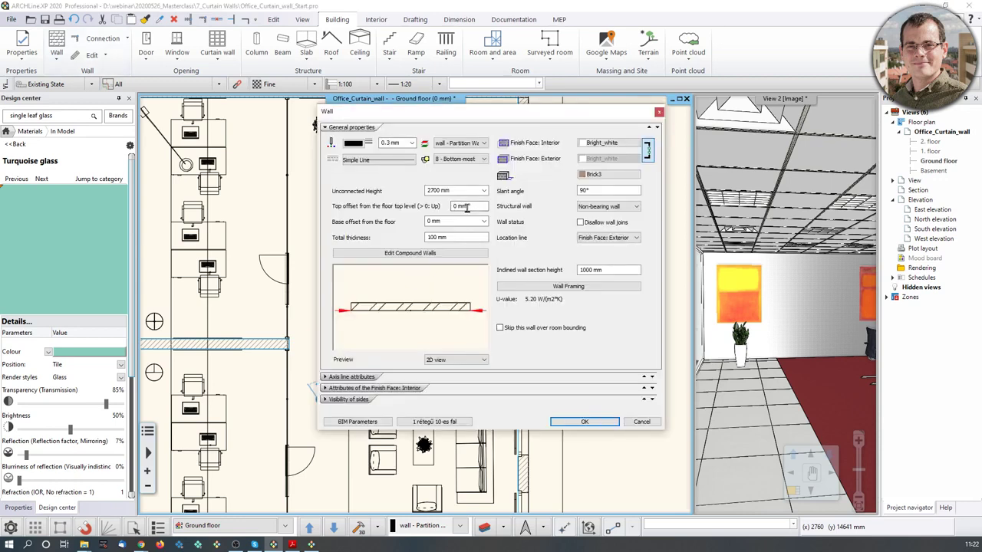
click(436, 191)
click(437, 191)
click(584, 422)
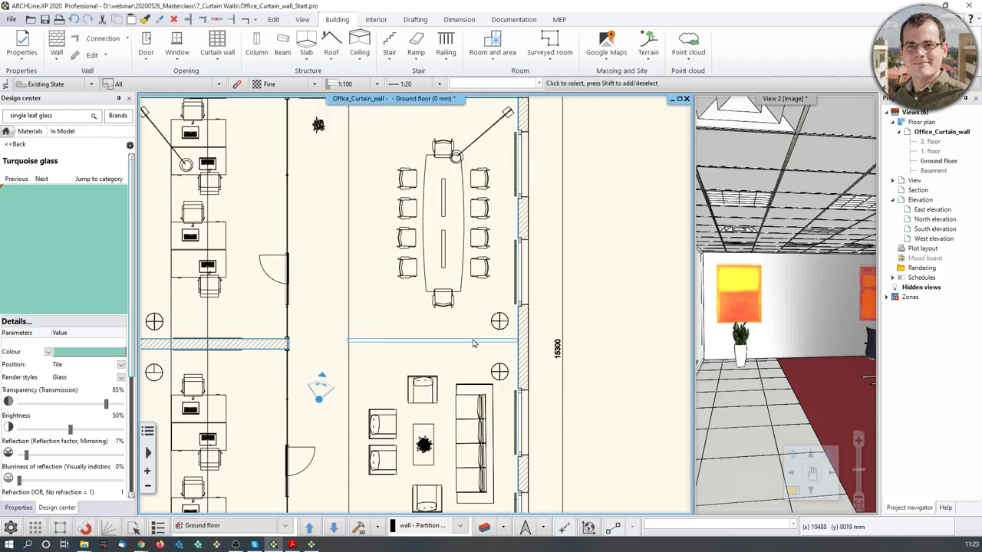
Draw a wall in the style "1 rétegű 10-es fal" from the exterior wall to the corridor line, between meeting room and lounge.
scroll(473, 343, up, 2)
scroll(470, 309, up, 2)
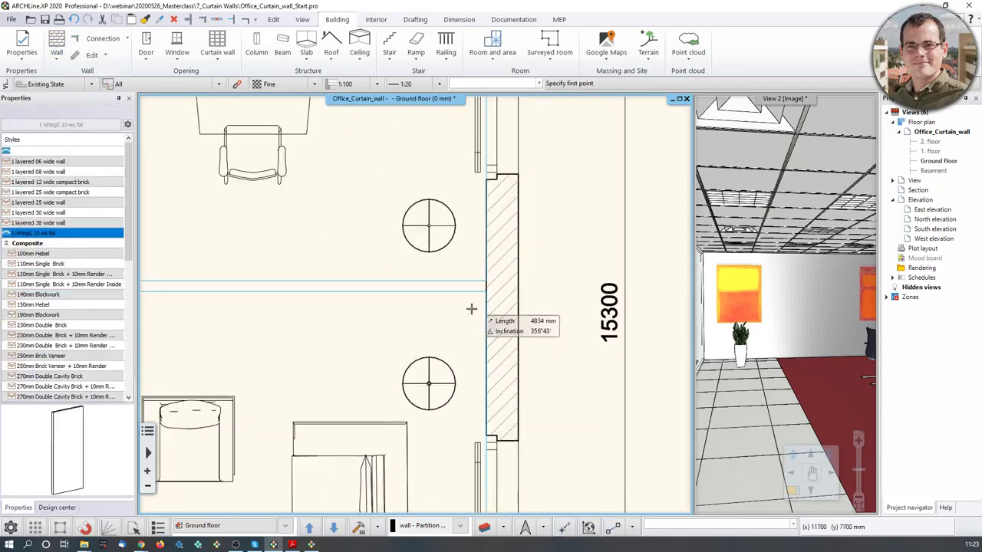
click(476, 293)
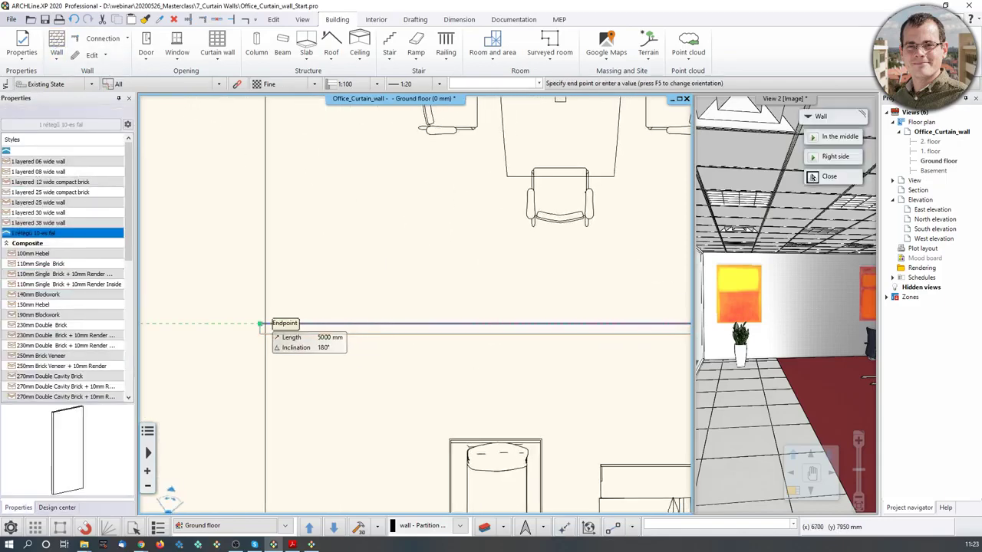
click(261, 323)
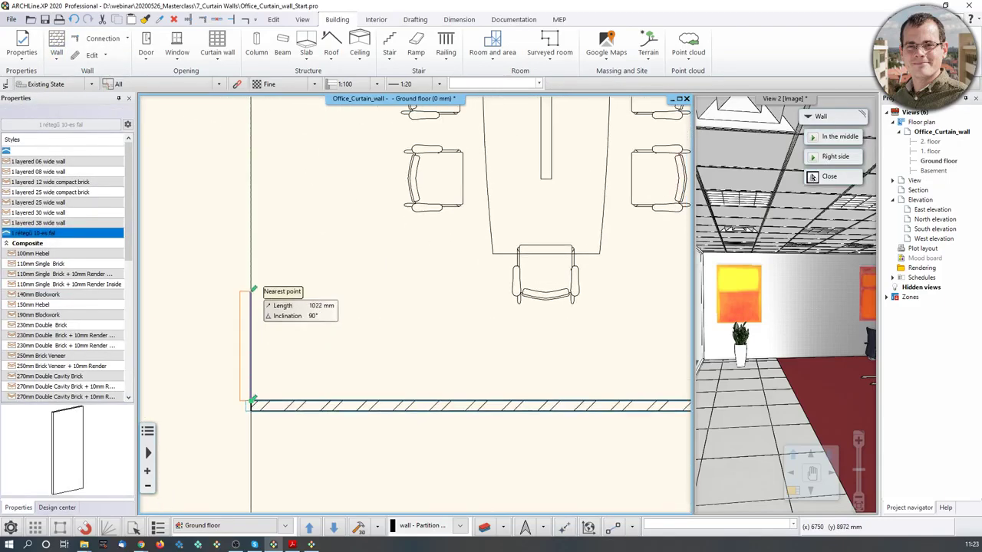
Continue the wall 7050 mm along the corridor line to the exterior wall, centred on its reference line, and end the run.
key(F5)
middle_drag(274, 112, 242, 466)
middle_drag(223, 112, 309, 498)
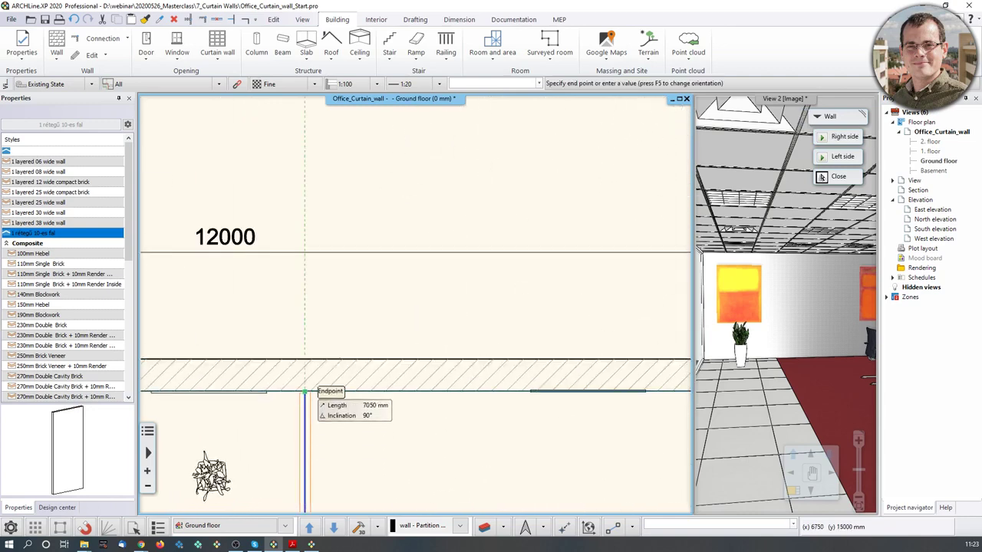
click(305, 392)
key(Escape)
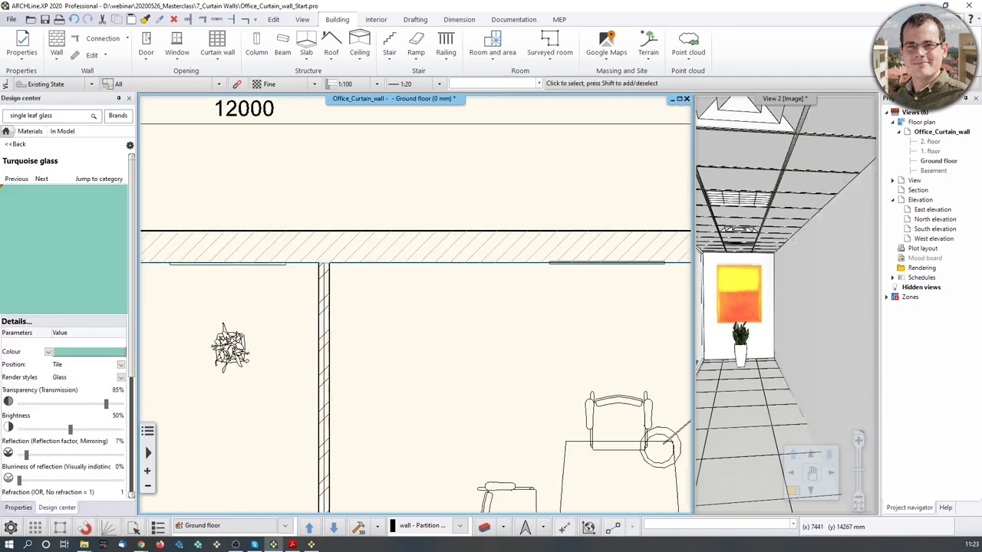
Convert the meeting room's corridor partition and its partition towards the lounge into curtain walls.
scroll(415, 430, down, 6)
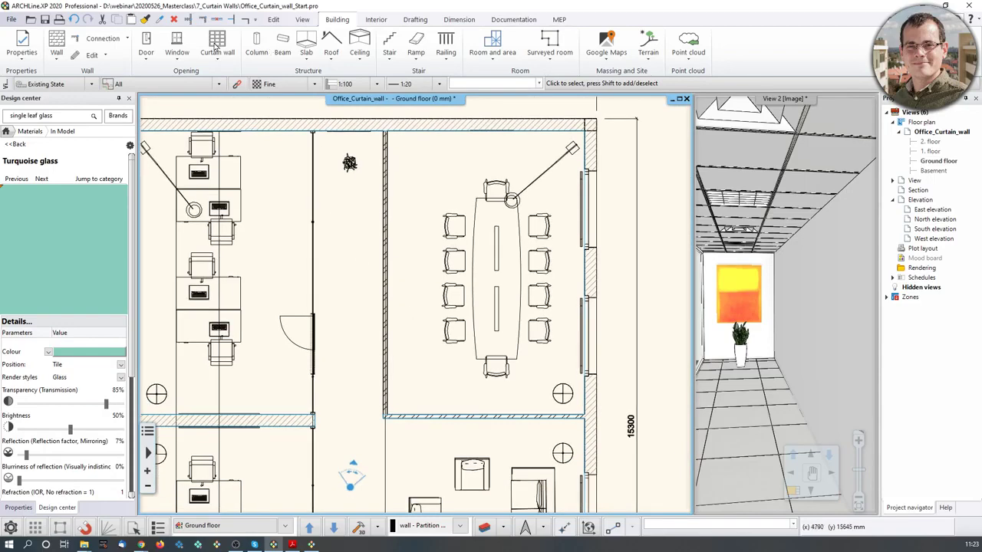
click(215, 48)
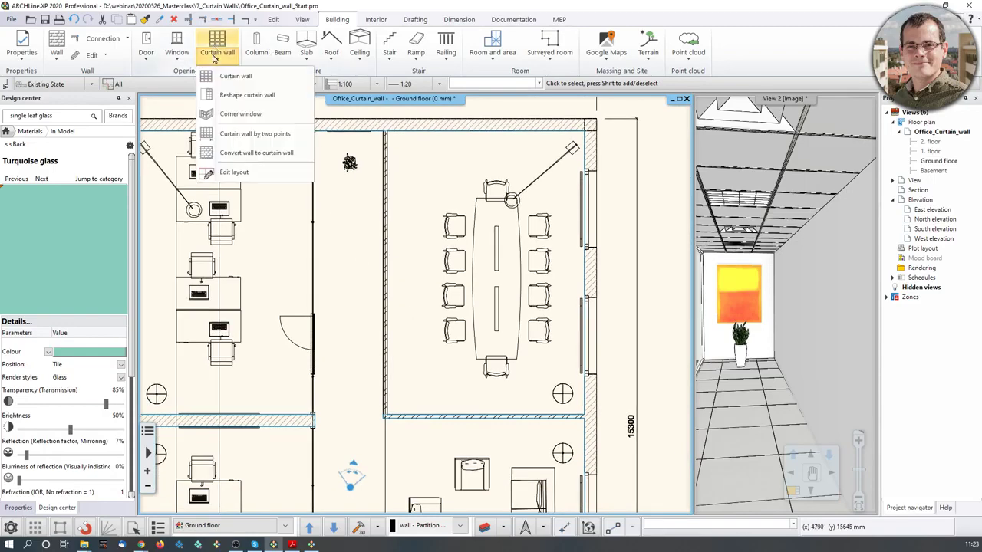
click(262, 155)
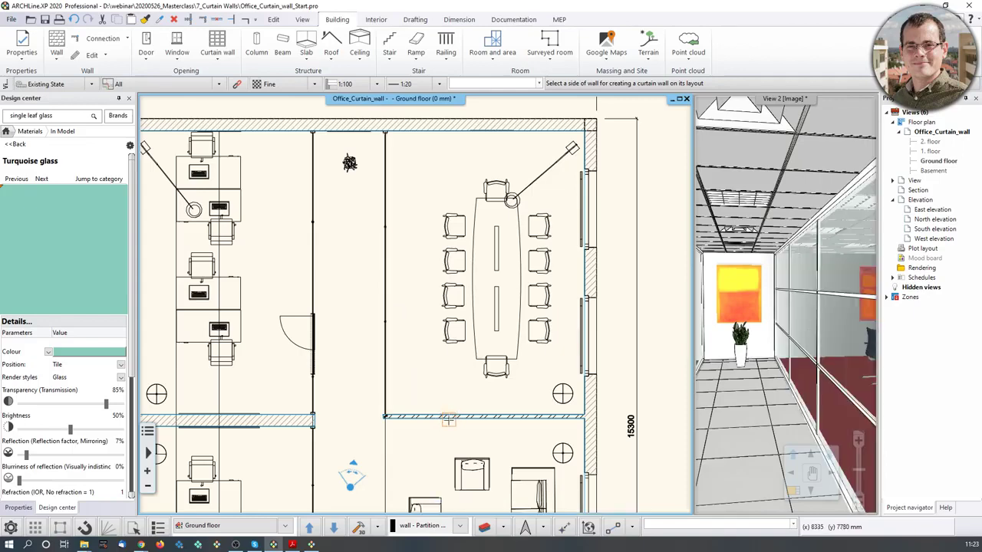
click(450, 415)
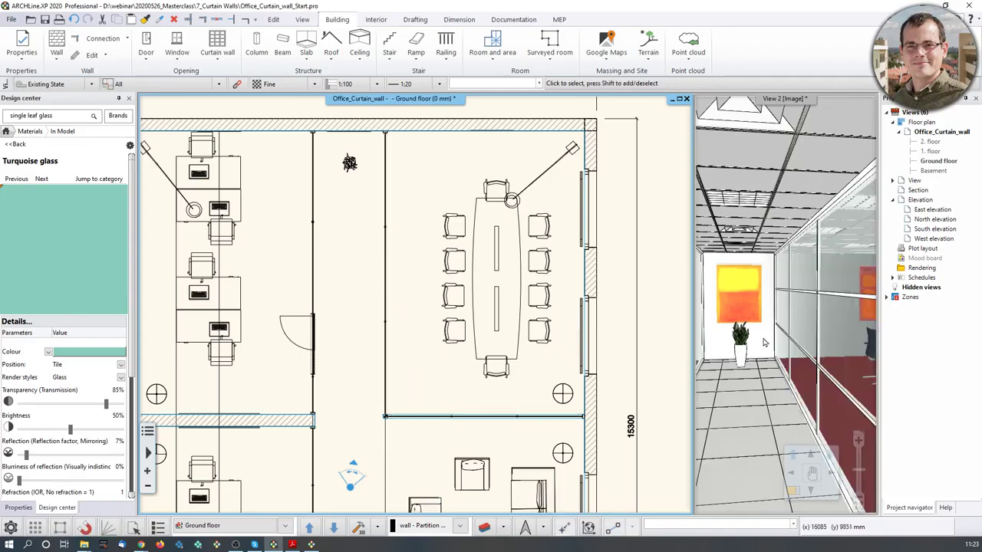
Examine the meeting room's new glass enclosure in an enlarged 3D view, looking from the corridor and lounge corner.
right_drag(763, 341, 810, 359)
right_click(814, 365)
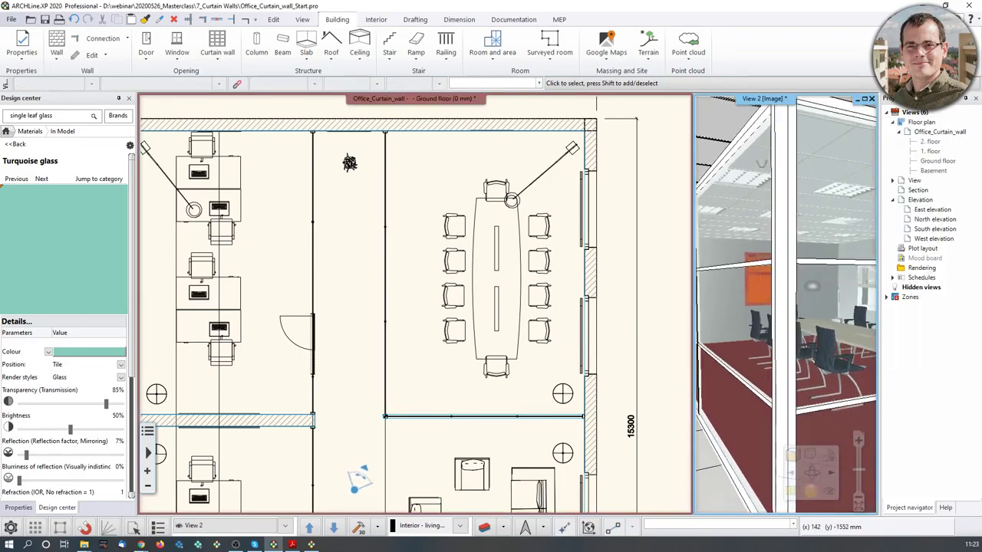
scroll(772, 296, down, 3)
right_drag(771, 296, 802, 290)
scroll(802, 289, down, 3)
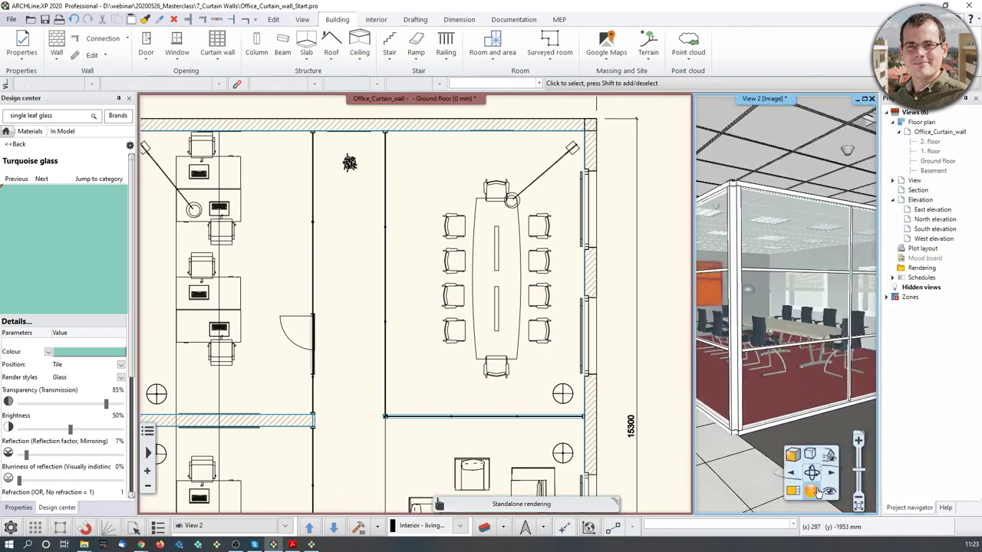
click(817, 492)
scroll(435, 312, up, 3)
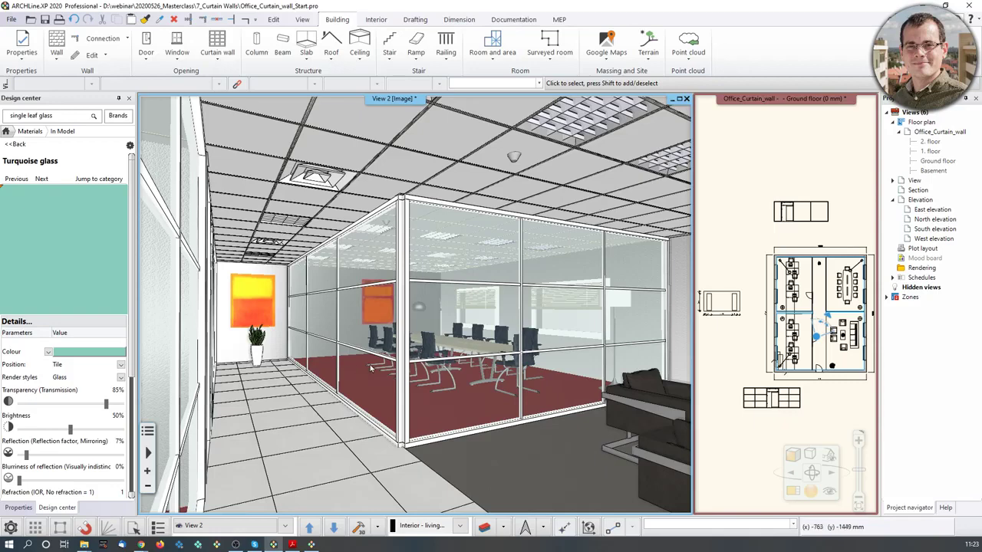
scroll(372, 380, up, 3)
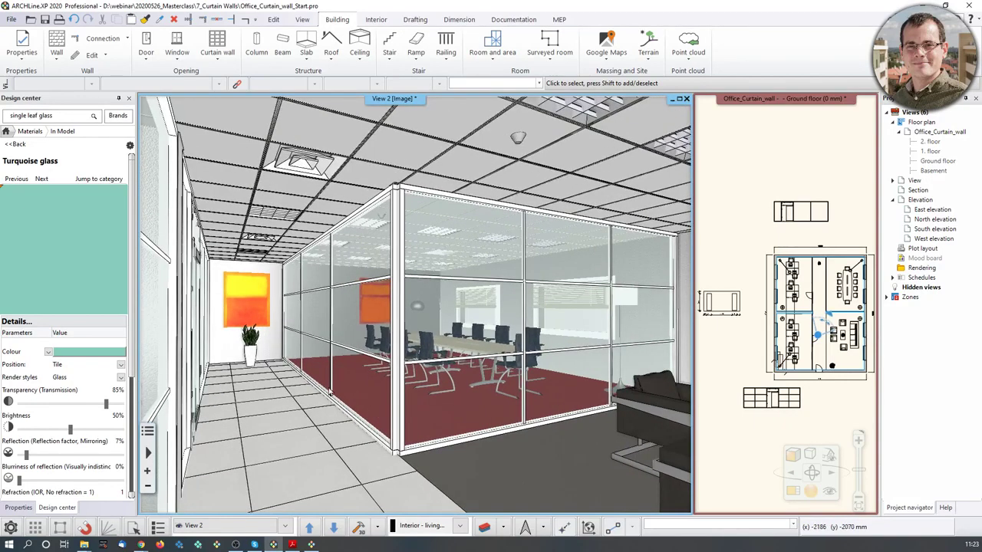
Copy the door of the office glass partition into the meeting room's corridor curtain wall, swinging towards the corridor.
scroll(760, 306, up, 8)
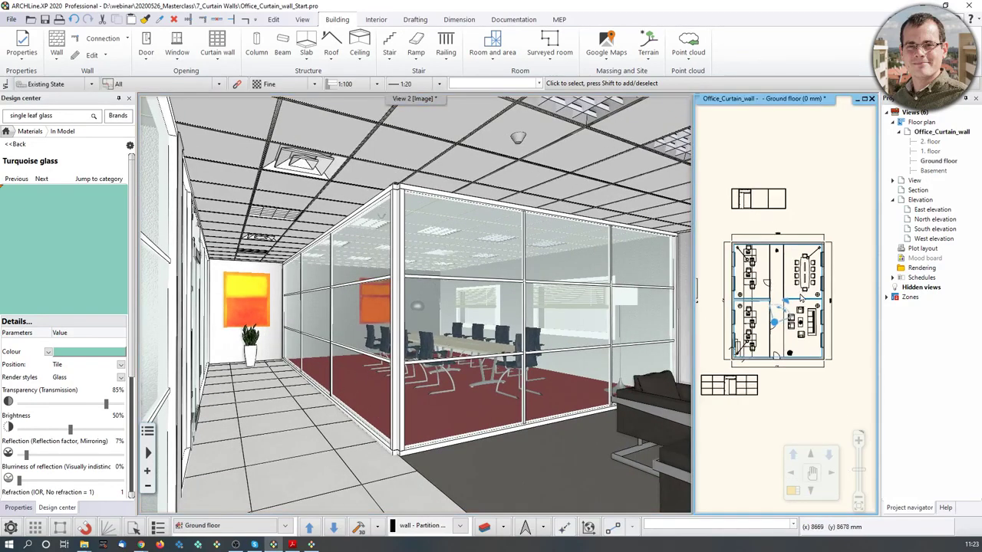
scroll(761, 306, up, 2)
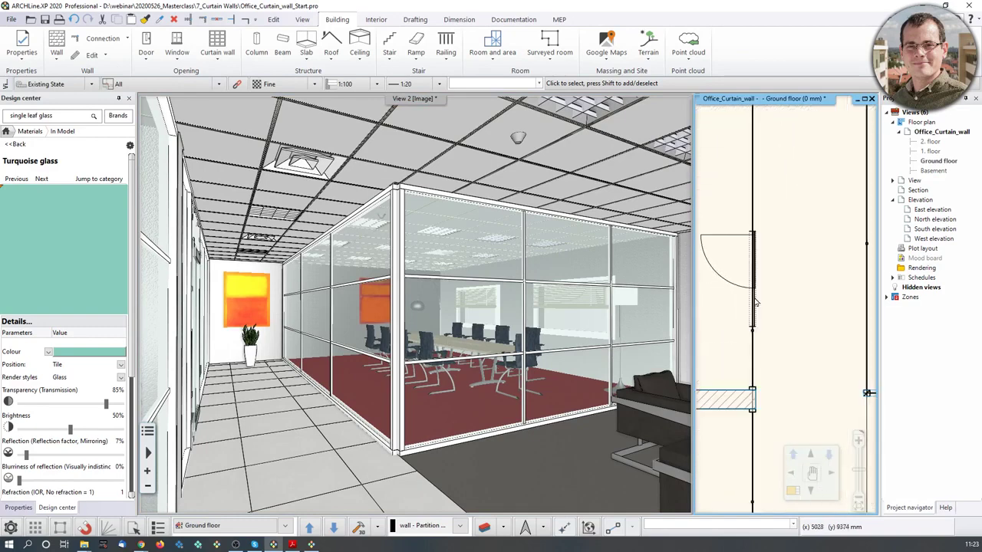
click(758, 301)
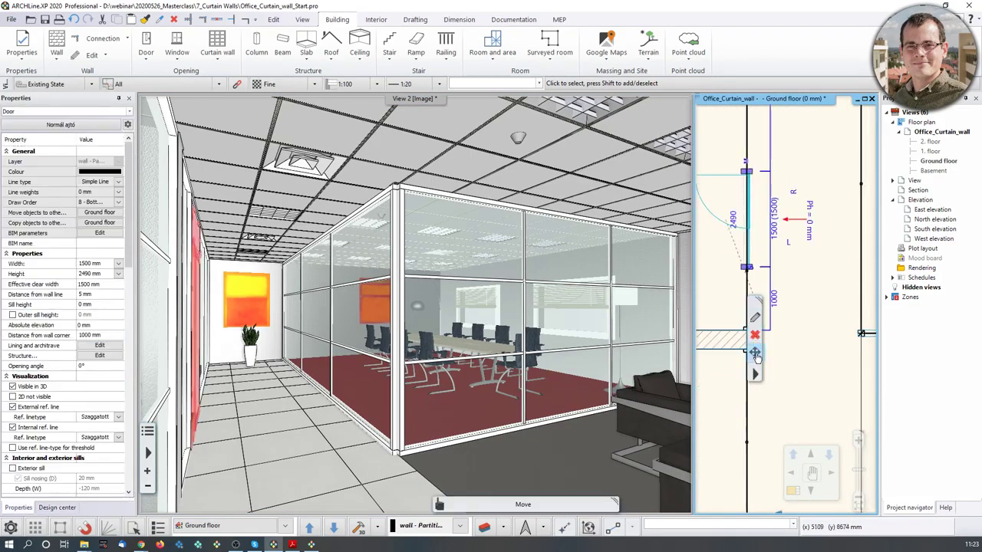
mouse_move(756, 354)
click(790, 375)
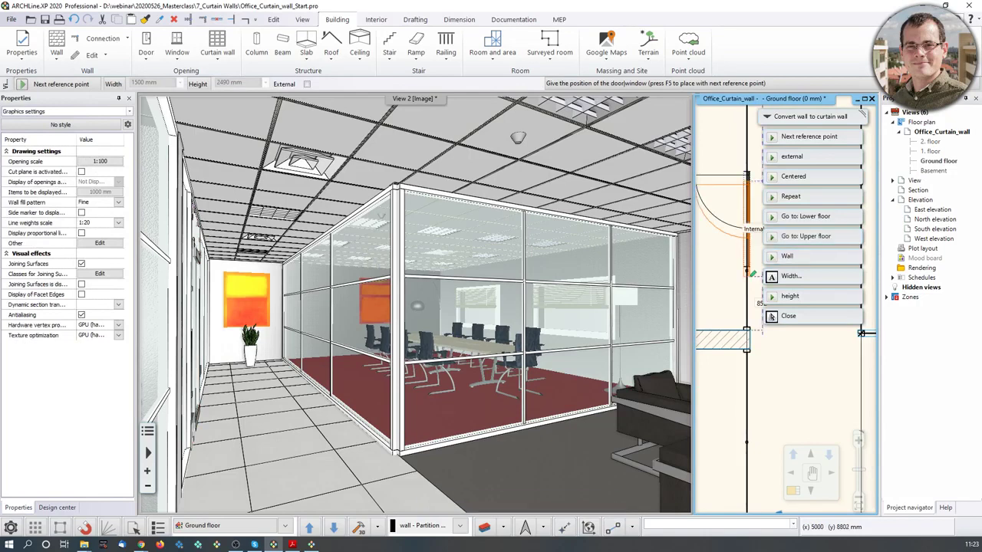
middle_drag(816, 308, 754, 371)
middle_drag(786, 341, 771, 387)
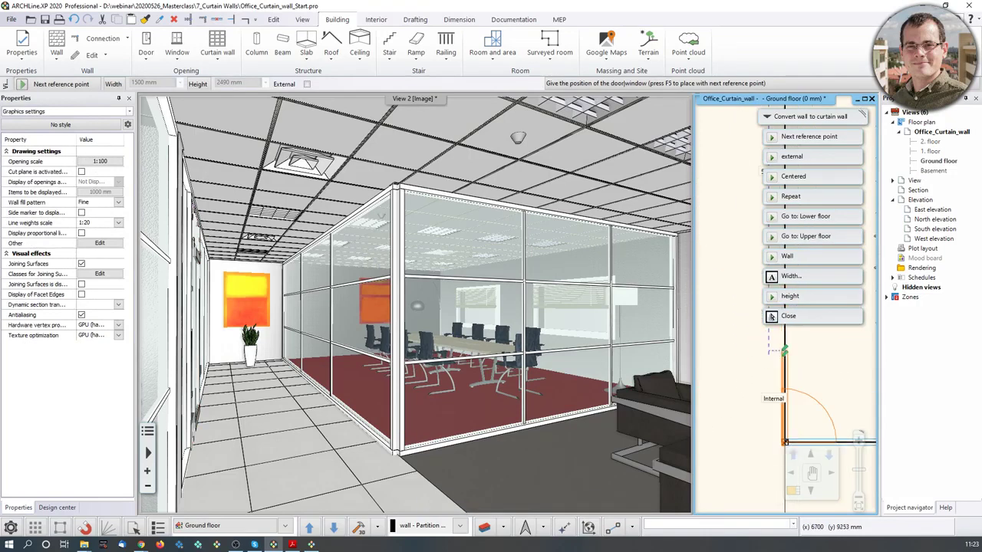
middle_drag(785, 352, 785, 472)
click(786, 386)
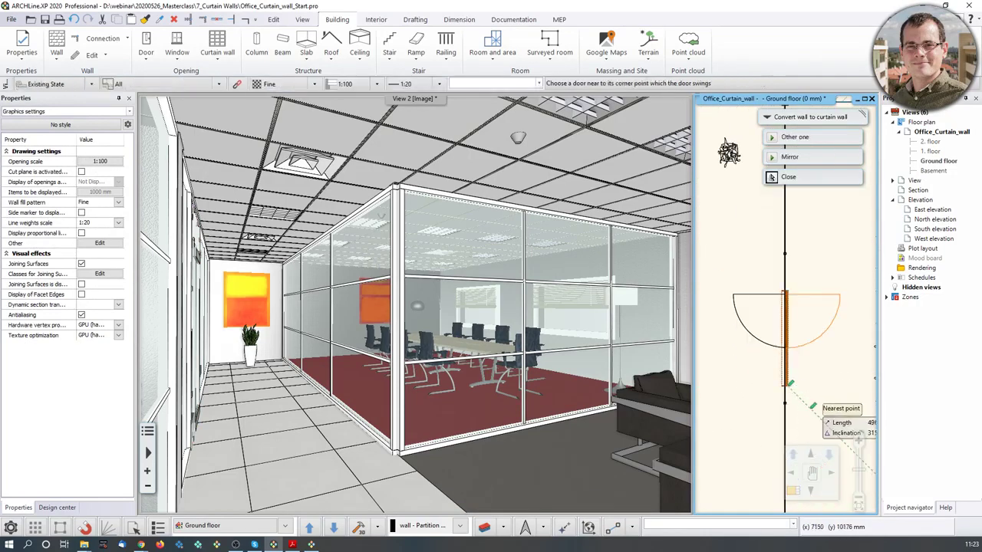
click(765, 353)
key(Escape)
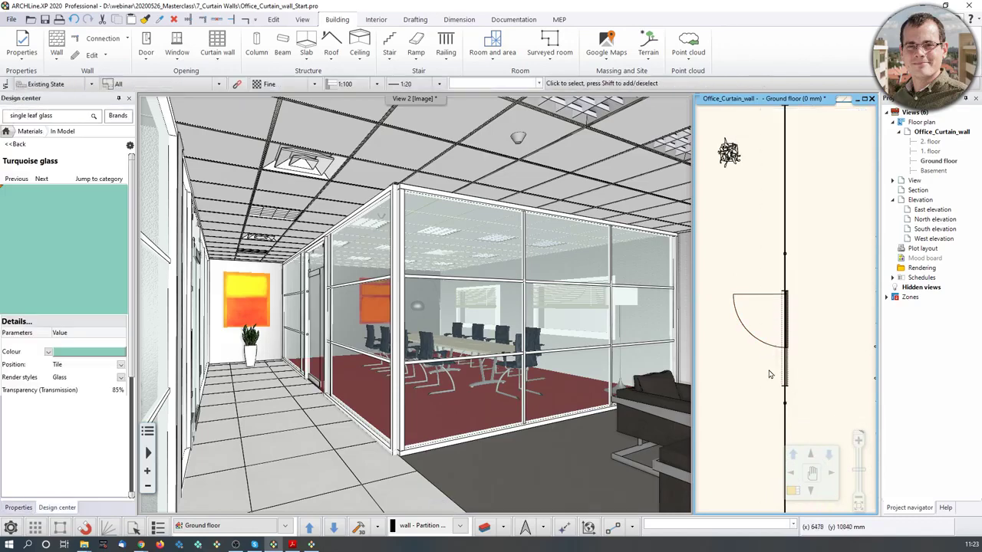
Enlarge the ground floor plan and select the copied door in the meeting room's corridor curtain wall.
middle_drag(787, 406, 786, 310)
scroll(786, 306, down, 2)
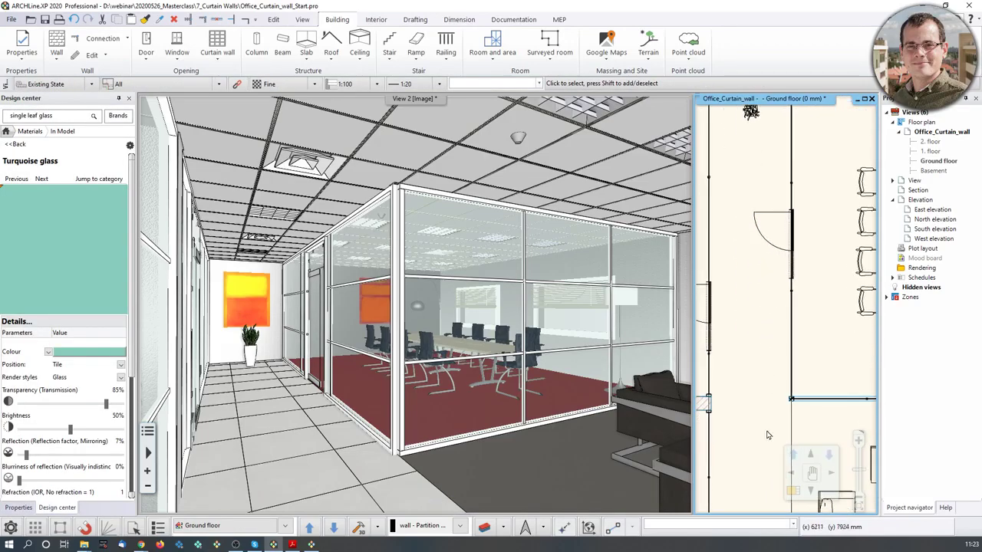
click(816, 472)
scroll(499, 272, up, 5)
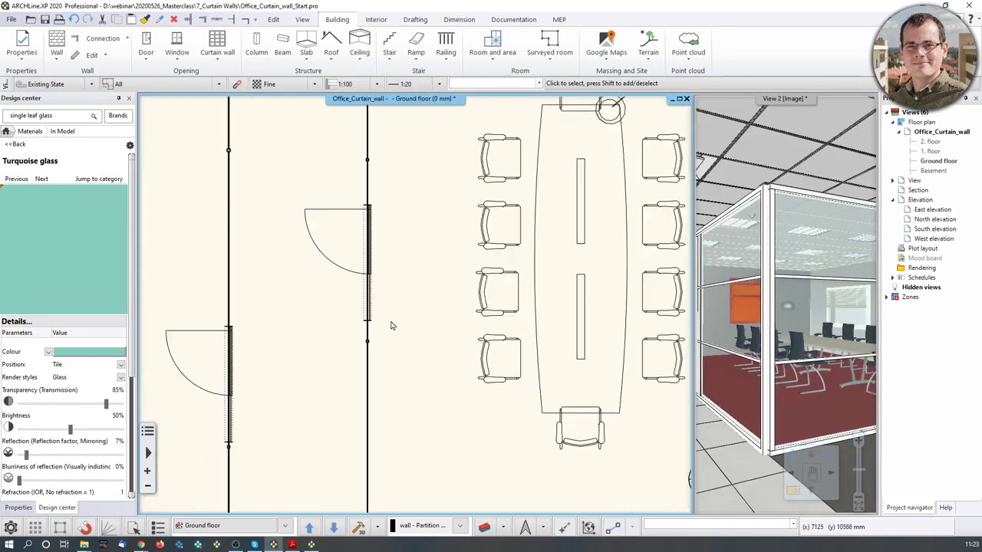
click(343, 269)
scroll(386, 265, up, 1)
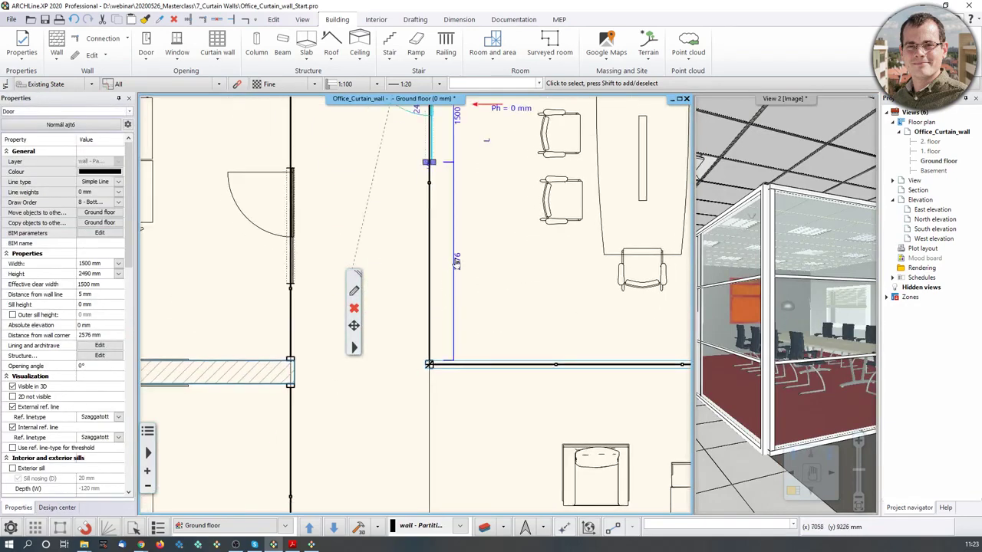
click(457, 262)
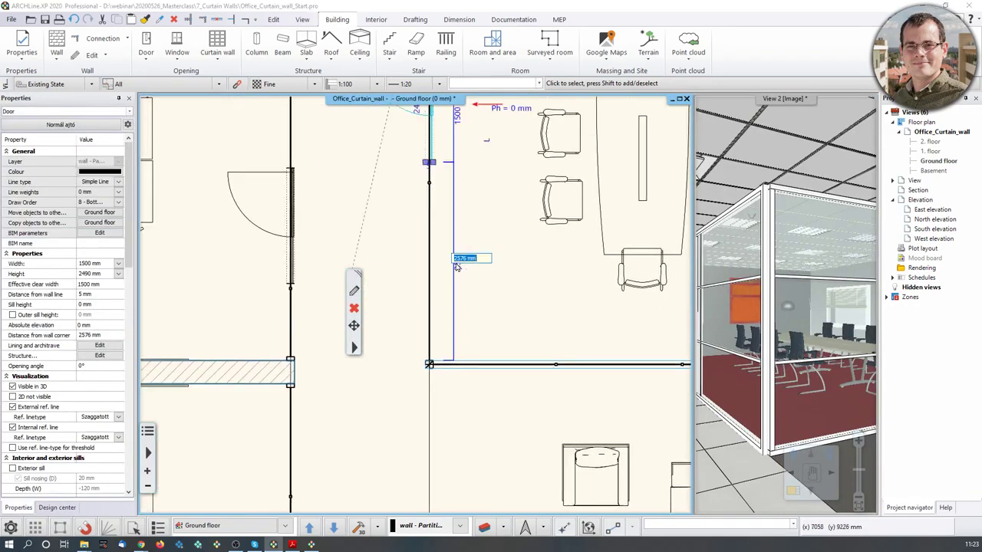
text(1)
key(Return)
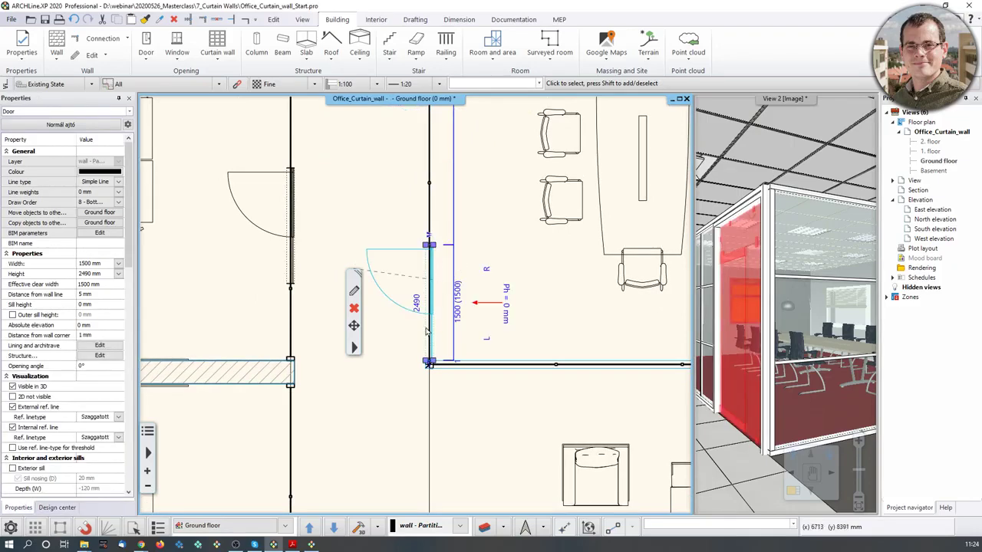
key(Delete)
key(ctrl+z)
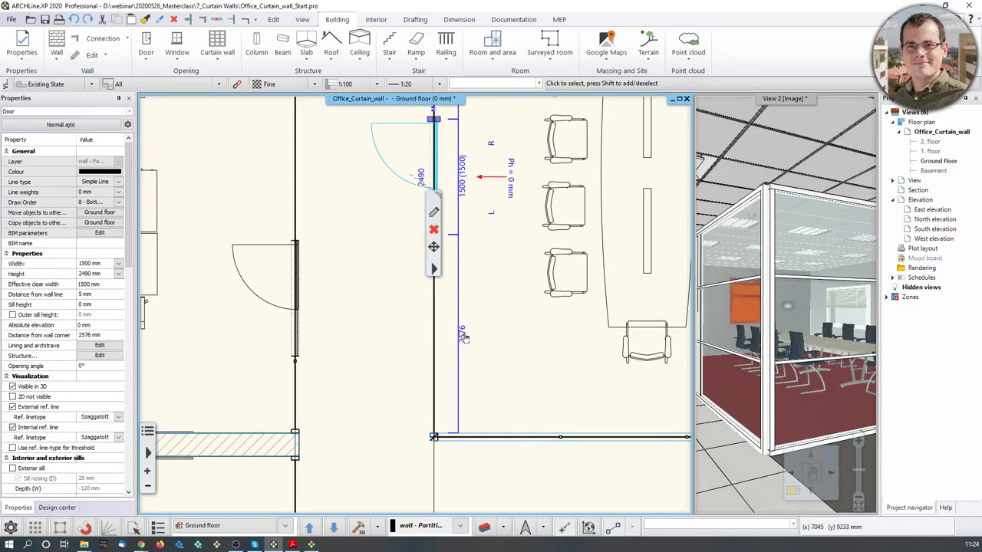
Set the meeting room door's distance from the wall corner to 1000 mm.
click(462, 335)
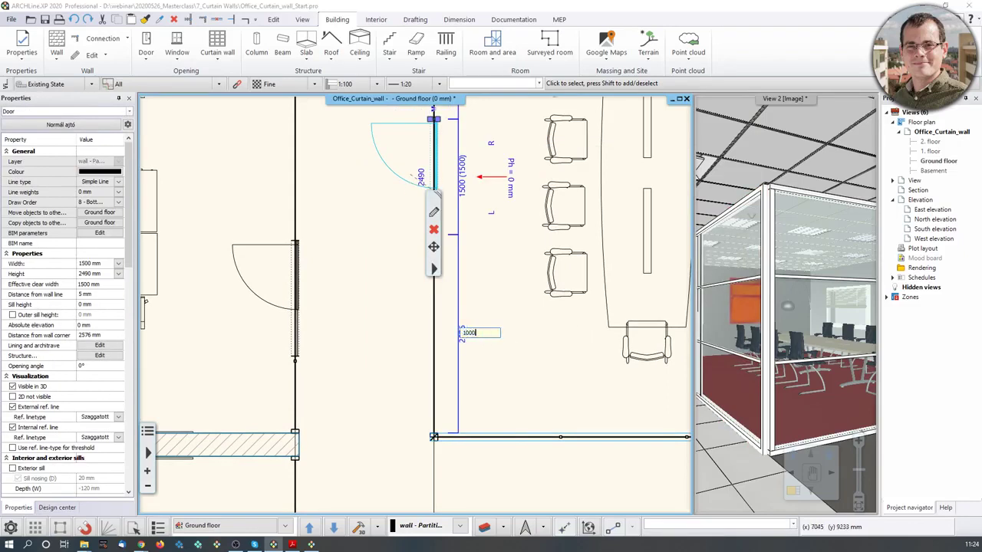
key(Return)
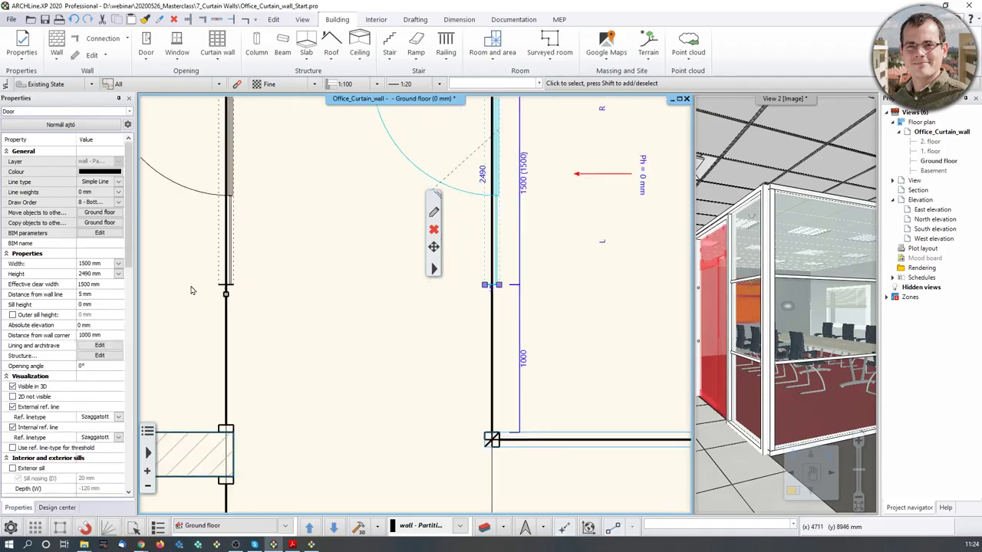
Move the meeting room door along its wall by its end node, to about 1300 mm from the wall corner.
click(484, 286)
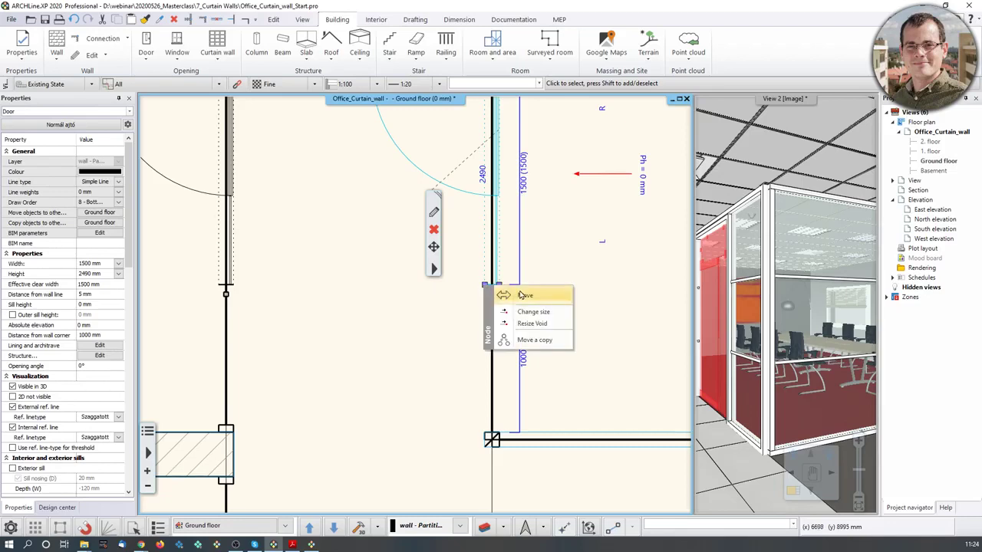
click(523, 295)
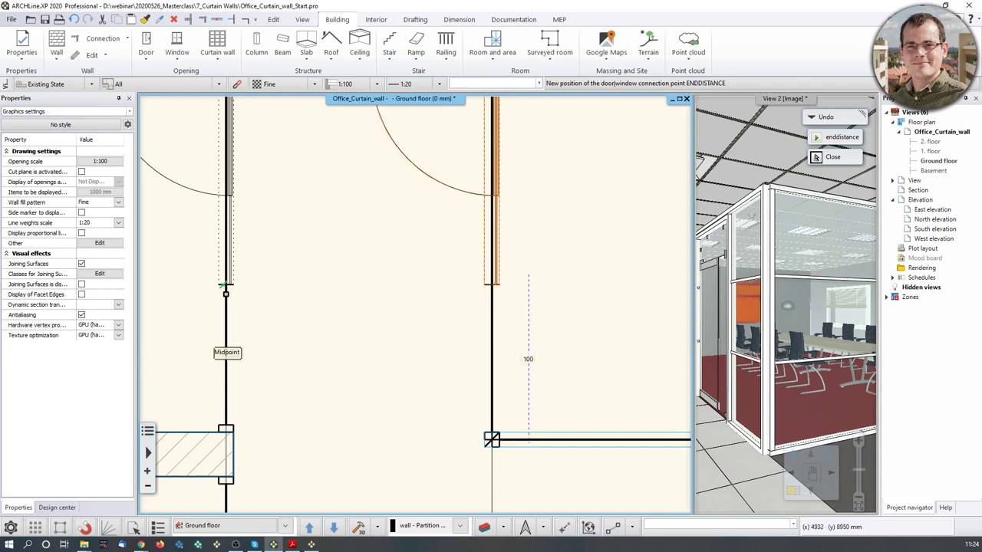
click(530, 237)
click(491, 240)
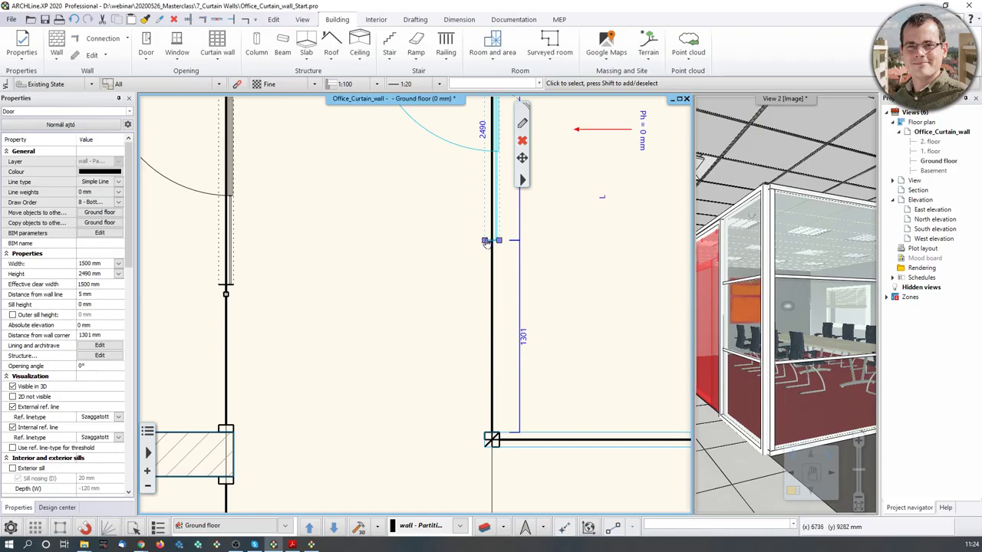
Move the meeting room door by its end node to line up with the end of the opposite office door.
click(486, 242)
click(500, 248)
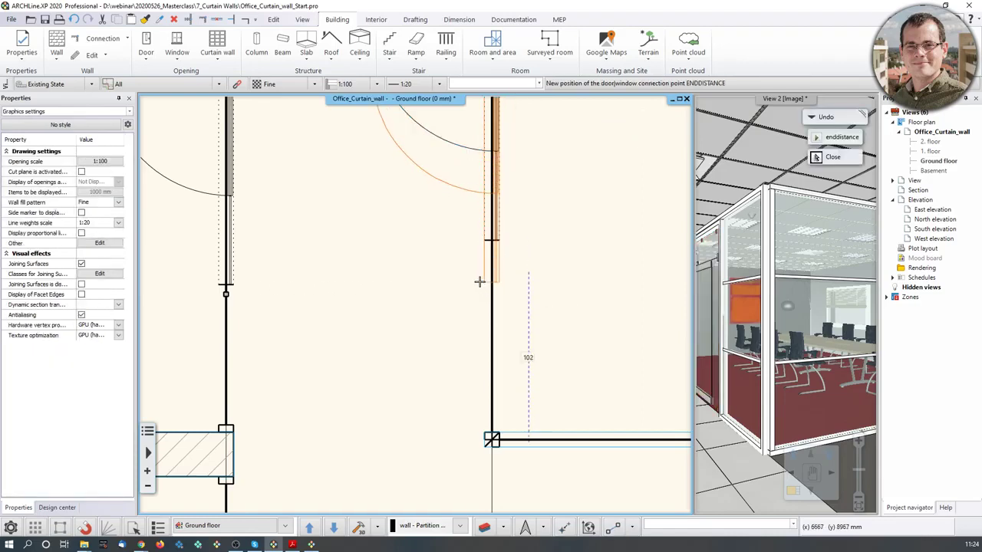
key(ctrl)
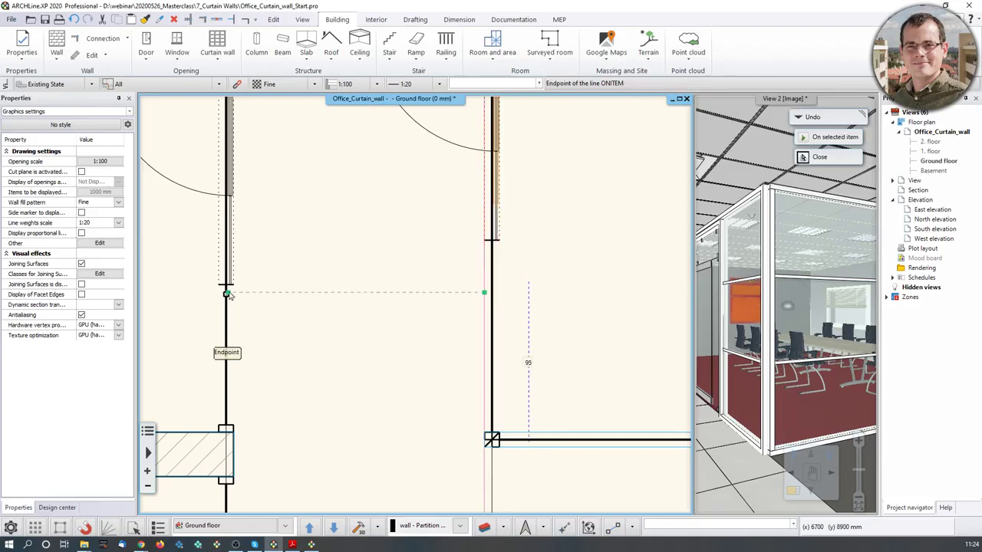
click(237, 289)
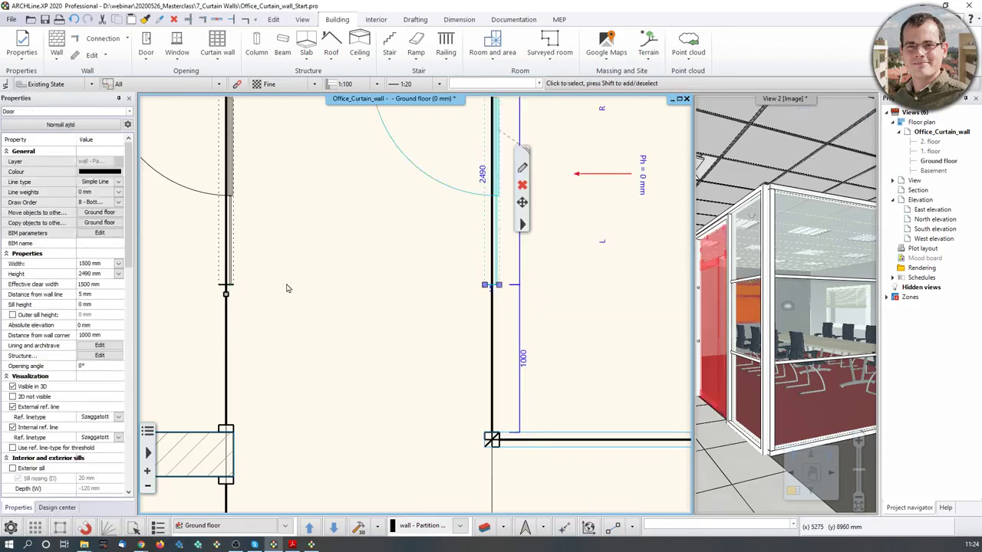
Mirror the meeting room door in-out so that it swings into the meeting room.
scroll(389, 310, down, 2)
click(451, 218)
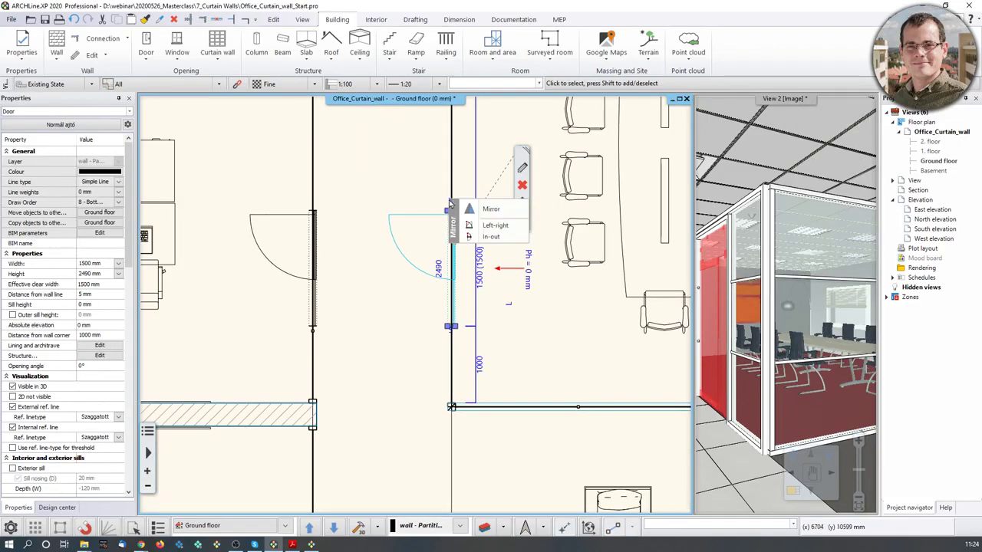
click(495, 237)
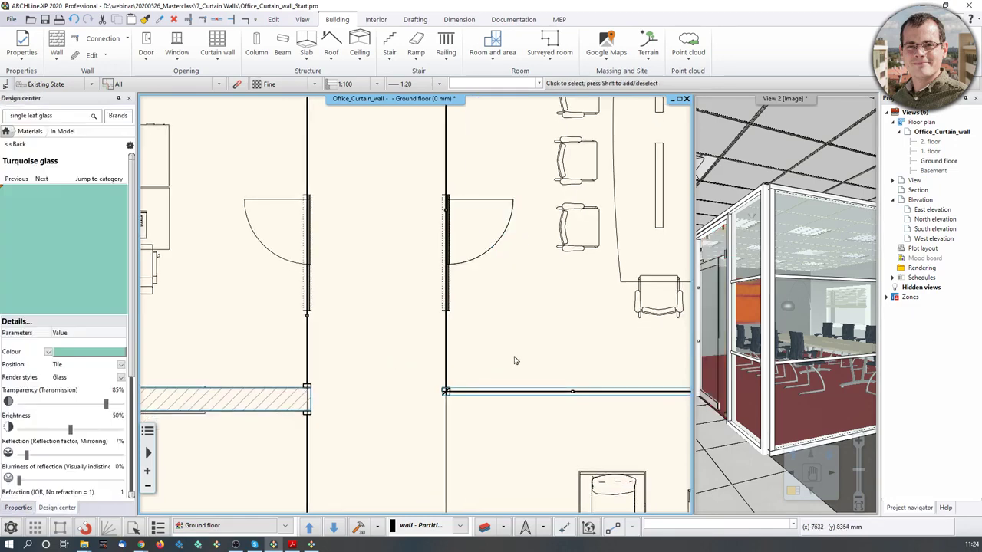
Set the number of glasses in vertical to 1 for the meeting room's corridor-side curtain wall with the door.
scroll(517, 344, down, 2)
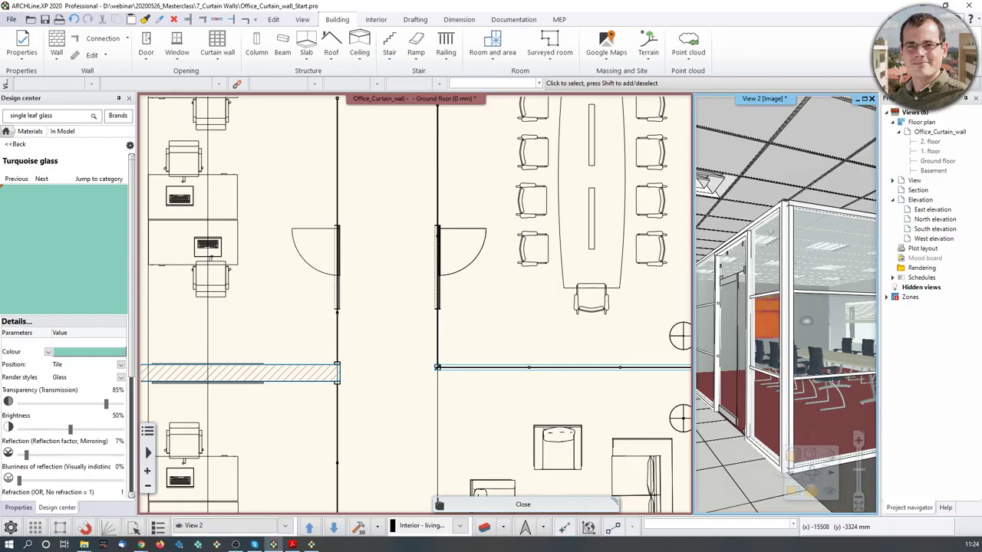
middle_drag(713, 337, 736, 340)
click(736, 341)
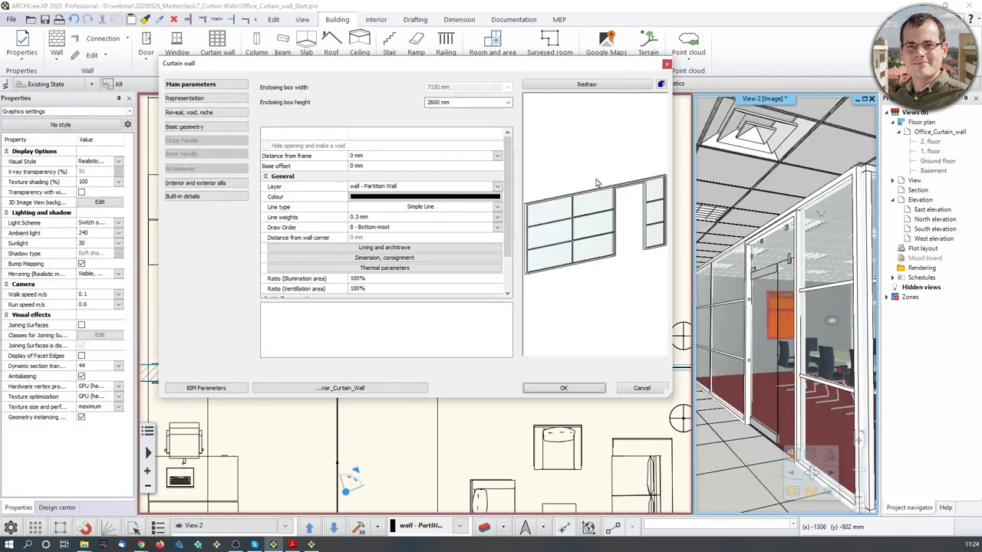
drag(598, 181, 569, 213)
click(195, 128)
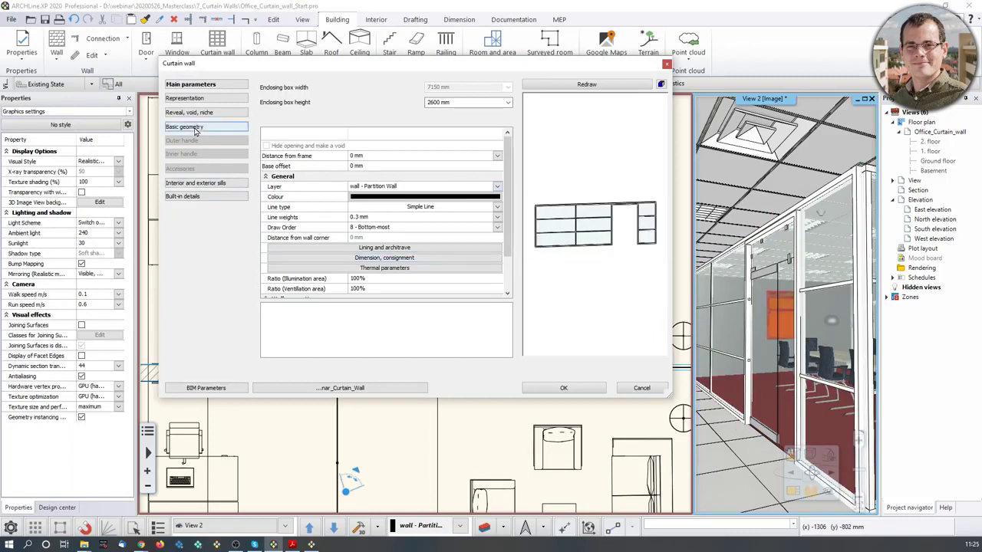
click(355, 230)
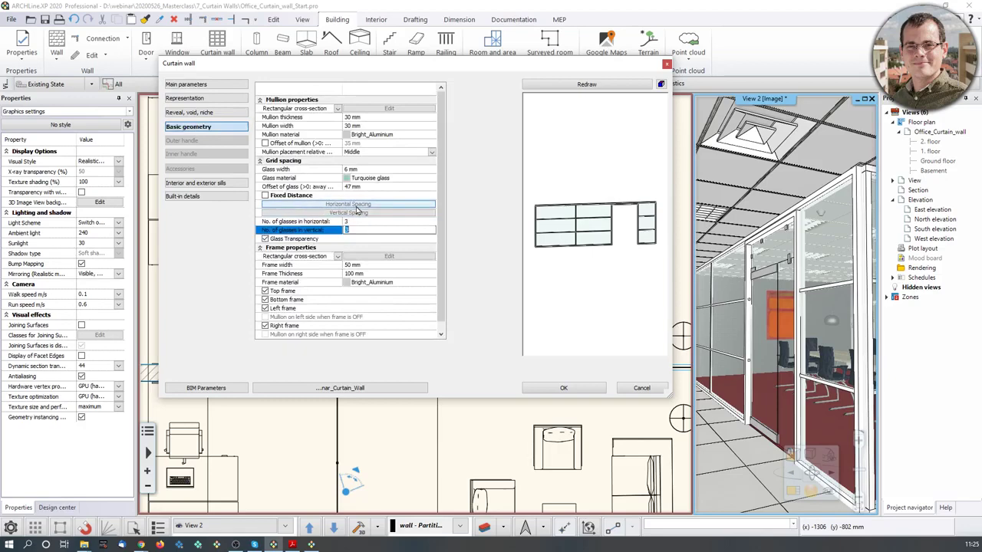
click(591, 86)
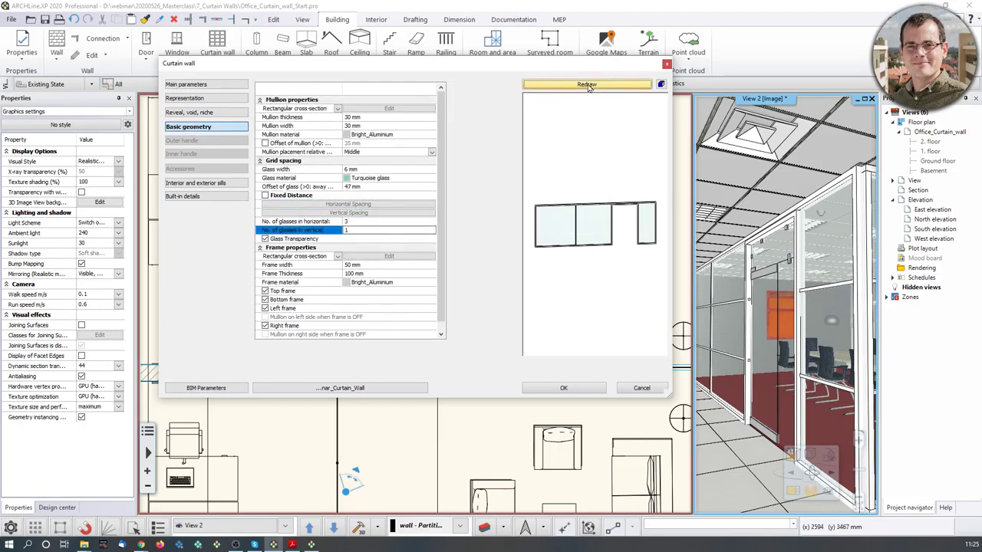
click(565, 388)
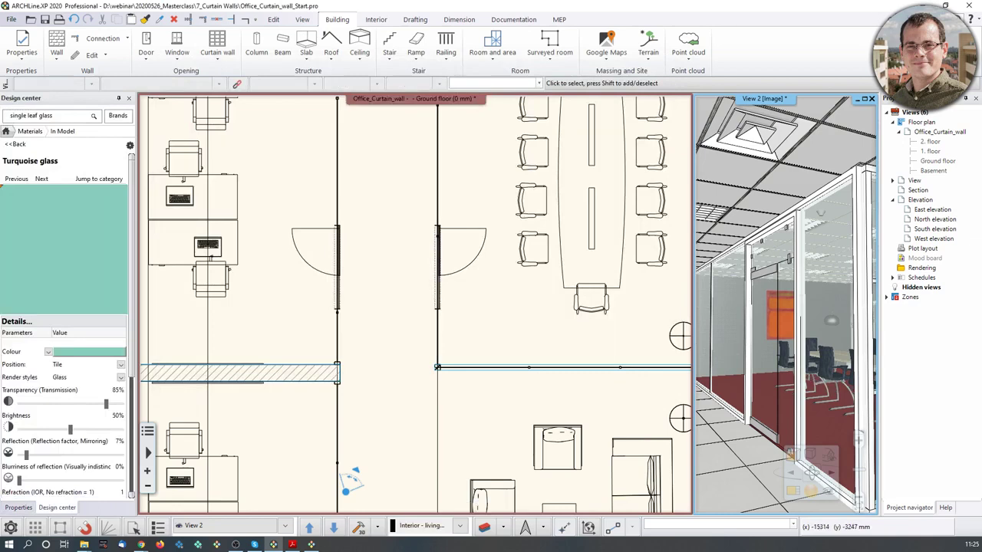
Set the number of glasses in vertical to 1 for the meeting room's other curtain wall, facing the lounge area.
drag(0, 73, 0, 68)
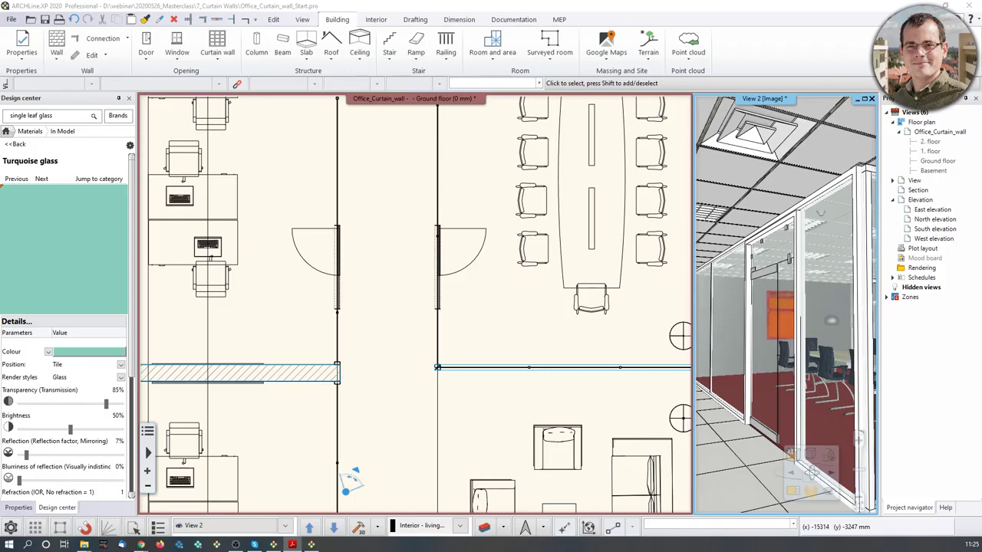
middle_drag(850, 342, 801, 300)
click(802, 300)
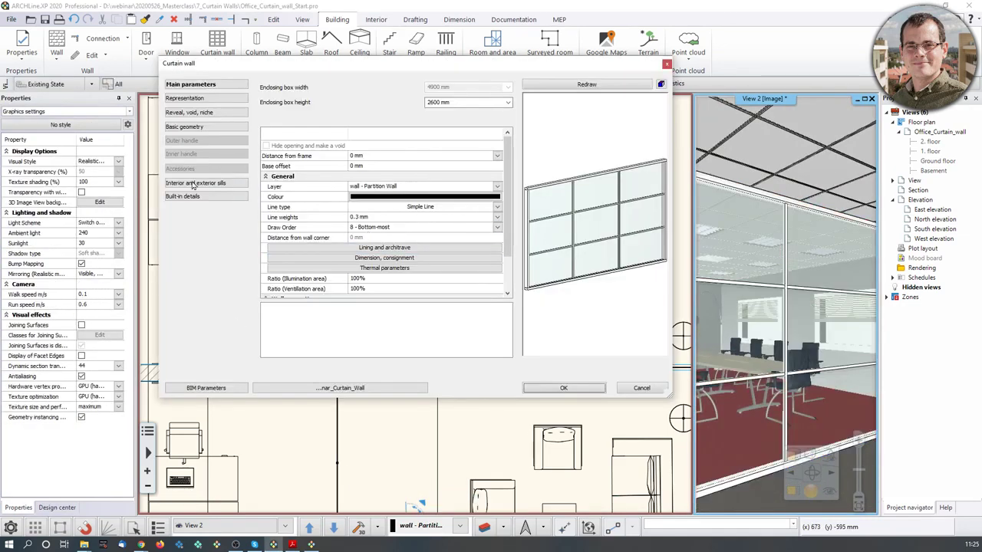
click(198, 129)
click(359, 230)
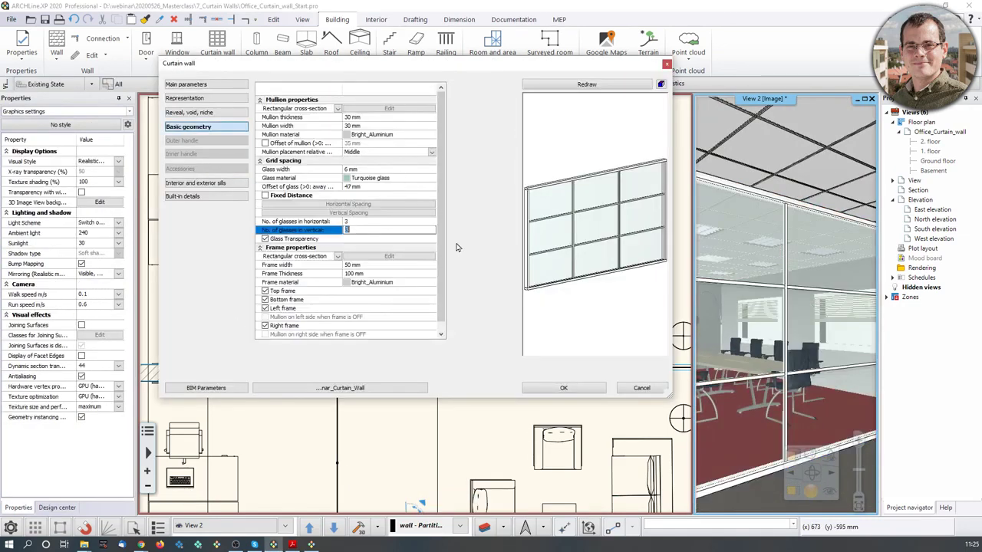
text(1)
click(606, 84)
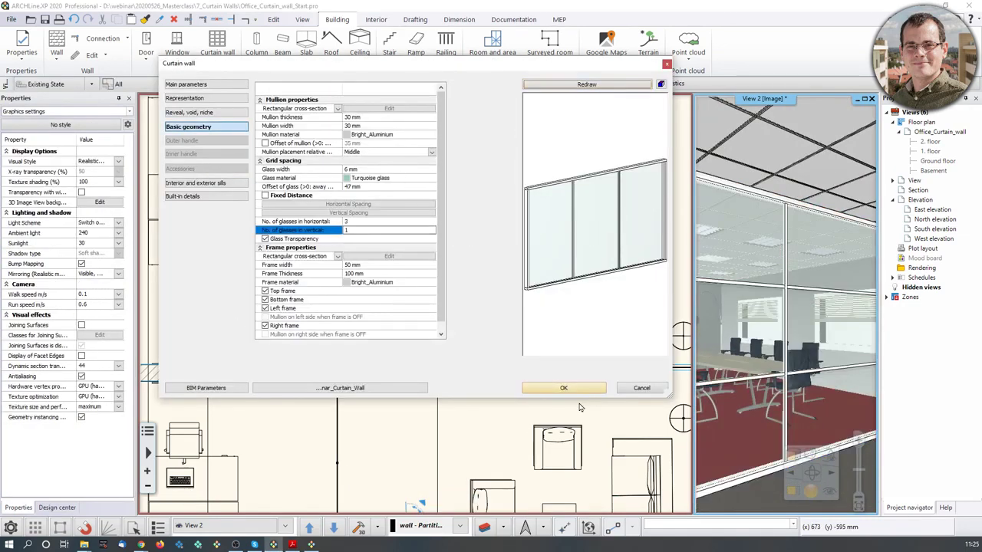
click(574, 388)
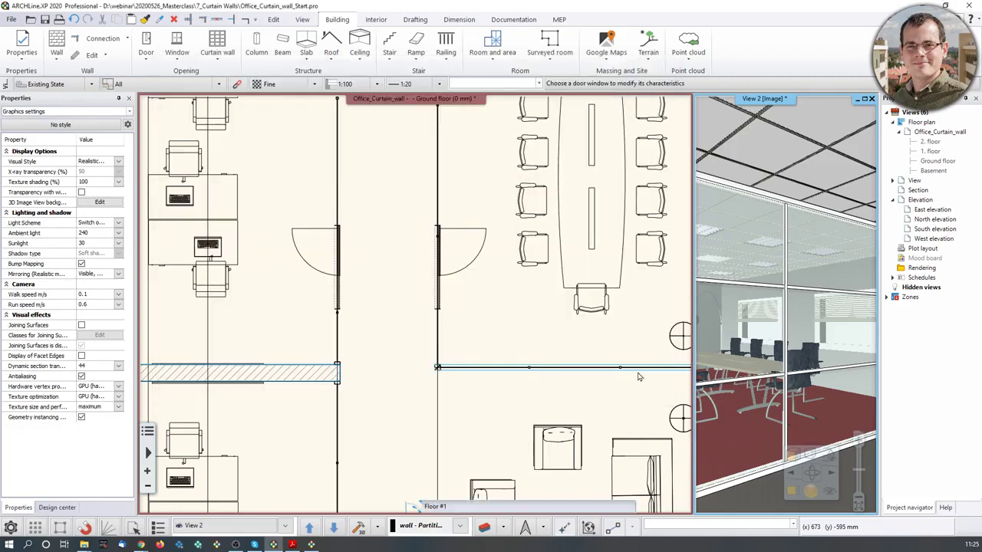
Magnify the 3D view and look over the glazed corner of the meeting room.
click(800, 310)
mouse_move(795, 310)
mouse_down()
mouse_move(738, 305)
mouse_move(788, 306)
mouse_up()
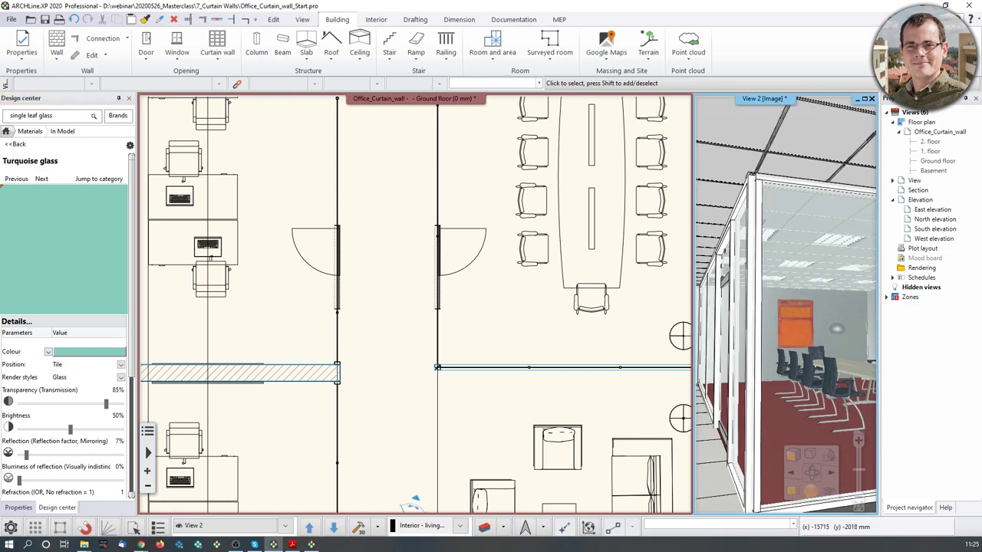
click(793, 493)
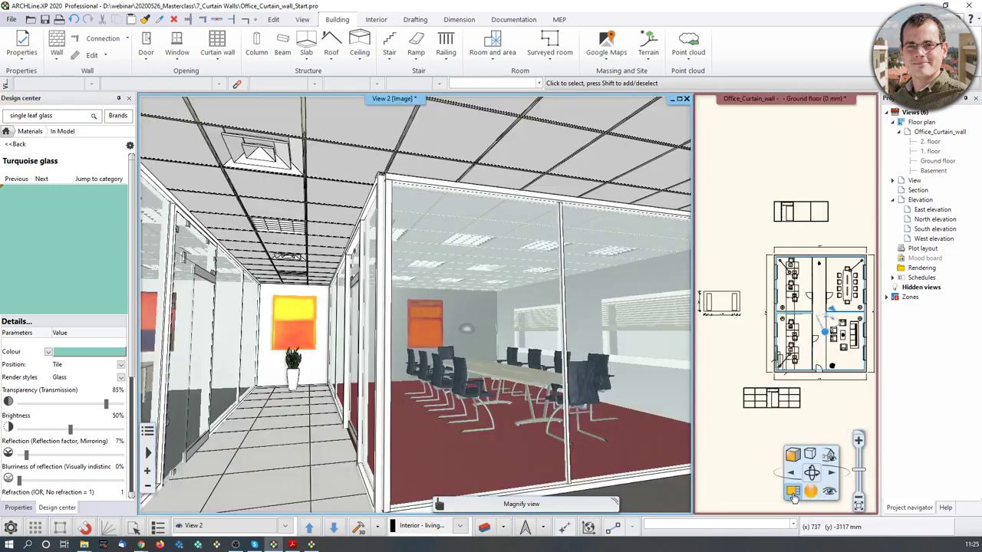
drag(602, 384, 533, 383)
middle_drag(533, 384, 517, 384)
middle_drag(400, 390, 419, 357)
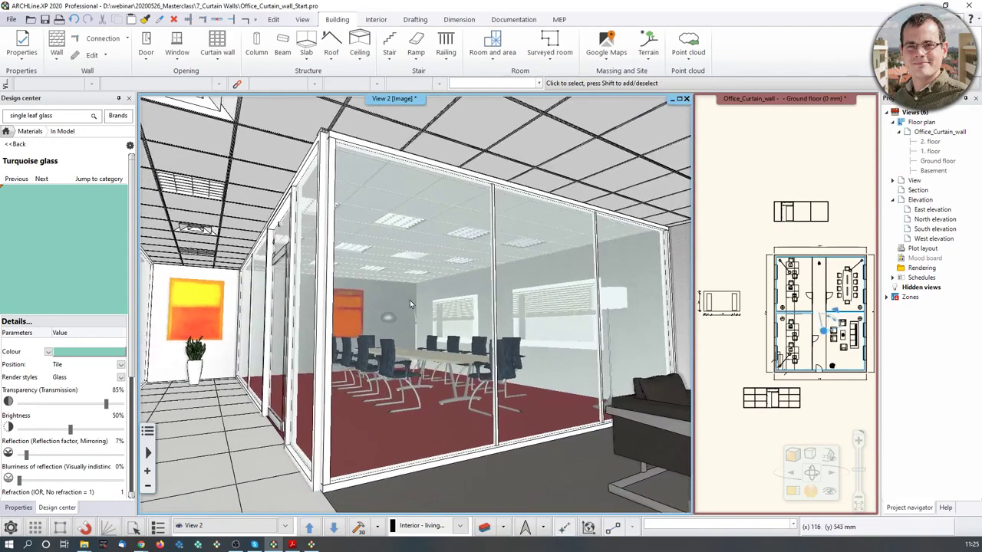
Search the catalog for glass and apply Blue glass 02 to the lounge-side curtain wall, replacing the material on this object only.
click(39, 118)
click(7, 132)
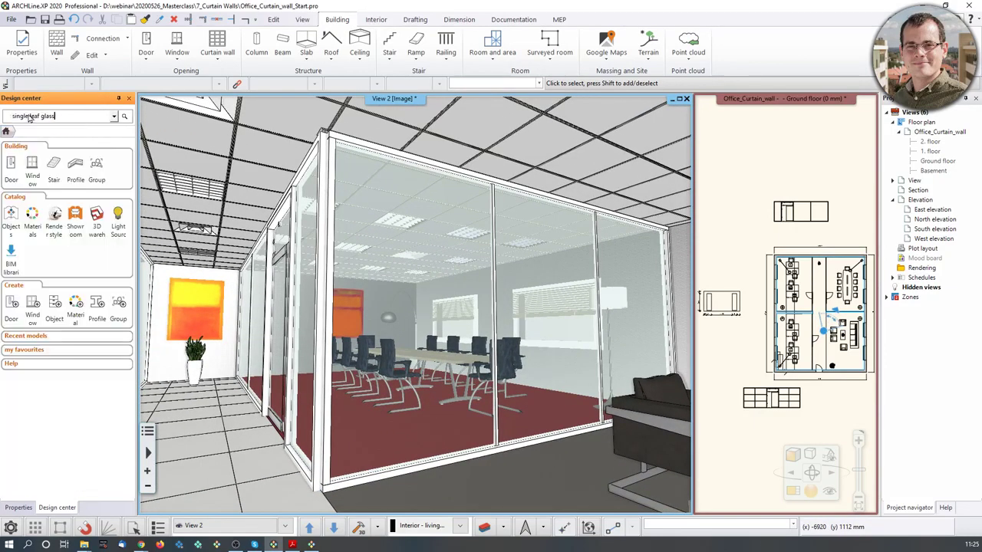
click(32, 117)
text(glass)
key(Return)
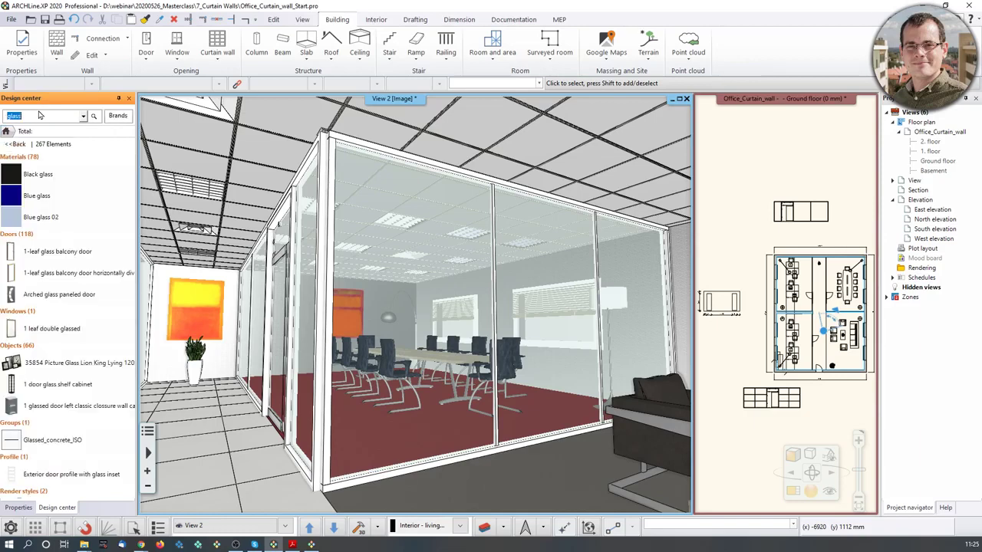
drag(11, 215, 470, 265)
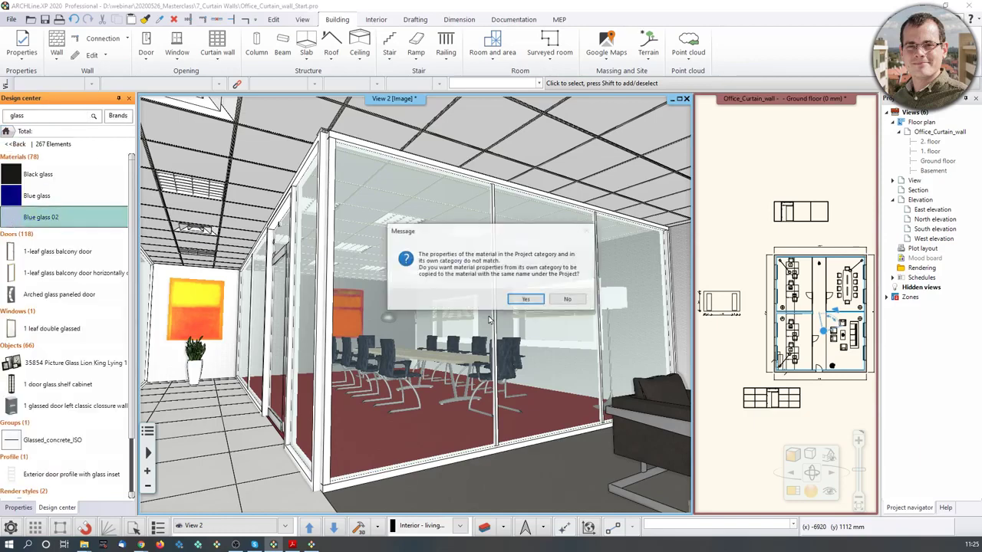
click(526, 302)
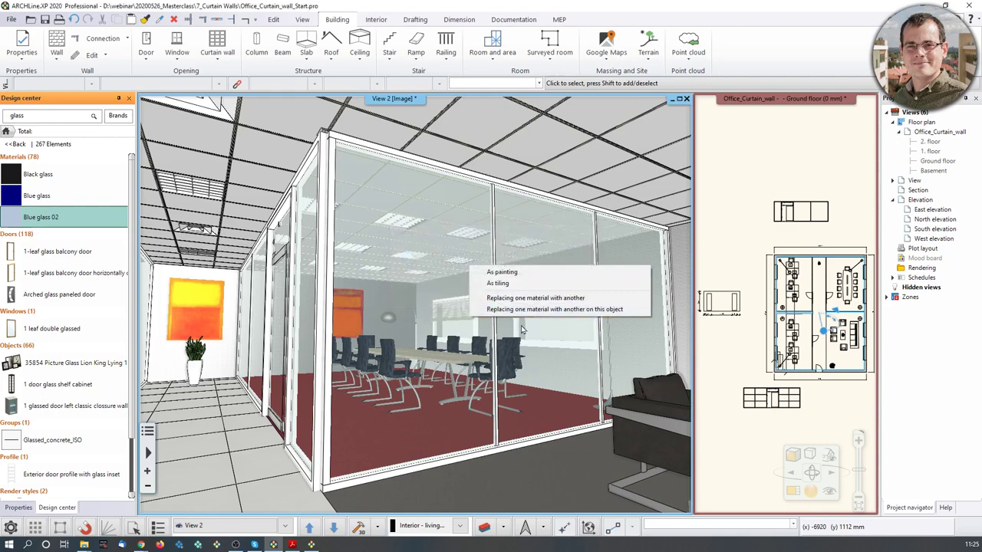
click(610, 309)
key(Escape)
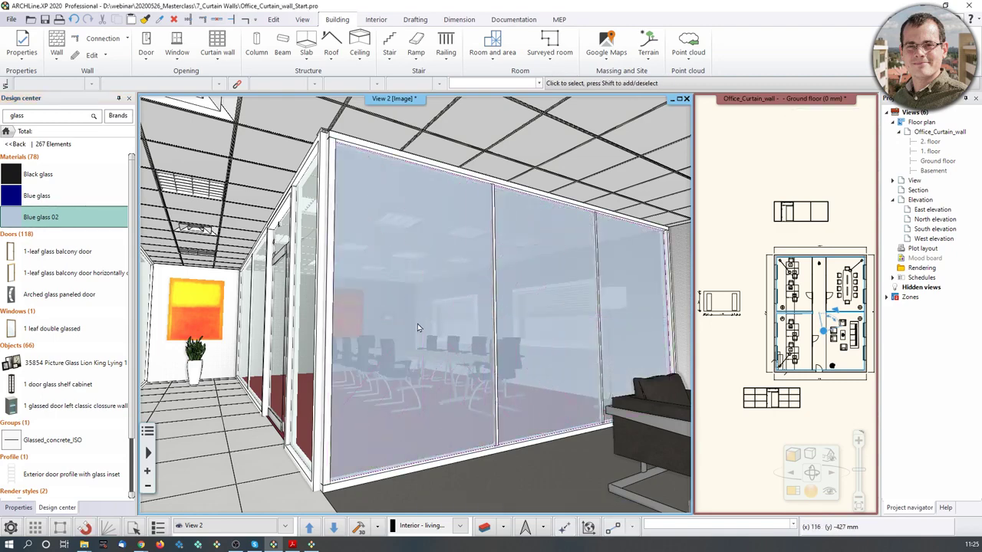
Undo the Blue glass 02 replacement on the meeting room's lounge-side curtain wall.
middle_drag(370, 322, 415, 313)
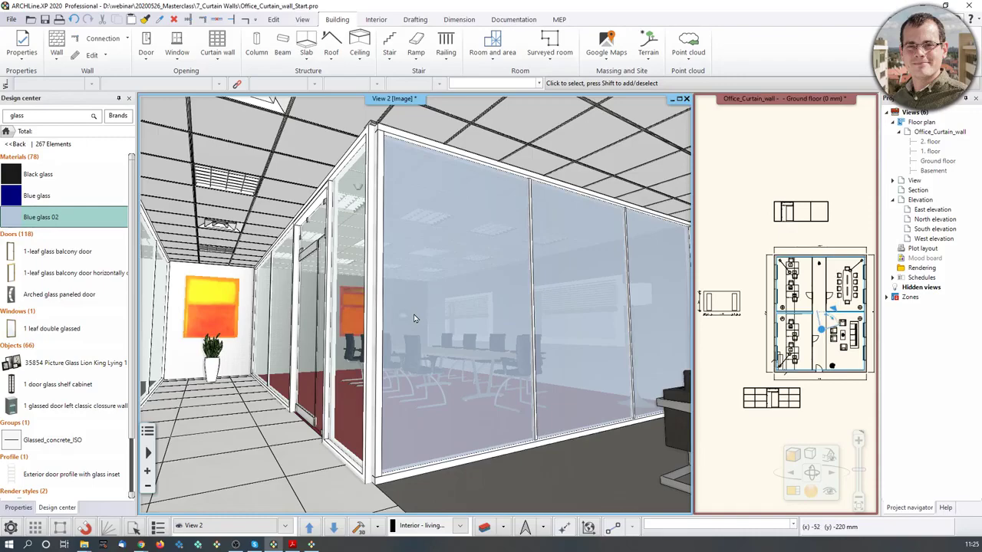
right_drag(415, 318, 369, 344)
right_click(416, 305)
key(Escape)
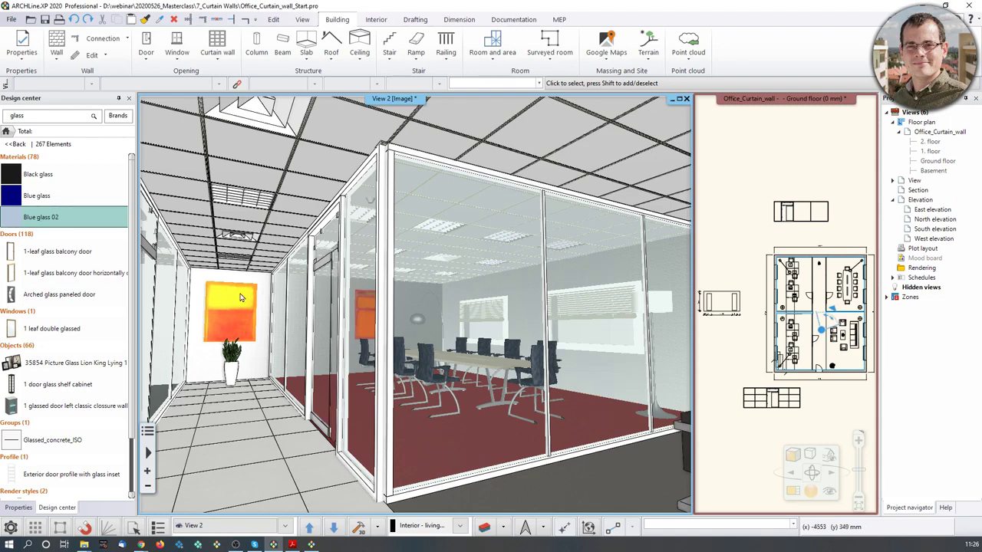
Examine the office wall with the grey artwork, its dimensioned elevation layout beside the floor plan, and the reference image in Adobe Acrobat Reader.
right_drag(357, 296, 265, 303)
middle_drag(264, 304, 372, 296)
scroll(372, 296, down, 3)
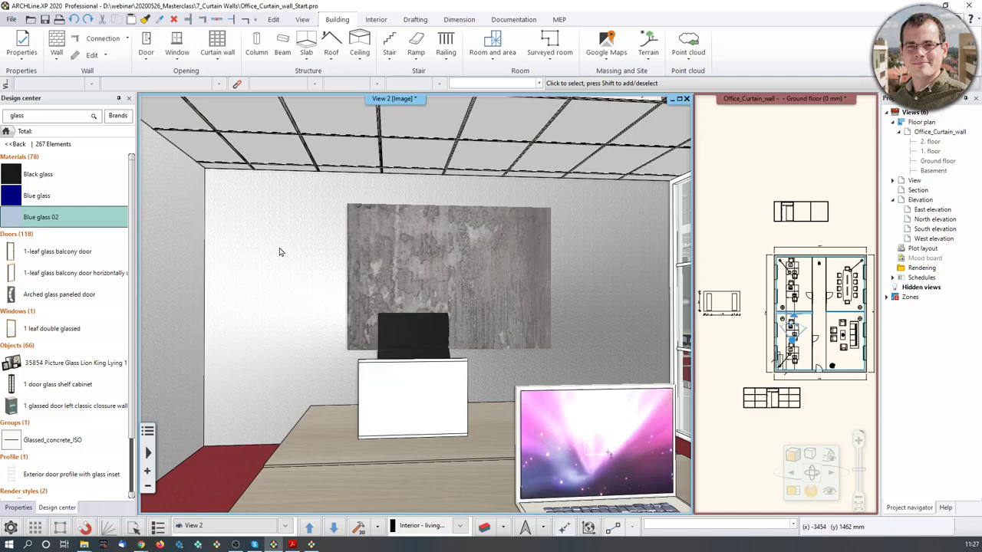
middle_drag(712, 277, 747, 280)
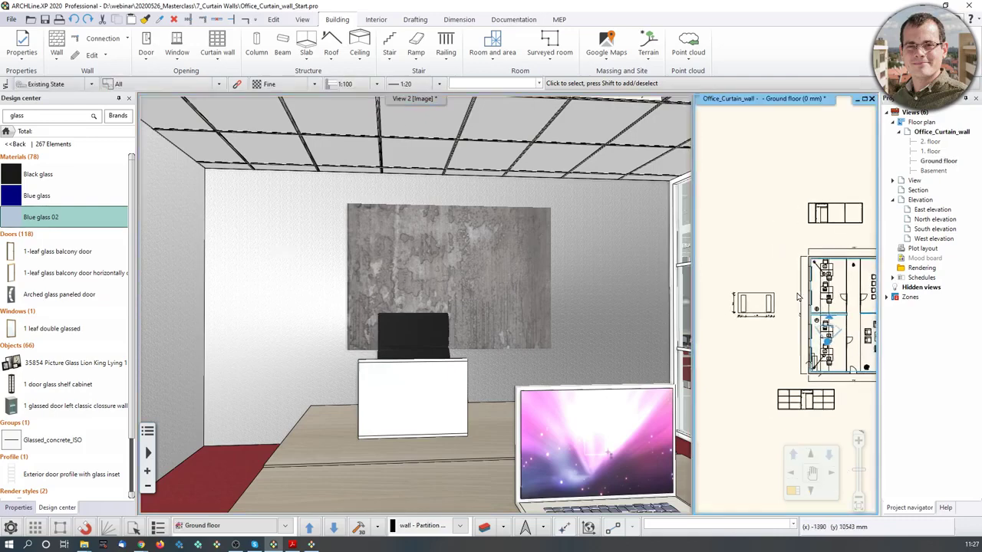
scroll(748, 281, up, 3)
scroll(766, 303, up, 1)
scroll(798, 303, up, 1)
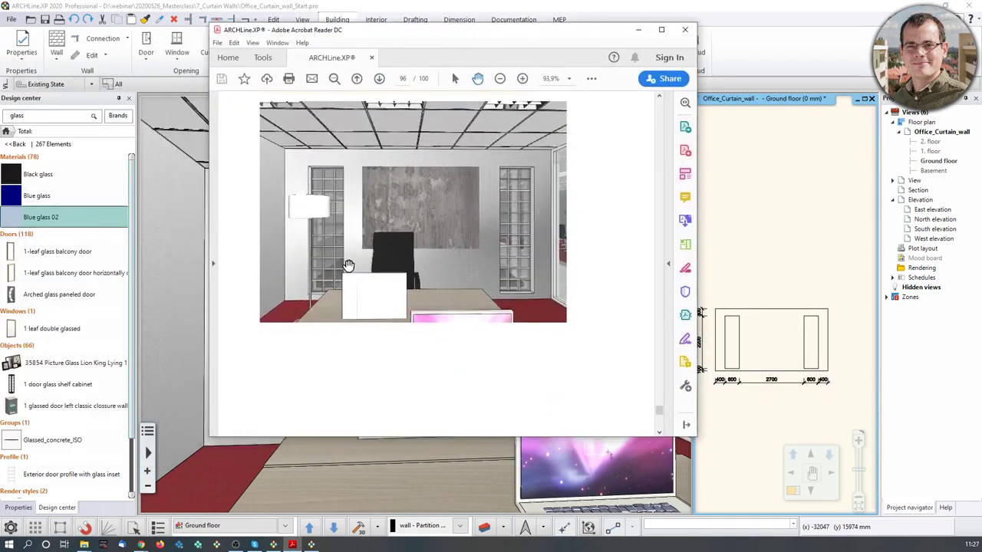
drag(426, 33, 0, 33)
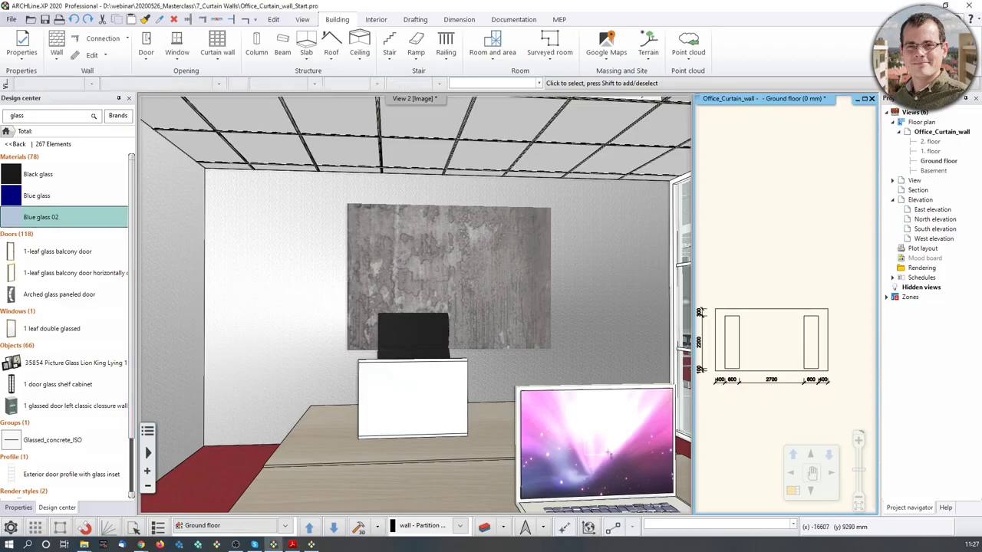
Start Reshape curtain wall on the office wall with the grey artwork and place the layout at the elevation drawing's lower-left corner.
click(250, 288)
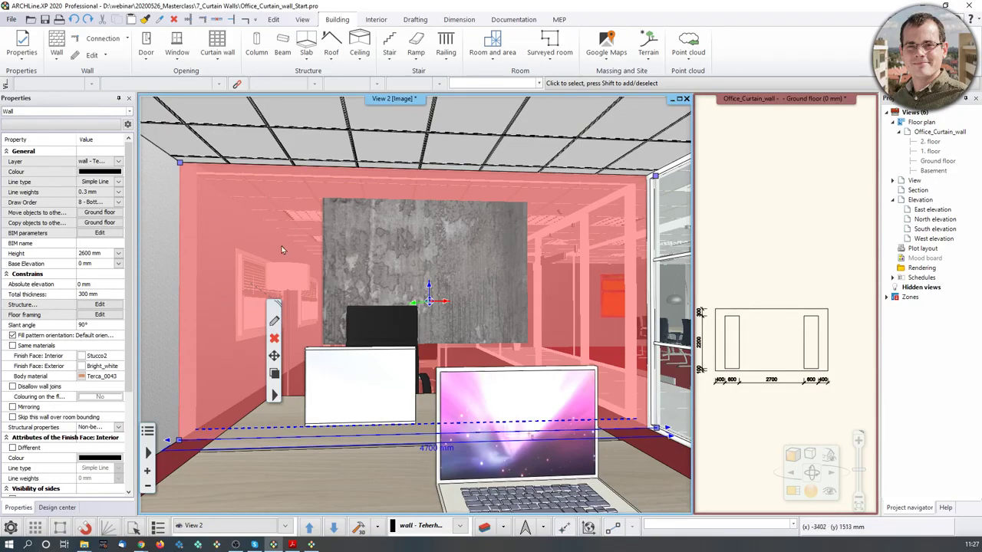
click(225, 65)
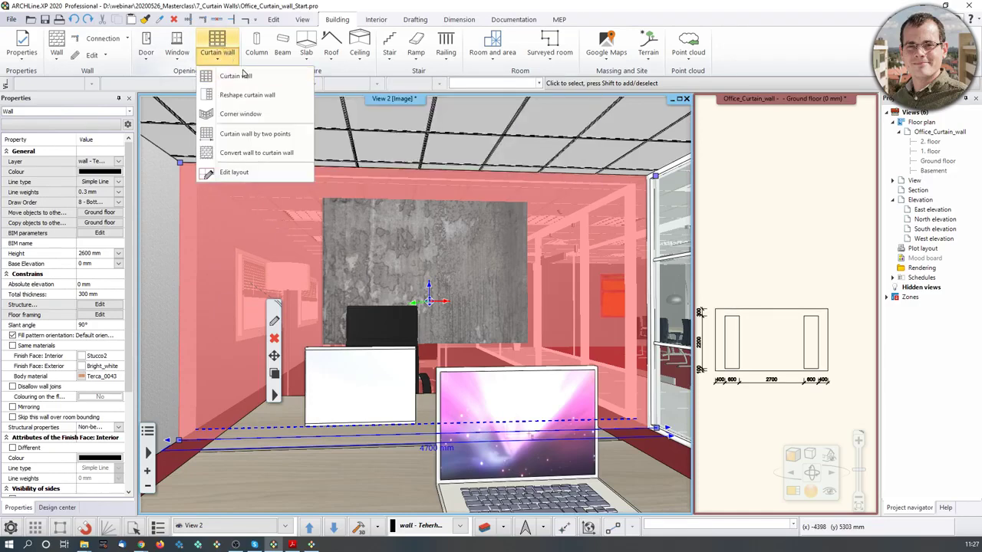
click(257, 96)
click(285, 280)
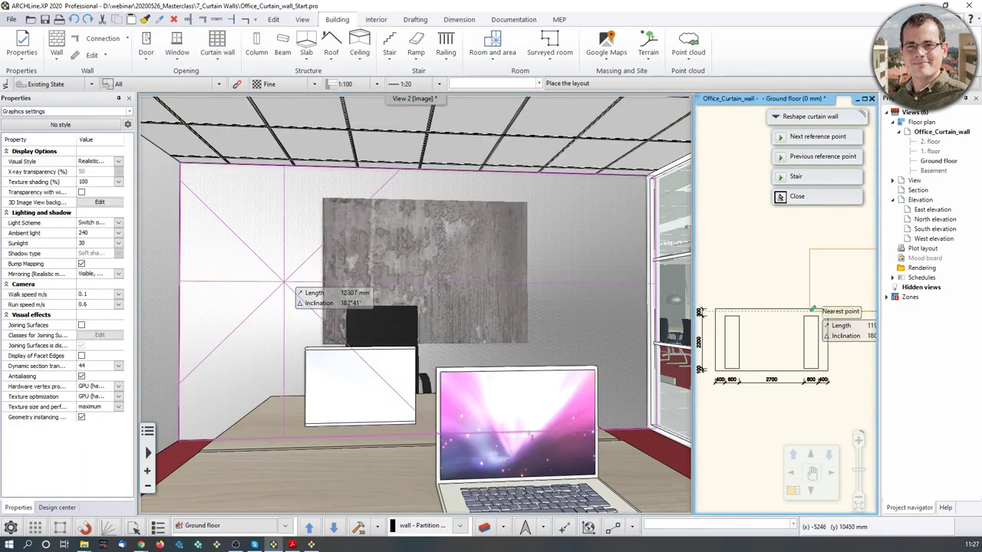
scroll(775, 295, down, 2)
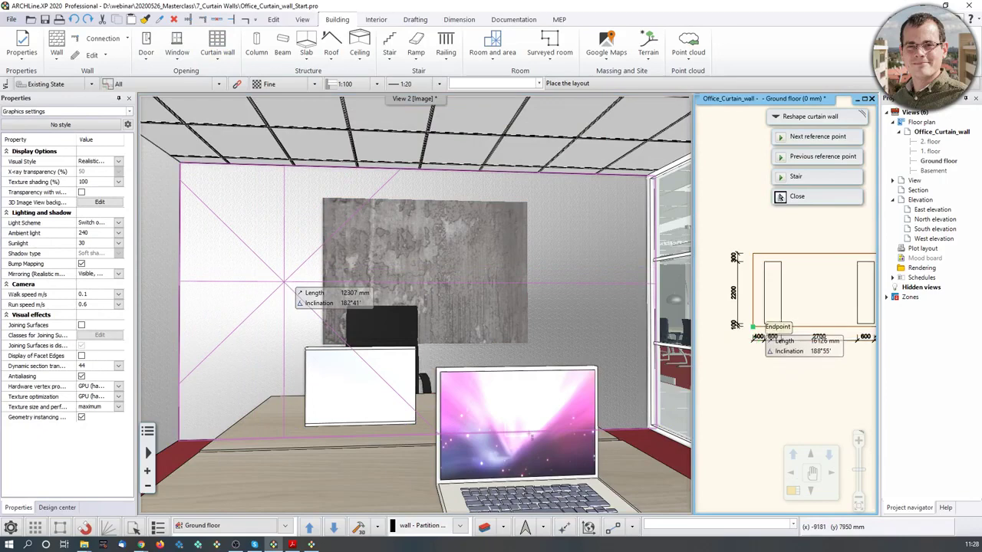
click(754, 324)
click(524, 297)
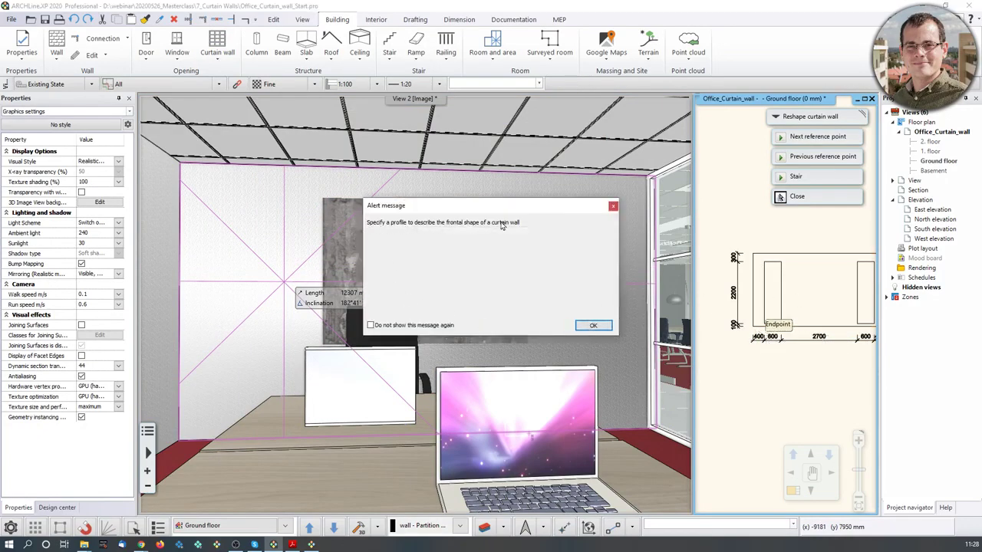
click(592, 327)
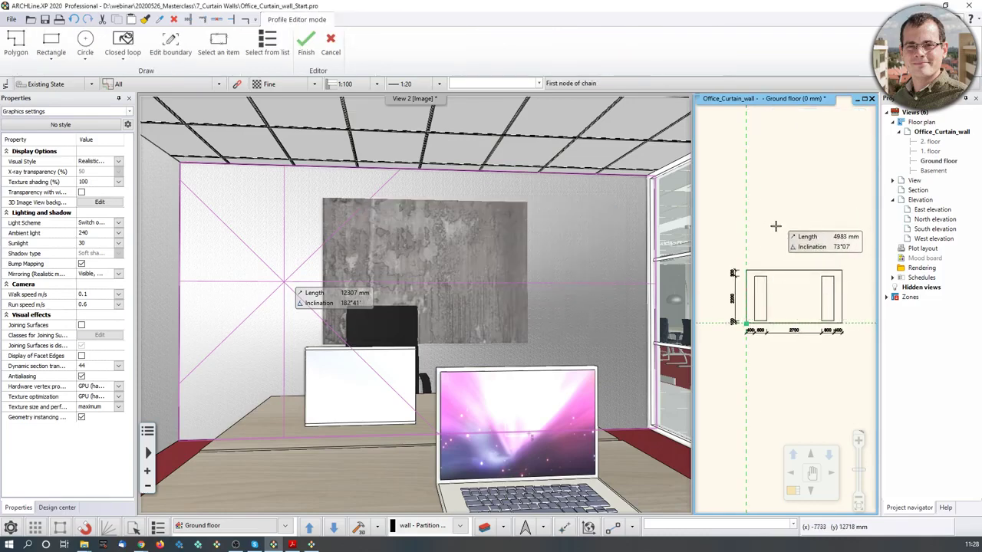
Pick the left 600 by 2200 mm rectangle of the layout drawing as the curtain wall outline using Closed loop.
scroll(763, 267, up, 1)
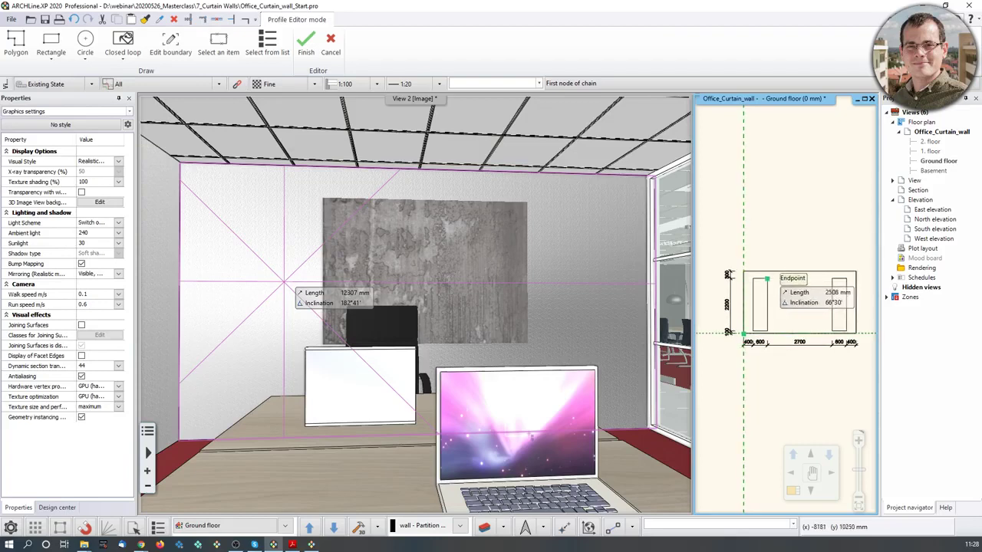
click(766, 344)
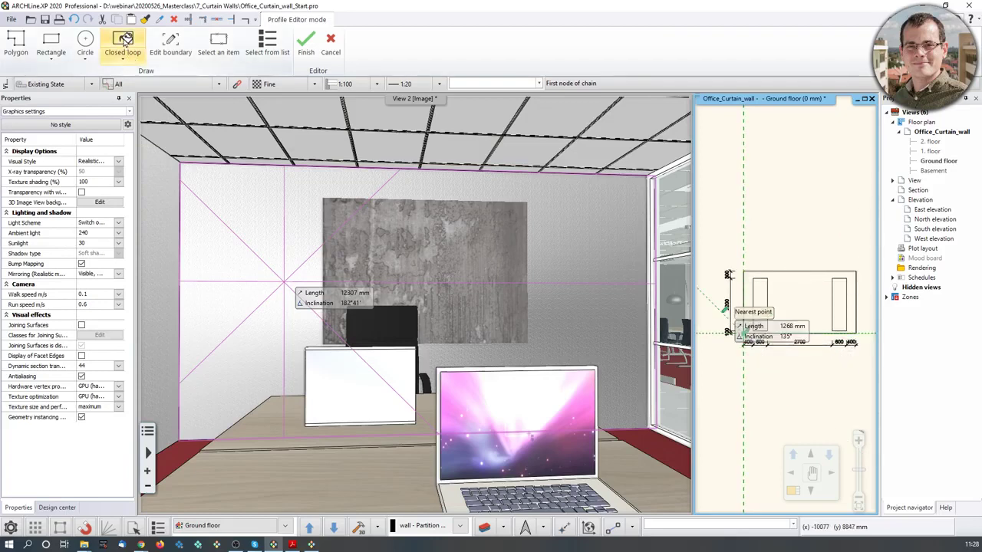
click(763, 296)
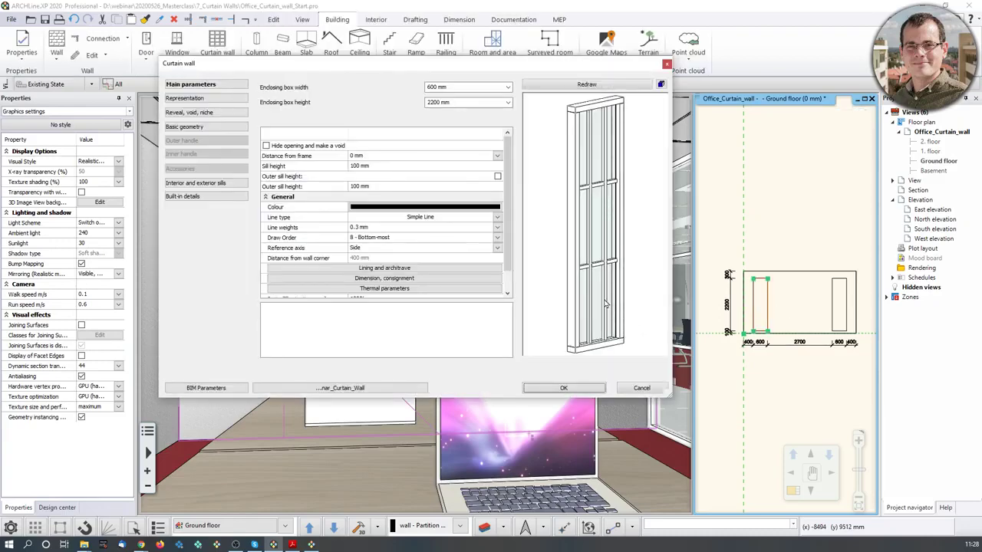
drag(583, 299, 809, 111)
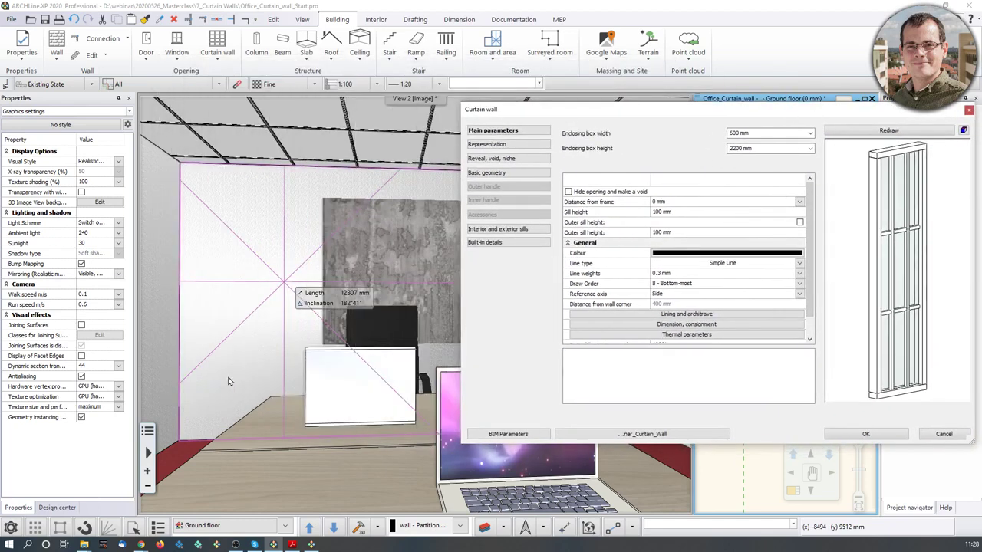
drag(562, 110, 293, 124)
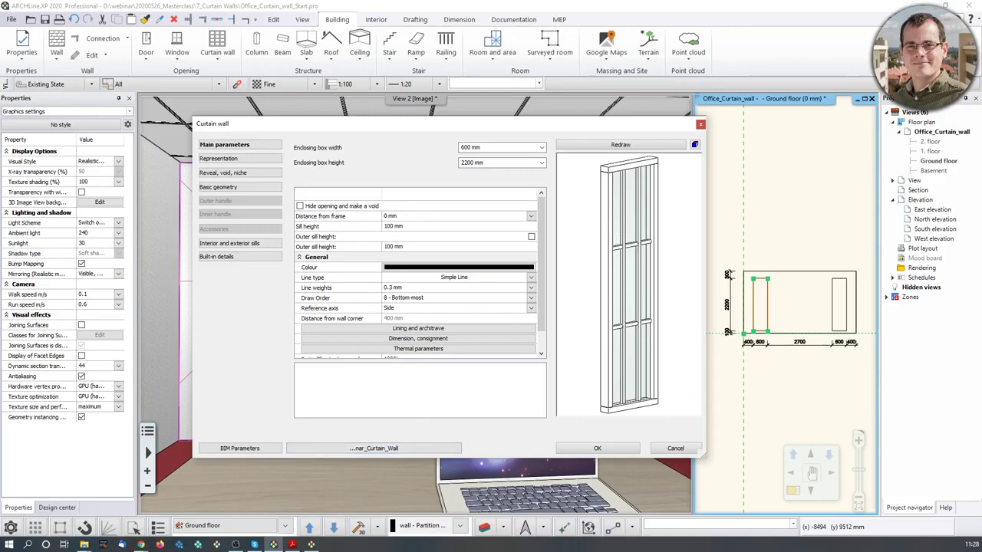
Set the curtain wall's mullion thickness to 10 mm and mullion width to 80 mm, and refresh the preview.
click(230, 187)
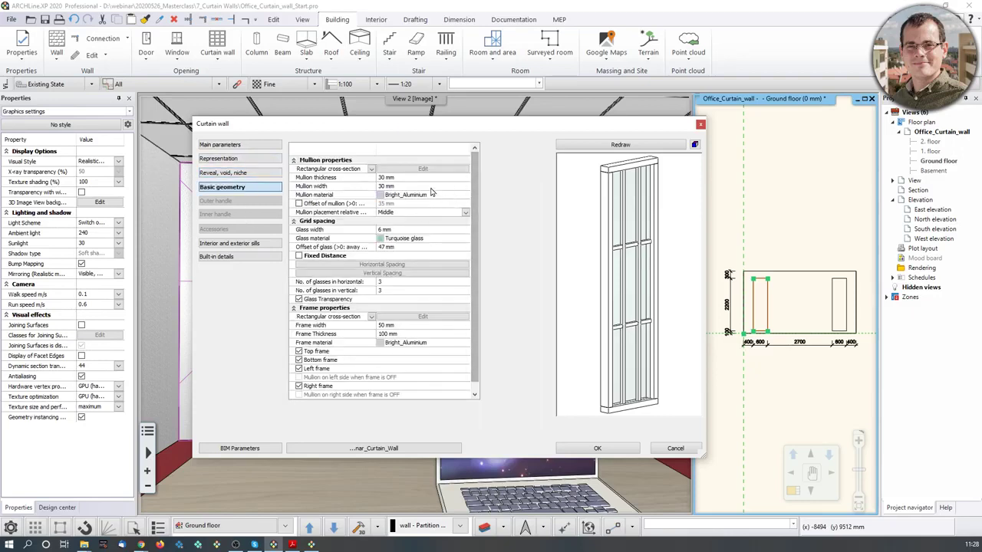
click(395, 177)
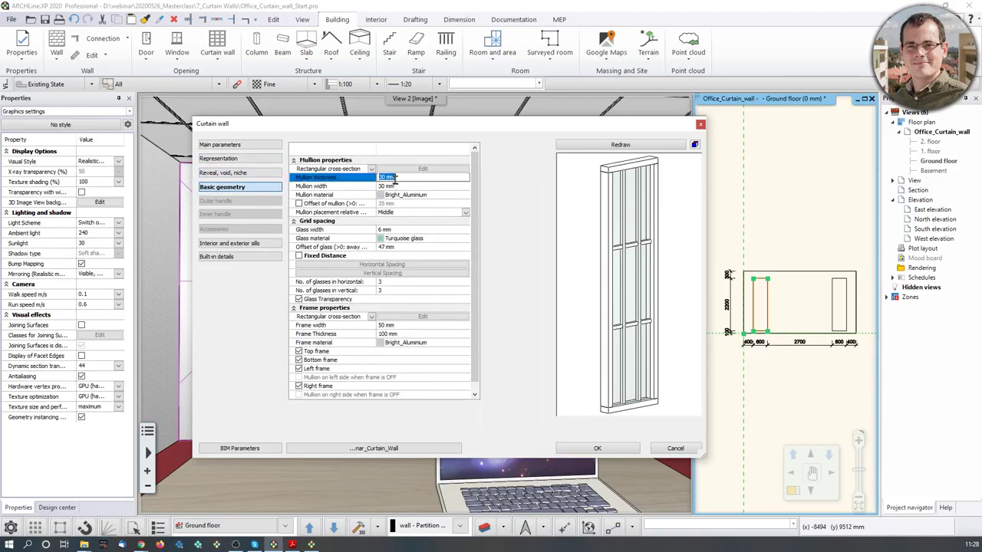
click(405, 177)
text(10)
key(Return)
click(416, 195)
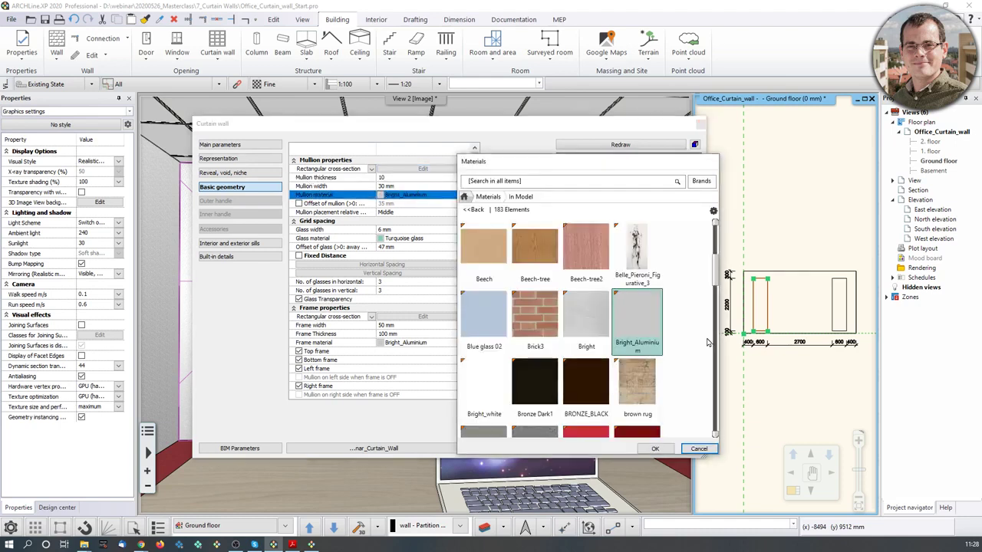
click(698, 449)
click(402, 185)
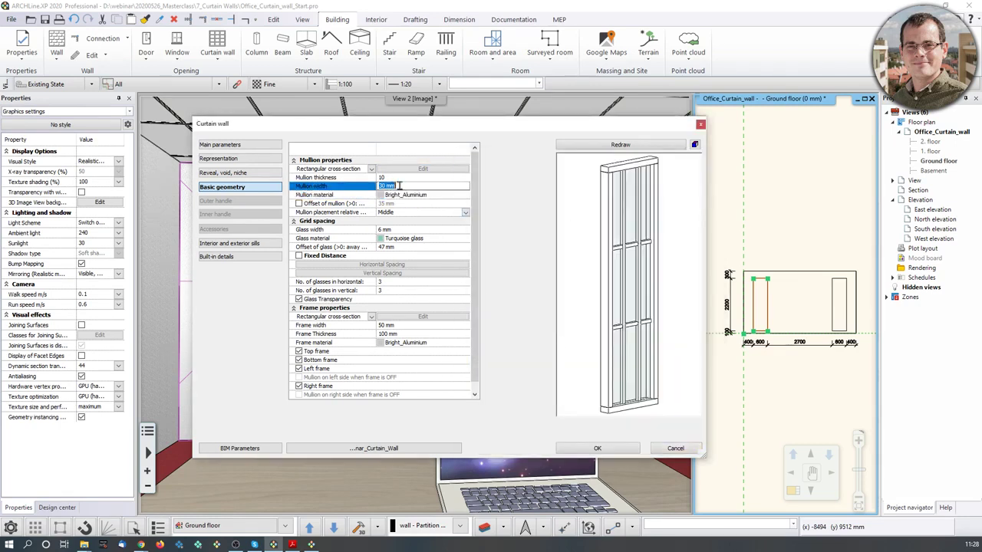
text(80)
click(627, 145)
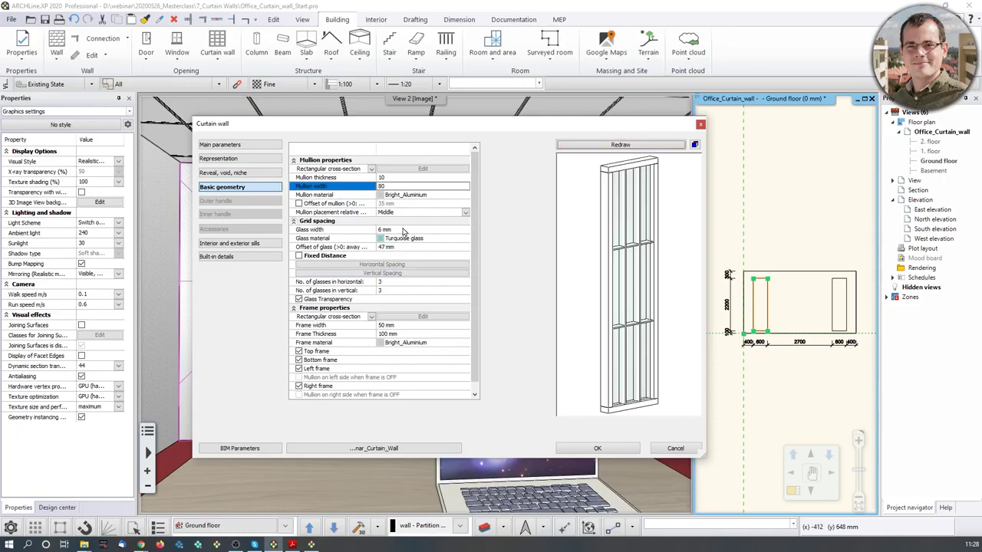
Set the glass width to 60 mm and the glass offset to 10 mm, keeping the Turquoise glass material.
click(402, 229)
text(60)
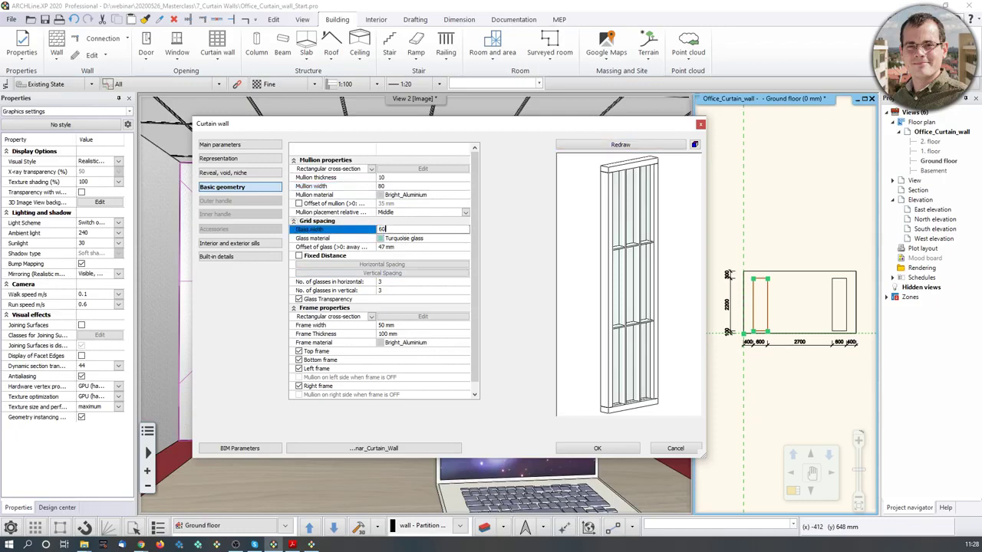
click(626, 145)
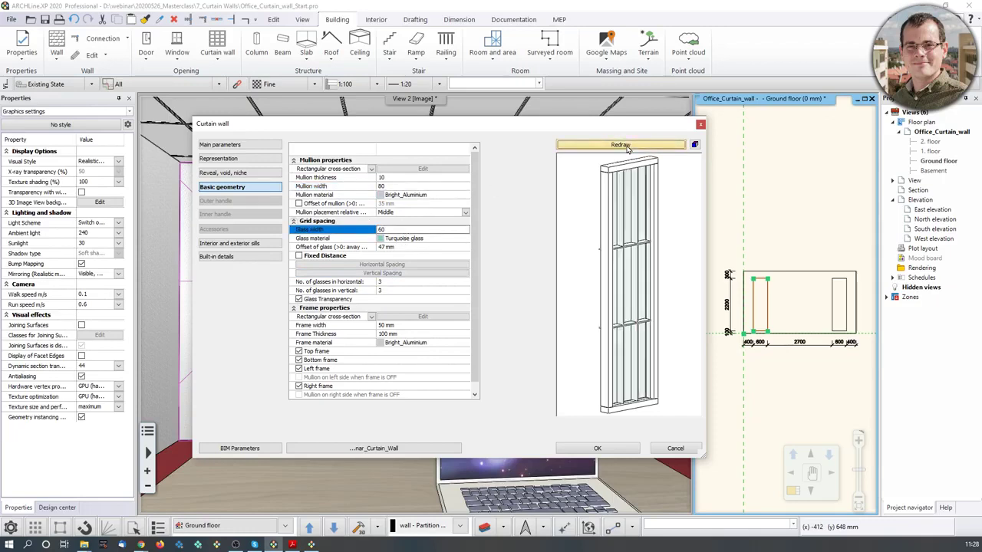
click(399, 239)
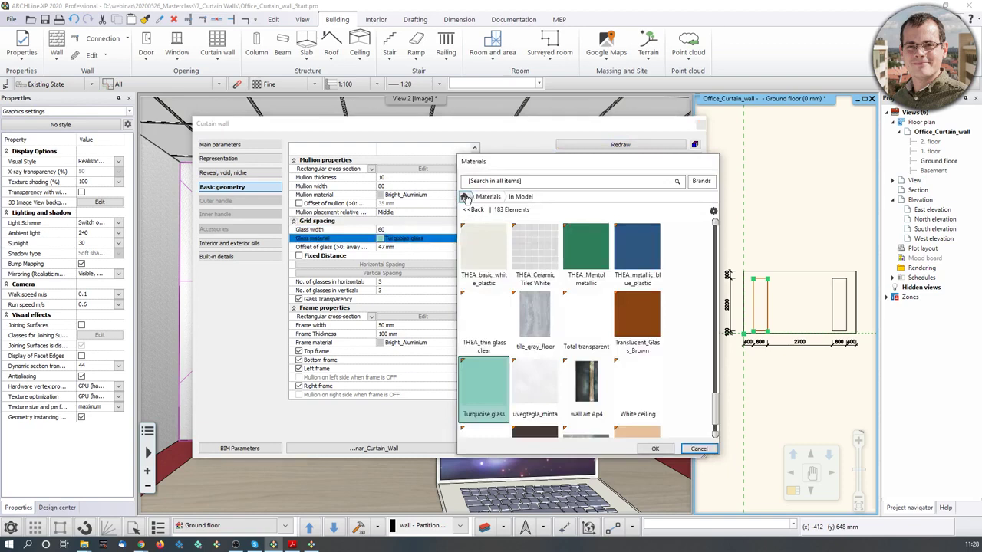
click(700, 449)
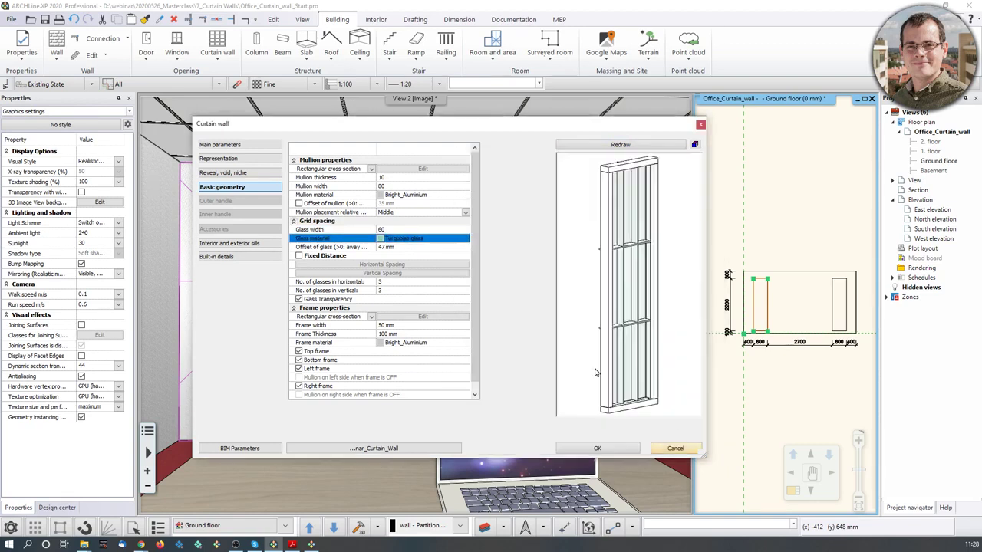
click(395, 247)
text(10)
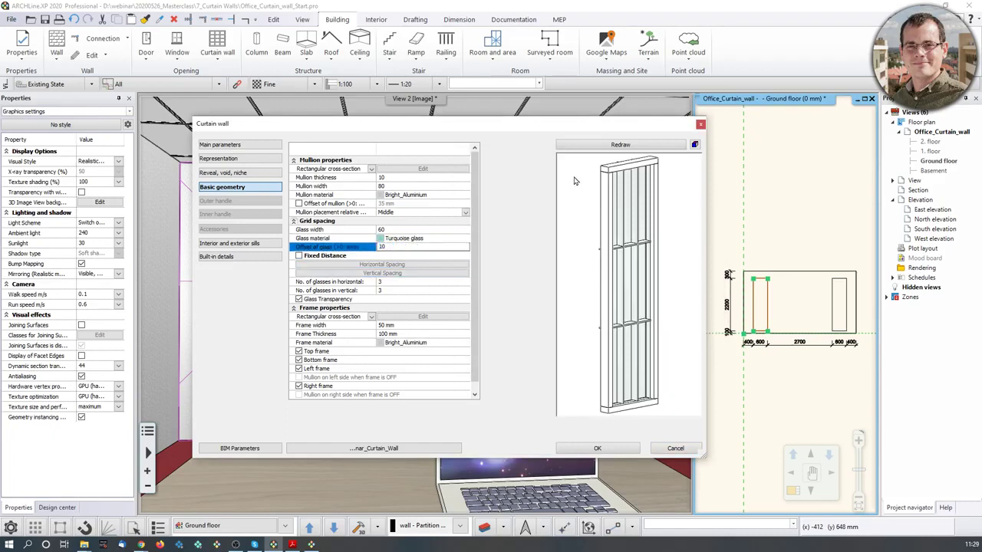
click(623, 145)
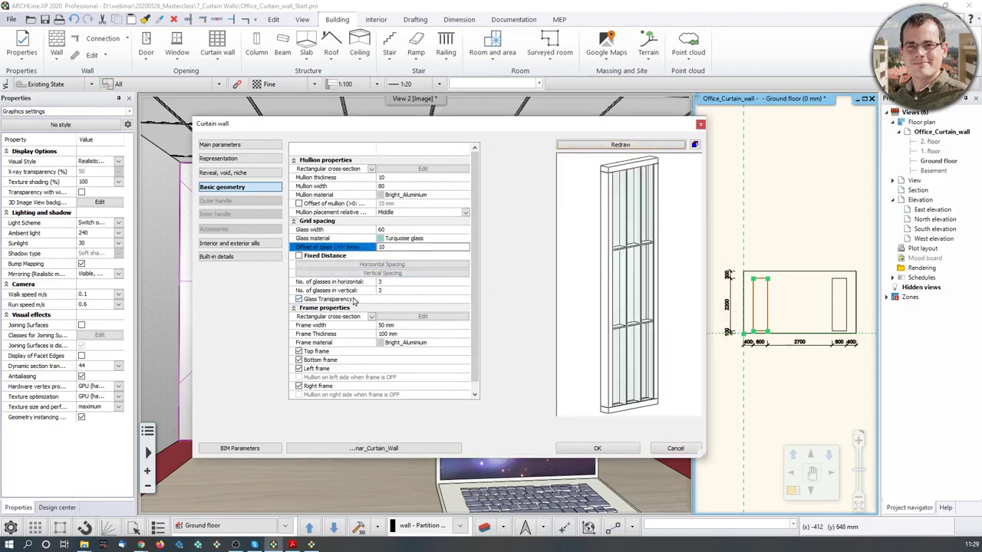
Set the number of glasses in vertical to 11 and refresh the preview.
click(382, 283)
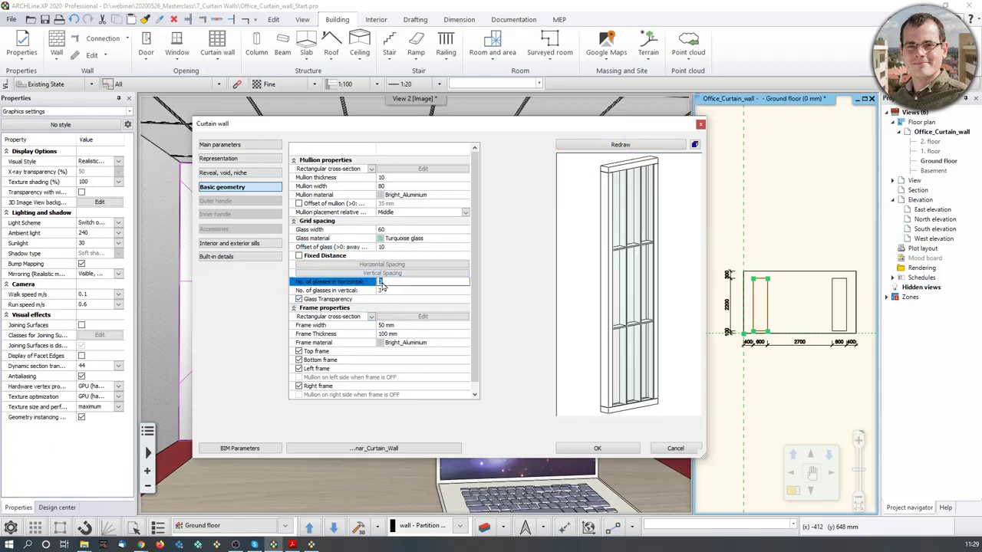
click(389, 290)
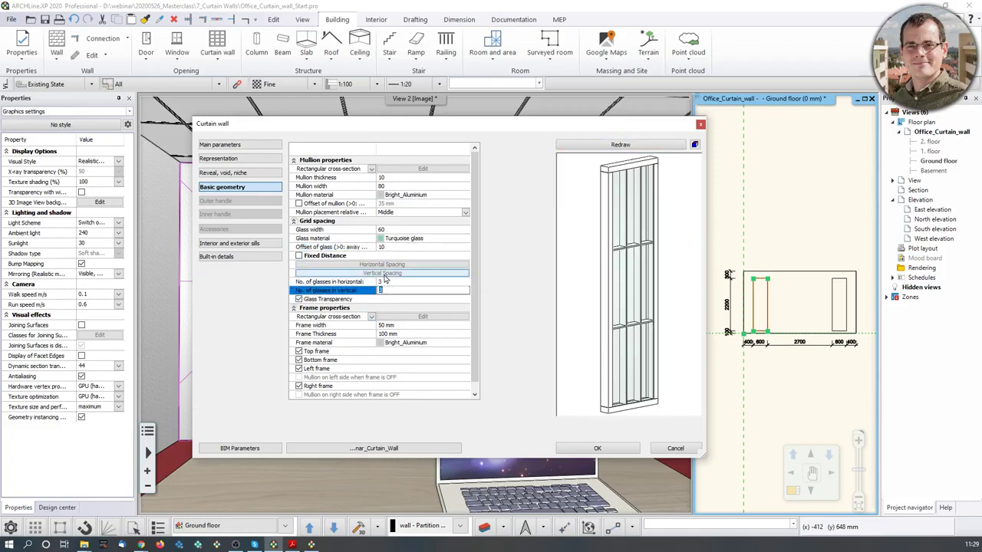
text(11)
click(620, 144)
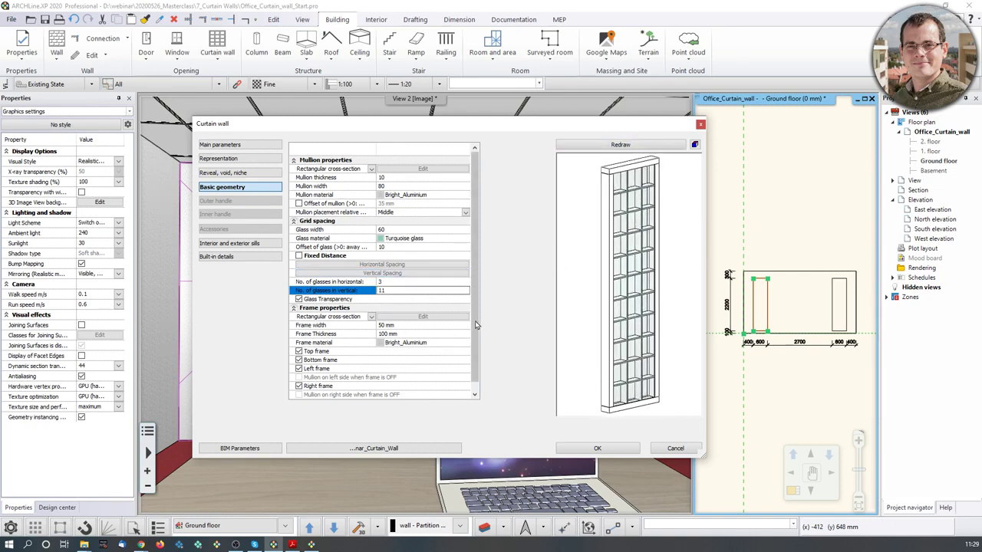
Search the materials for g110, assign it as the frame material, and confirm the curtain wall settings.
double_click(407, 346)
click(488, 196)
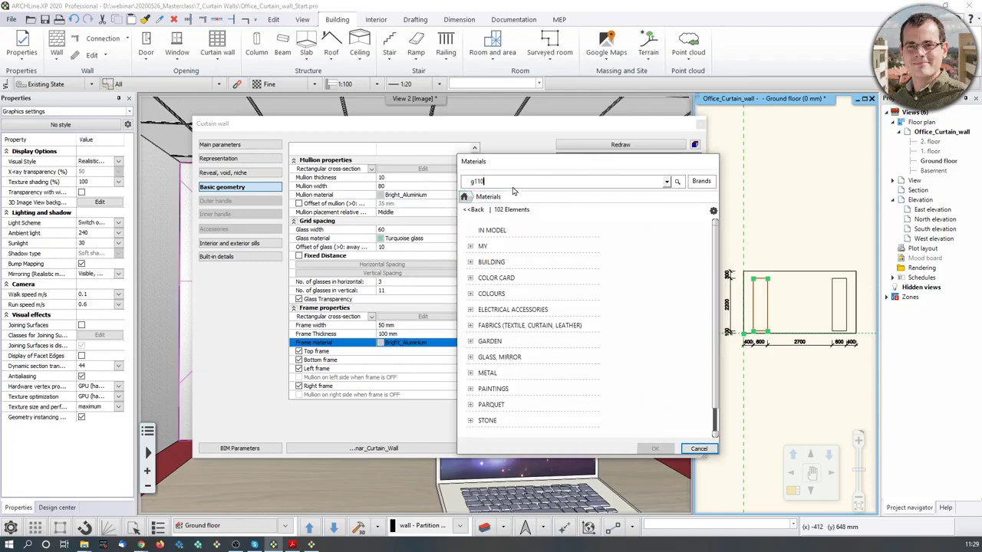
key(Return)
click(530, 259)
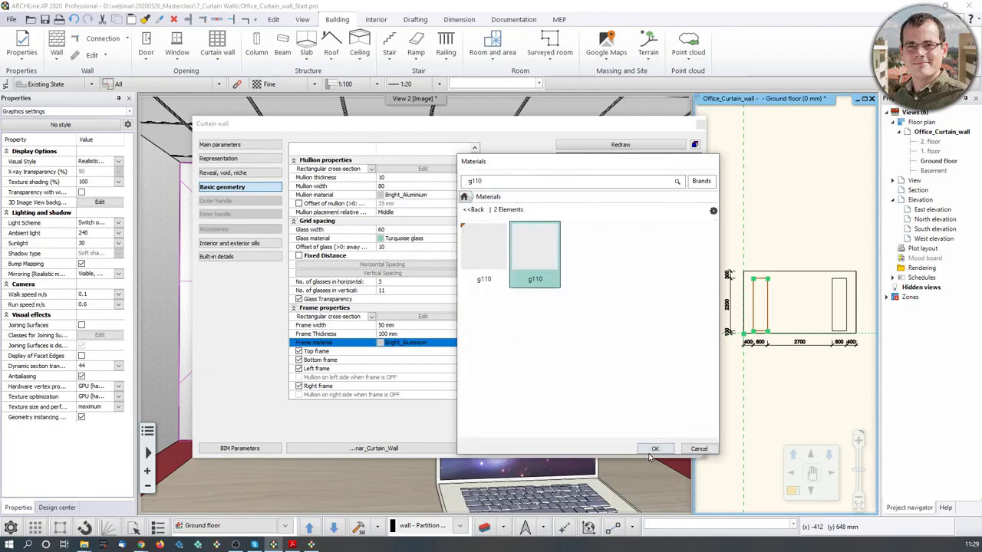
click(650, 450)
click(636, 146)
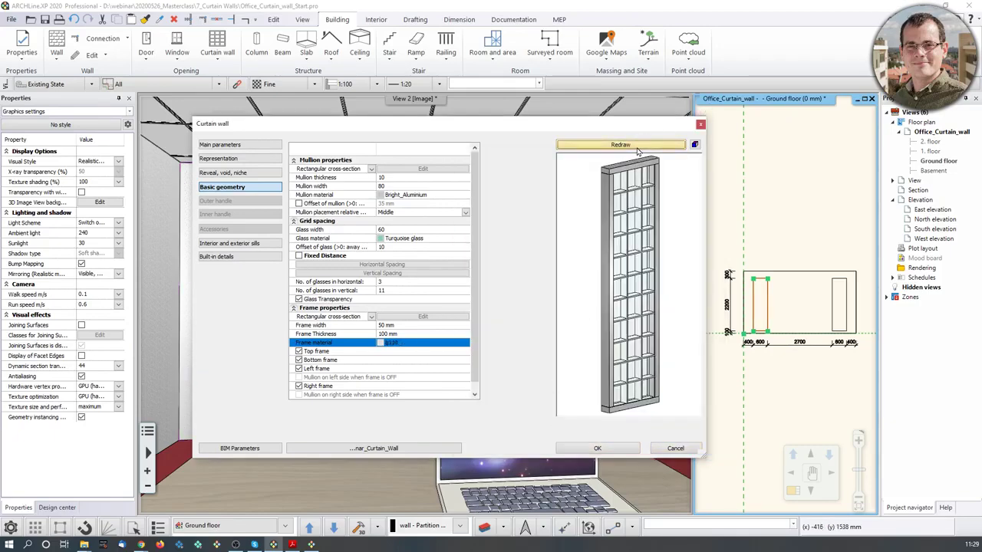
drag(656, 247, 628, 301)
scroll(430, 354, down, 1)
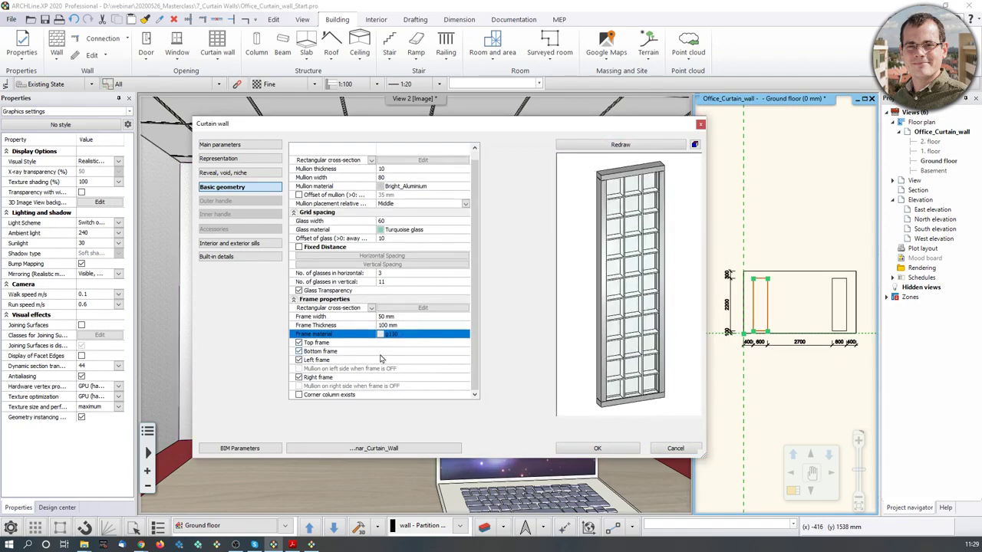
click(598, 448)
Open the basic geometry settings of the new curtain wall beside the grey artwork.
middle_drag(597, 431, 651, 414)
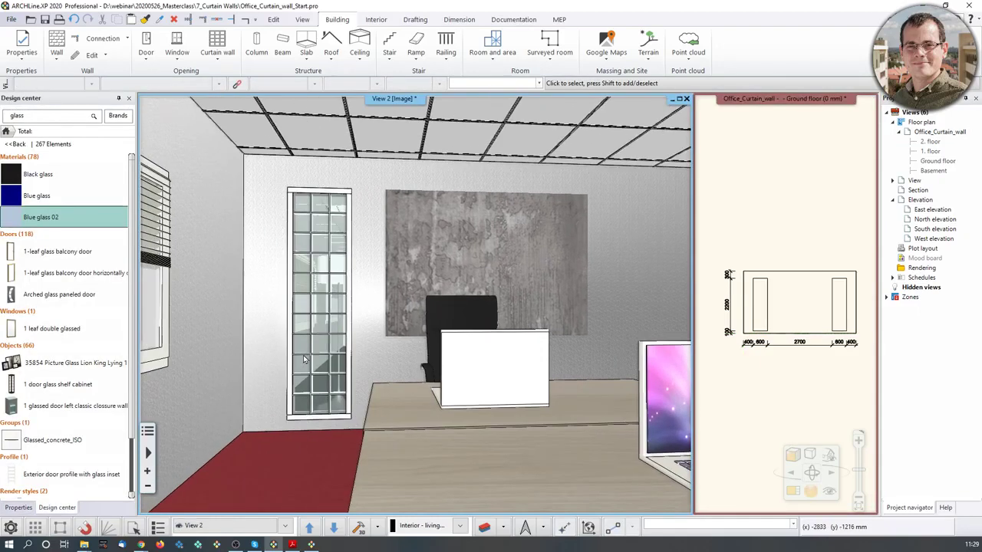
scroll(303, 363, up, 2)
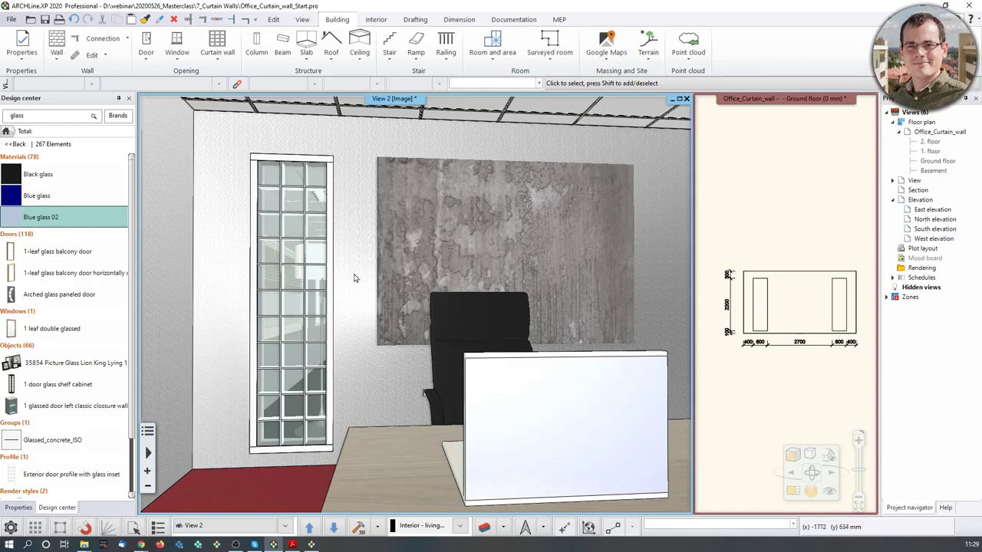
click(327, 191)
click(325, 195)
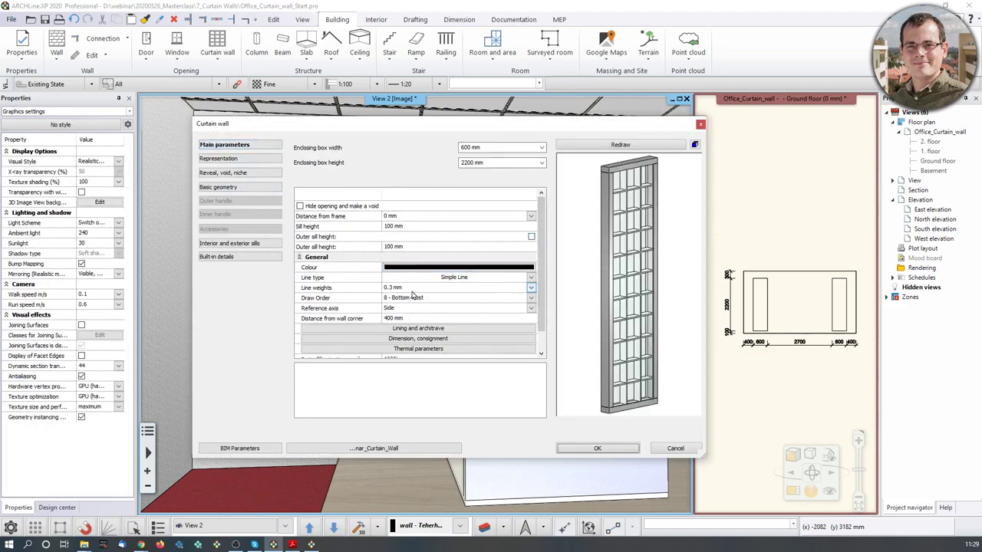
click(239, 188)
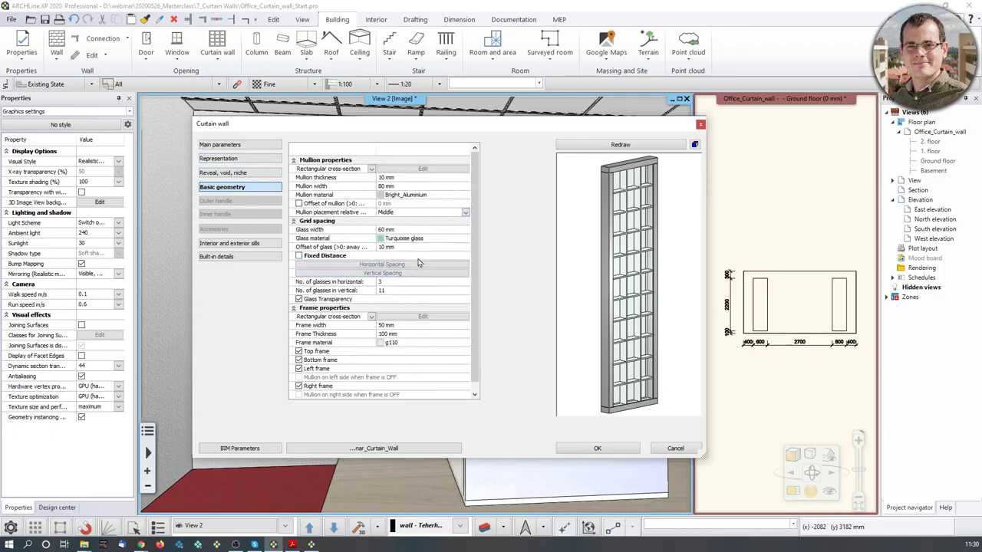
Try a frame thickness of 10 mm in the preview and set it back to 100 mm.
click(384, 326)
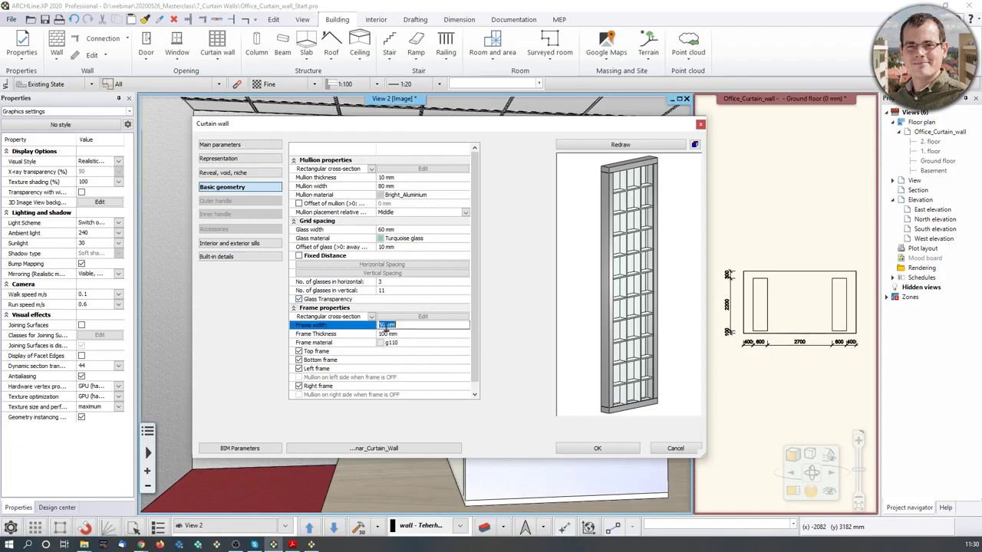
click(390, 334)
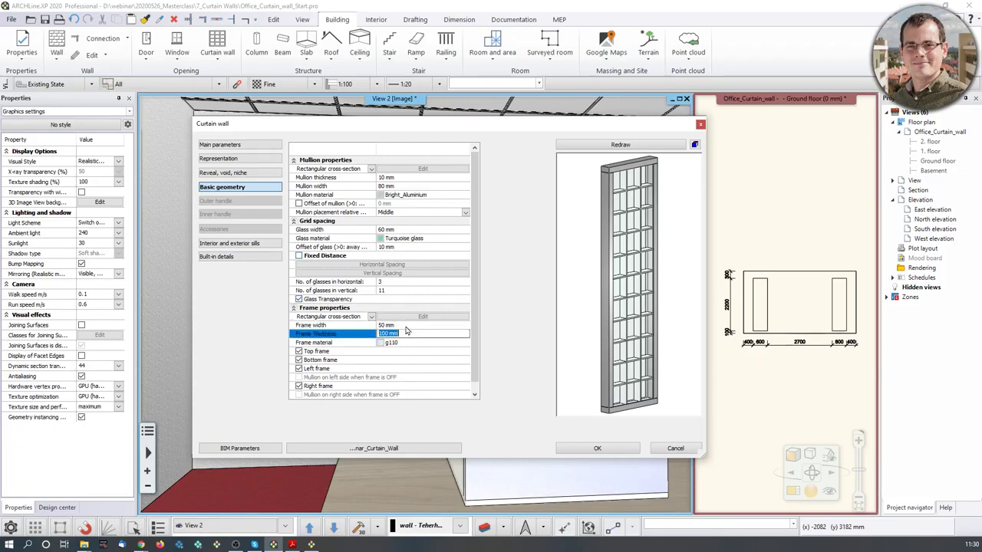
text(10)
click(658, 146)
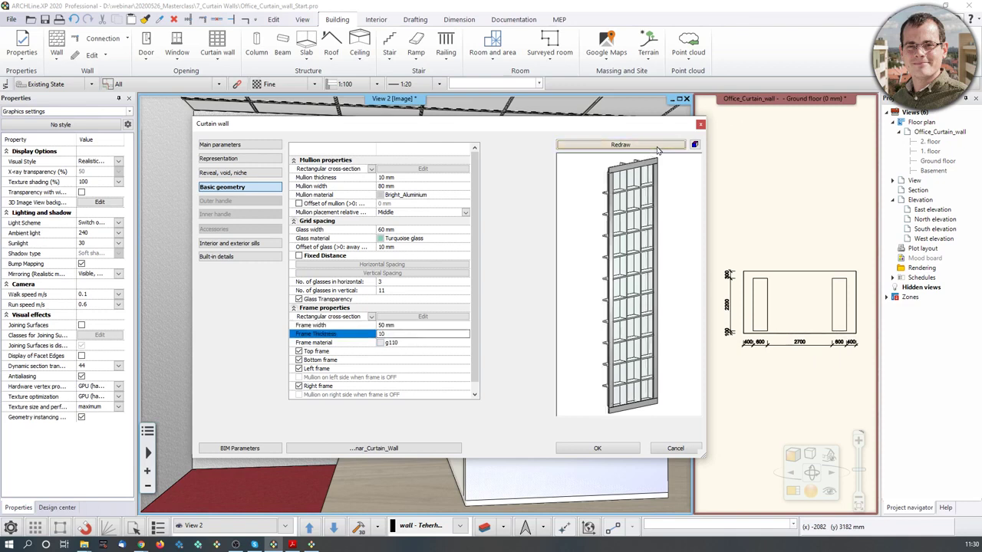
click(412, 333)
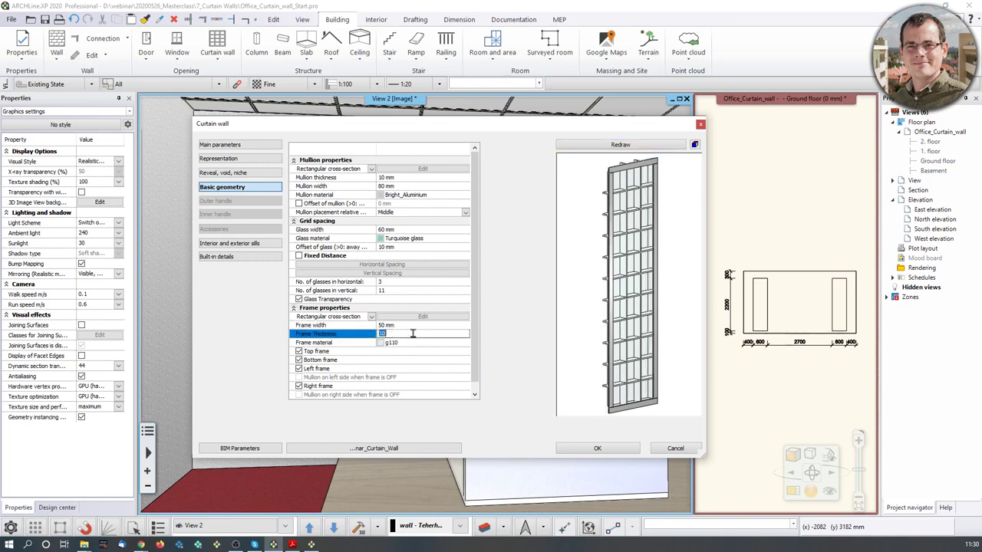
click(645, 146)
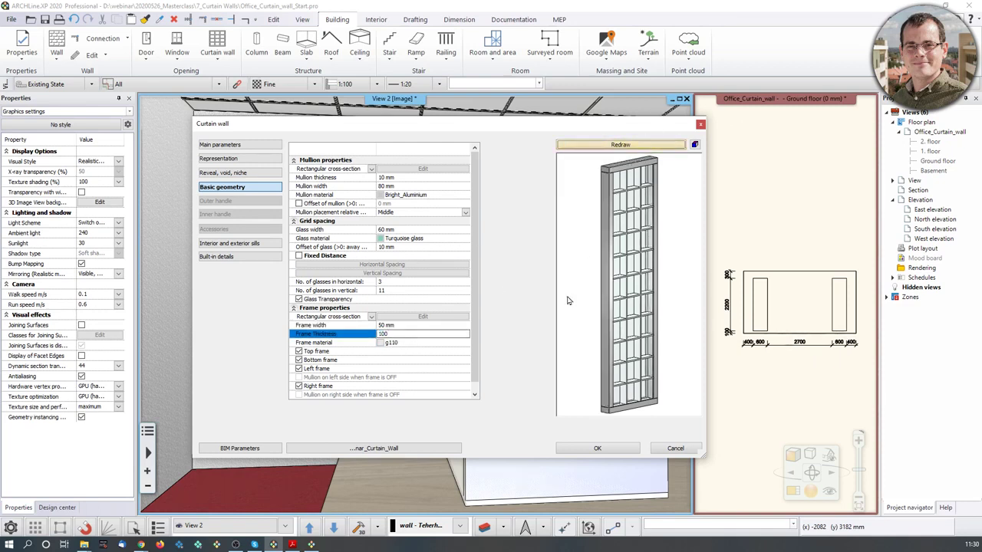
Set the curtain wall's frame width to 5 mm, check the preview, and apply the settings.
click(380, 326)
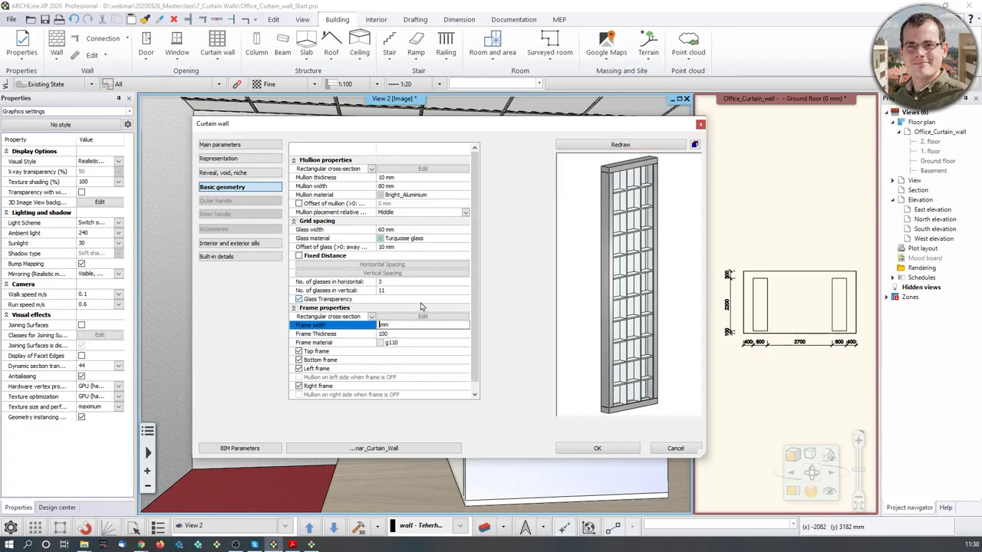
click(634, 143)
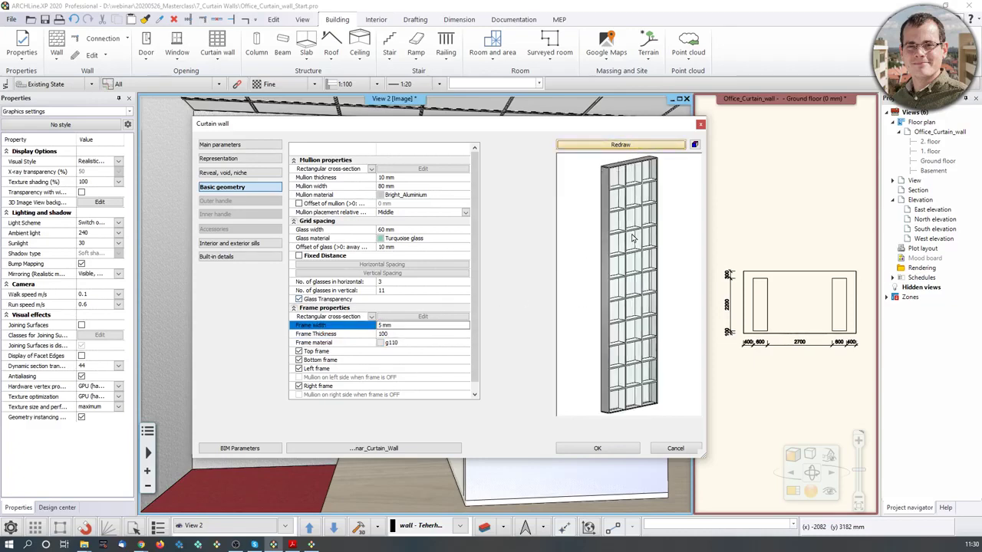
drag(631, 234, 604, 221)
click(590, 448)
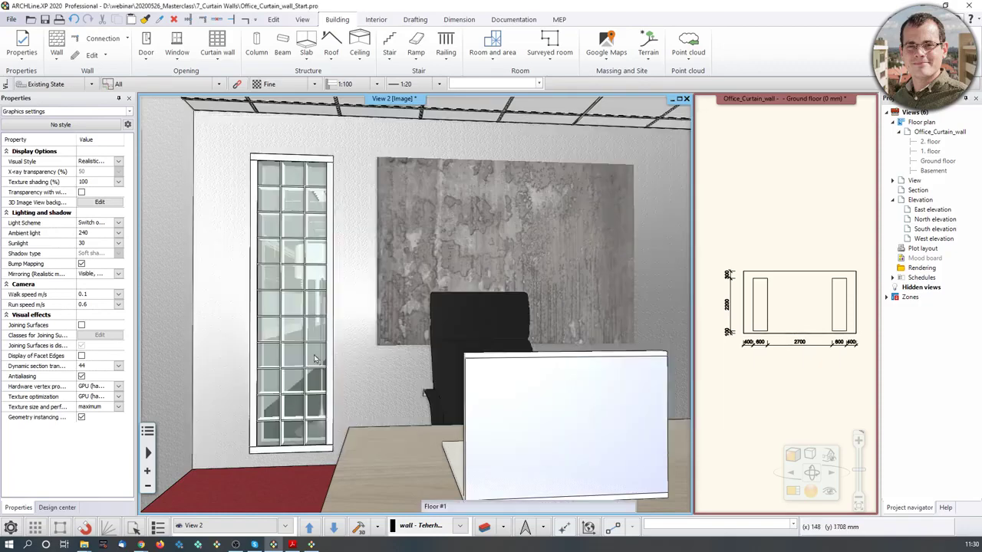
Start a layout-based curtain wall on the artwork wall, place its layout over the drawn elevation, and keep the wall layout.
scroll(310, 258, down, 4)
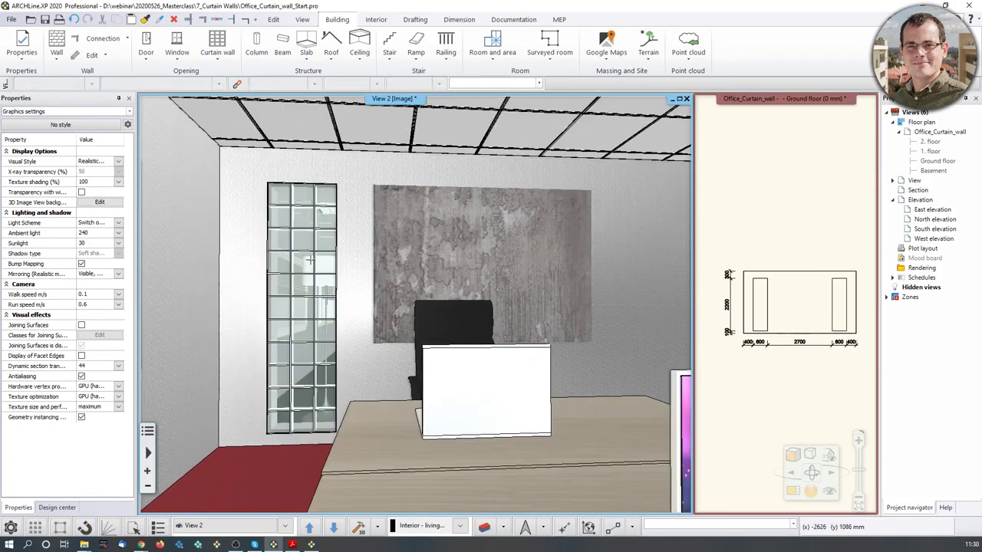
middle_drag(652, 282, 579, 303)
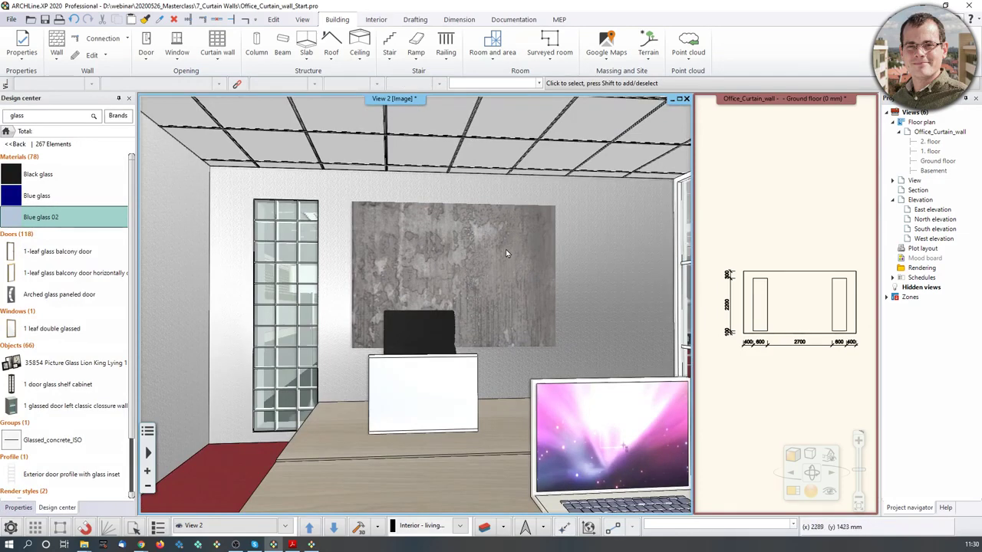
middle_drag(589, 243, 575, 241)
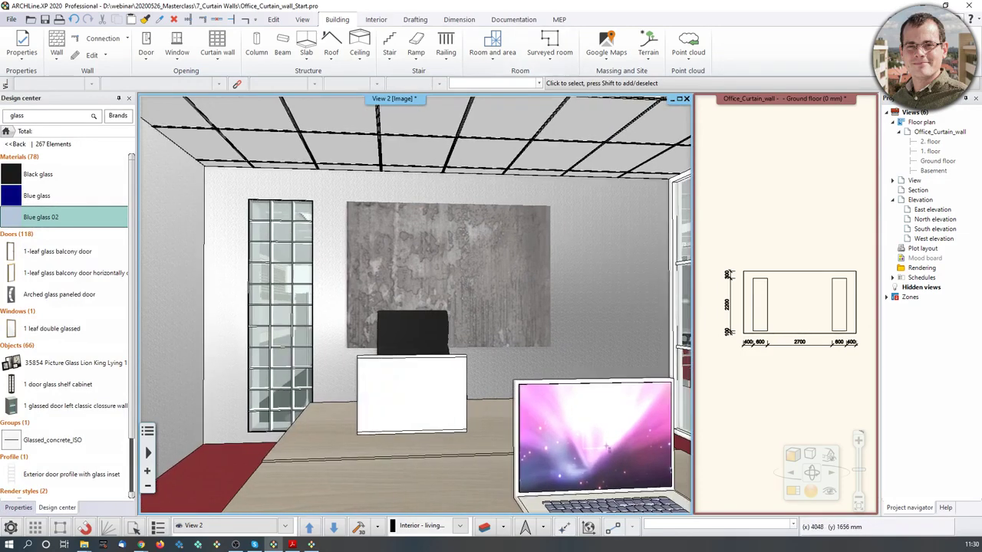
click(576, 242)
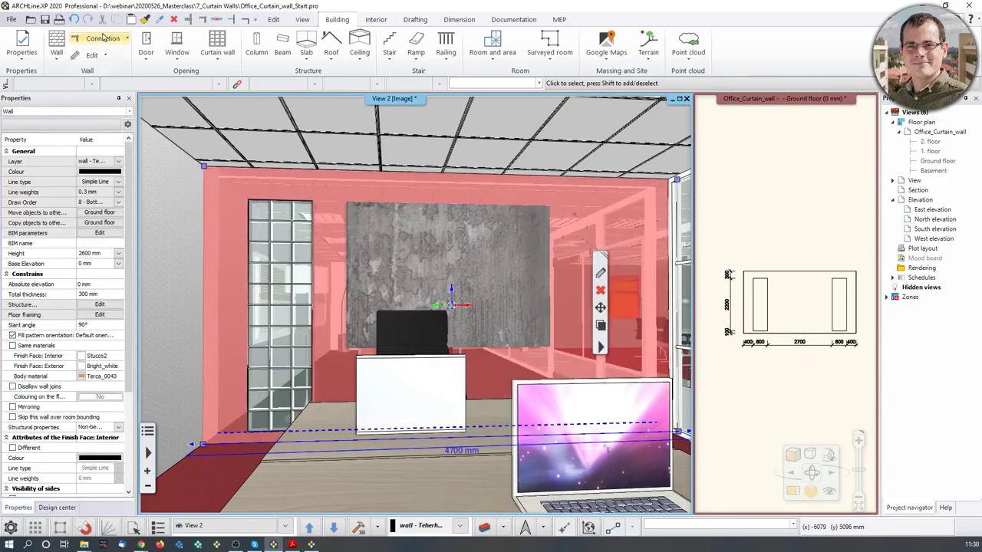
click(221, 61)
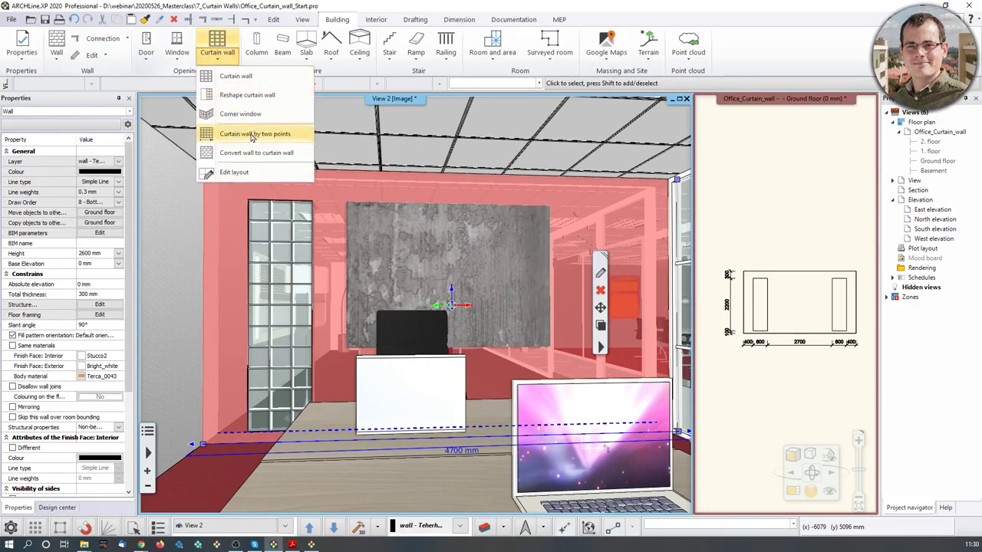
click(238, 77)
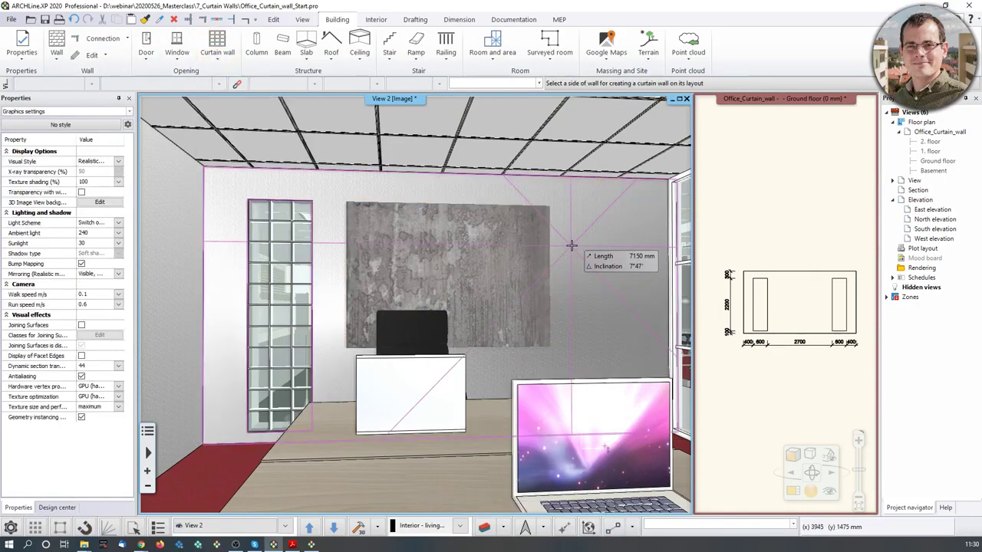
click(560, 248)
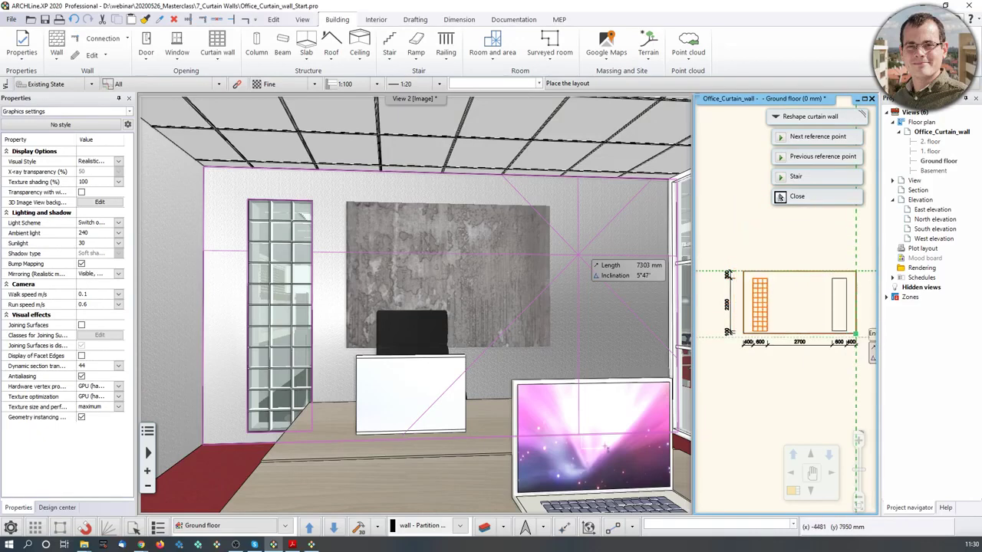
click(856, 335)
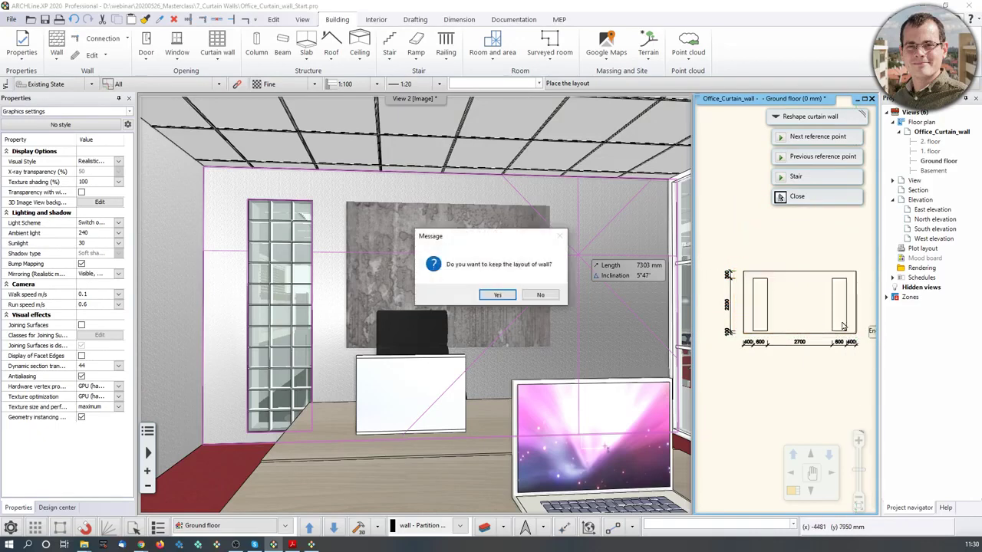
click(498, 293)
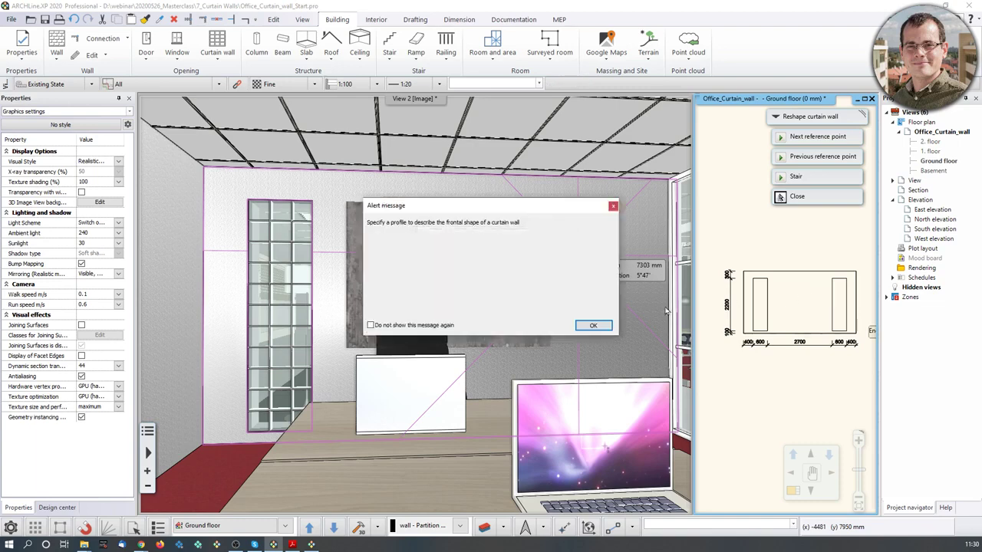
Use the closed loop of the right-hand 600 mm wide rectangle in the drawn layout as the curtain wall's frontal shape.
click(589, 323)
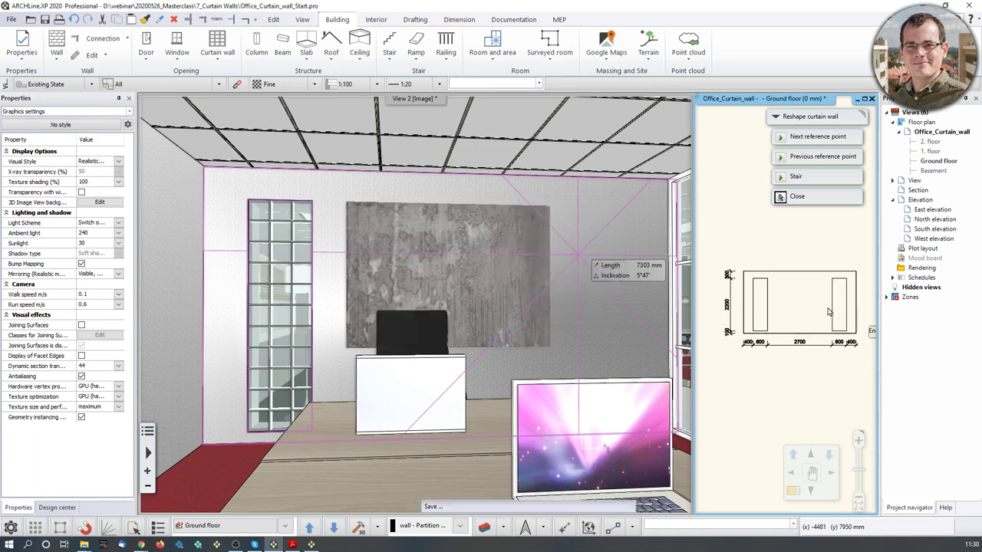
click(835, 310)
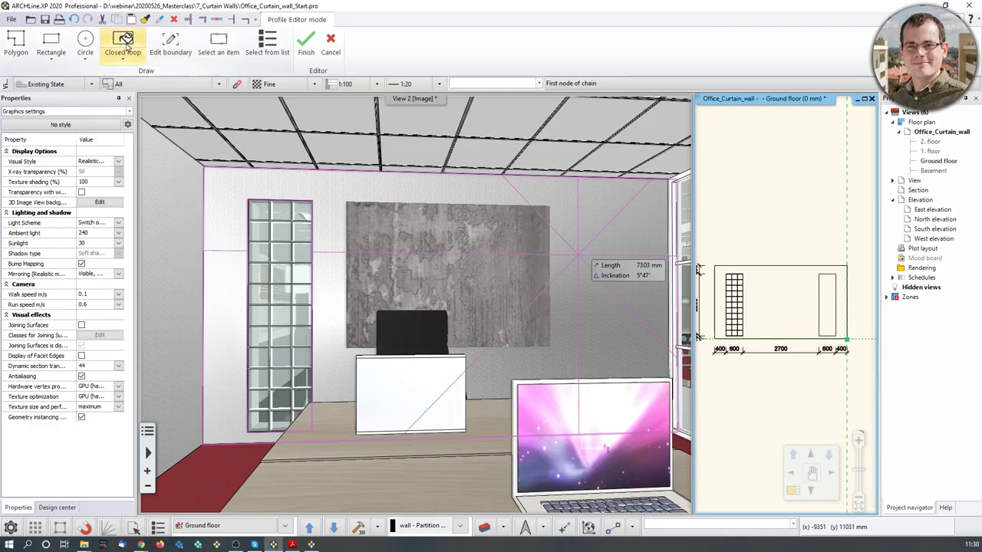
click(826, 303)
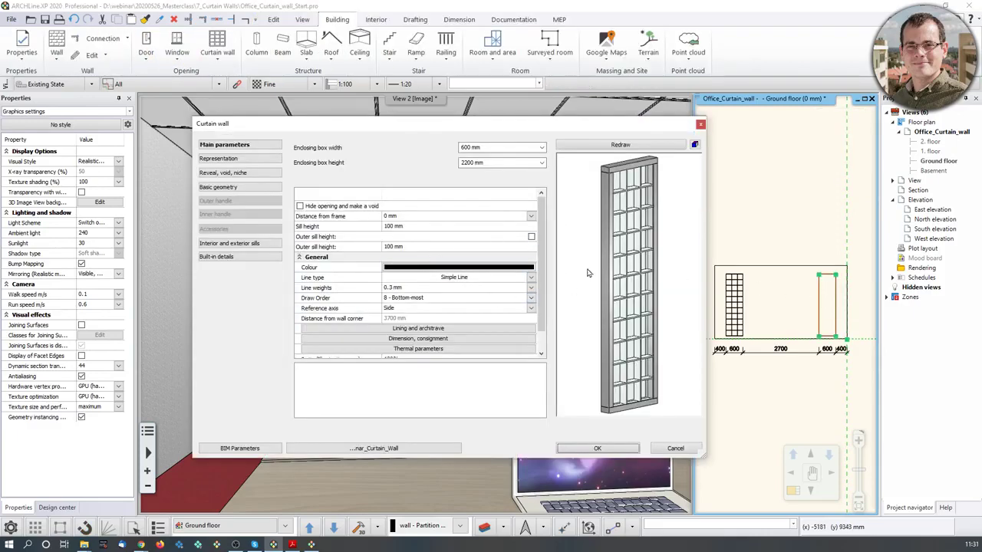
Set the new curtain wall's frame width to 5 mm in its basic geometry, refresh the preview, and apply the settings.
drag(604, 193, 558, 242)
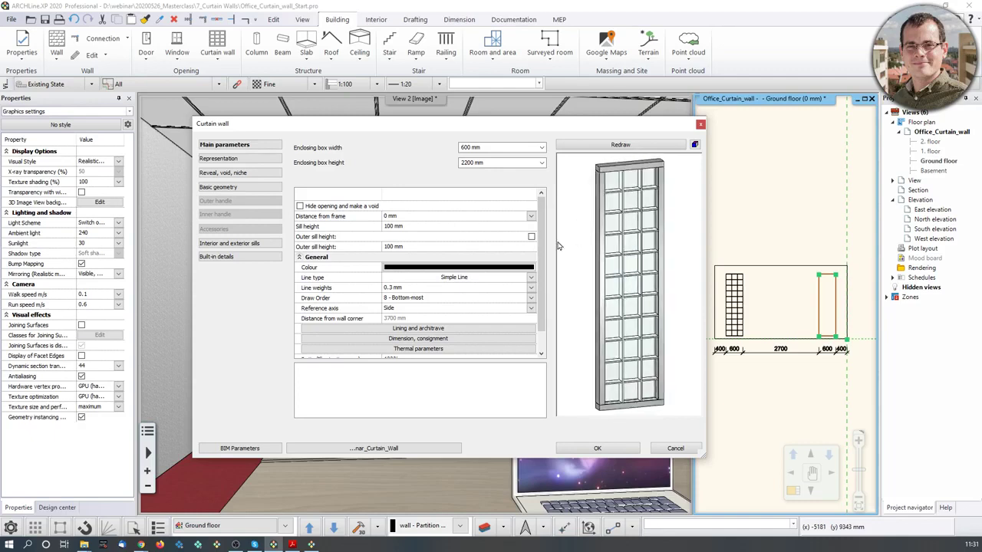
click(204, 187)
click(384, 325)
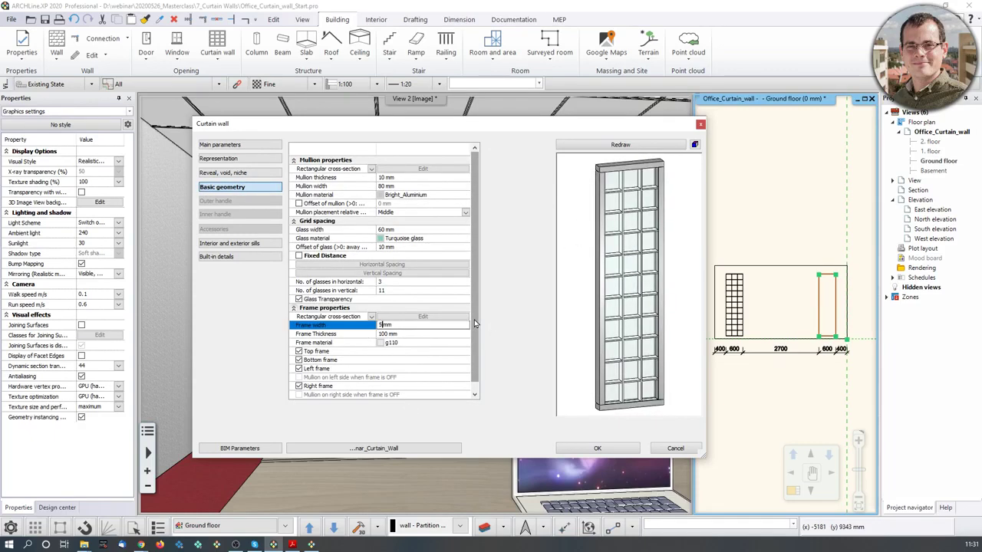
key(Return)
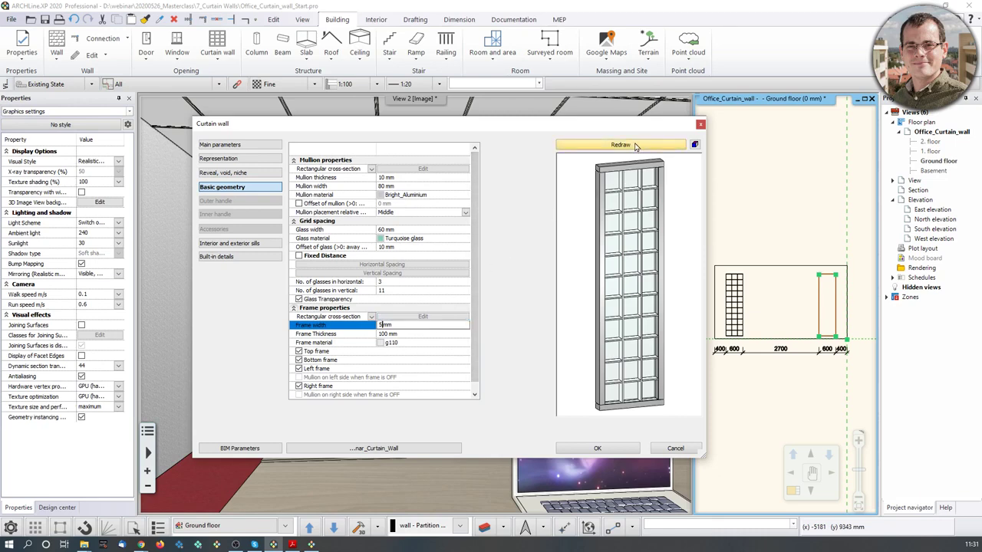
click(635, 146)
click(606, 452)
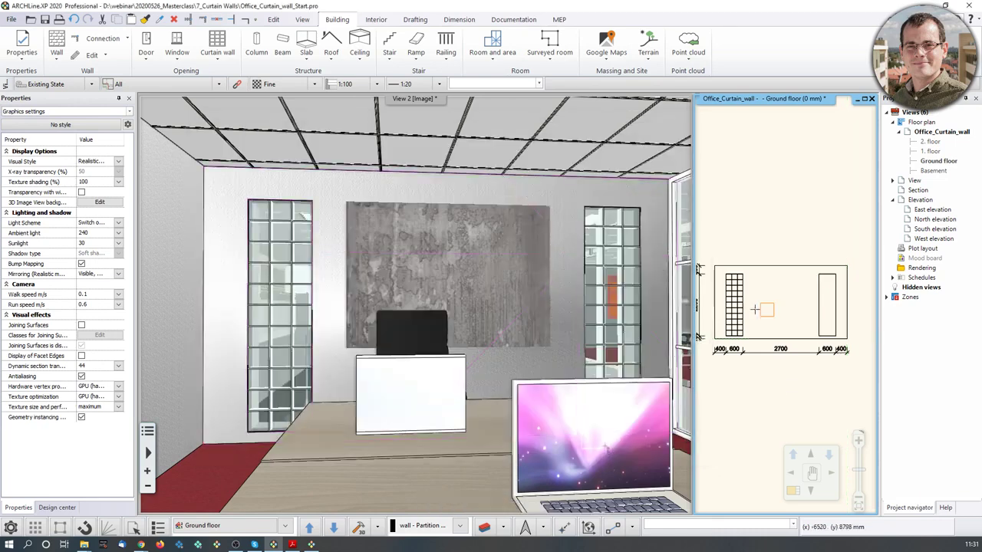
Open the basic geometry settings of the curtain wall to the right of the grey artwork.
middle_drag(593, 299, 554, 381)
scroll(489, 351, up, 1)
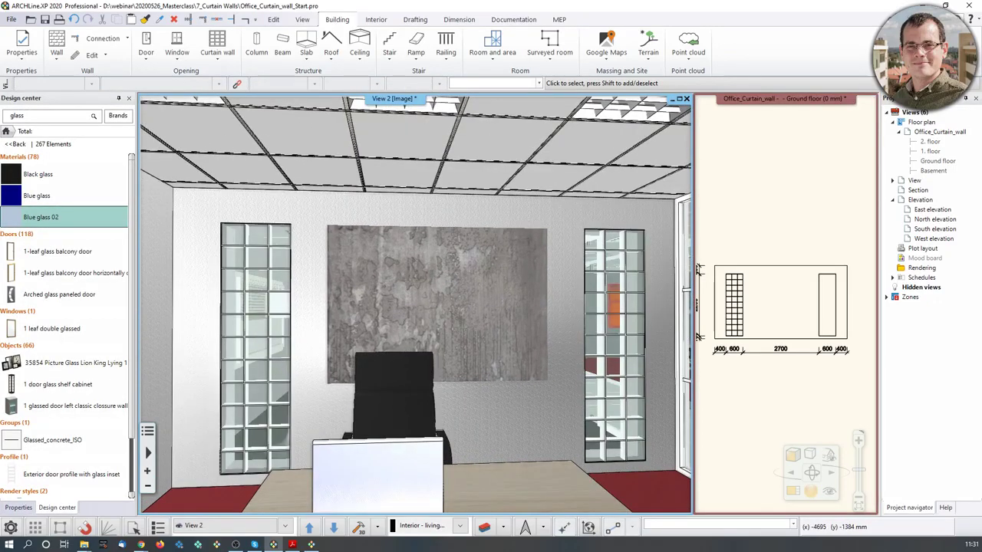
click(620, 337)
double_click(608, 378)
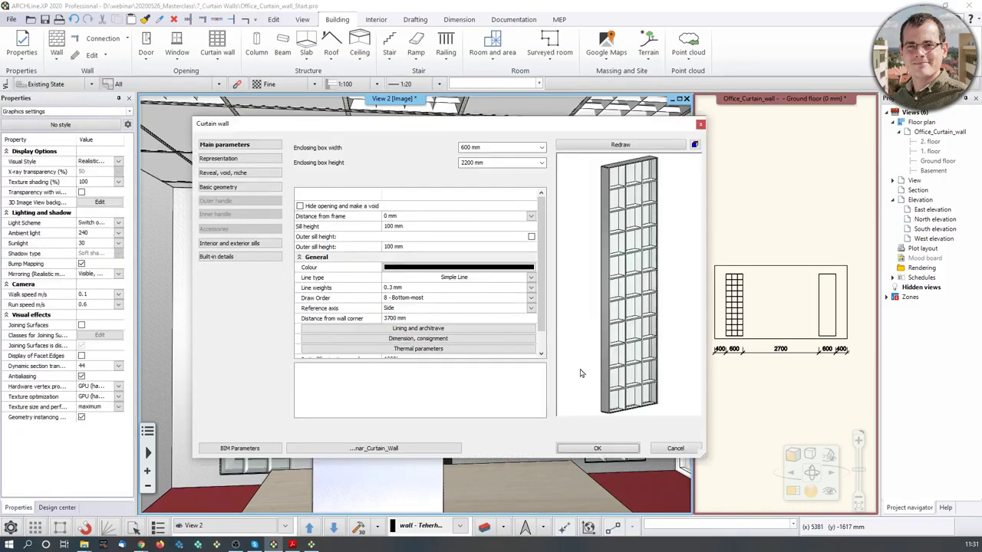
click(242, 189)
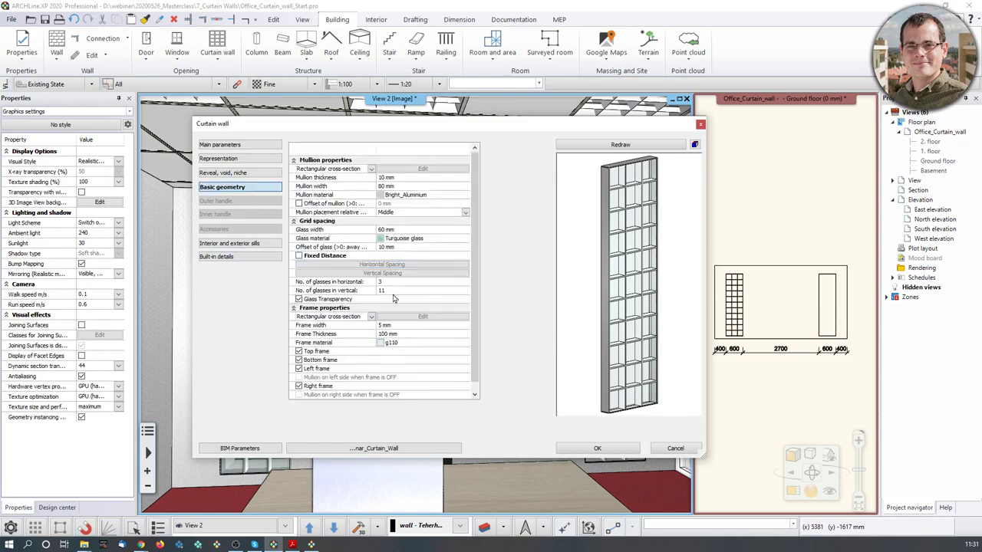
Search all materials for glass-20, assign Glass-20 as the glass material, and apply the curtain wall settings.
click(397, 240)
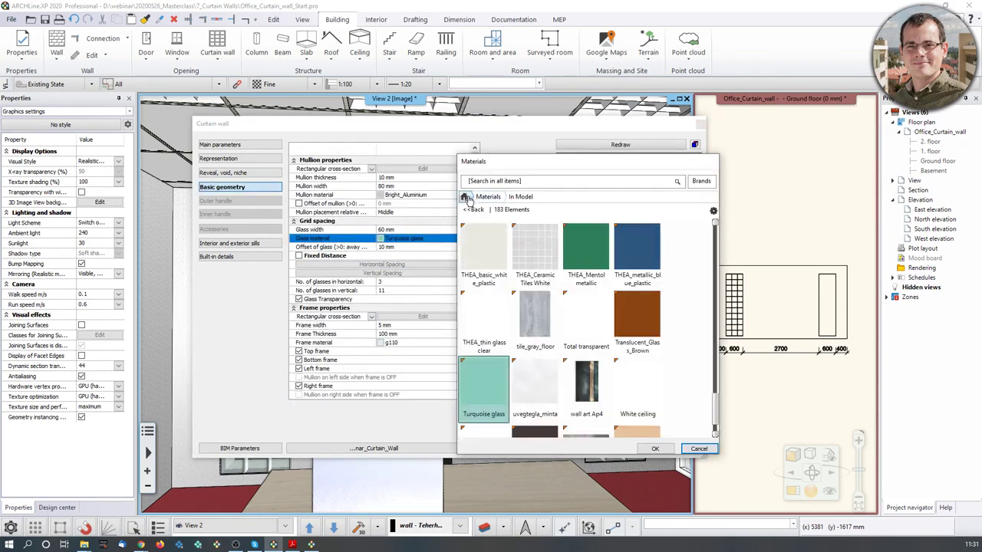
click(465, 197)
click(485, 182)
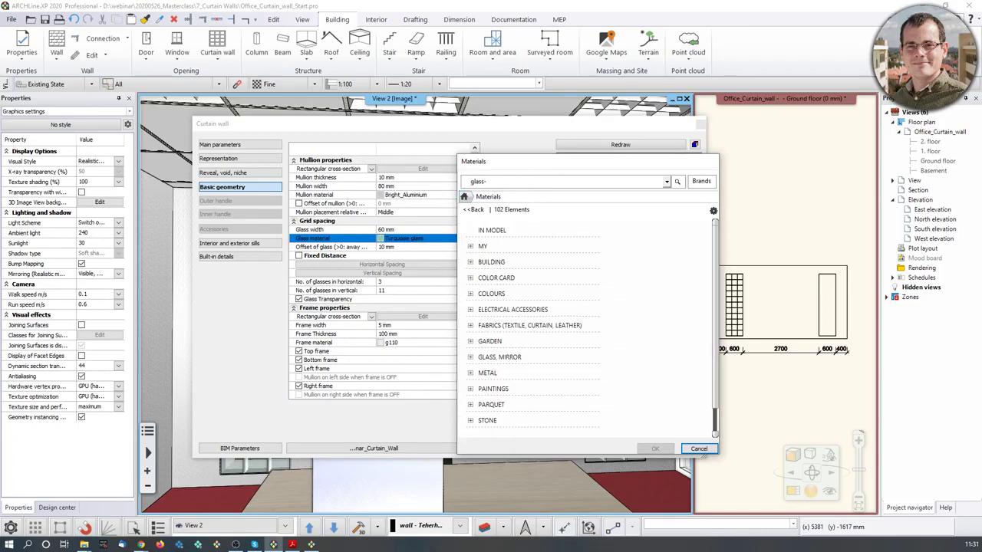
key(Return)
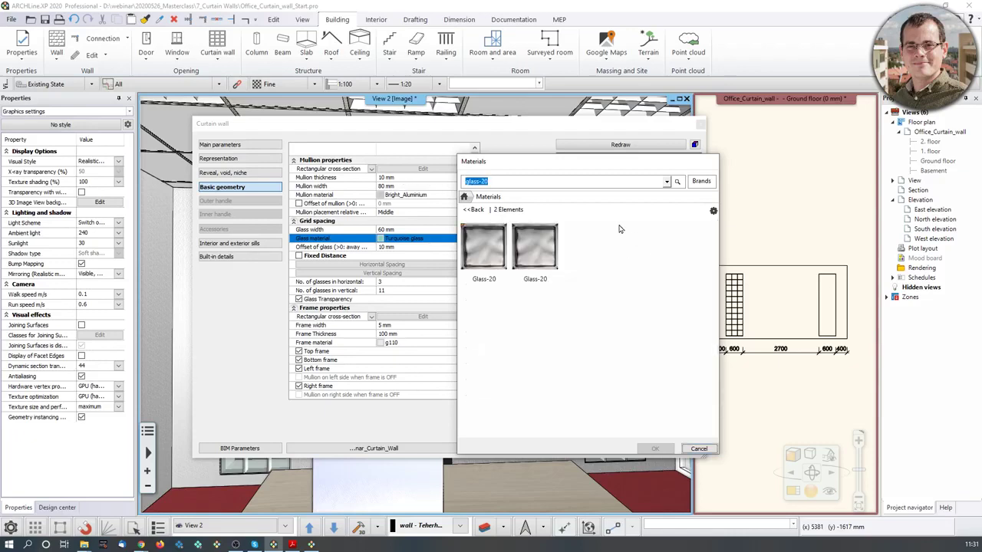
click(496, 260)
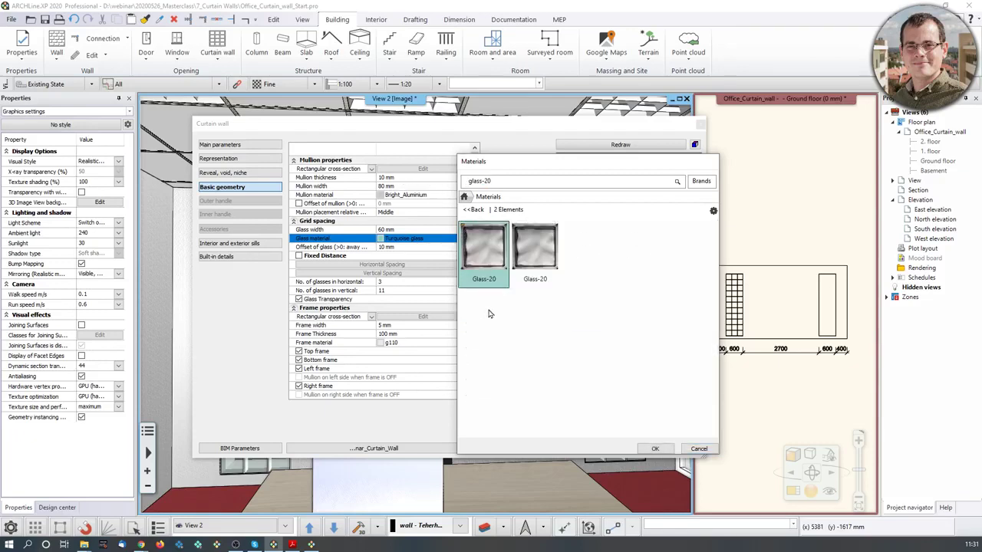
mouse_move(522, 295)
click(656, 449)
click(636, 144)
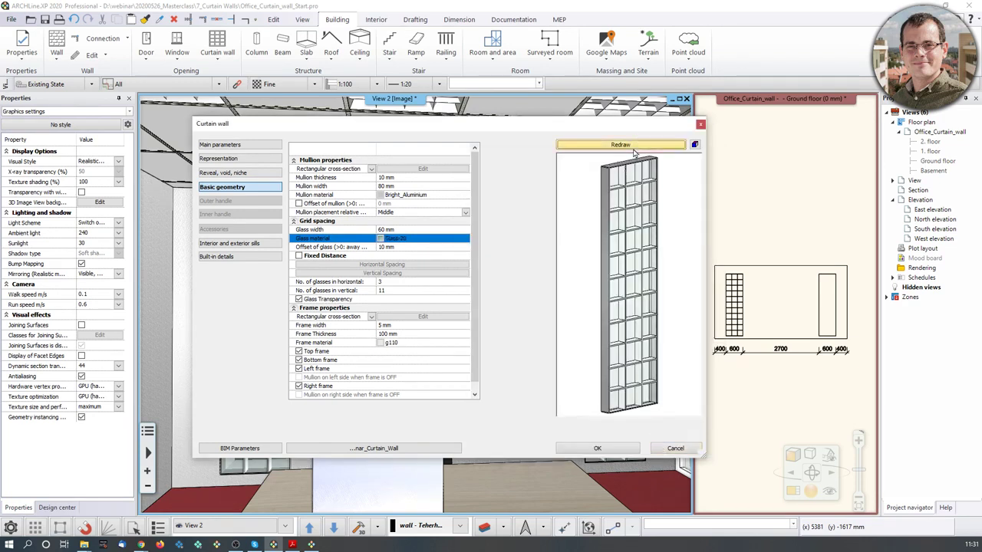
click(597, 448)
Open the basic geometry settings of the curtain wall to the left of the grey artwork.
middle_drag(623, 371, 580, 364)
scroll(609, 375, up, 3)
scroll(471, 332, down, 2)
middle_drag(470, 331, 628, 333)
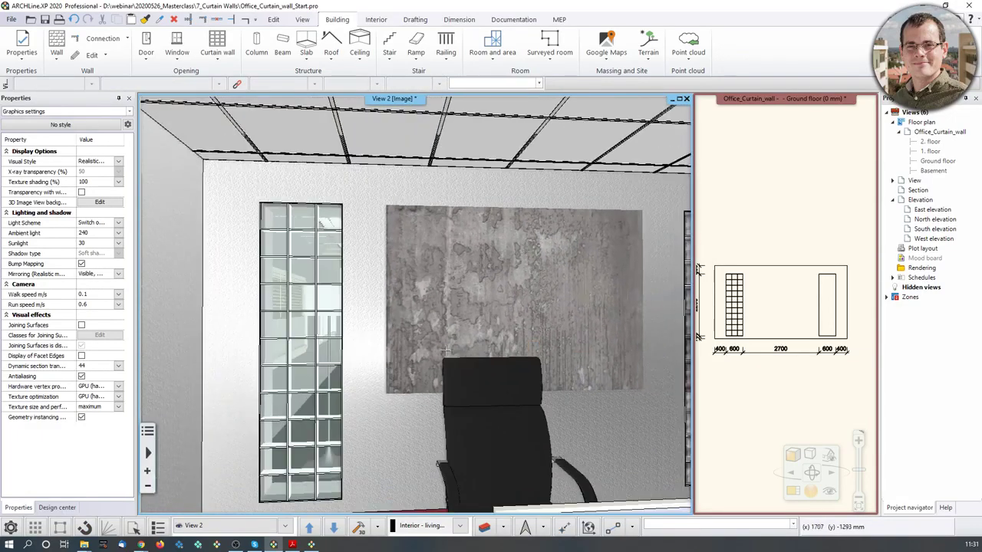
click(296, 333)
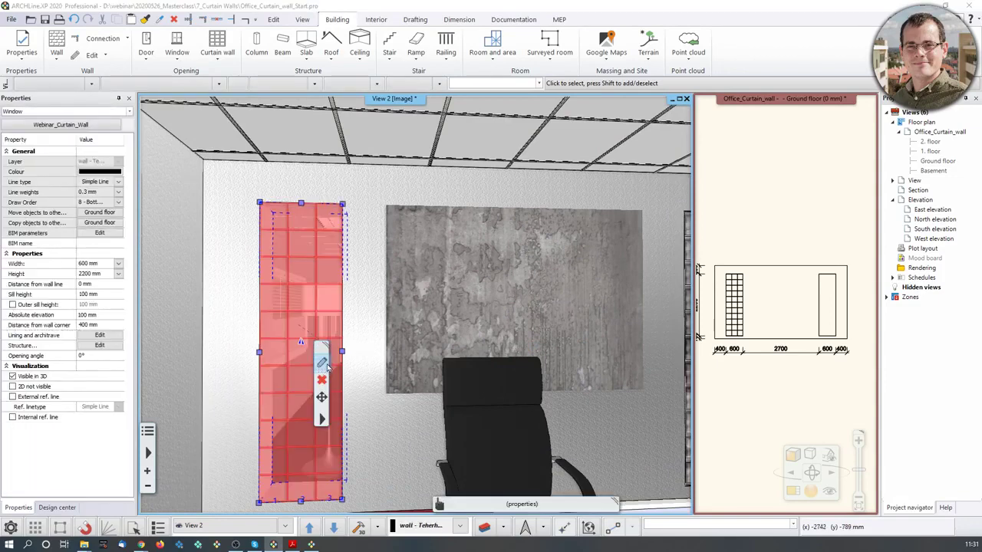
key(Escape)
double_click(323, 289)
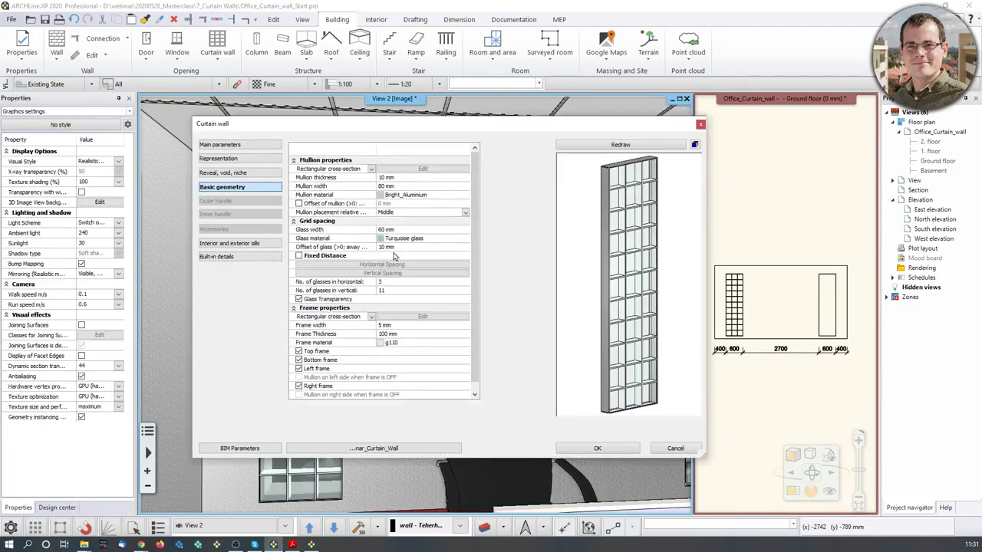
click(224, 187)
Try Glass-20 as the frame material in the preview and set it back to g110.
click(385, 343)
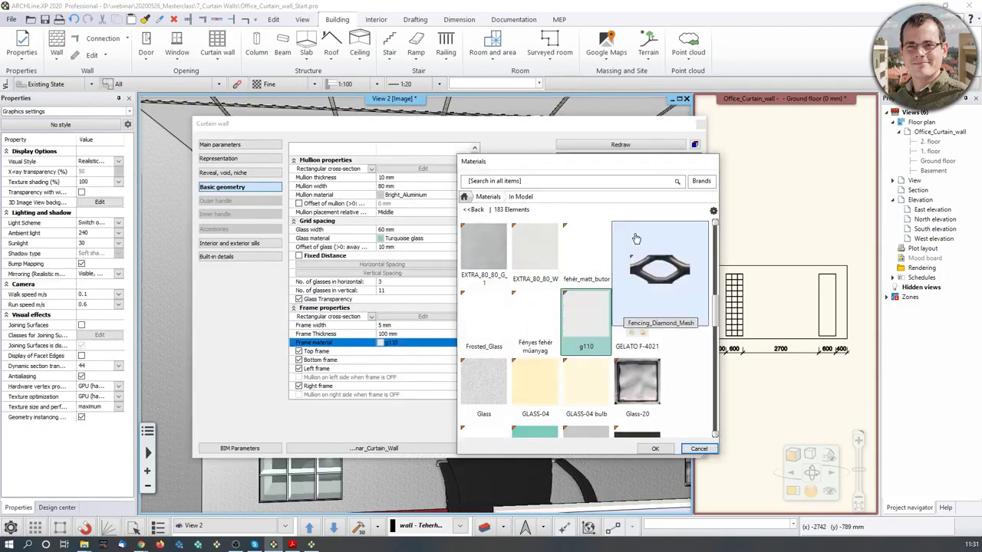
click(657, 387)
click(655, 449)
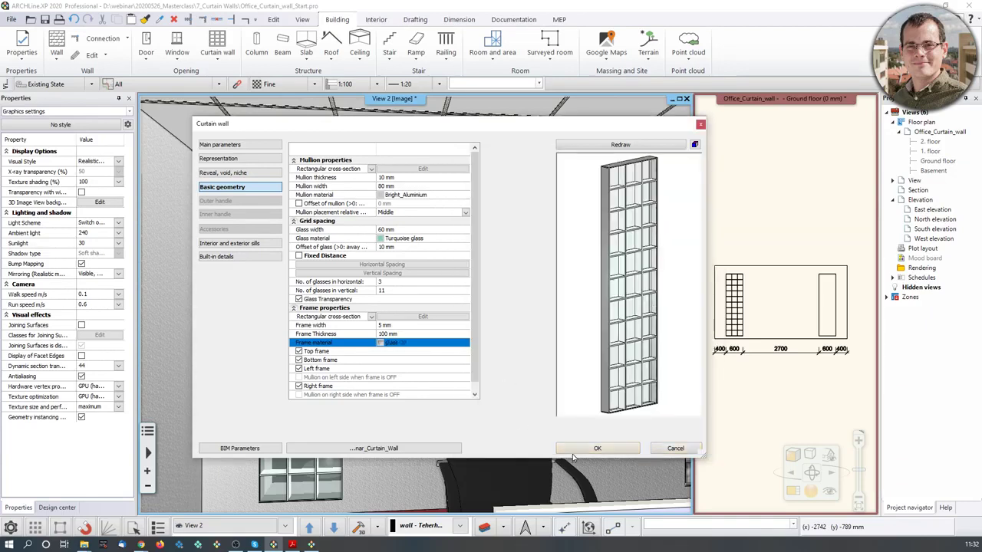
click(668, 145)
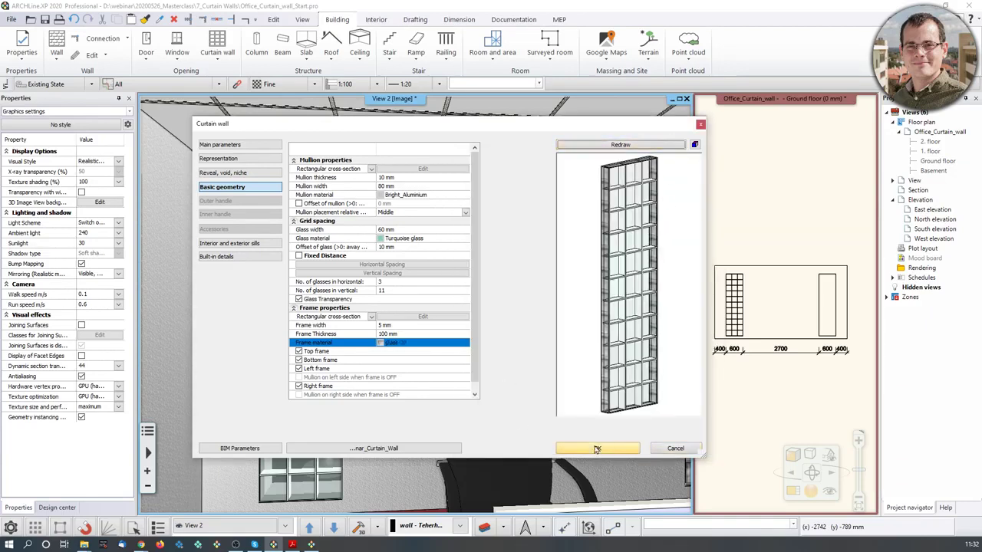
click(382, 344)
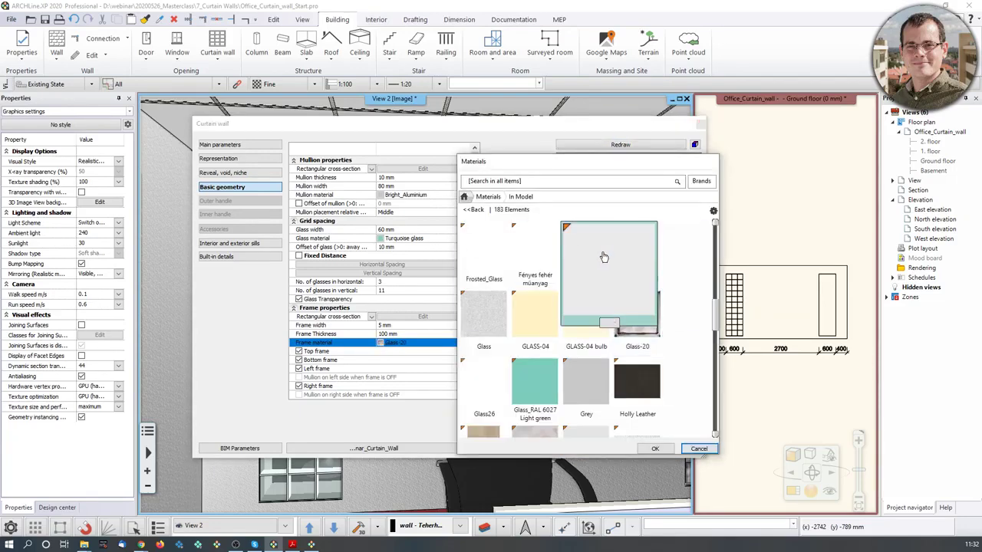
click(655, 449)
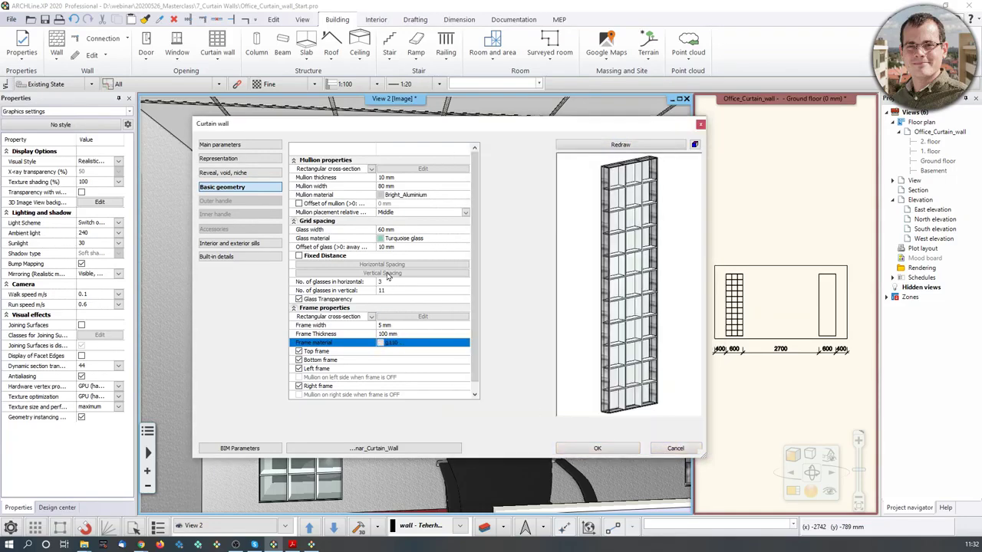
Assign Glass-20 from the model's materials as the glass material, redraw the preview, and apply the curtain wall settings.
click(392, 241)
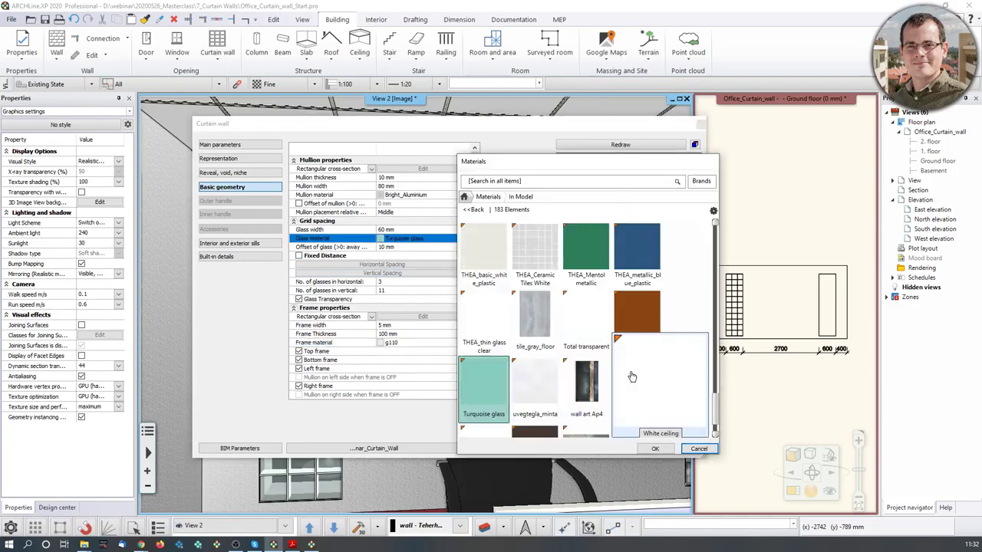
scroll(632, 376, down, 10)
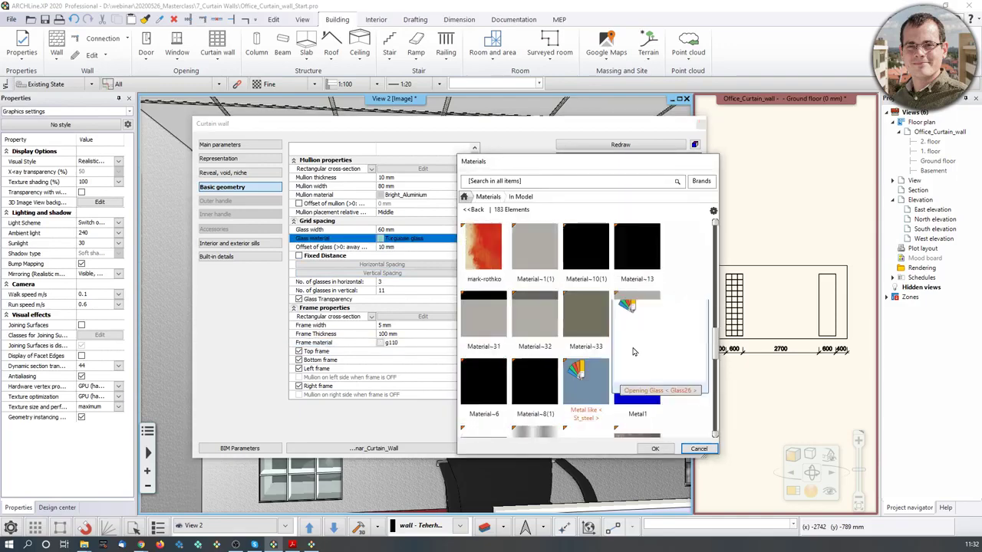
scroll(633, 351, up, 8)
scroll(648, 270, down, 3)
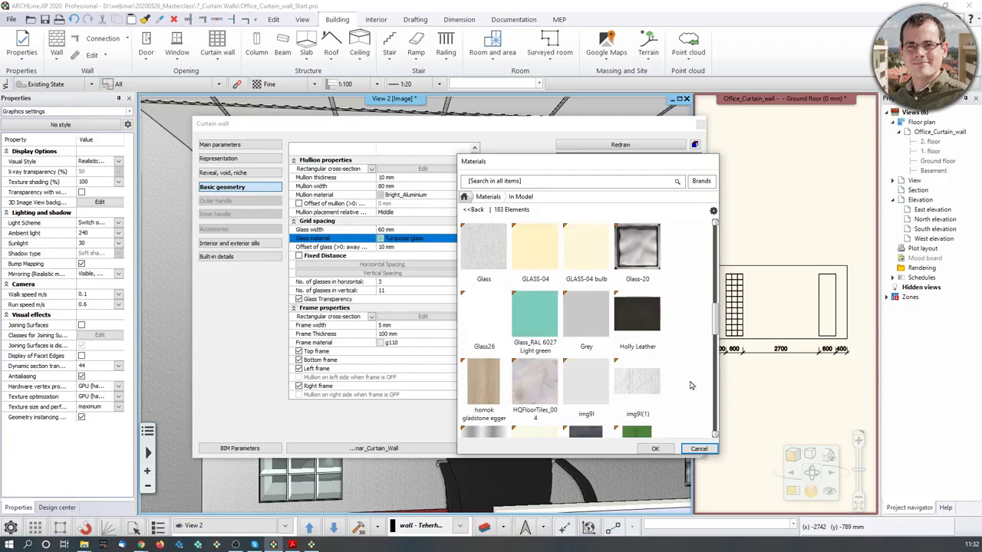
click(648, 270)
click(655, 449)
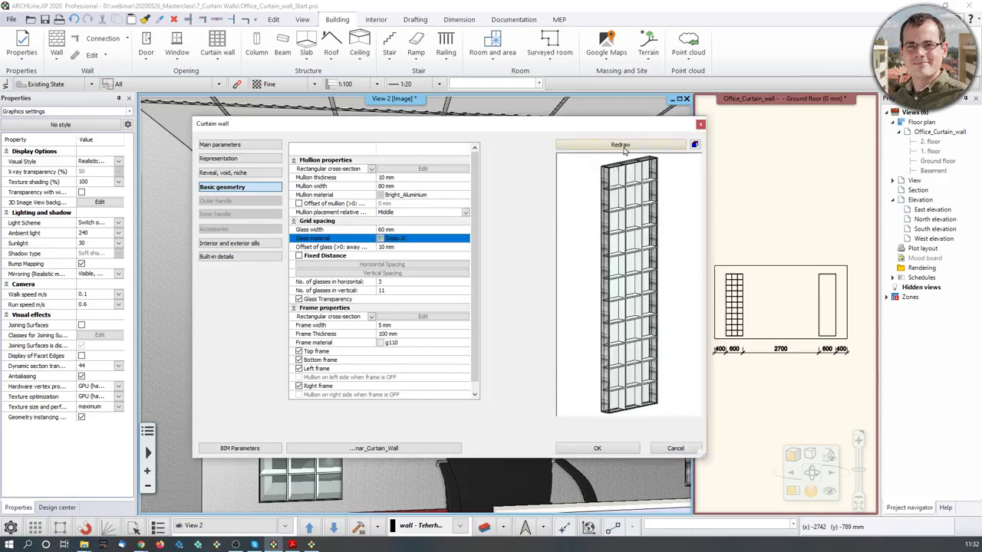
click(624, 146)
click(627, 452)
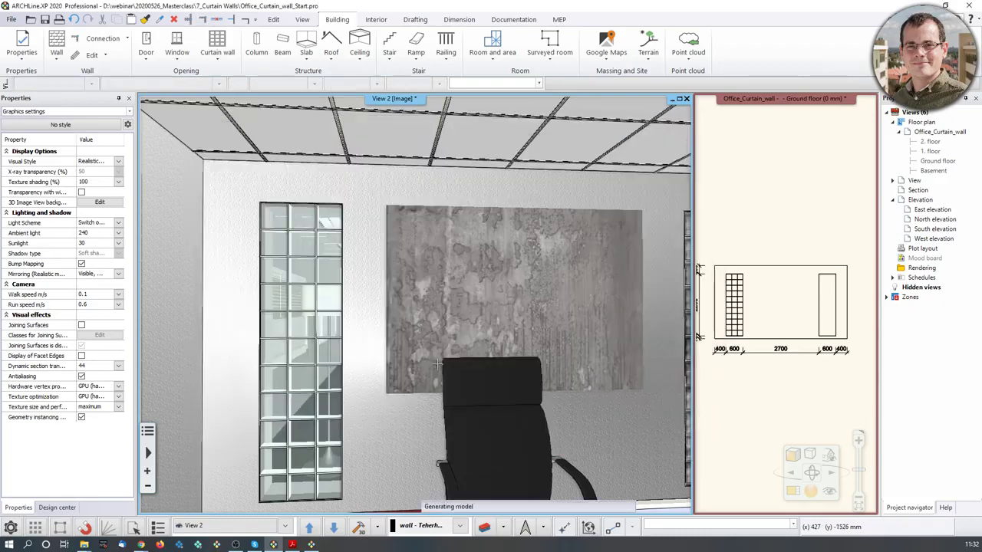
Examine the two glass-block curtain walls and the surrounding glazed partitions from inside the office and from the corridor.
scroll(535, 343, down, 3)
middle_drag(534, 342, 474, 351)
scroll(499, 353, up, 3)
middle_drag(643, 388, 593, 385)
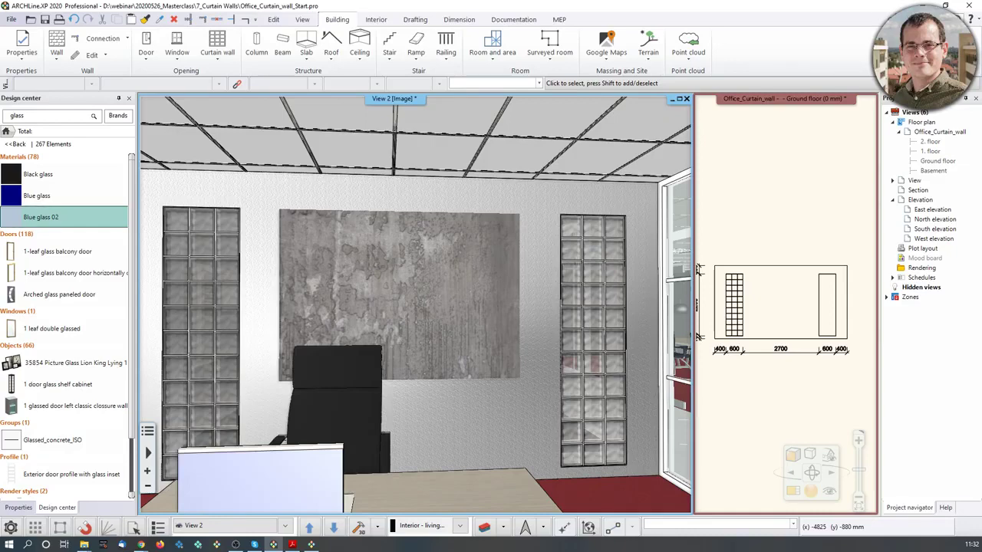
middle_drag(488, 334, 207, 336)
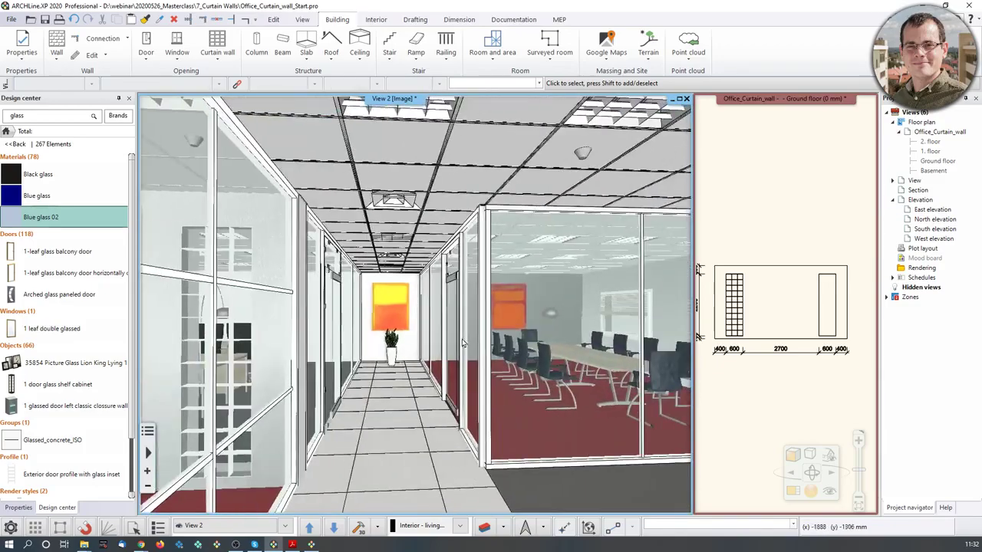
middle_drag(398, 338, 475, 326)
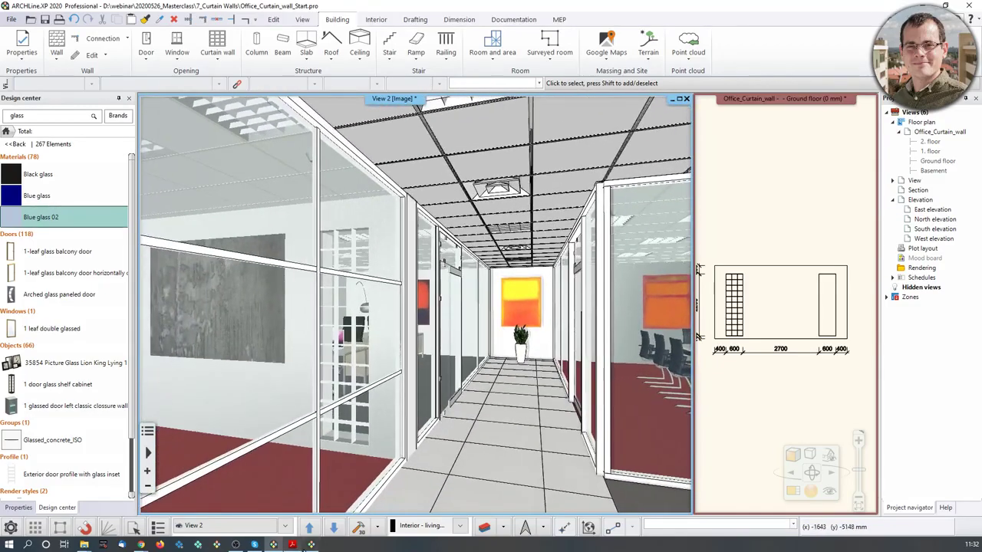
middle_drag(520, 371, 234, 299)
scroll(444, 359, down, 3)
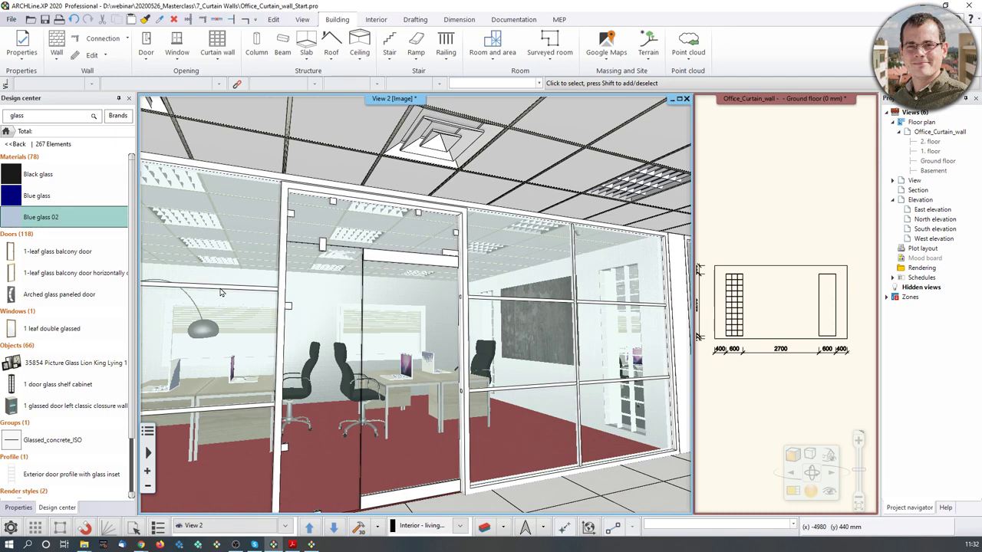
mouse_move(329, 316)
middle_down()
mouse_move(530, 326)
mouse_move(368, 326)
mouse_move(422, 330)
mouse_move(402, 345)
mouse_move(276, 332)
mouse_move(315, 325)
middle_up()
scroll(422, 329, up, 3)
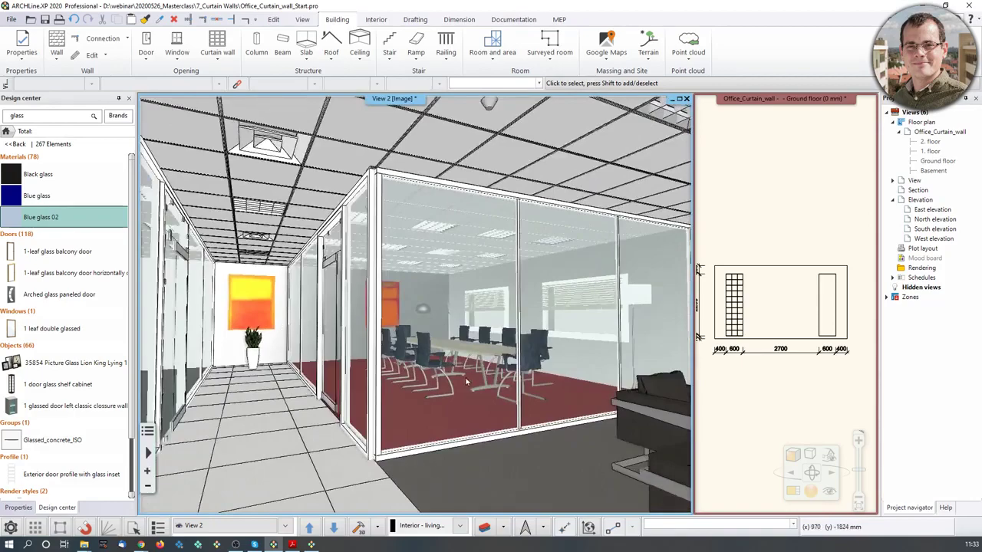
mouse_move(581, 366)
middle_down()
mouse_move(684, 368)
mouse_move(600, 366)
middle_up()
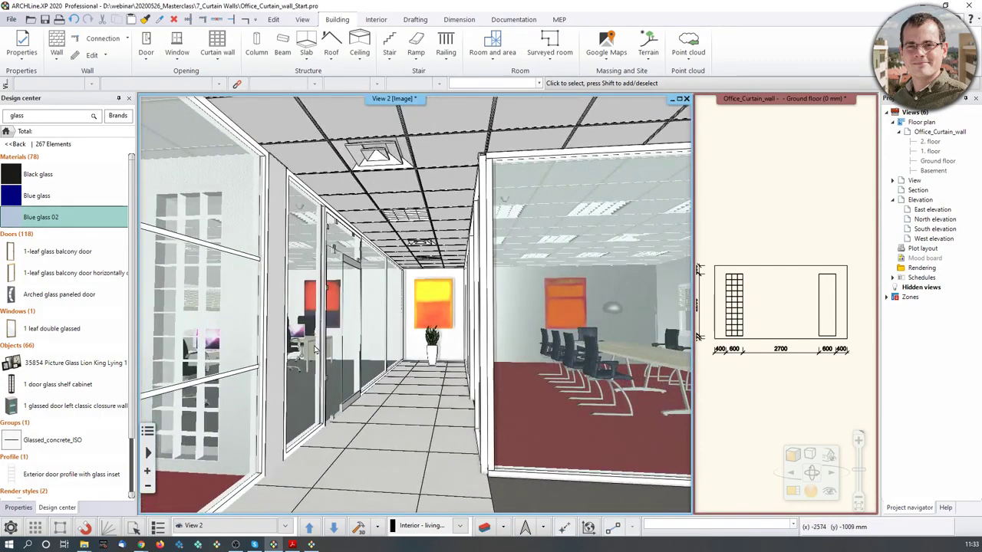
Inspect the Glass-20 blocks of the curtain wall to the right of the grey artwork up close and from a distance.
middle_drag(217, 343, 469, 342)
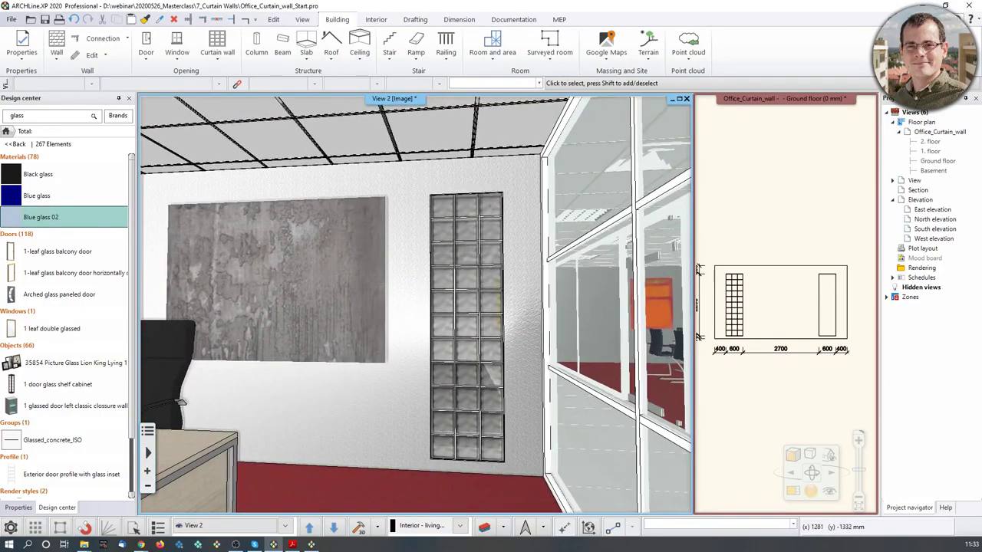
scroll(485, 345, up, 2)
scroll(484, 345, up, 5)
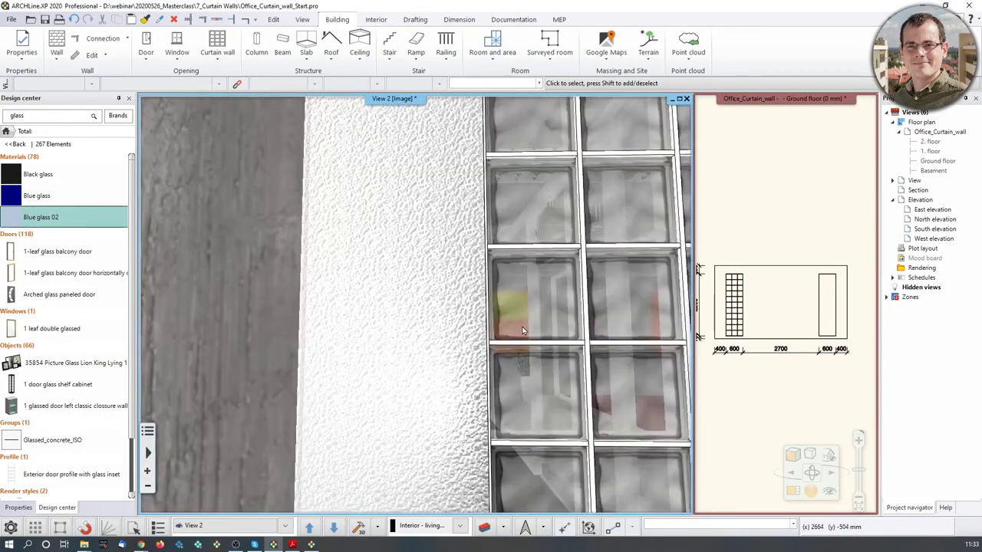
scroll(552, 364, down, 5)
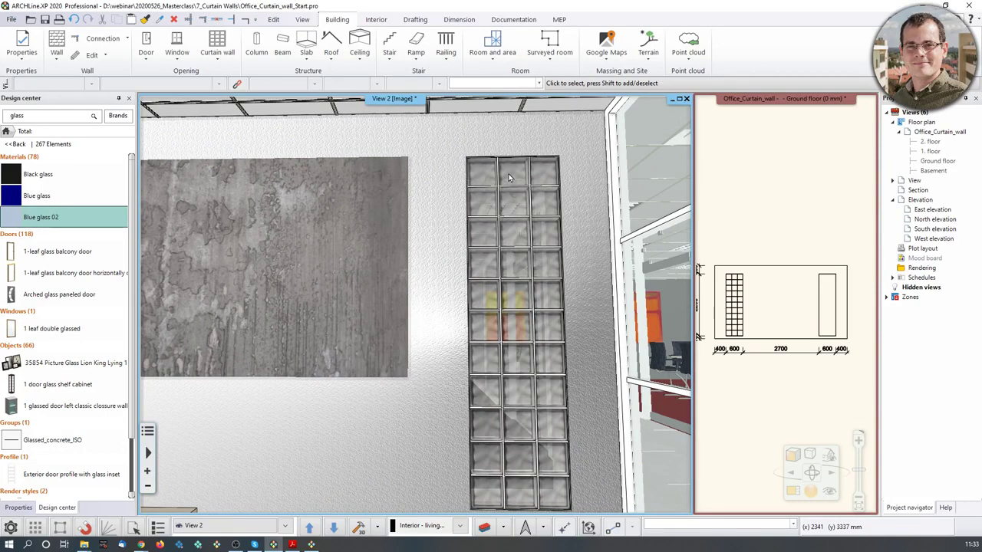
scroll(528, 294, down, 2)
middle_drag(500, 326, 524, 302)
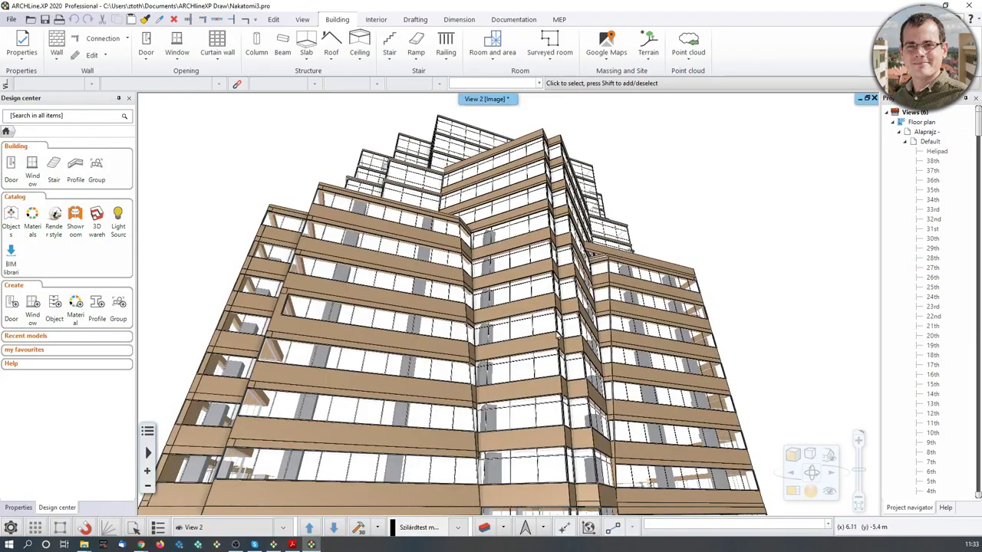
Examine the curtain wall facades of the Nakatomi3 tower from the upper storeys down to the lower floors.
middle_drag(559, 336, 490, 457)
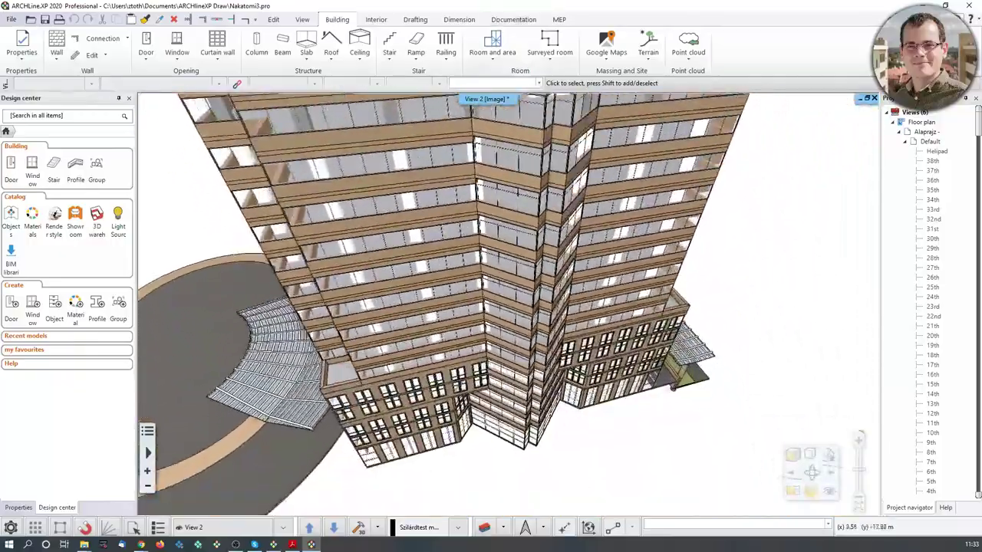
scroll(569, 408, up, 6)
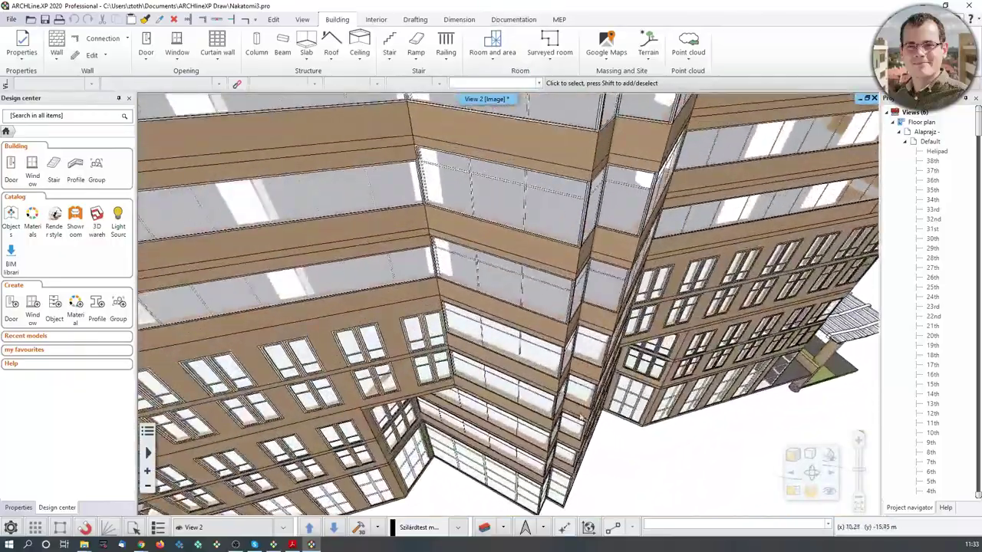
middle_drag(580, 418, 557, 270)
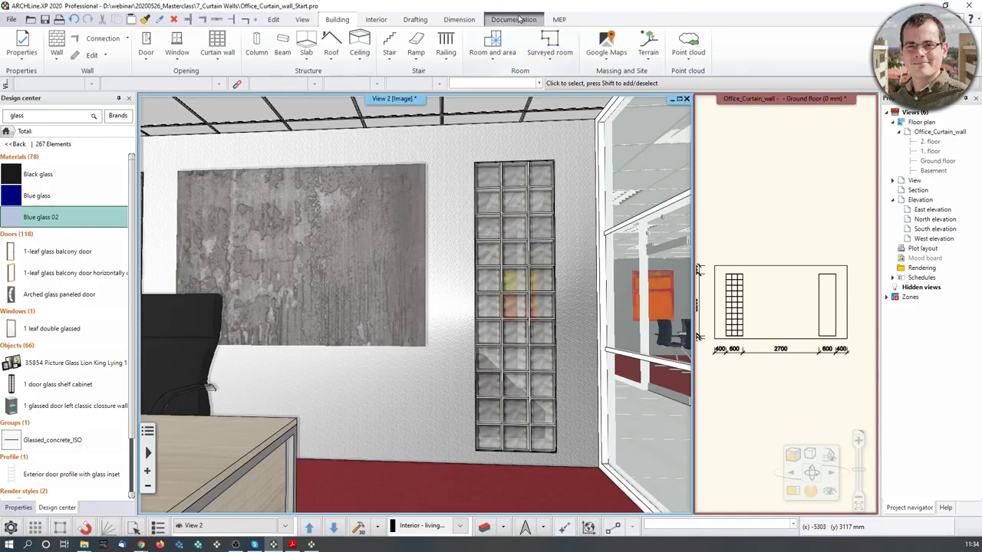
Review the Excel report types offered by the quantity take-off and close the list without making a report.
click(520, 20)
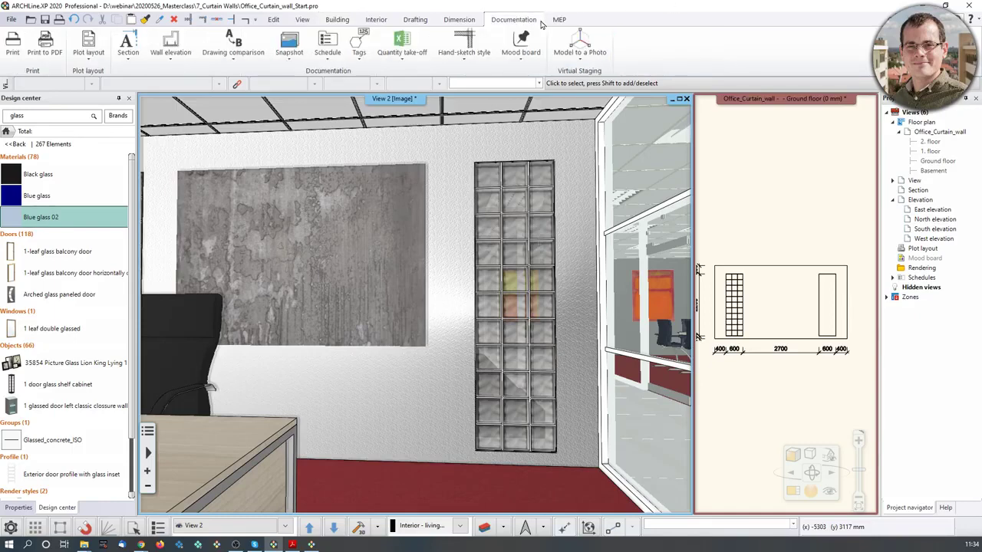
click(393, 59)
click(426, 74)
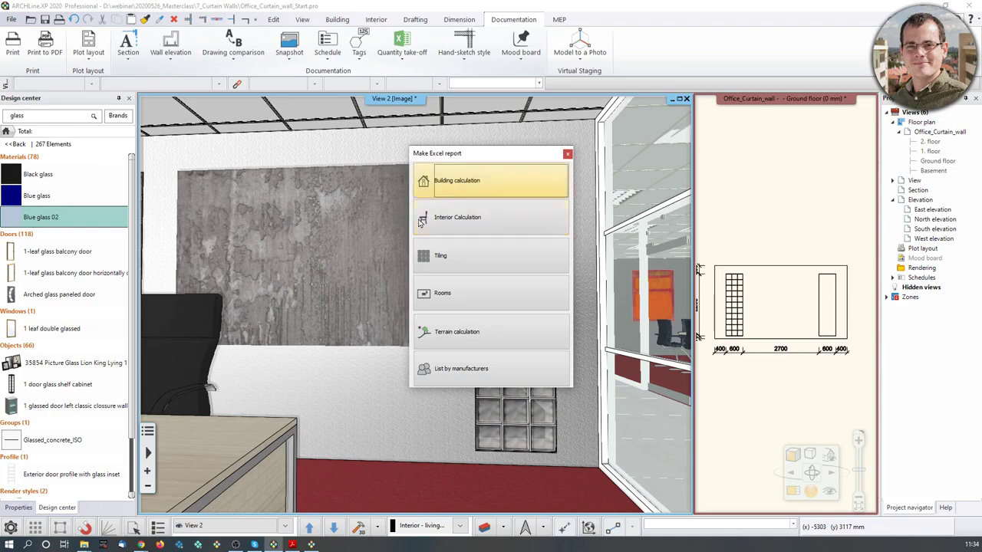
click(568, 154)
Review the BIM parameters of the black office chair in front of the grey artwork and close them without changes.
middle_drag(527, 196, 399, 234)
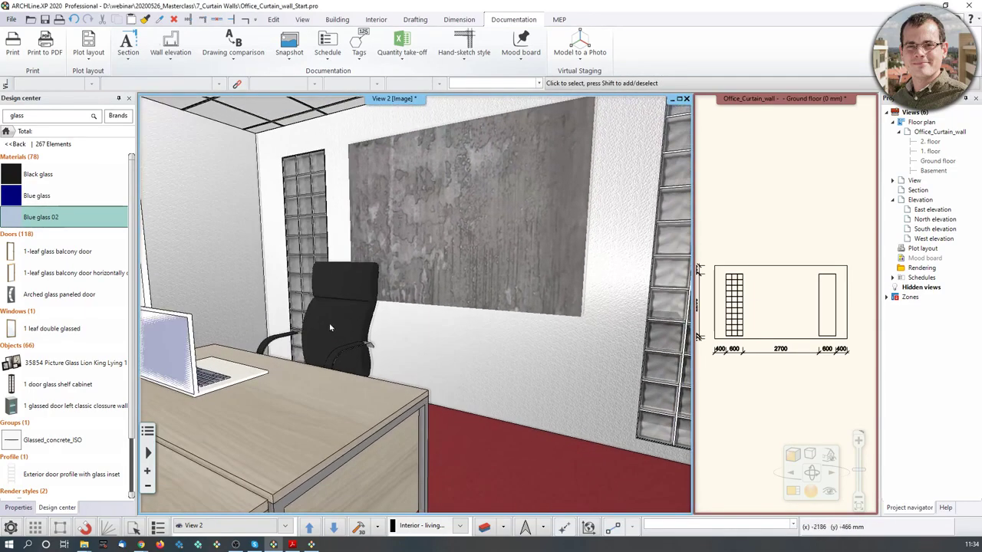
scroll(333, 329, up, 2)
click(308, 351)
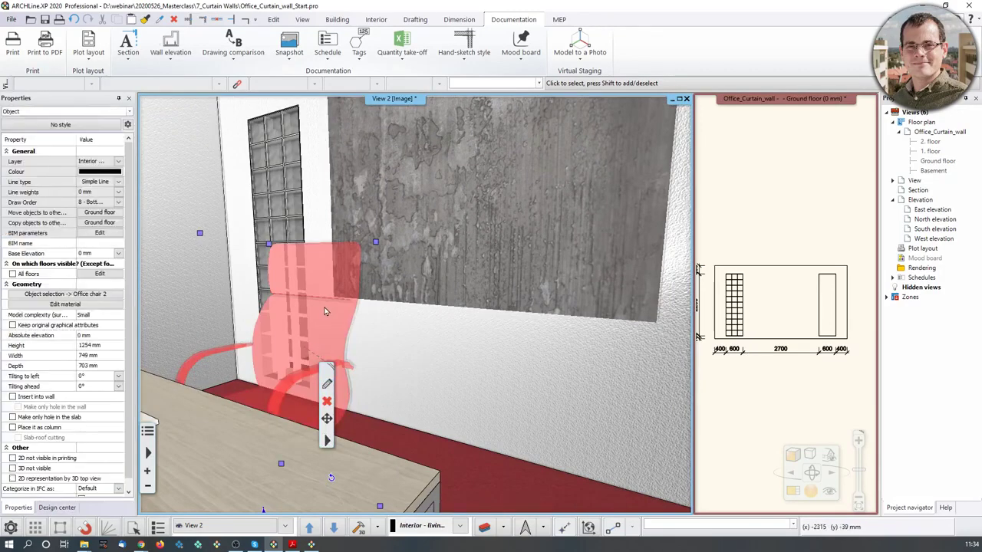
click(327, 384)
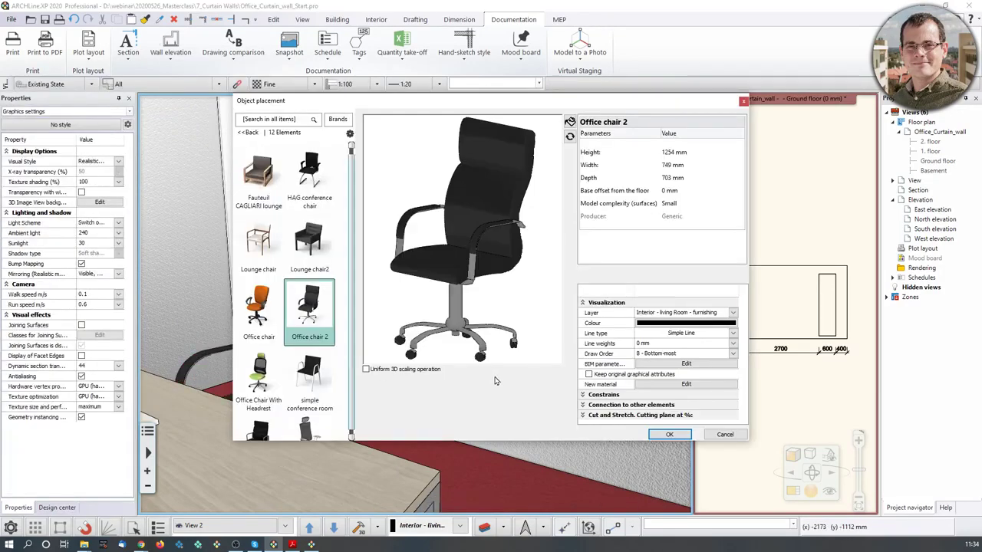
click(672, 367)
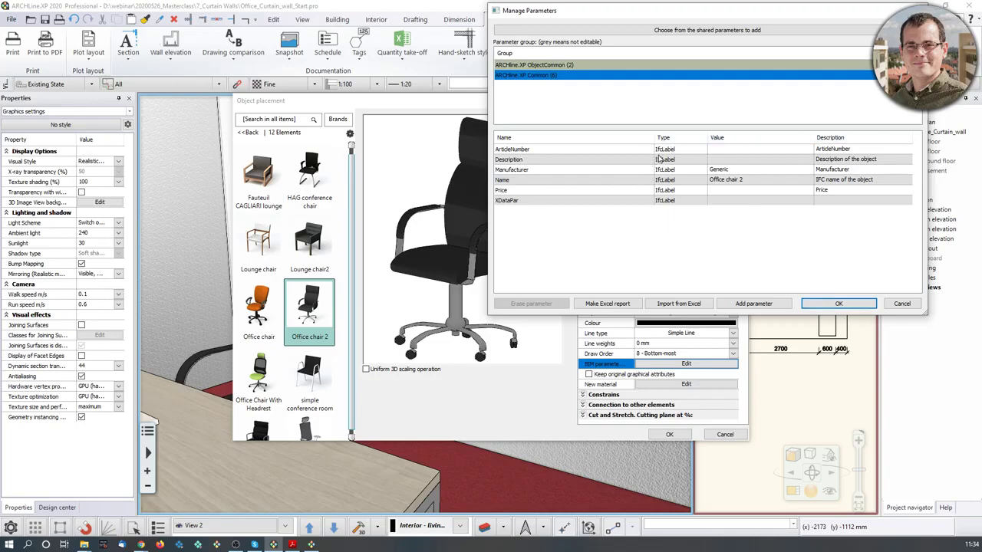
click(903, 306)
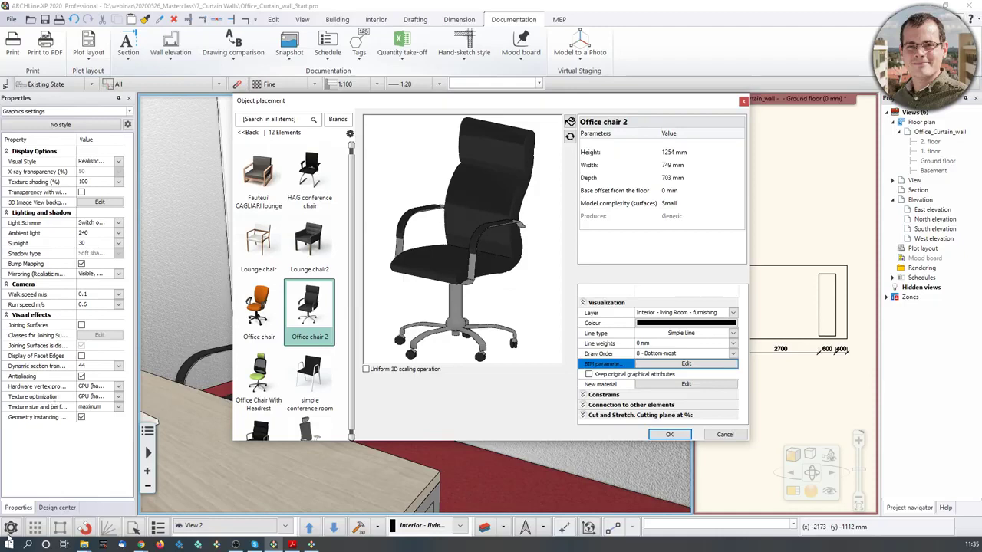
Switch to the browser and examine the Curtain Walls webinar and the upcoming advanced courses on archlinexp.com/webinars.
mouse_move(331, 410)
click(235, 544)
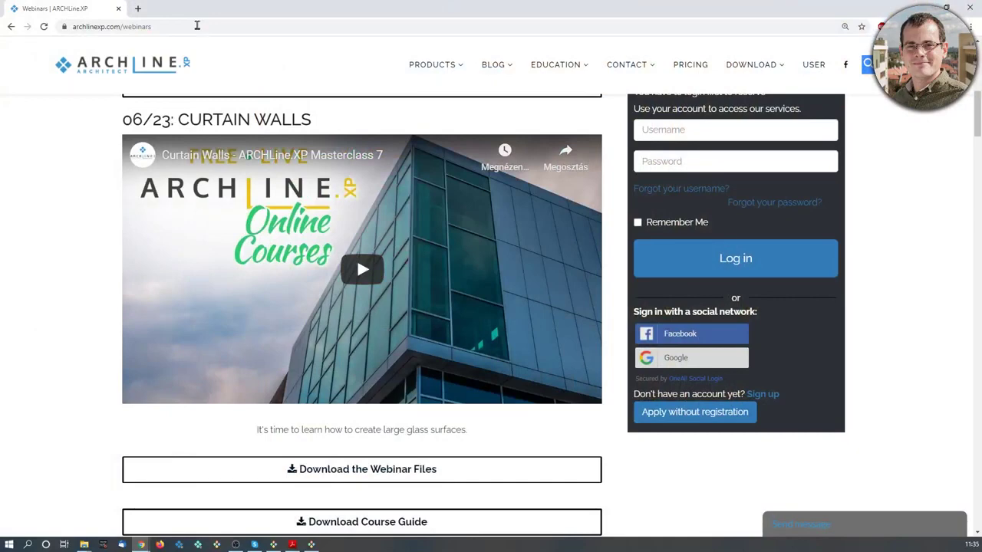
mouse_move(561, 110)
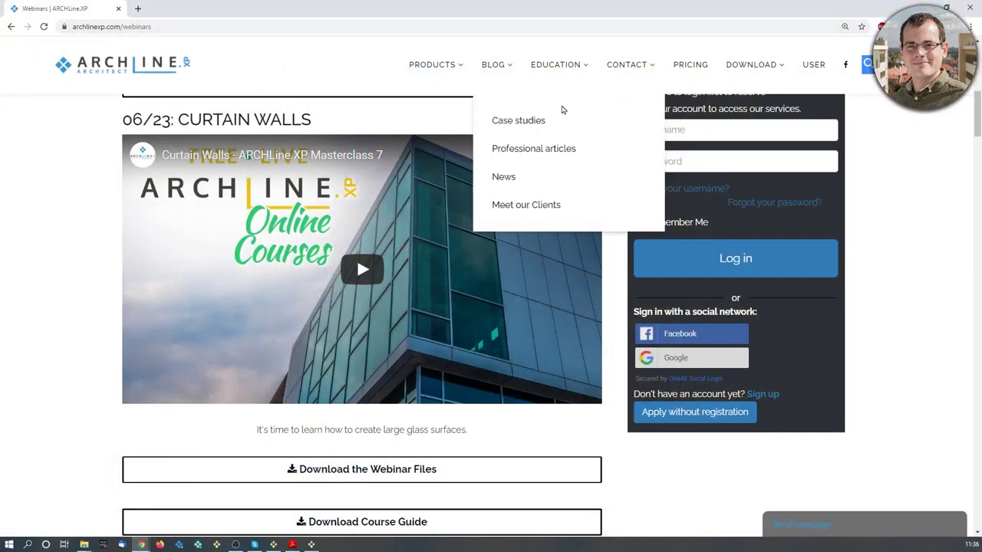
scroll(159, 444, up, 3)
scroll(159, 443, down, 2)
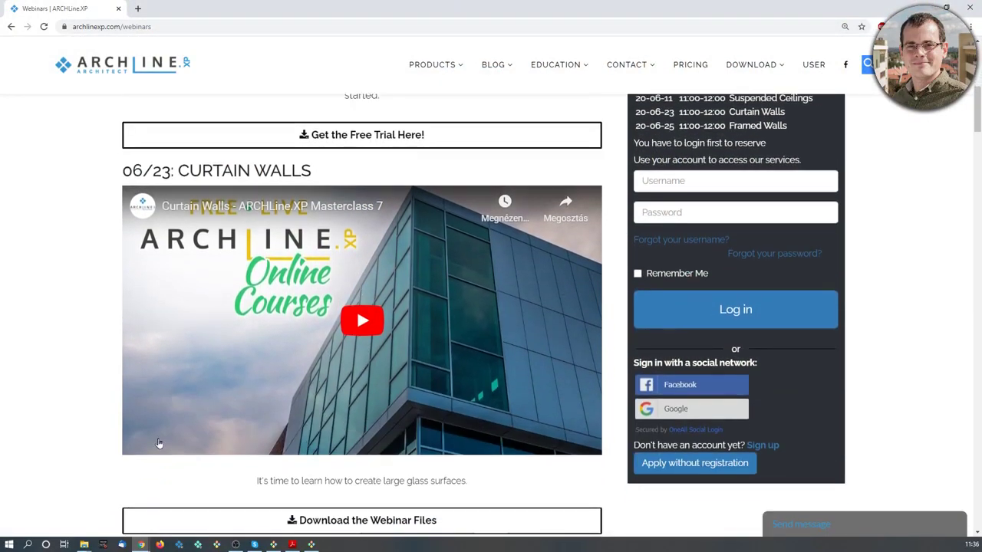
scroll(379, 357, down, 6)
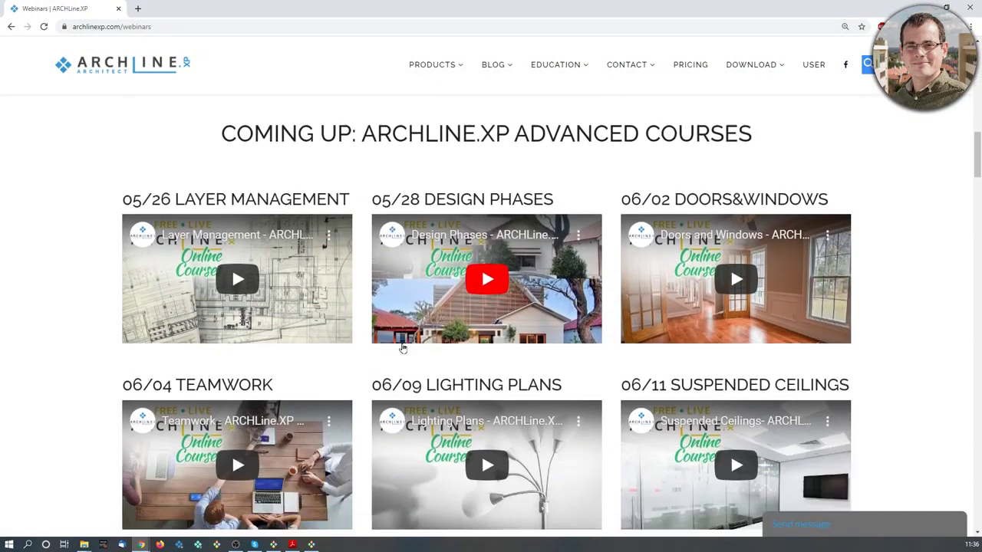
scroll(402, 347, down, 2)
Look through the intermediate interior design, interior design and architectural modeling course videos on the webinars page.
scroll(617, 314, down, 6)
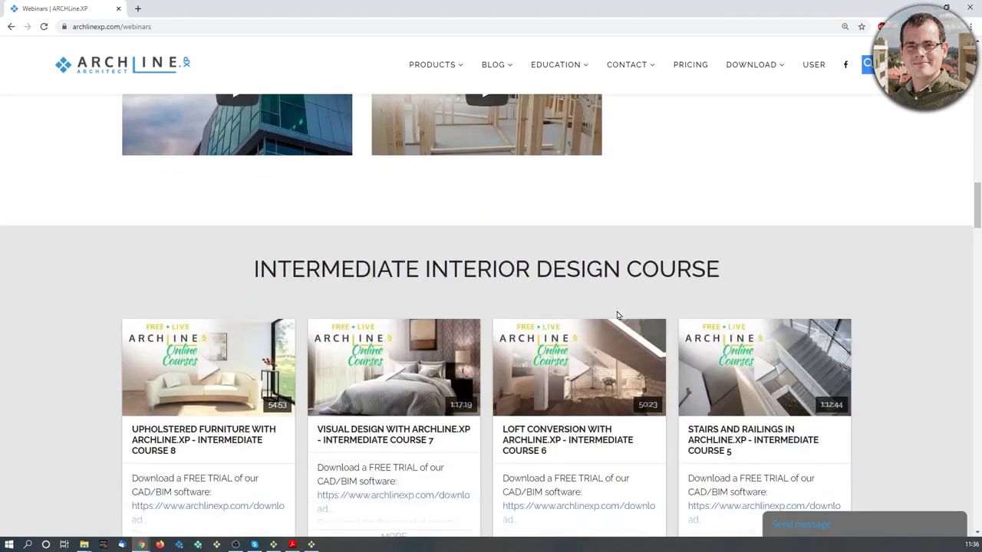
scroll(617, 314, down, 3)
scroll(619, 315, down, 5)
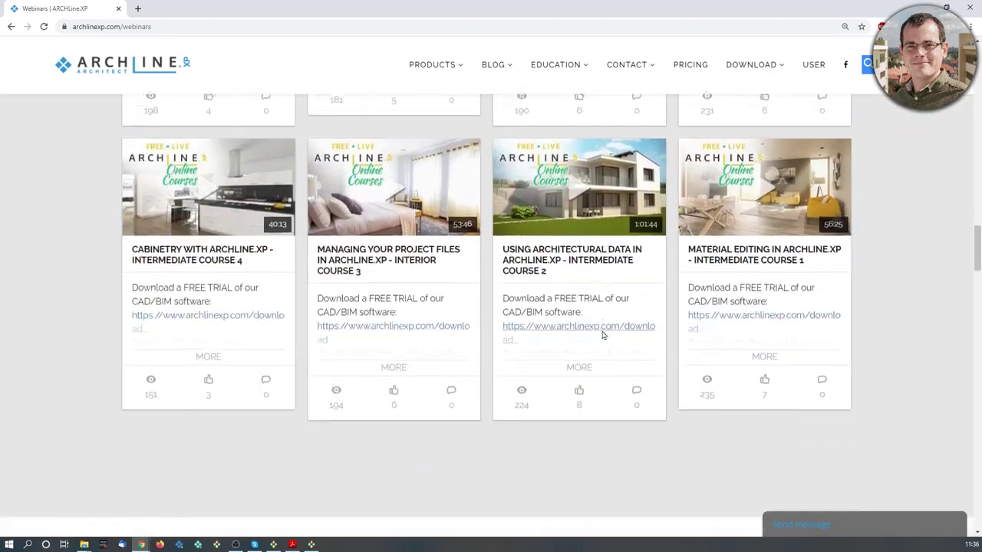
scroll(602, 335, down, 7)
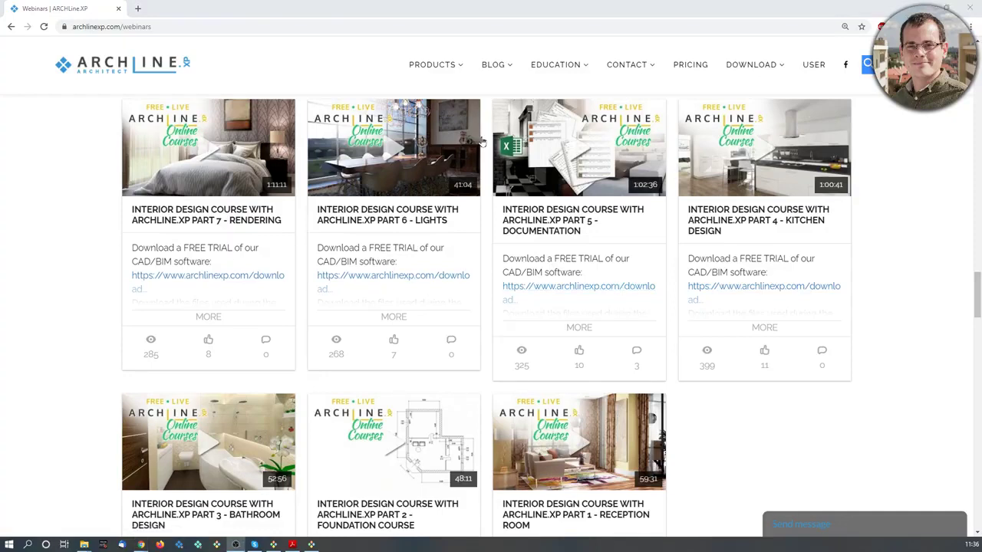
scroll(550, 261, down, 8)
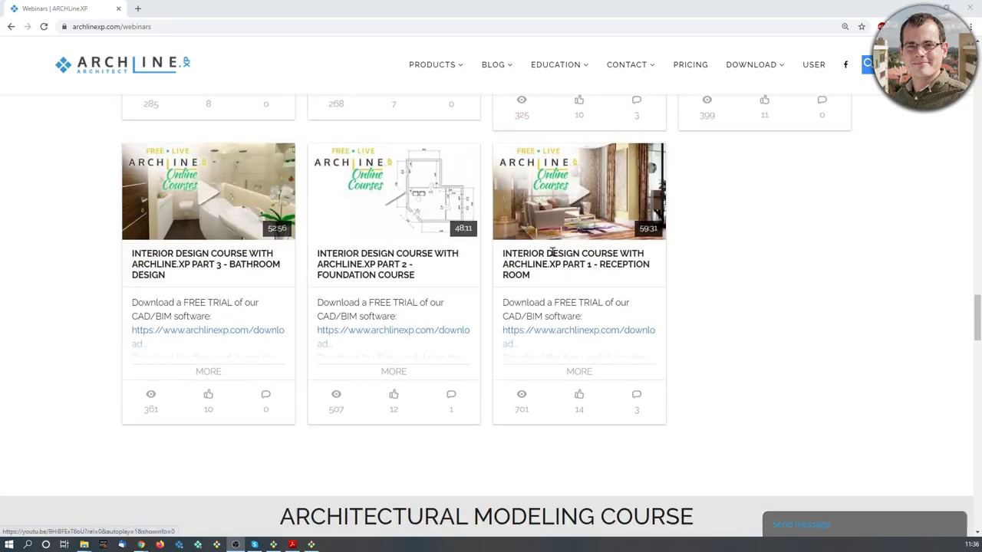
scroll(547, 266, down, 3)
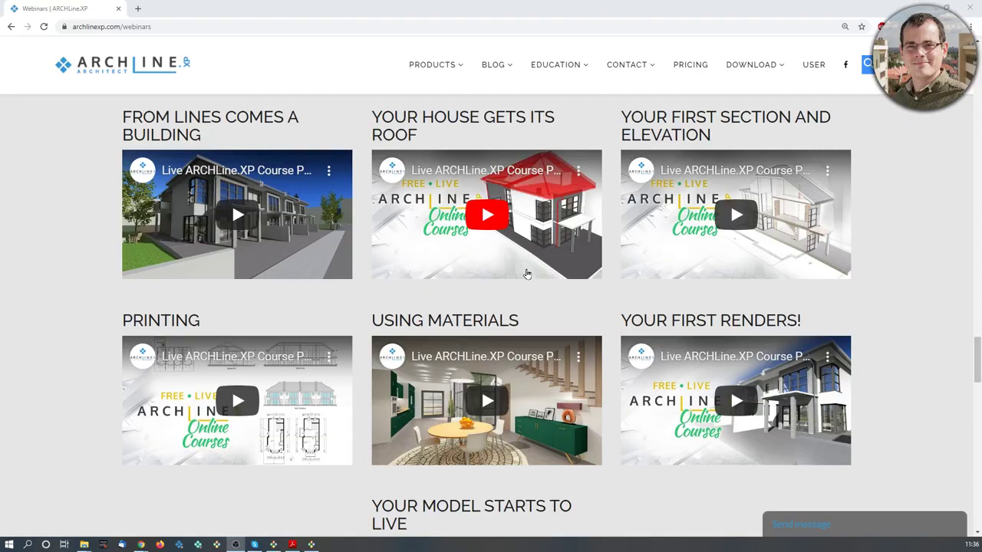
scroll(596, 386, down, 2)
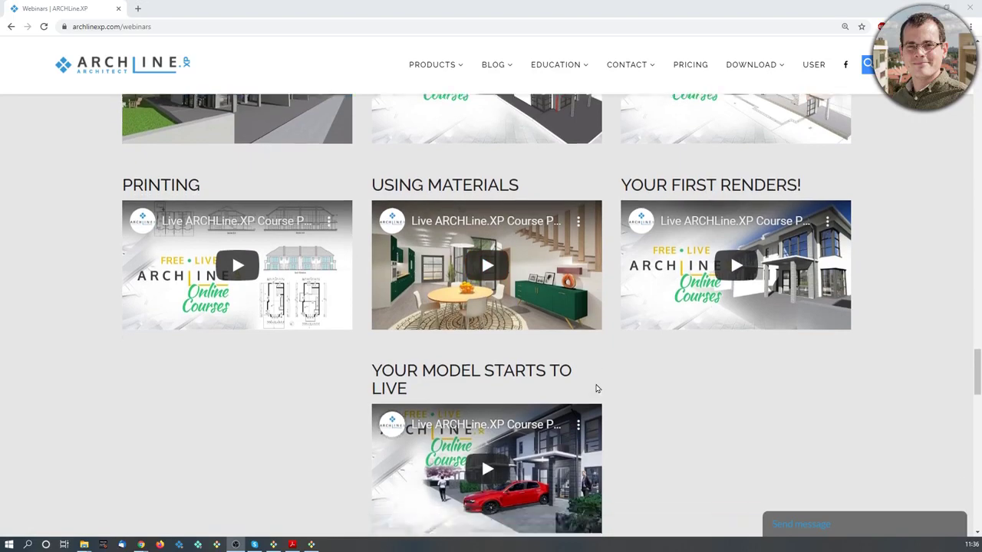
Look through the remaining architectural course videos and the interior design recordings in the Webinar Archives section.
scroll(597, 380, down, 4)
scroll(586, 371, down, 2)
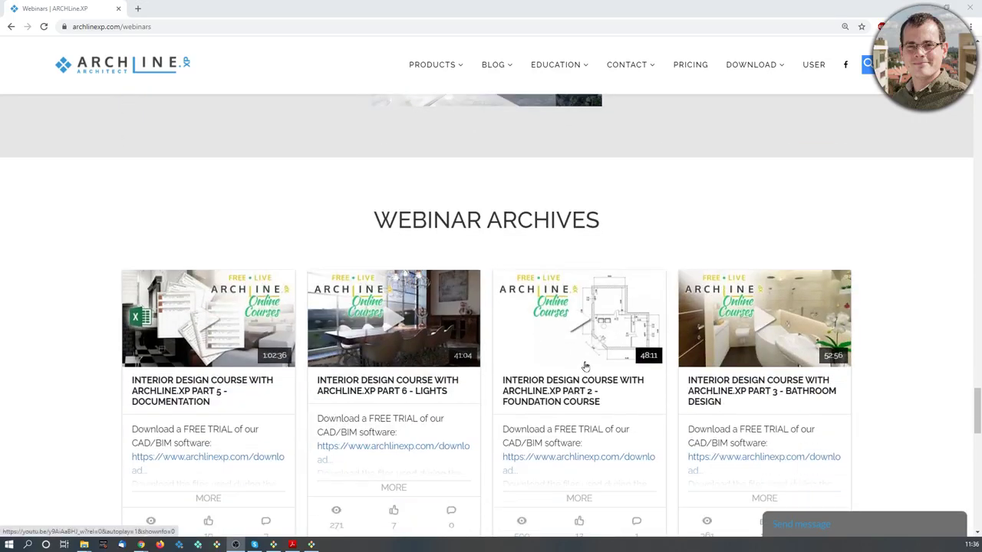
scroll(586, 367, down, 1)
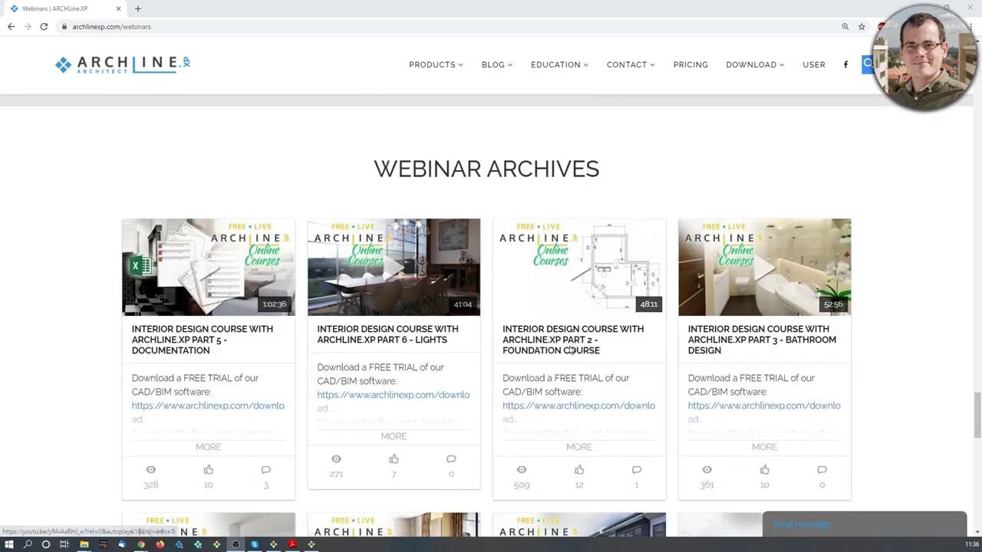
Switch back to the Office_Curtain_wall_Start project in ARCHLine.XP, cancel the Office chair 2 object settings and view the glass-walled corridor in 3D.
click(311, 544)
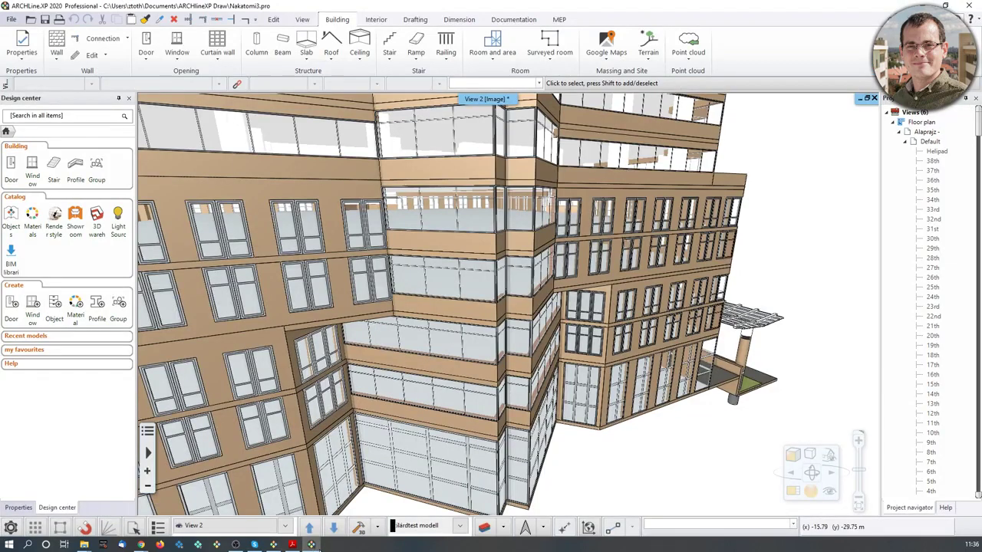
click(275, 544)
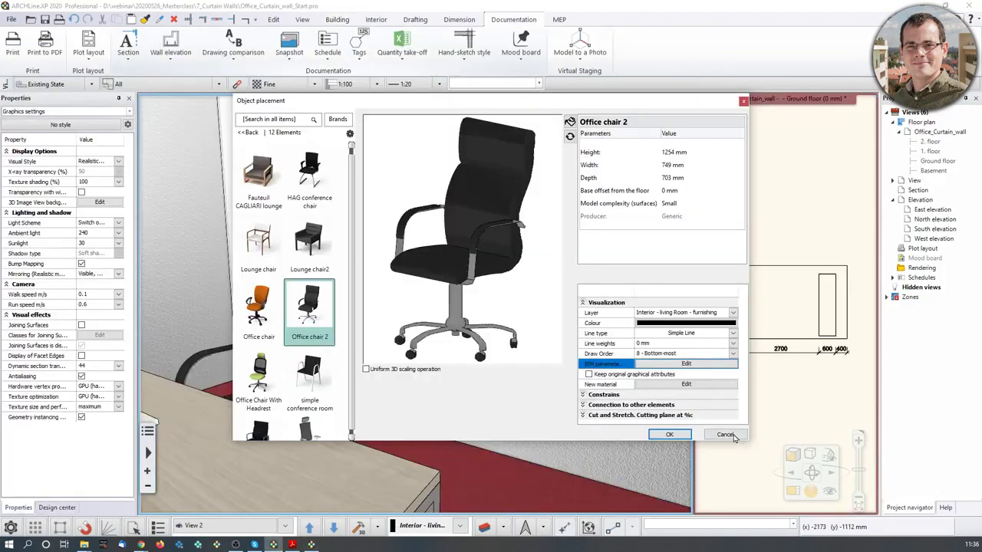
click(725, 435)
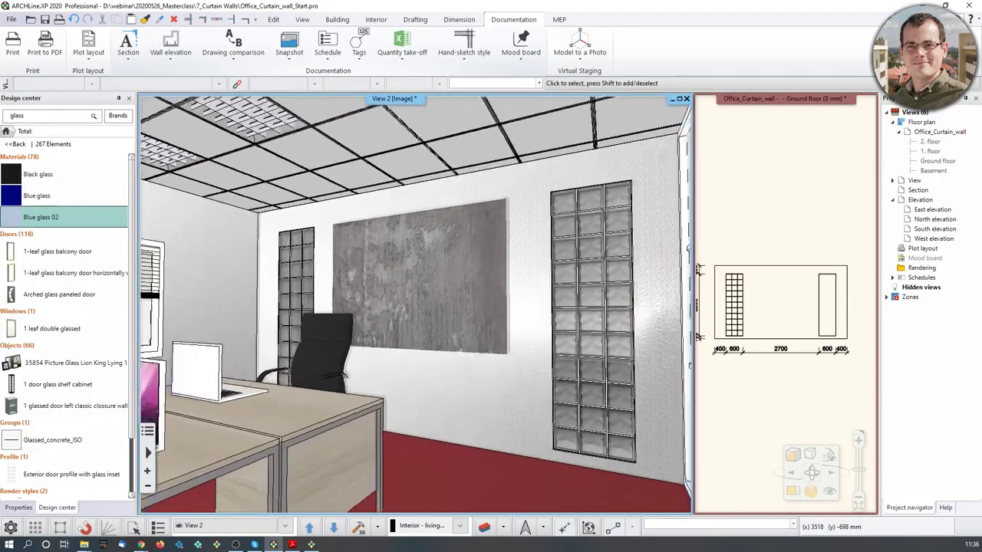
scroll(287, 337, down, 5)
middle_drag(452, 338, 540, 353)
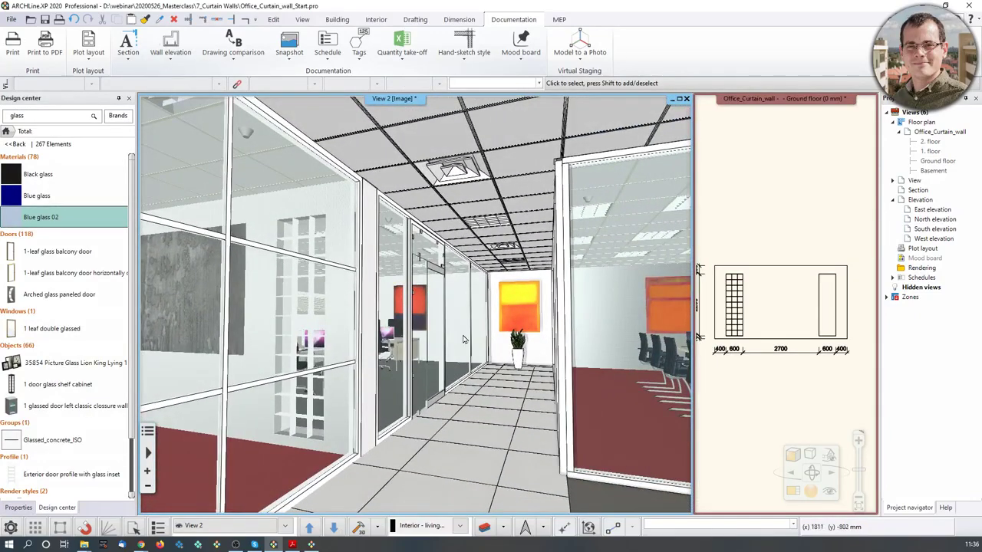